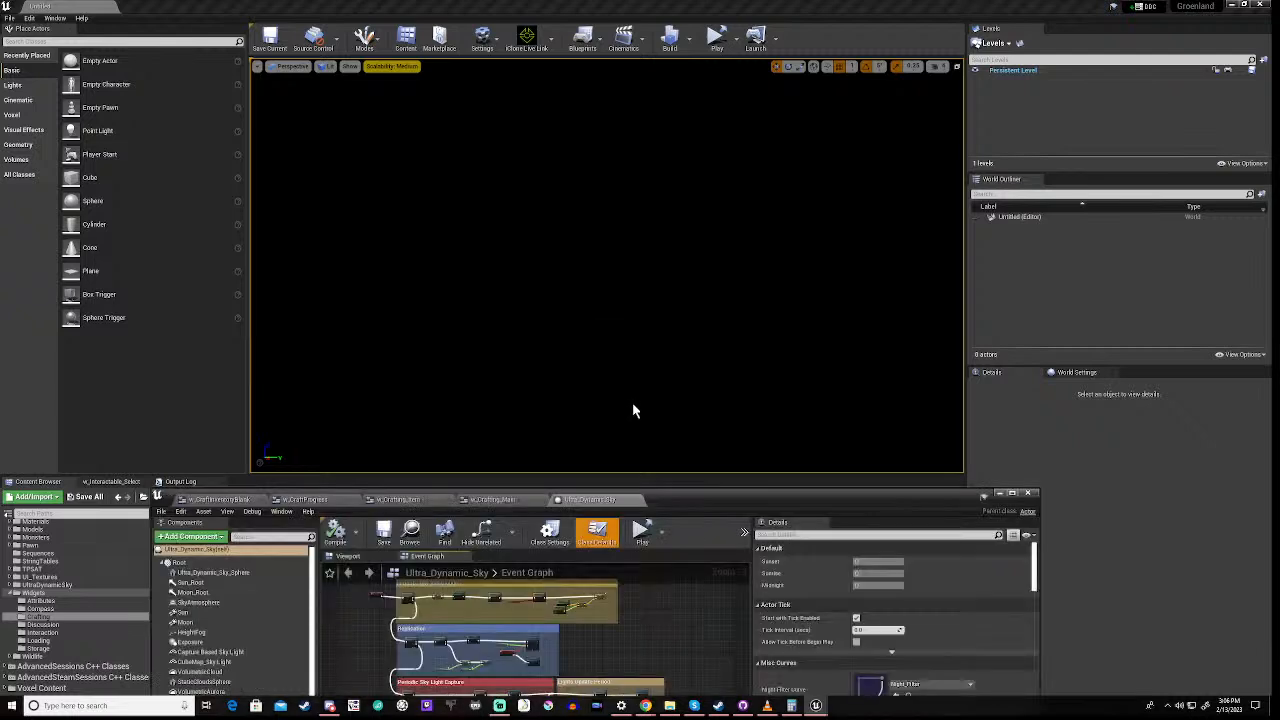
- Move the Ultra_Dynamic_Sky blueprint window up and examine its default settings from Basic Controls through Volumetric Clouds and 2D Dynamic Clouds
drag(681, 499, 688, 264)
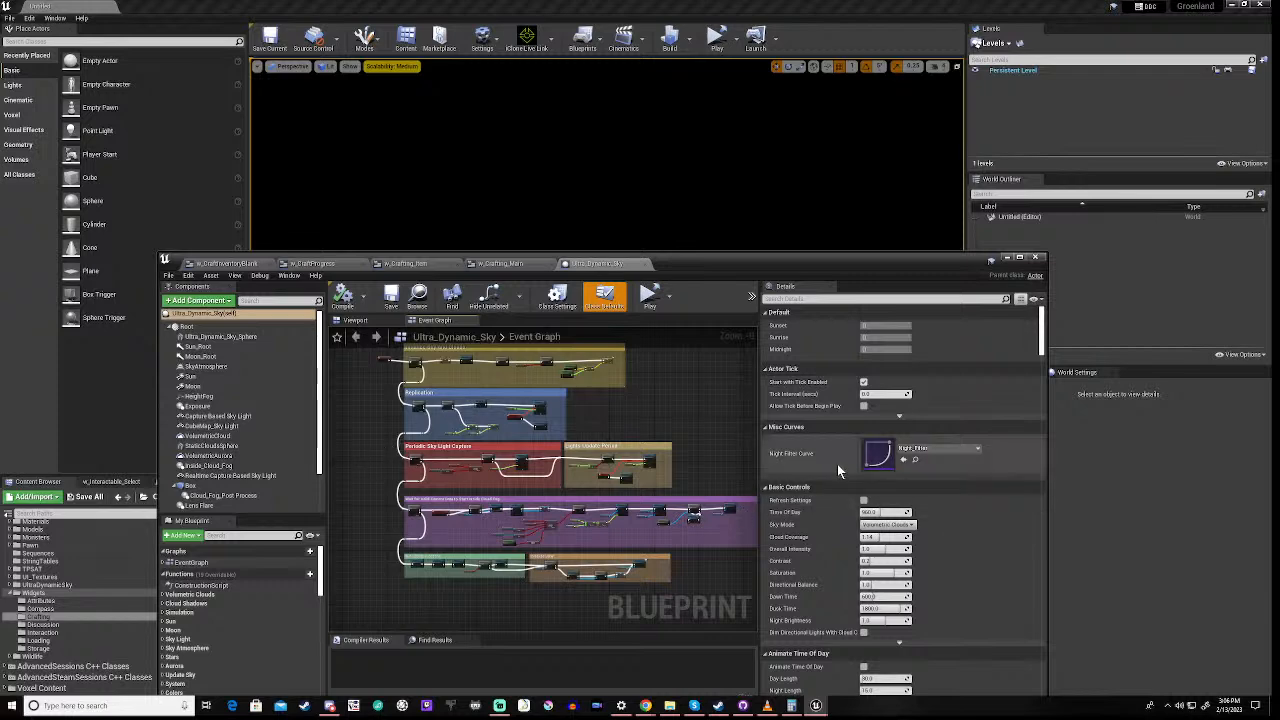
scroll(838, 470, down, 3)
scroll(838, 470, down, 6)
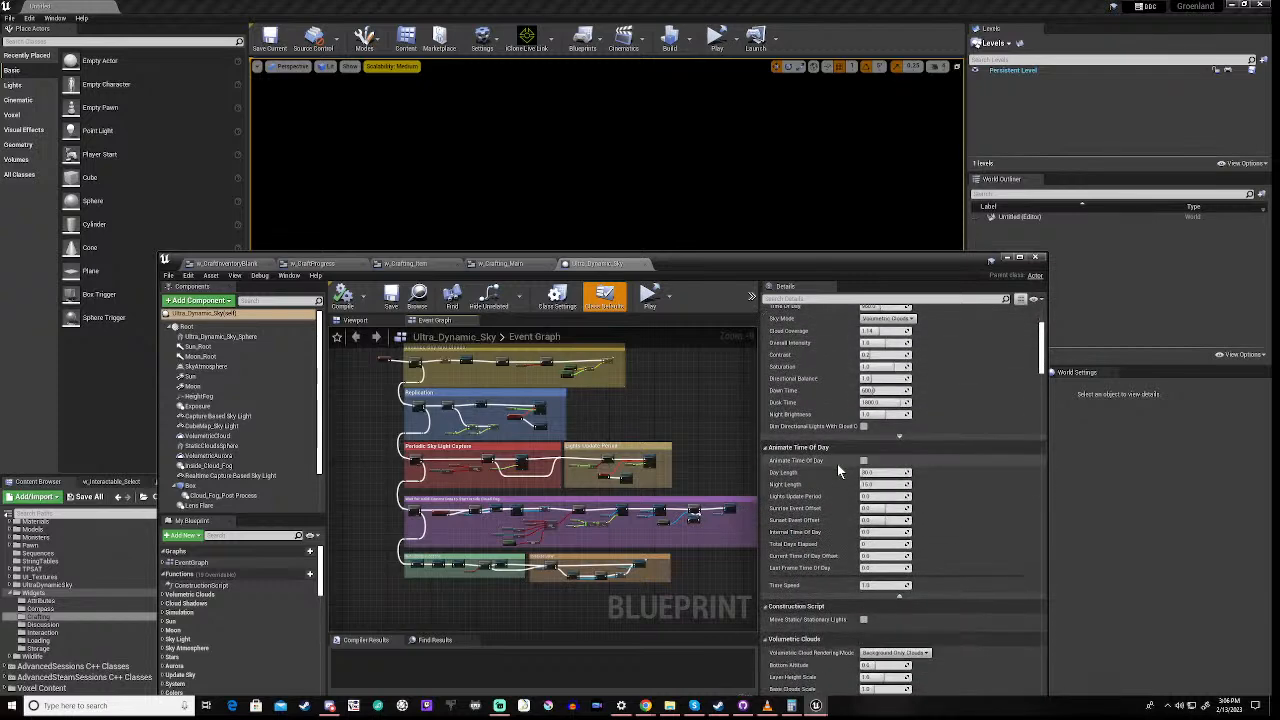
scroll(838, 470, down, 3)
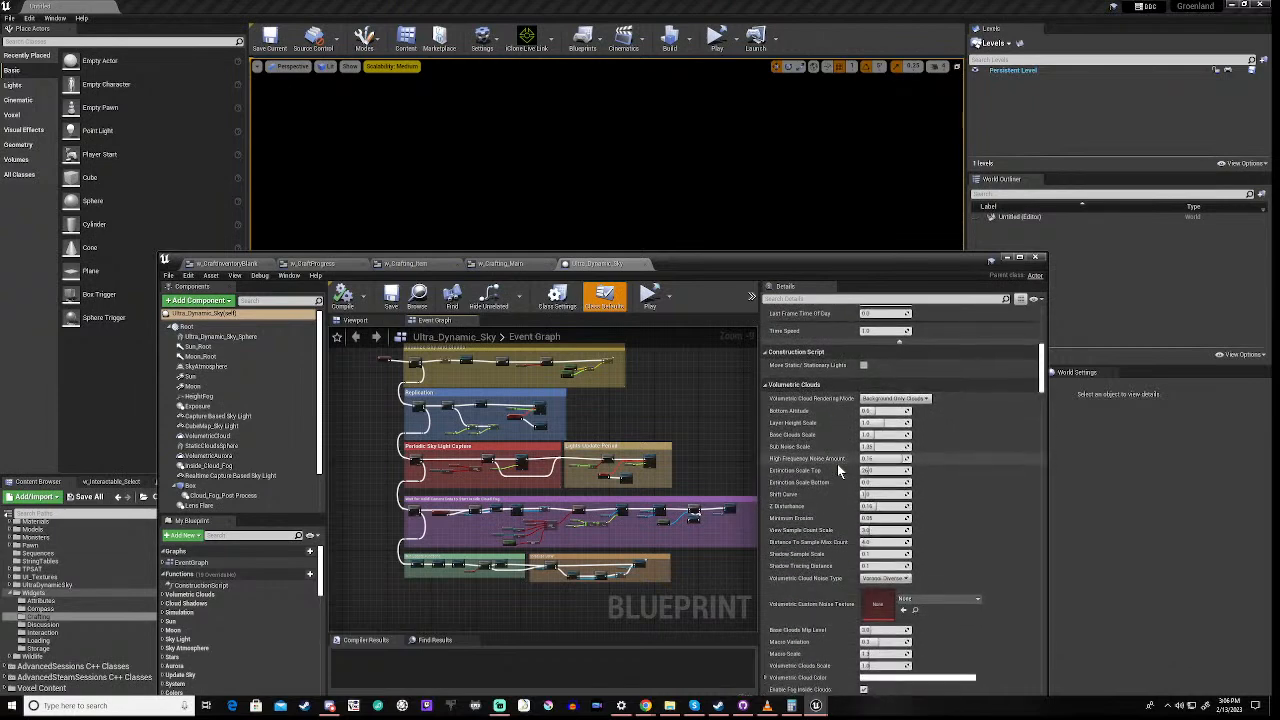
scroll(837, 464, down, 3)
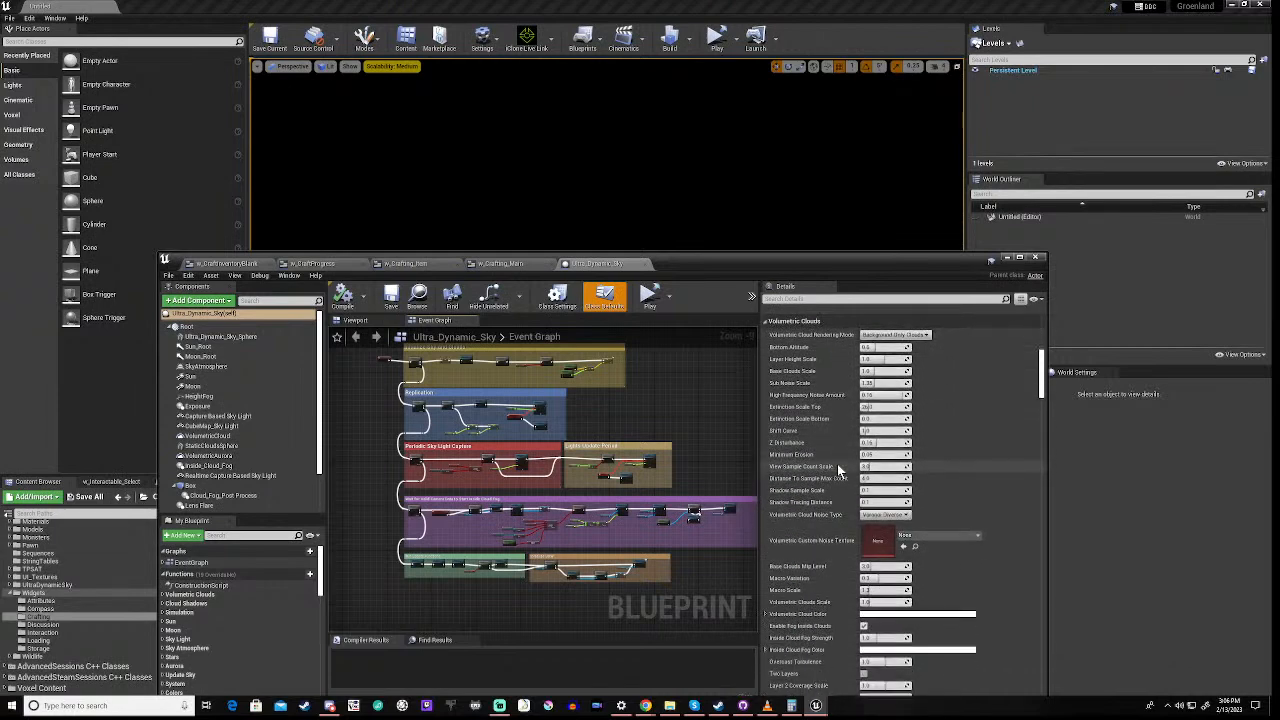
scroll(837, 464, down, 4)
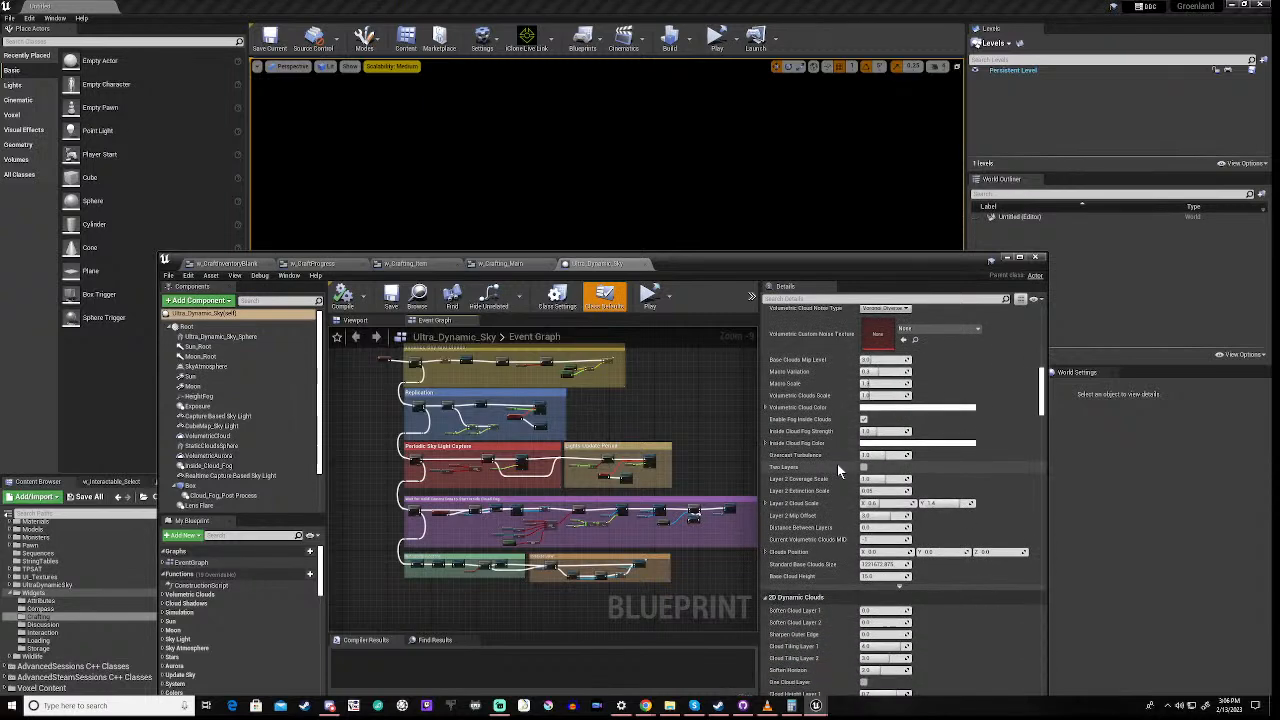
scroll(837, 464, down, 1)
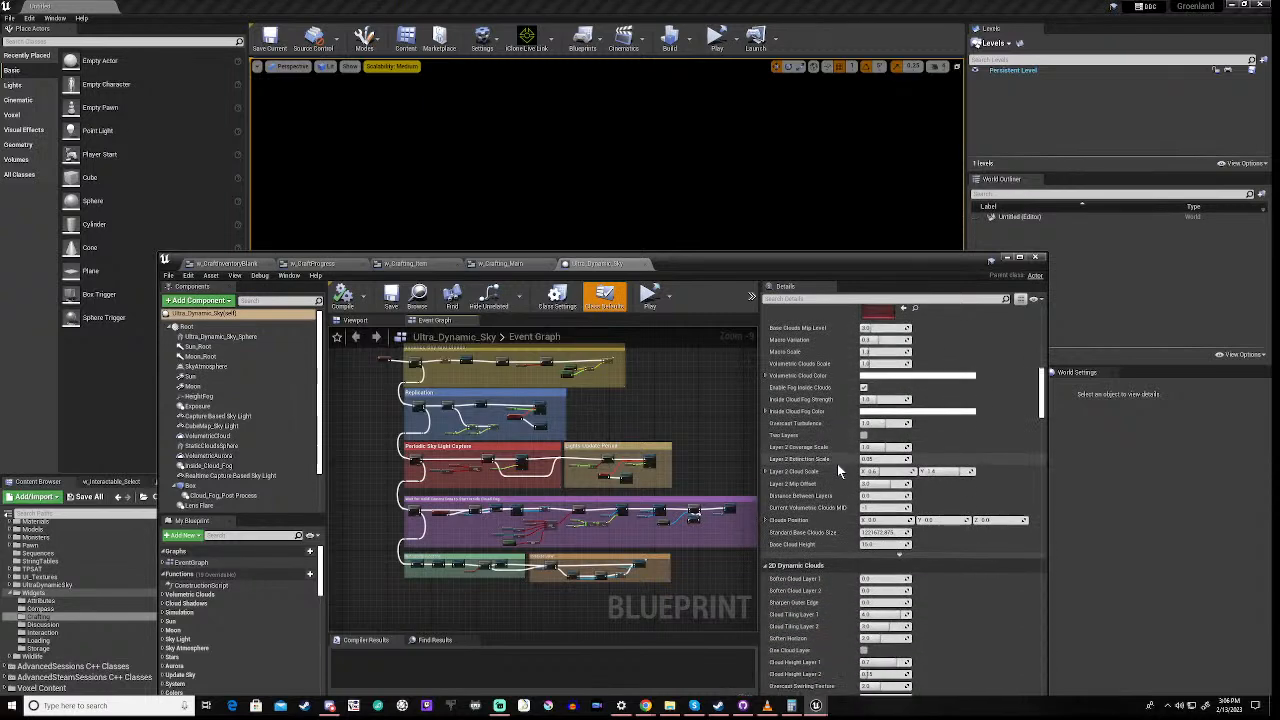
scroll(837, 464, up, 5)
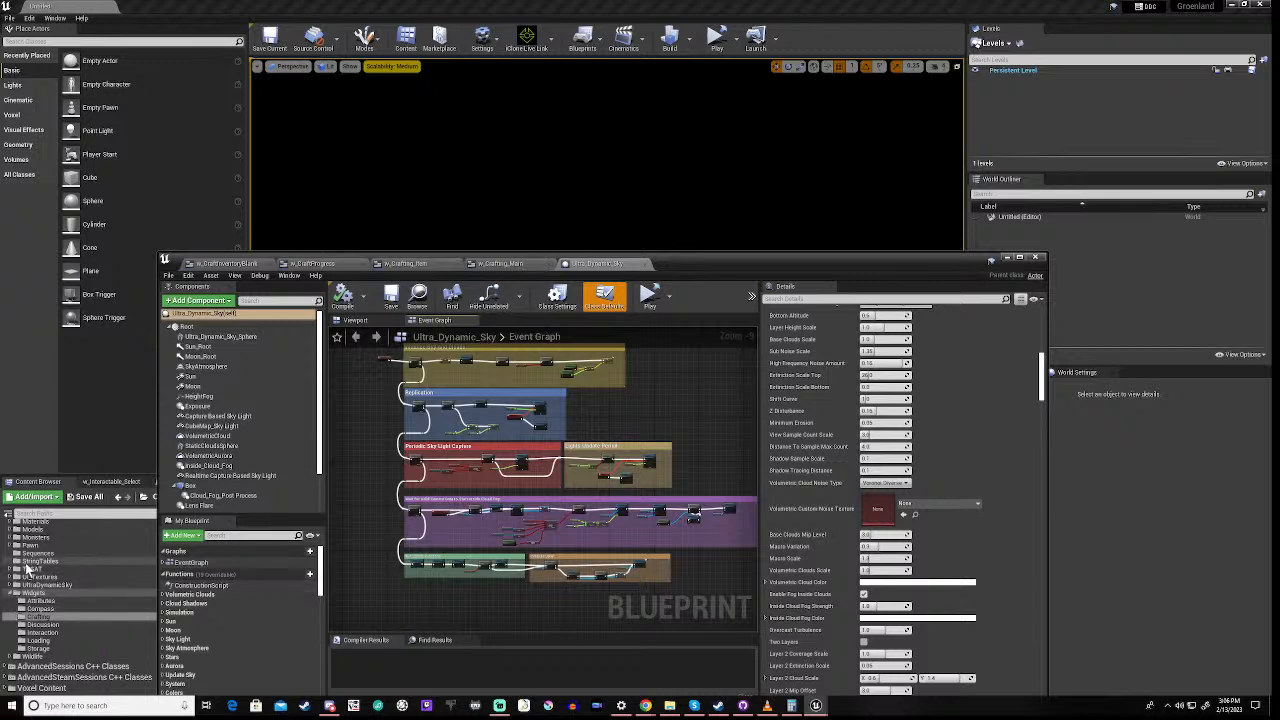
- Minimize the blueprint window and open the TestMap level from the Content/Maps folder
scroll(30, 568, up, 3)
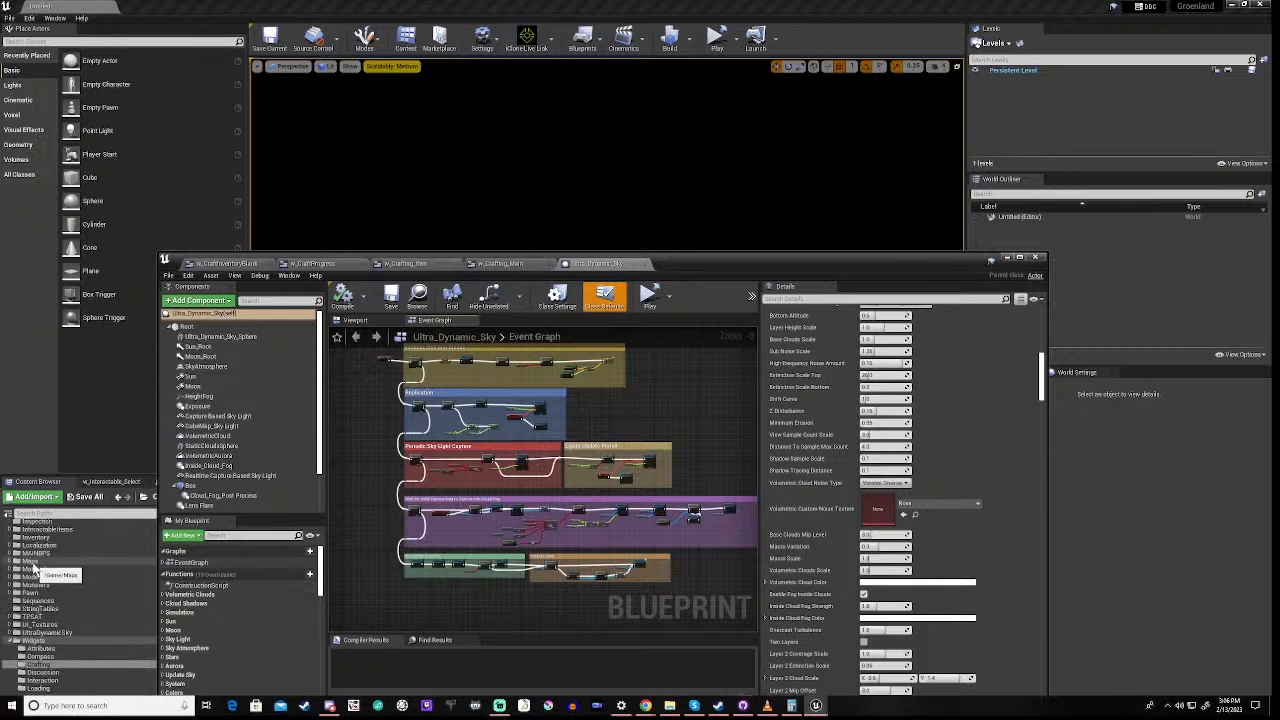
click(33, 563)
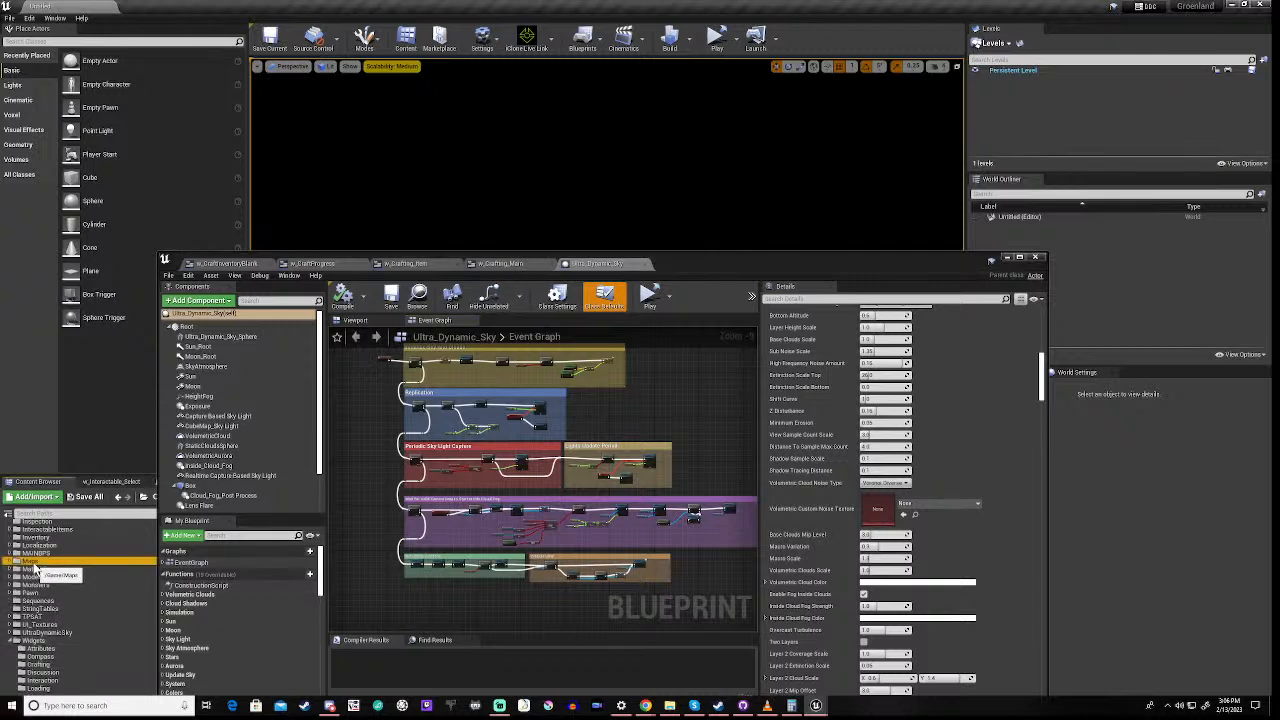
click(1008, 258)
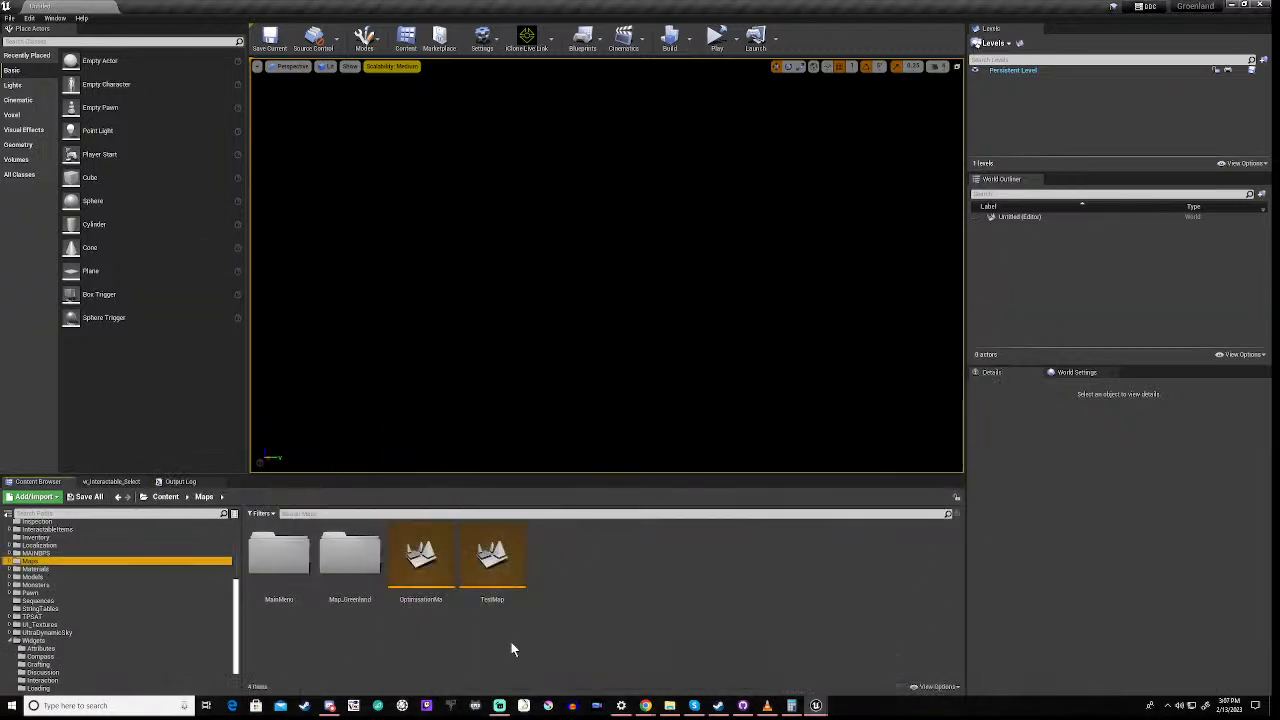
double_click(491, 560)
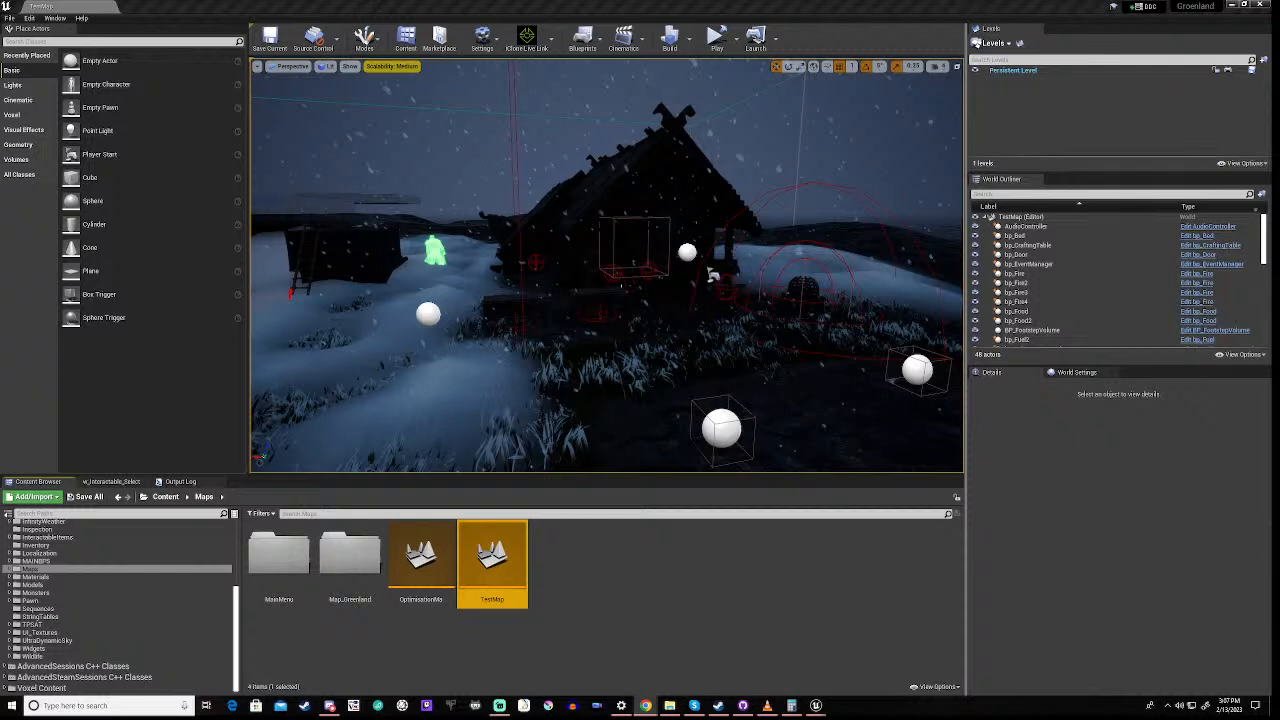
- Launch TestMap as a standalone game and bring the game window to the front with input focus
click(716, 47)
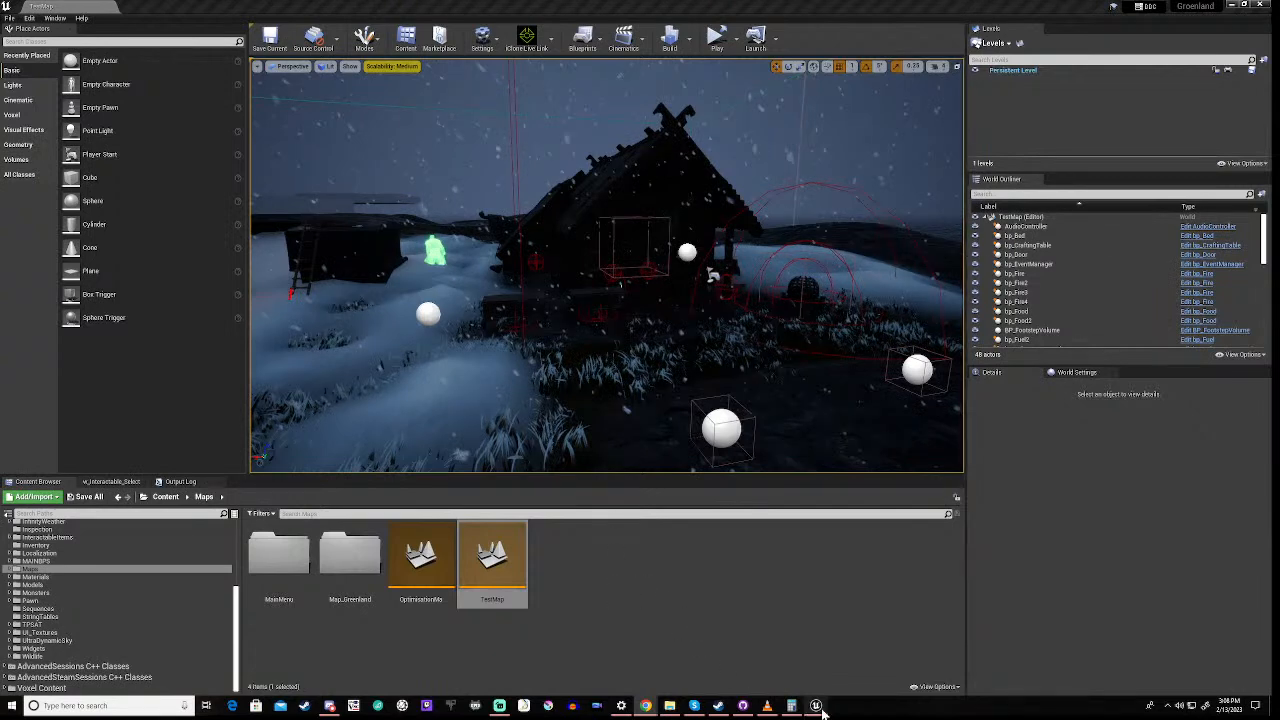
mouse_move(815, 706)
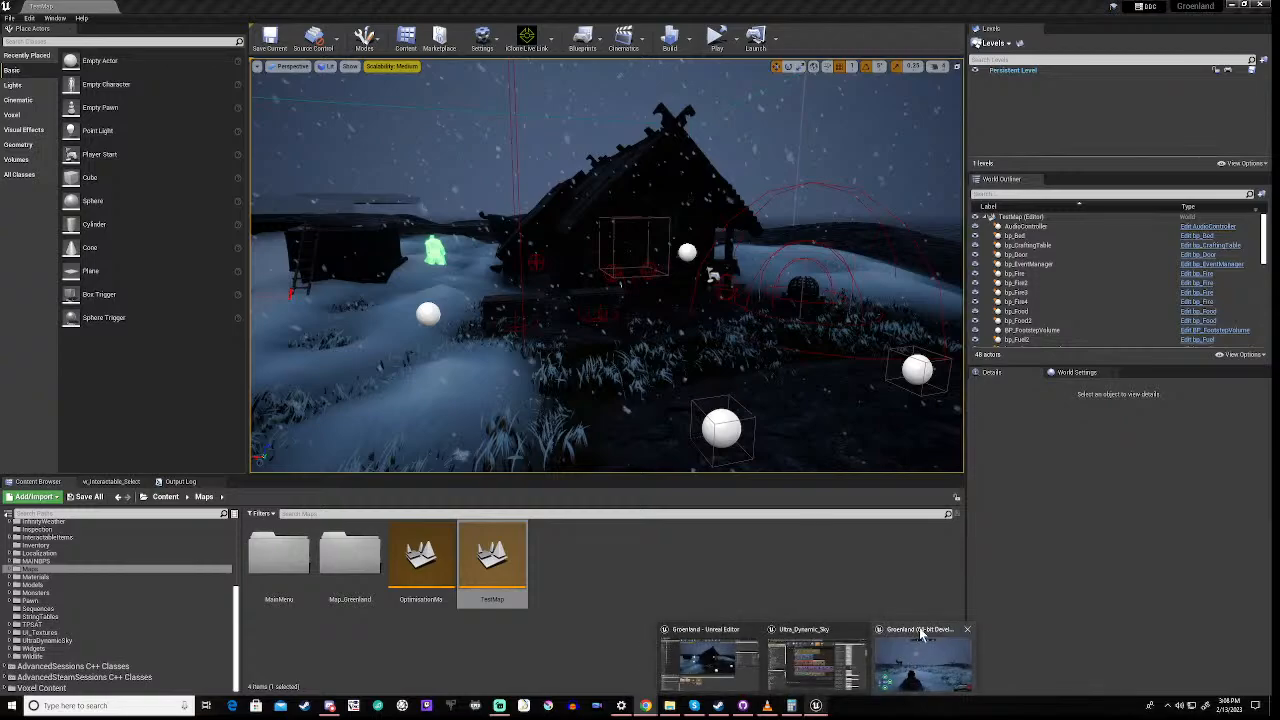
click(910, 662)
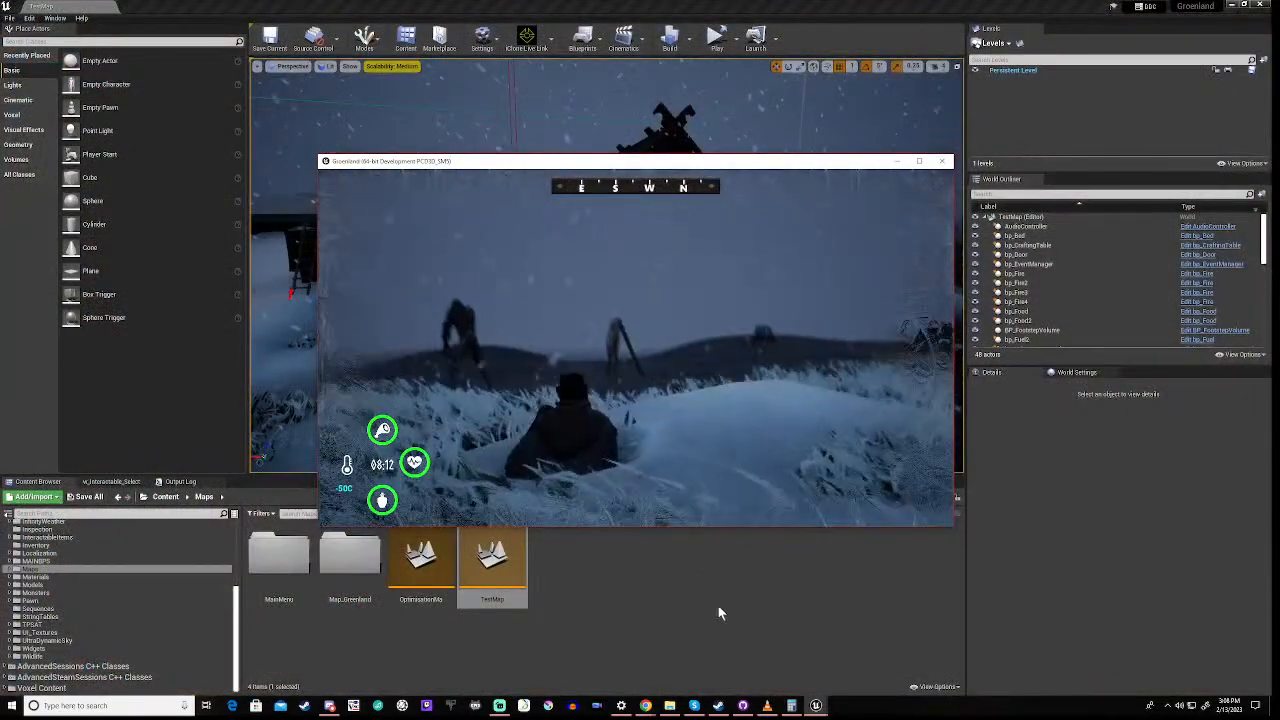
click(843, 626)
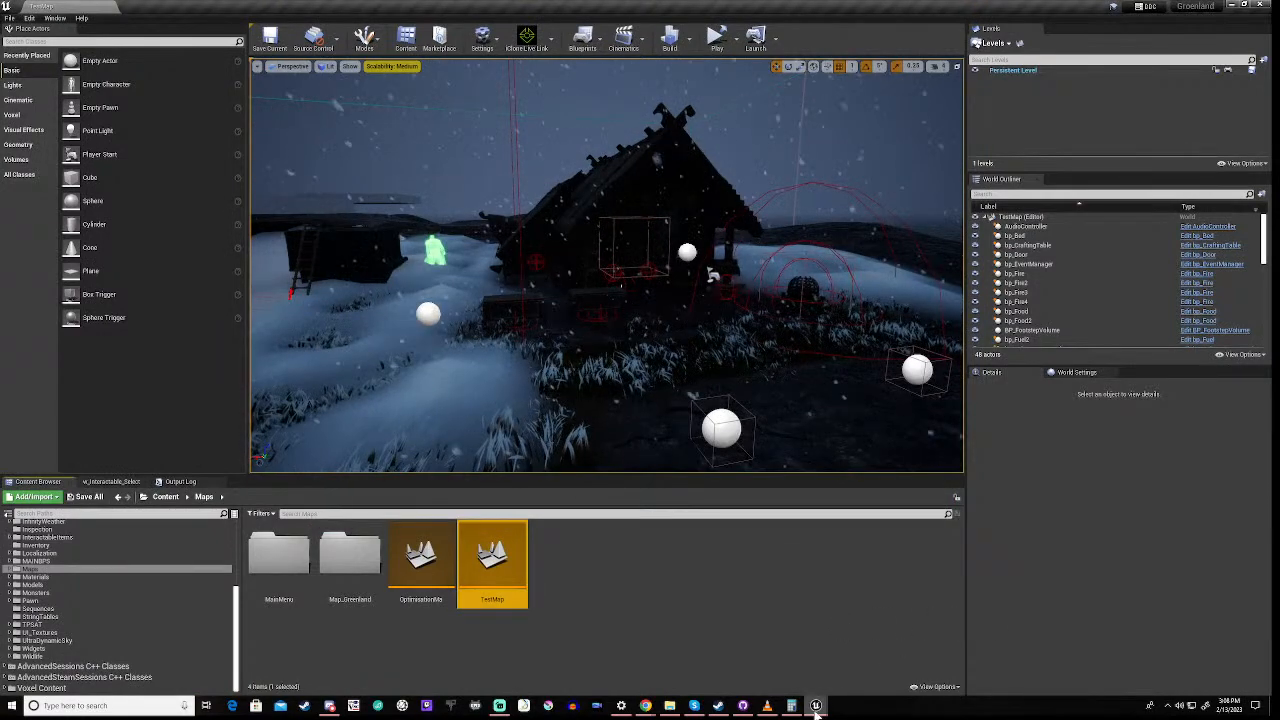
click(816, 706)
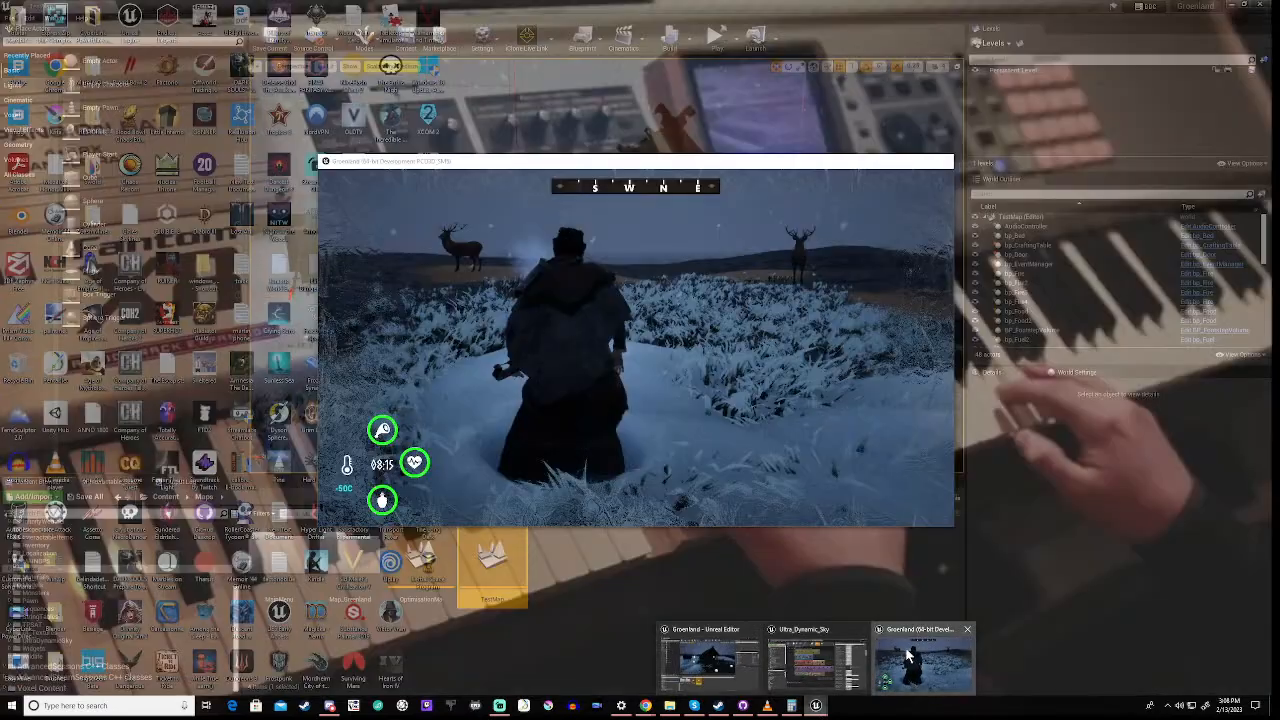
click(907, 655)
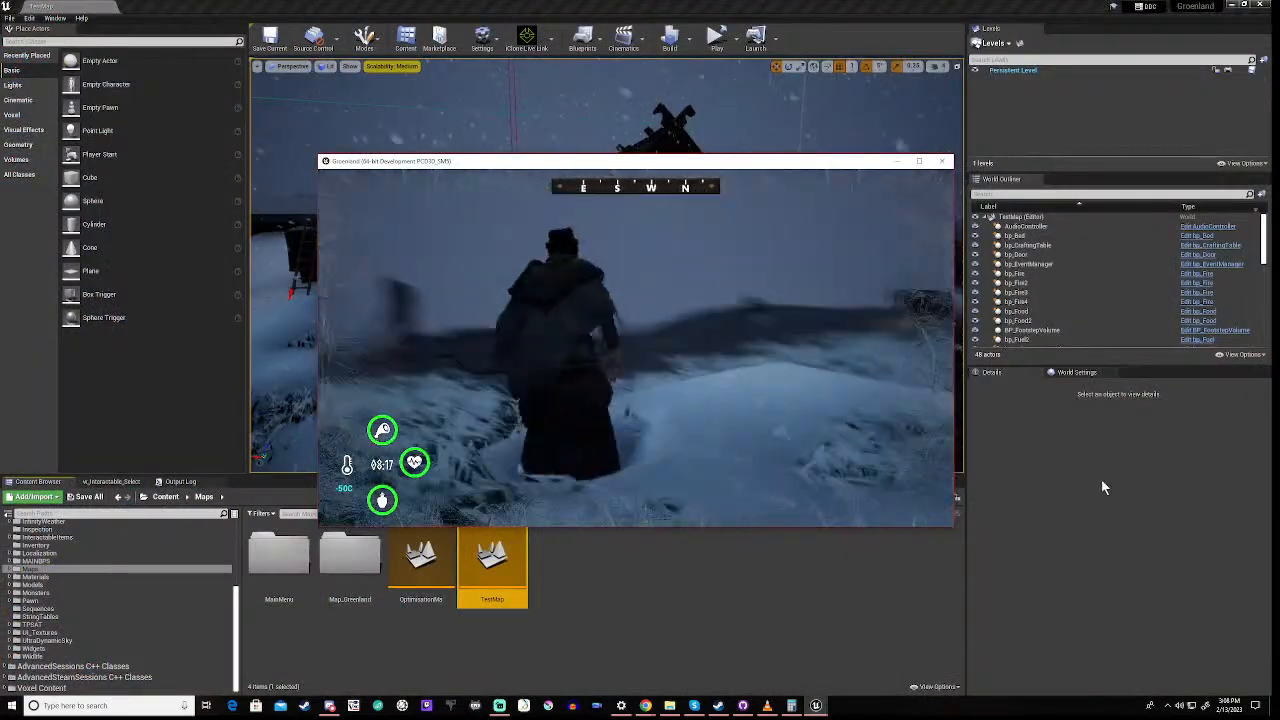
click(1112, 490)
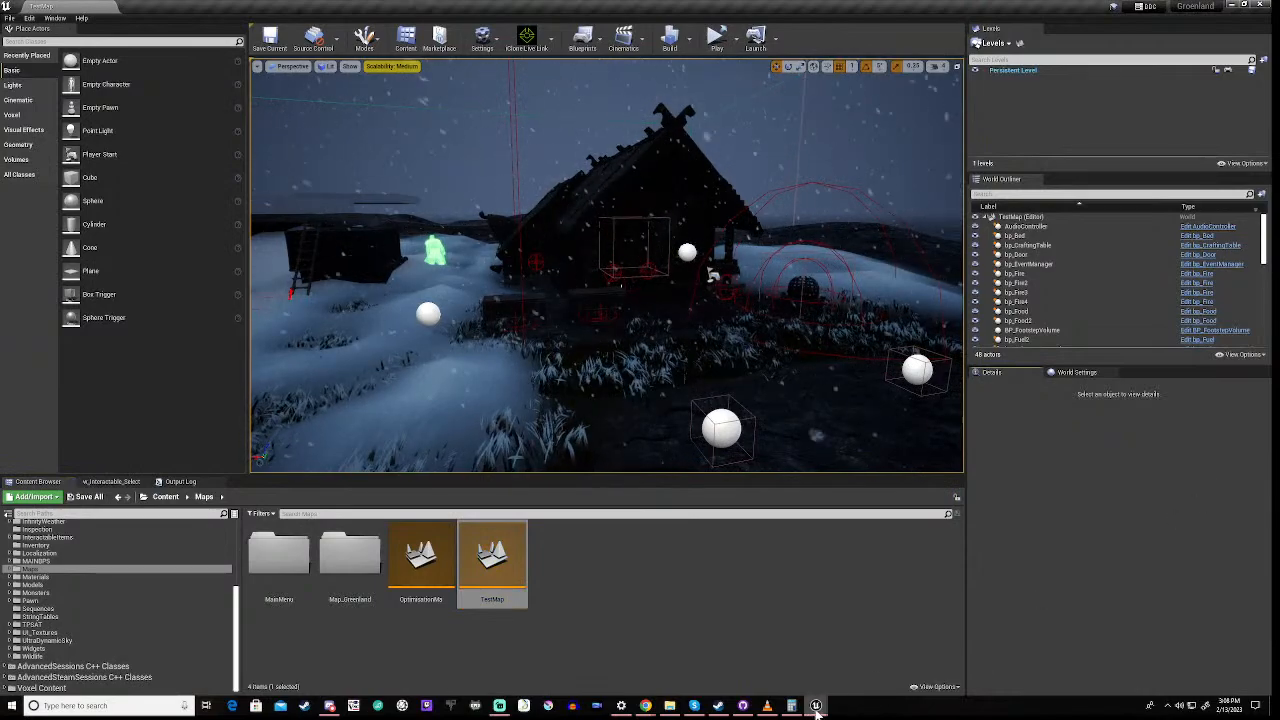
mouse_move(816, 706)
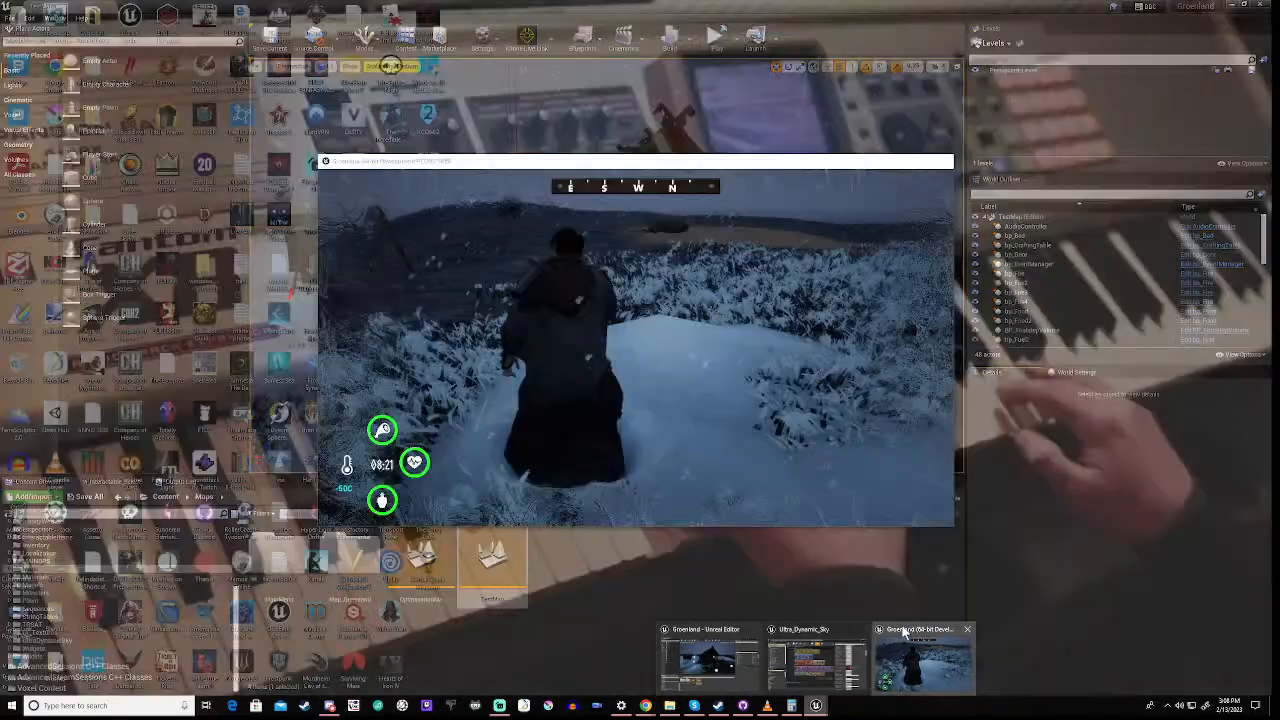
click(907, 655)
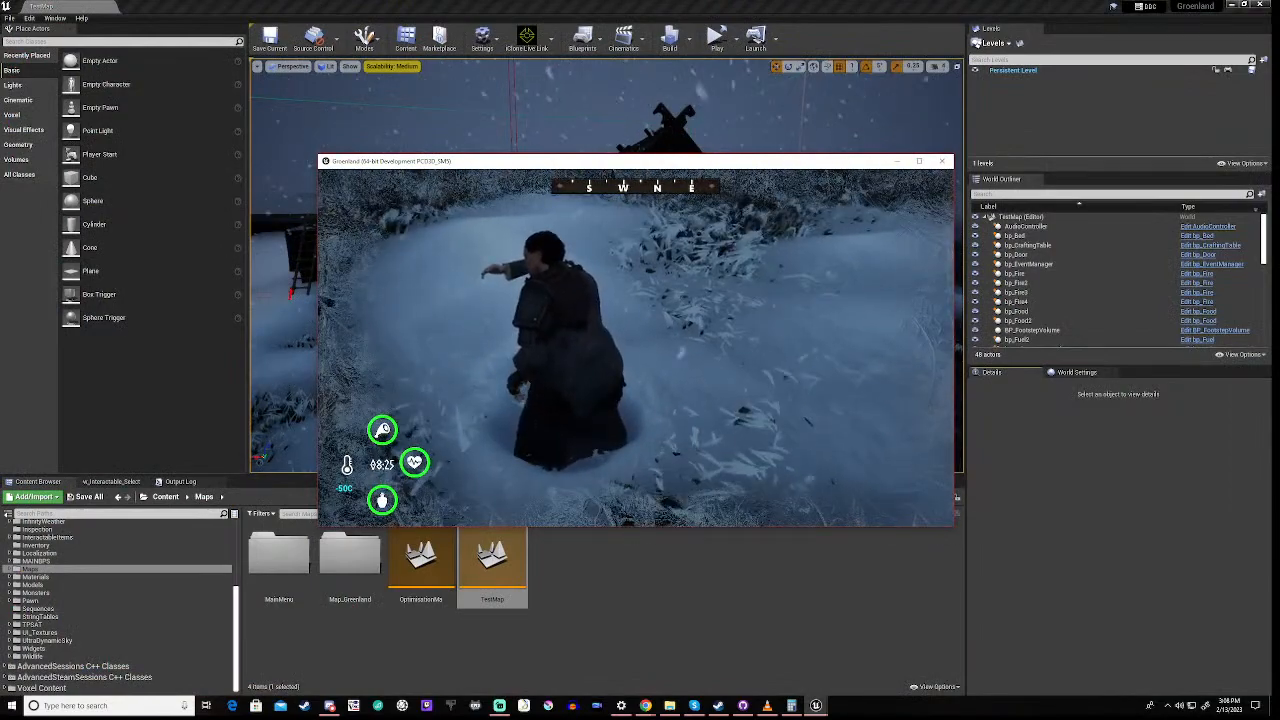
- Turn on the frame rate display in the running game with the console command "stat fps"
key(grave)
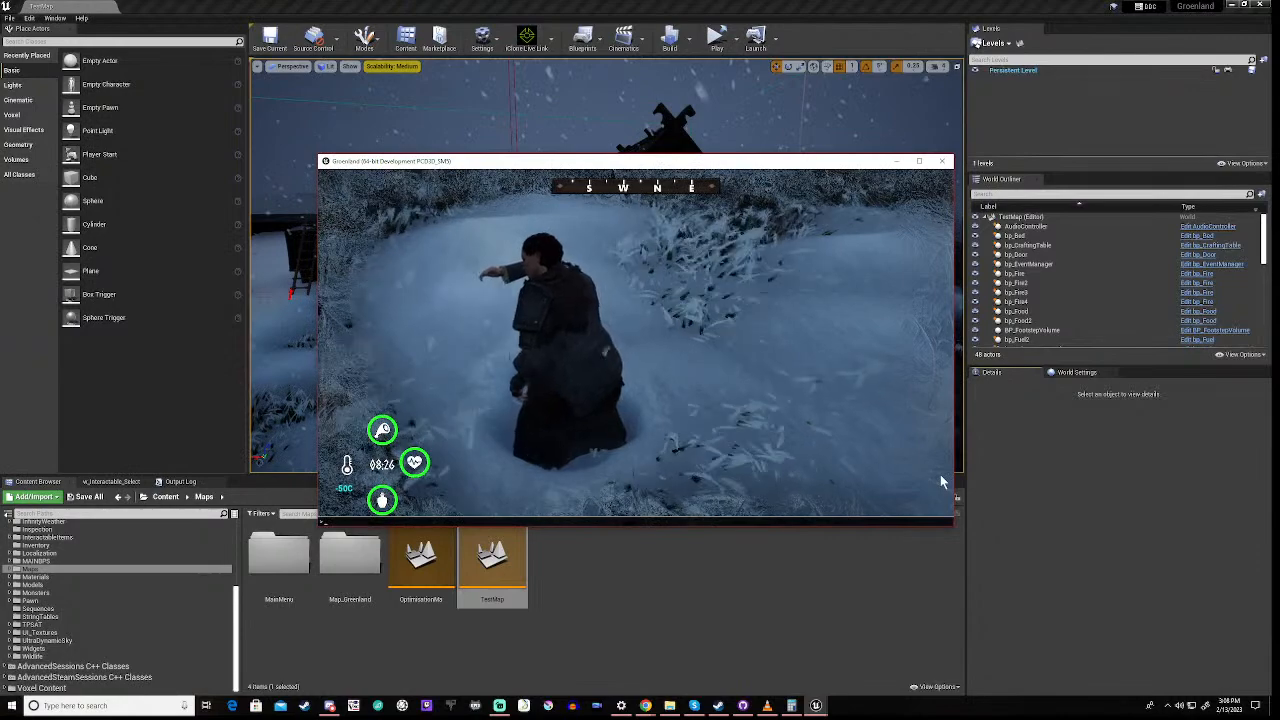
text(stat )
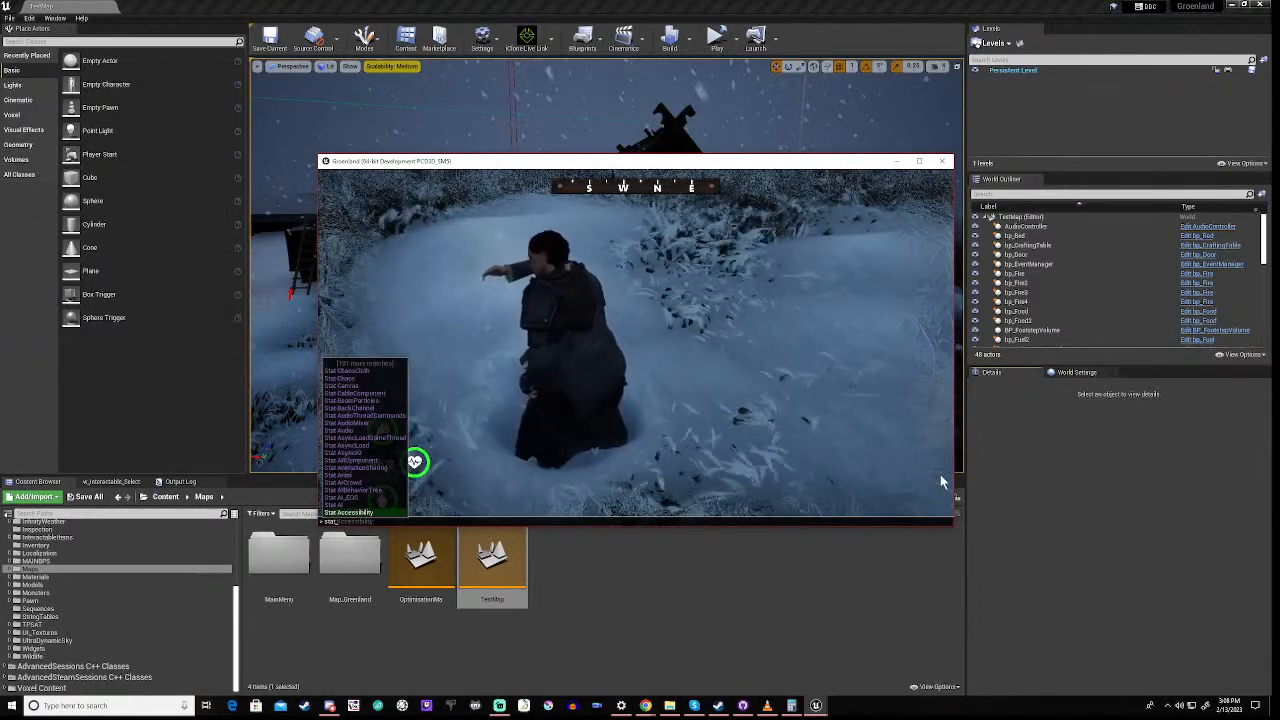
text(fps)
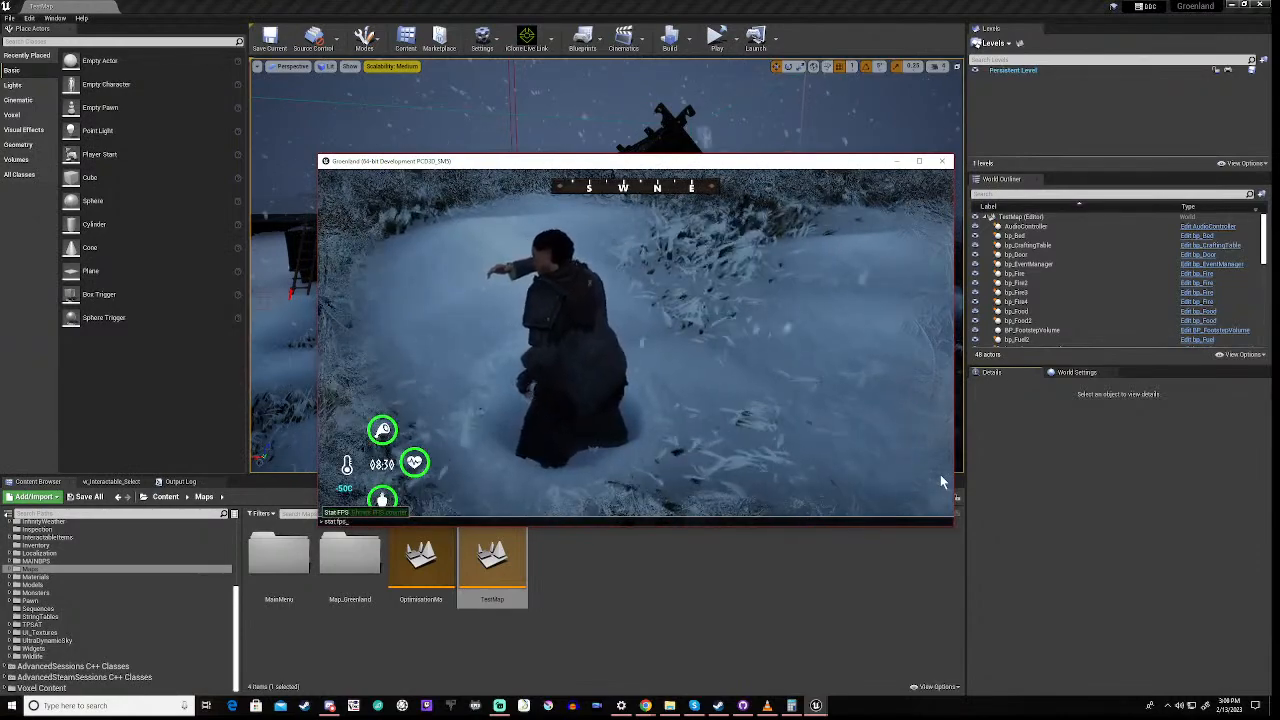
key(Return)
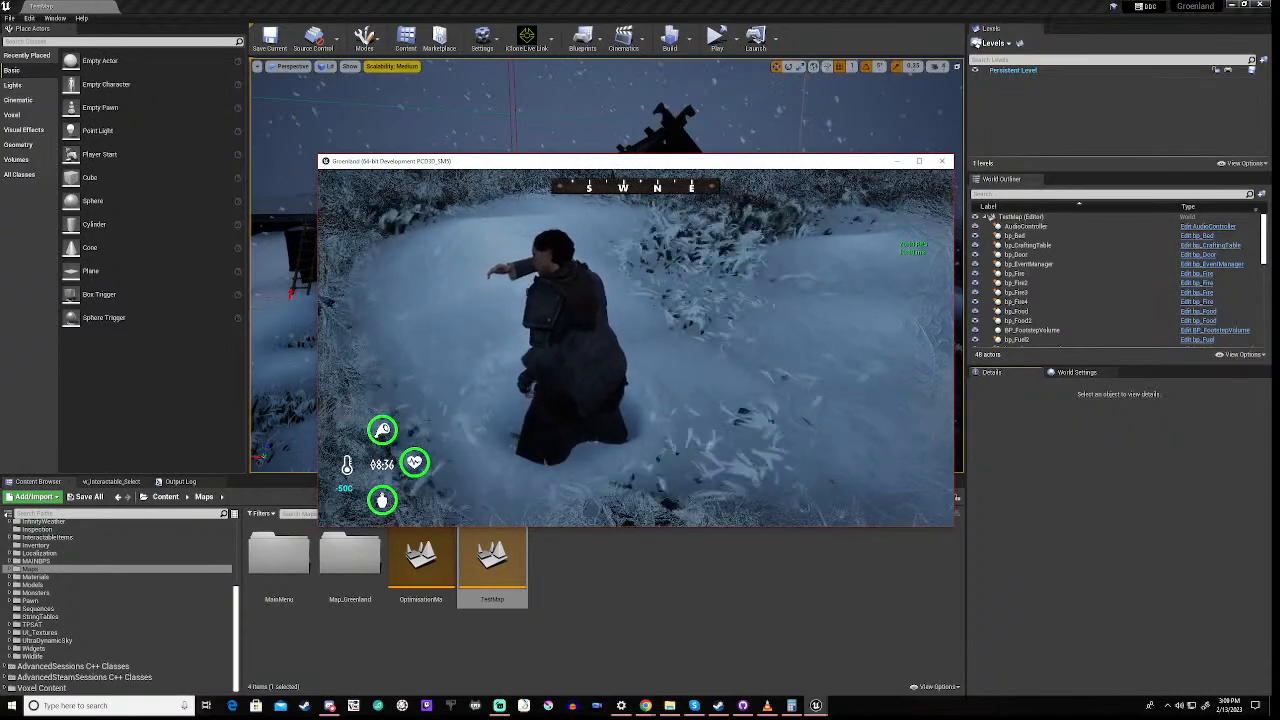
- Display the frame, game, draw and GPU timings with the console command "stat unit", and exit the game once they are read
key(grave)
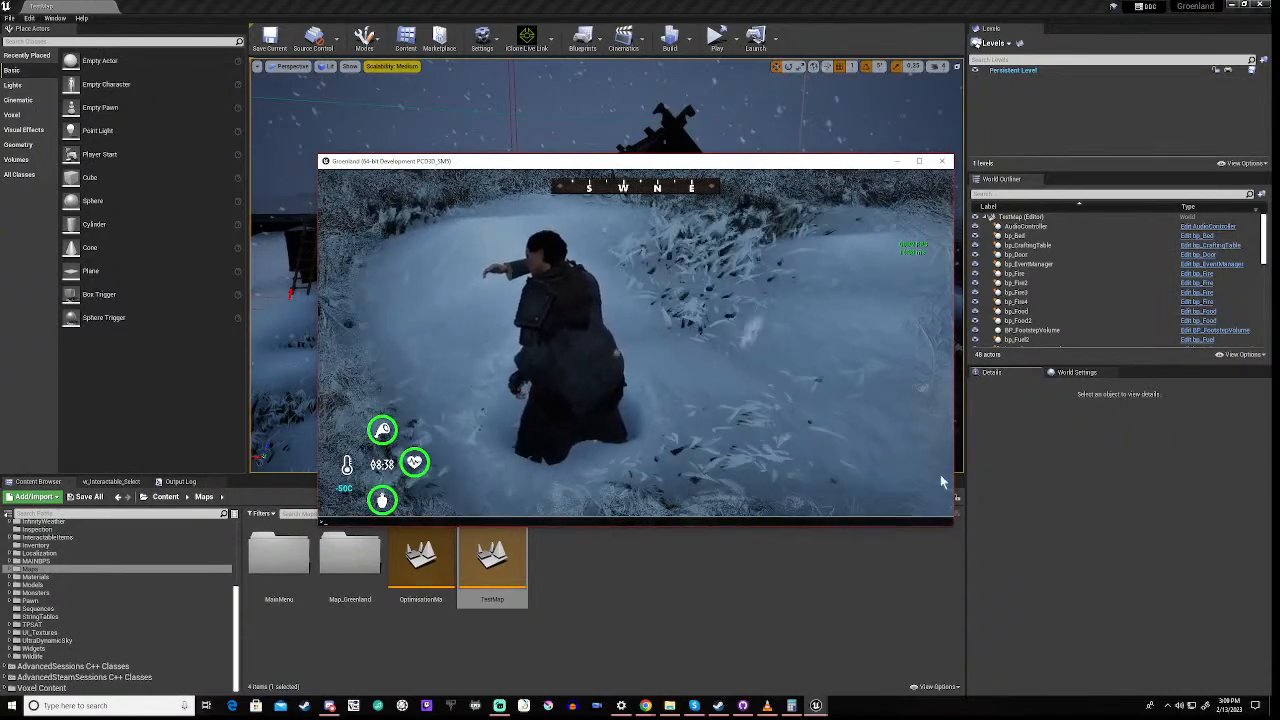
text(stat )
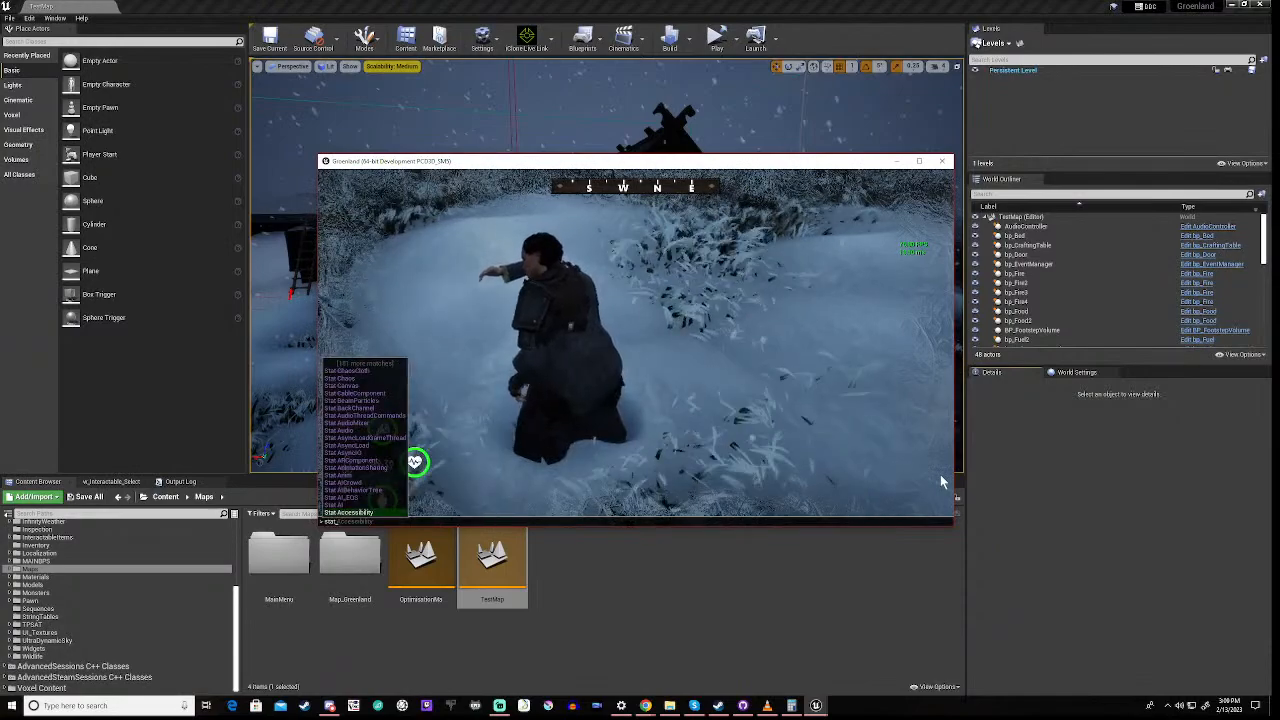
text(unit)
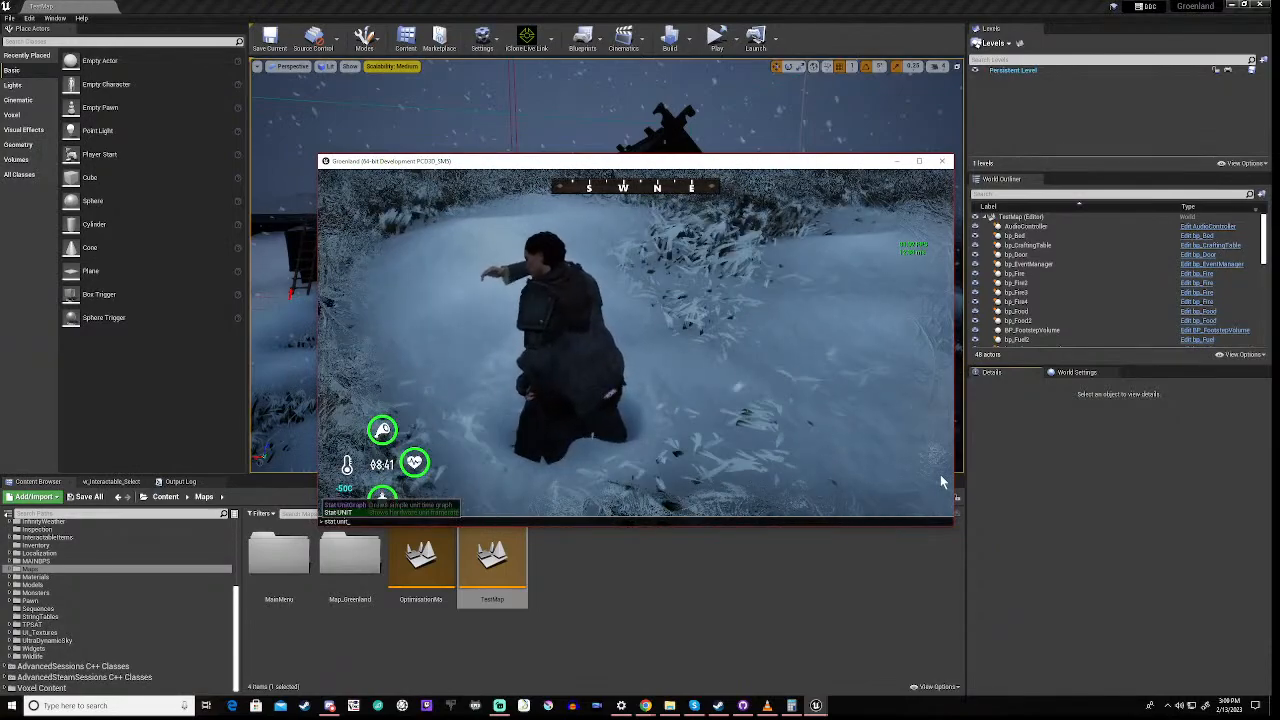
key(Return)
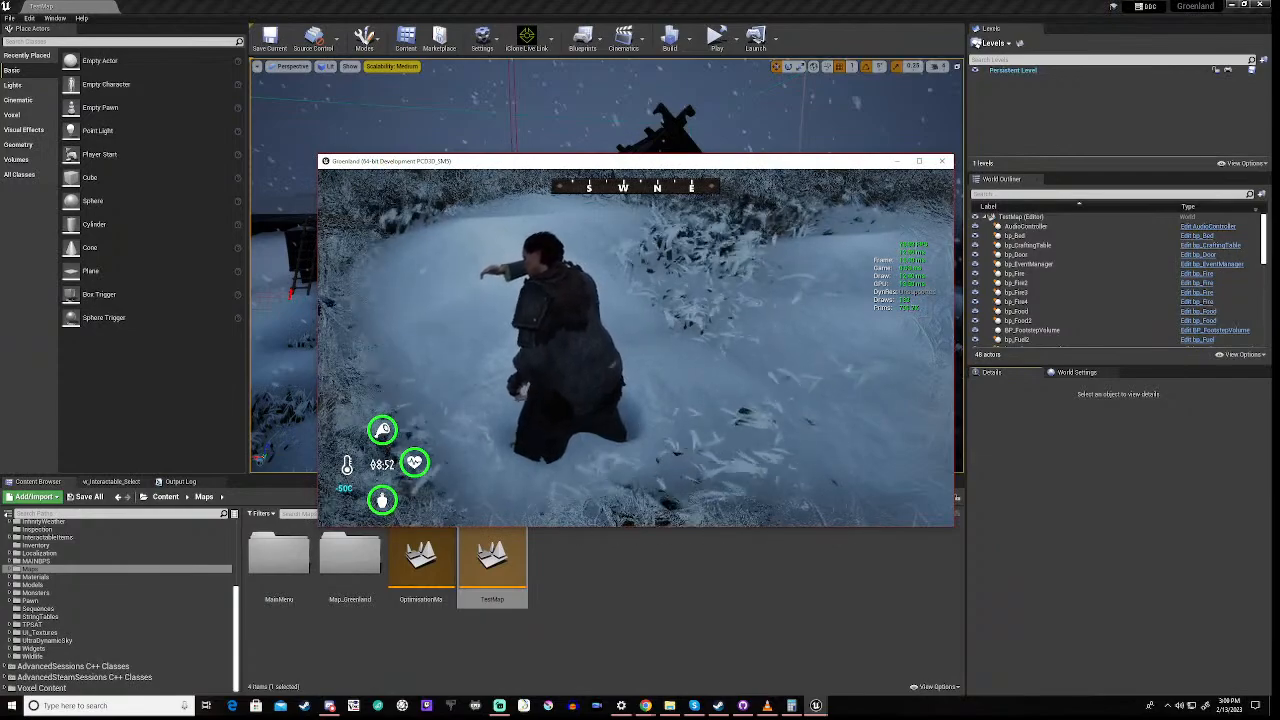
key(Escape)
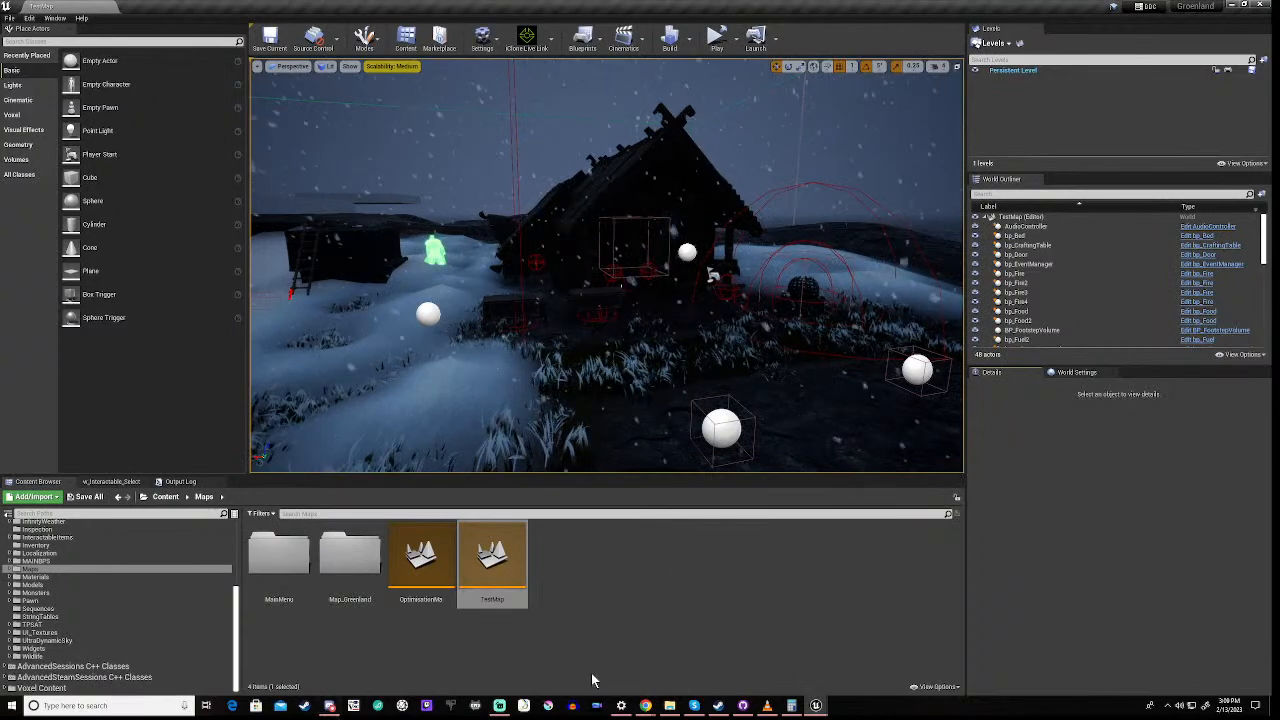
- Switch to the Calculator, divide 1000 by 12 to convert a 12 ms frame time into a frame rate, and minimize it
click(792, 705)
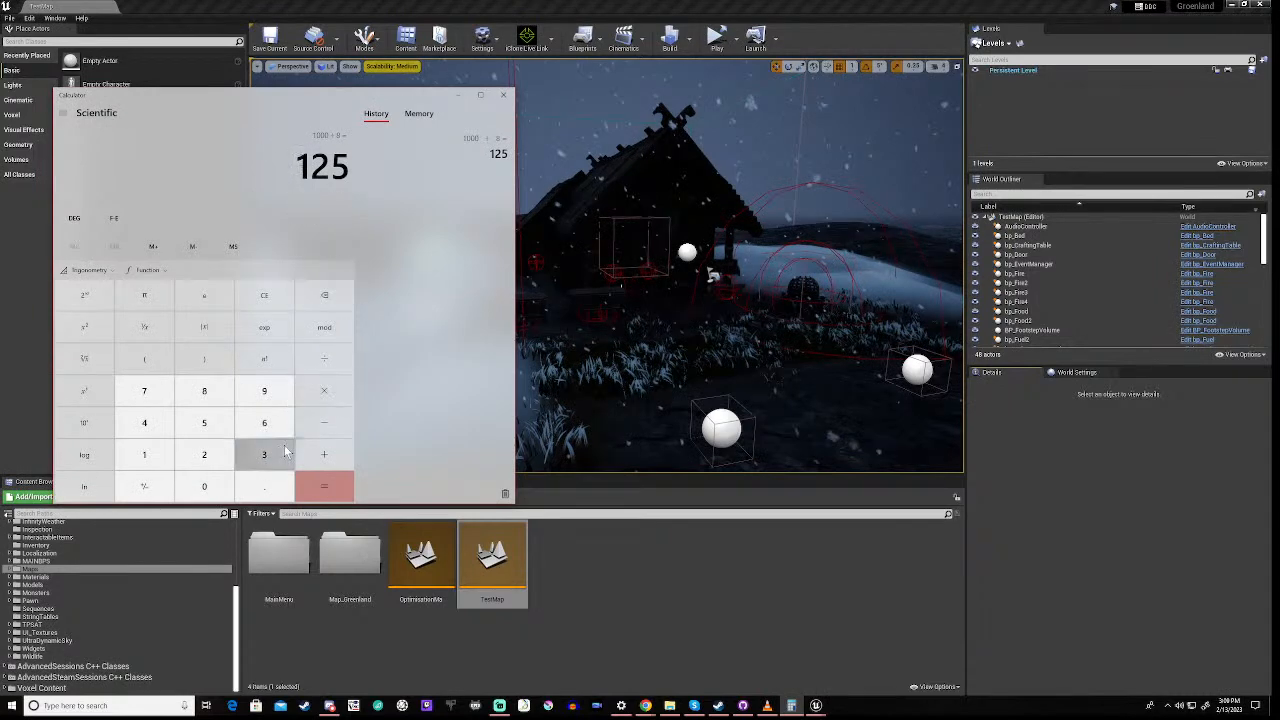
click(270, 298)
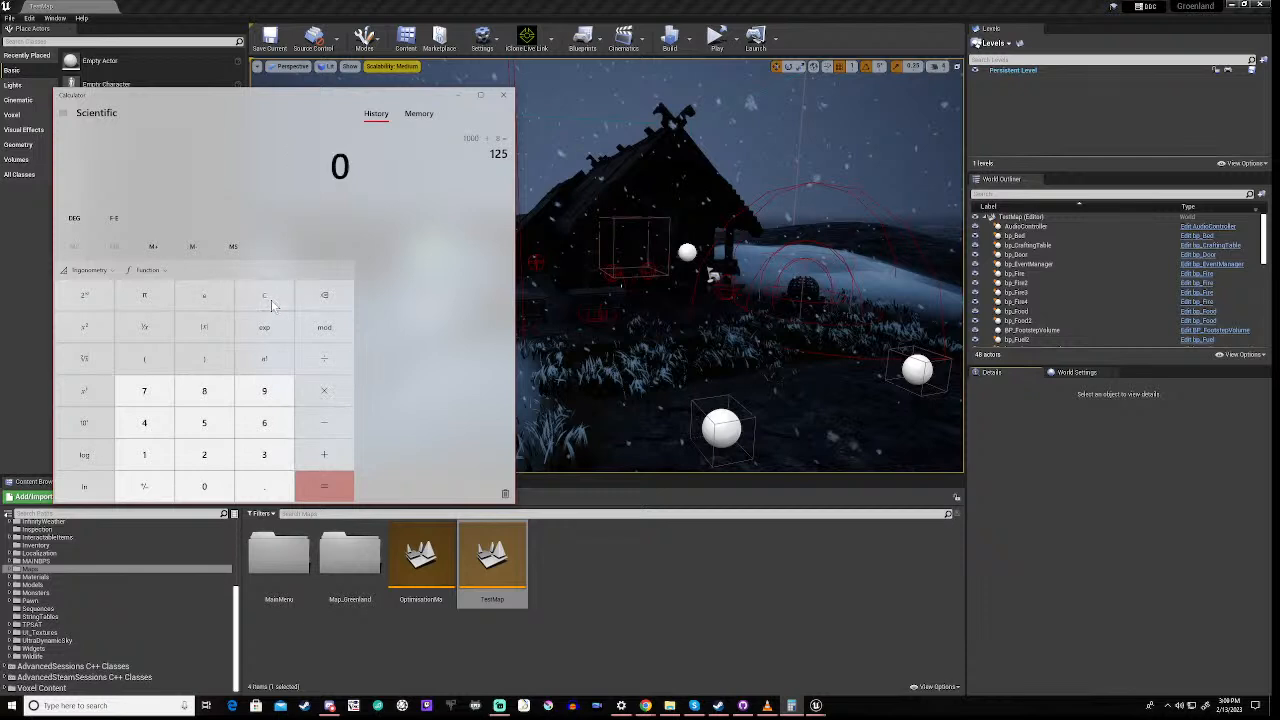
click(156, 460)
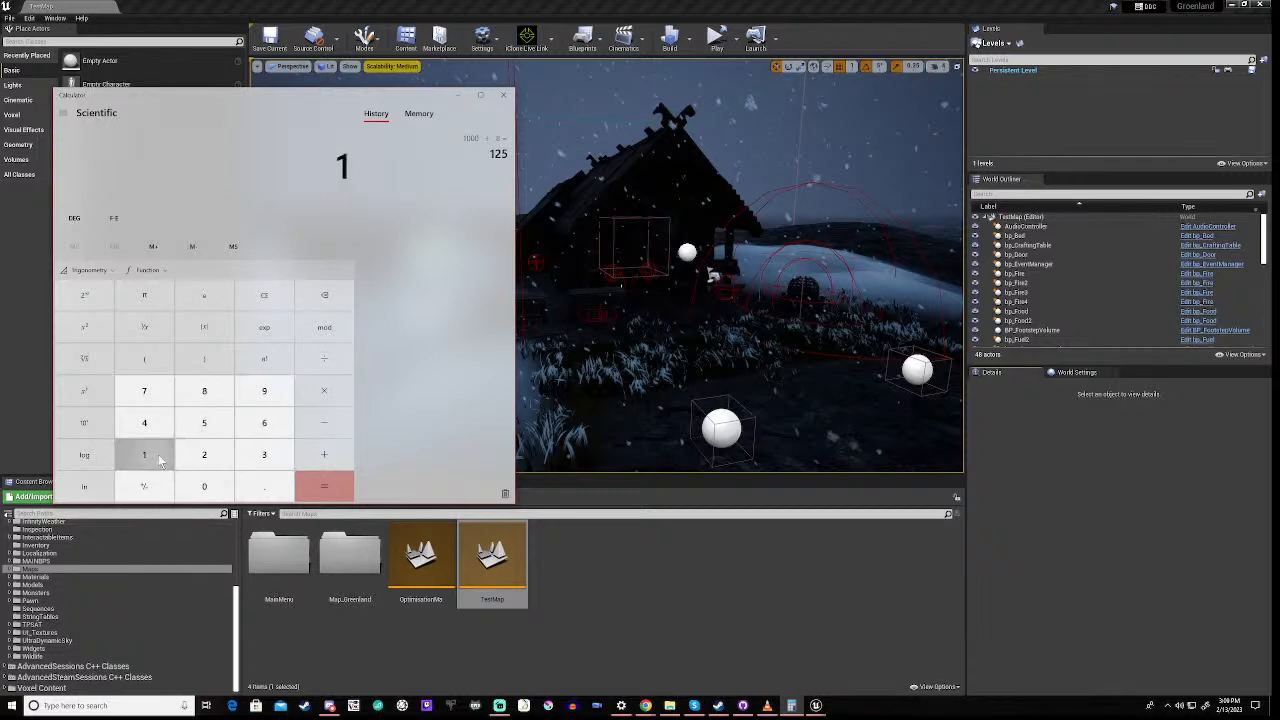
click(203, 487)
click(203, 487)
click(203, 487)
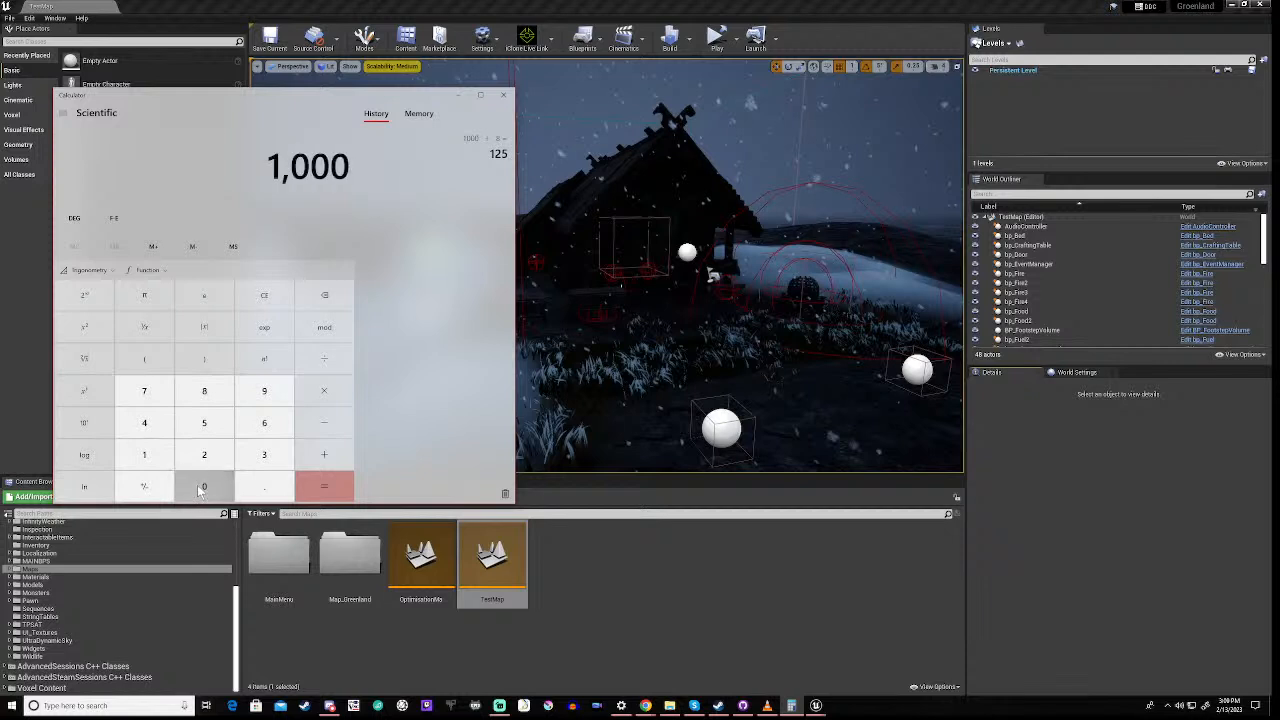
click(324, 359)
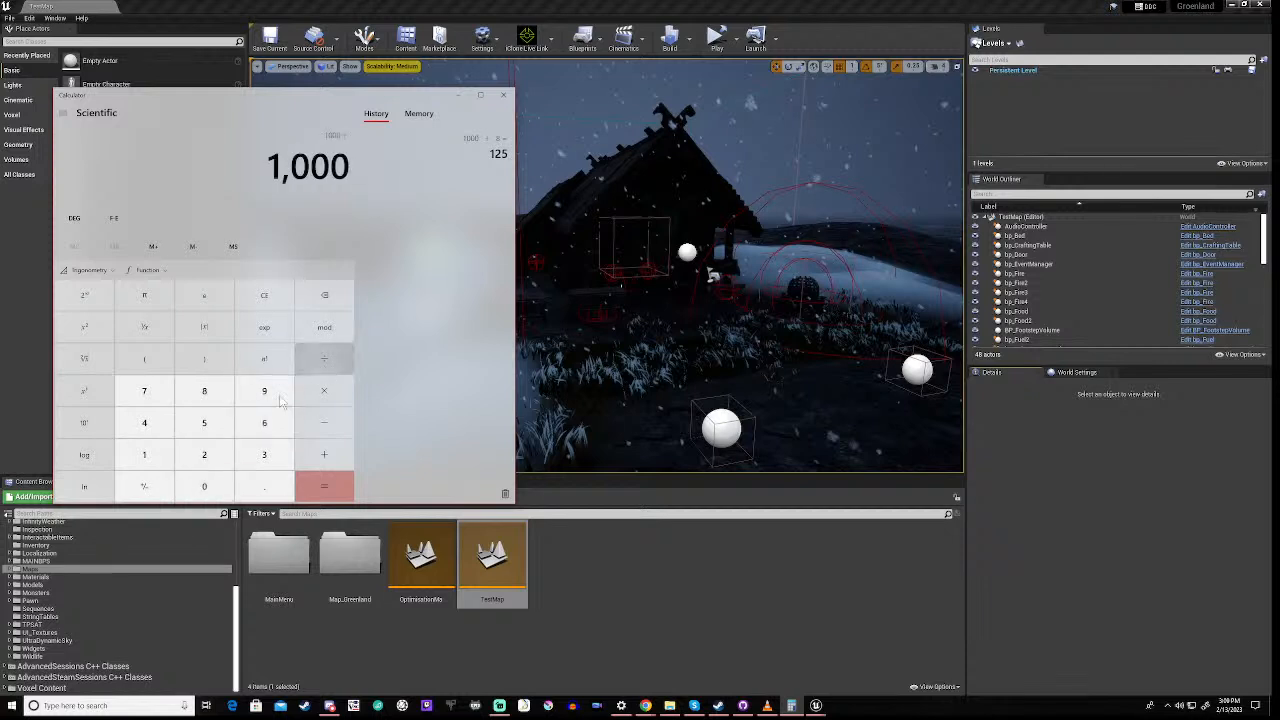
click(156, 463)
double_click(206, 457)
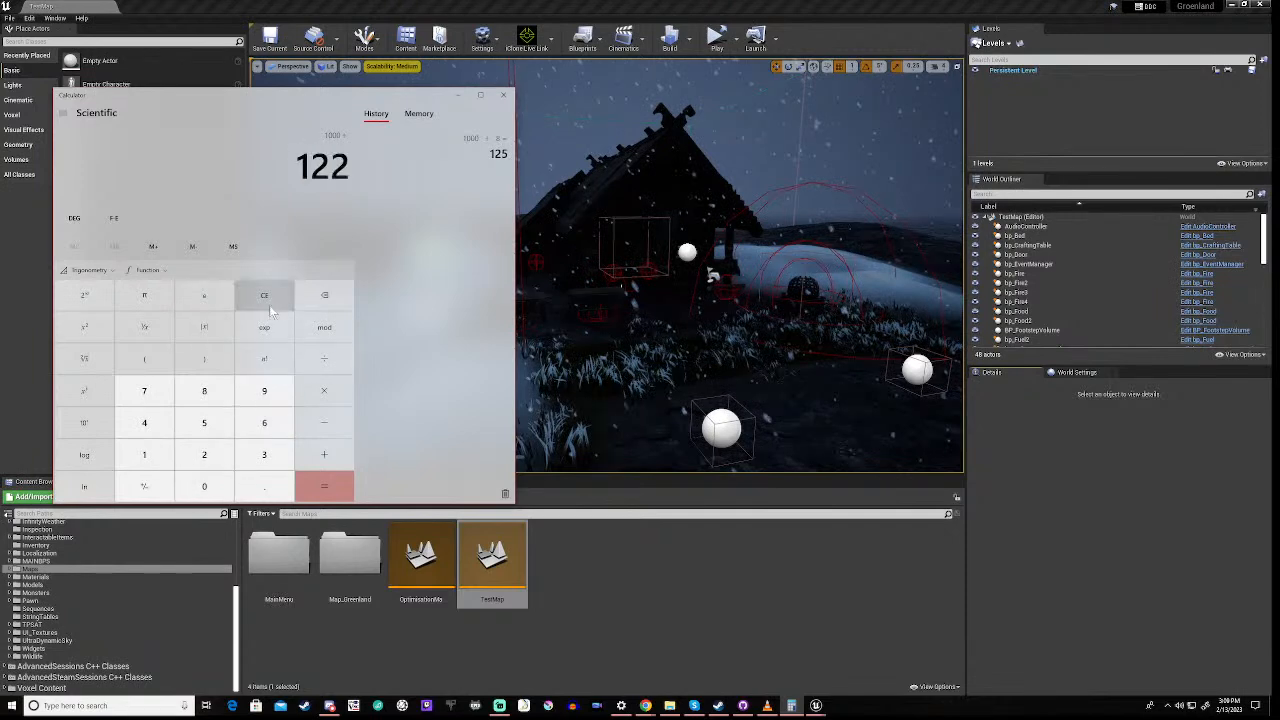
click(306, 303)
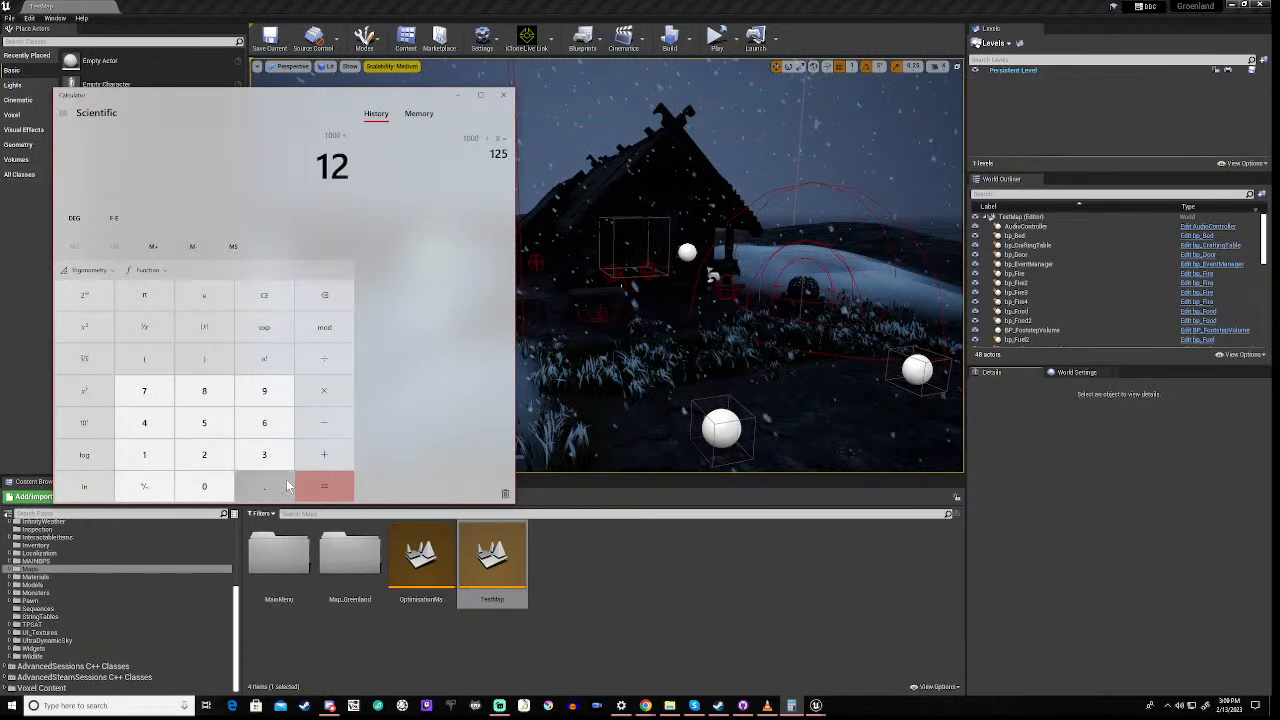
click(324, 486)
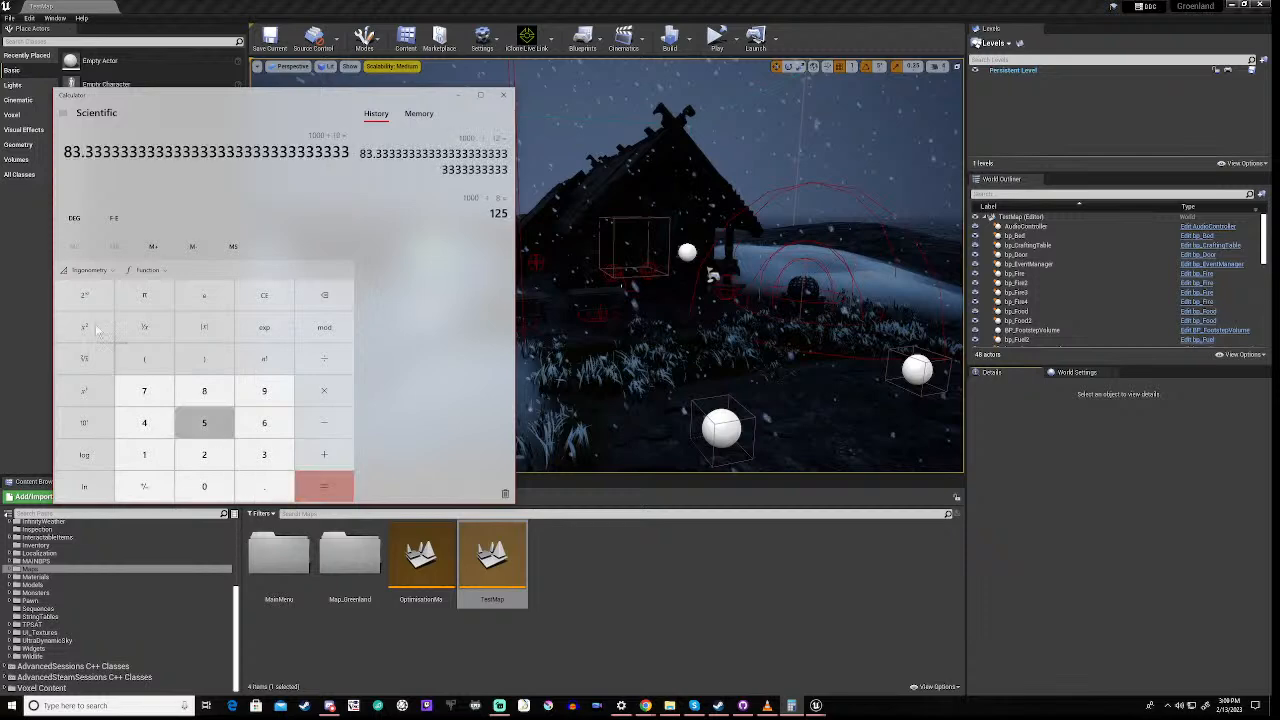
click(461, 95)
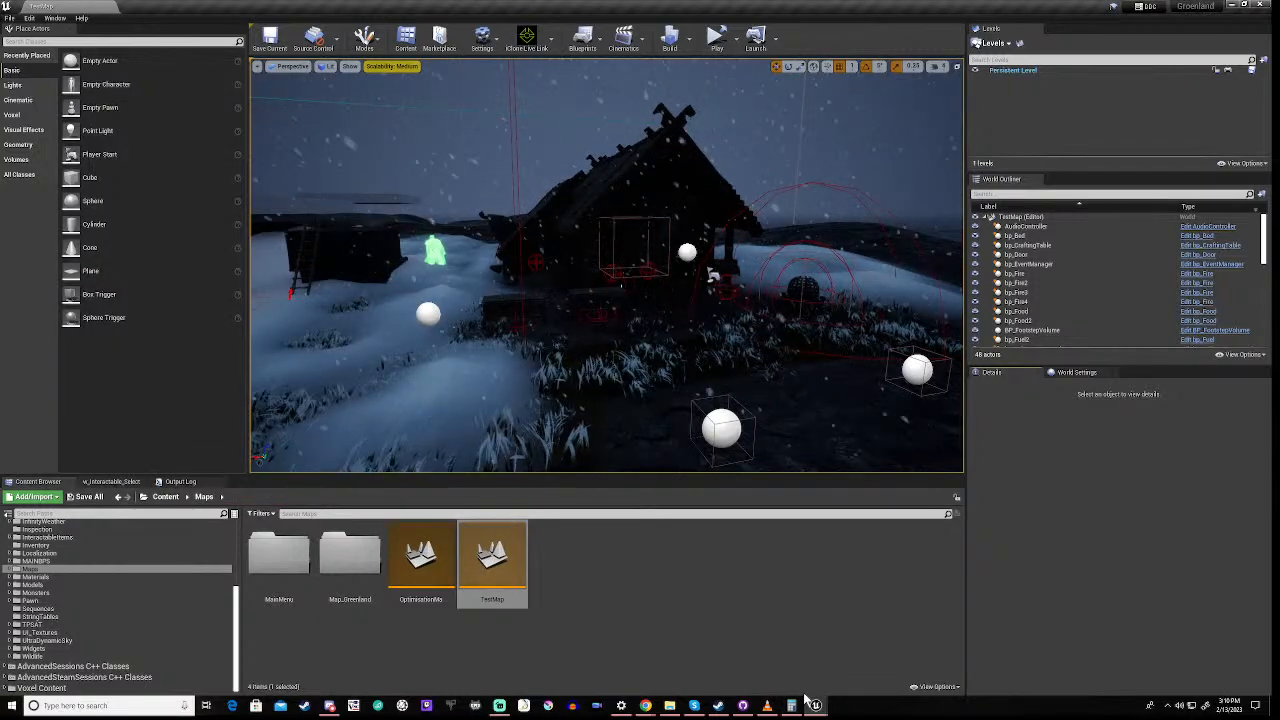
- Bring the running game back to the front, walk the character around TestMap to read the frame stats, and exit the game
mouse_move(818, 706)
click(913, 660)
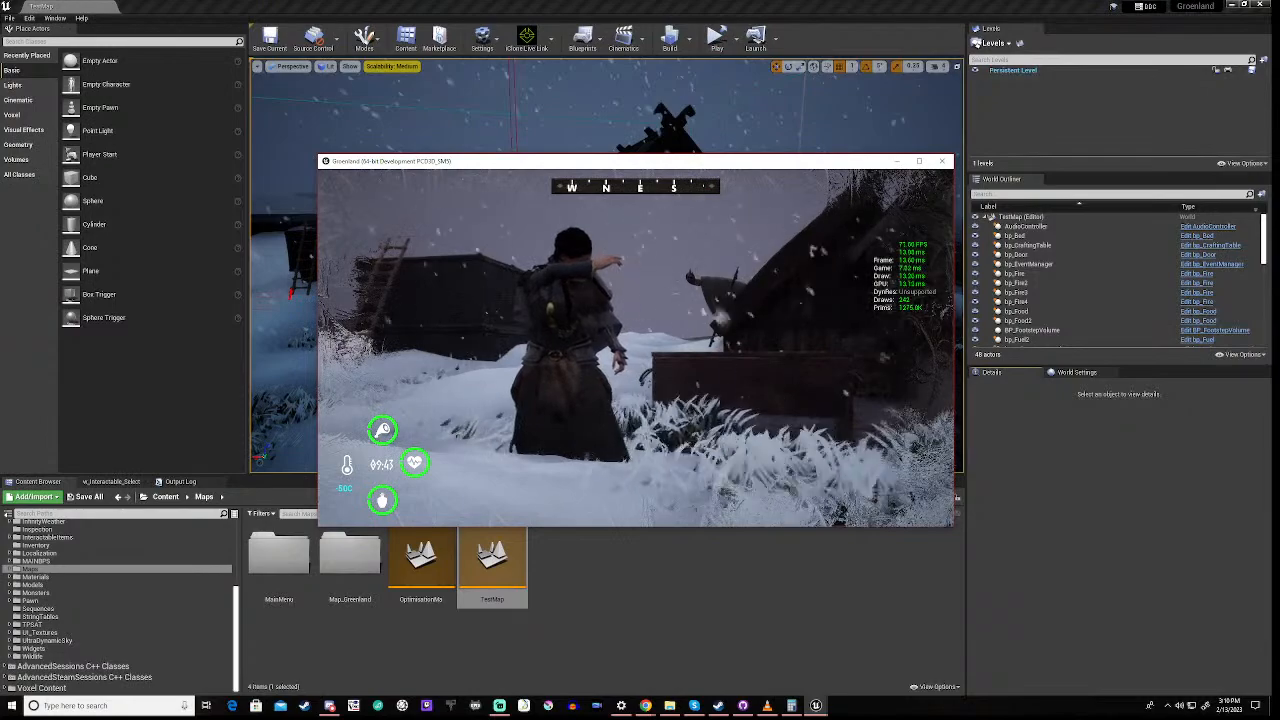
key(w)
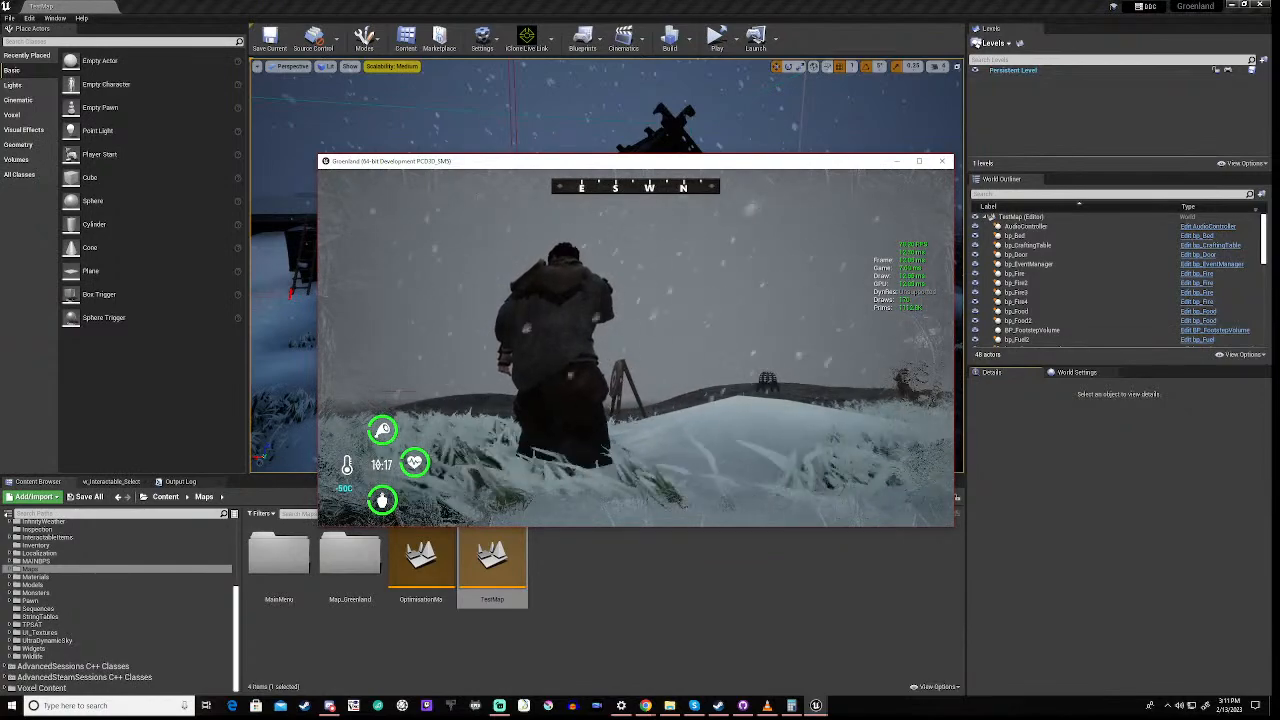
key(Escape)
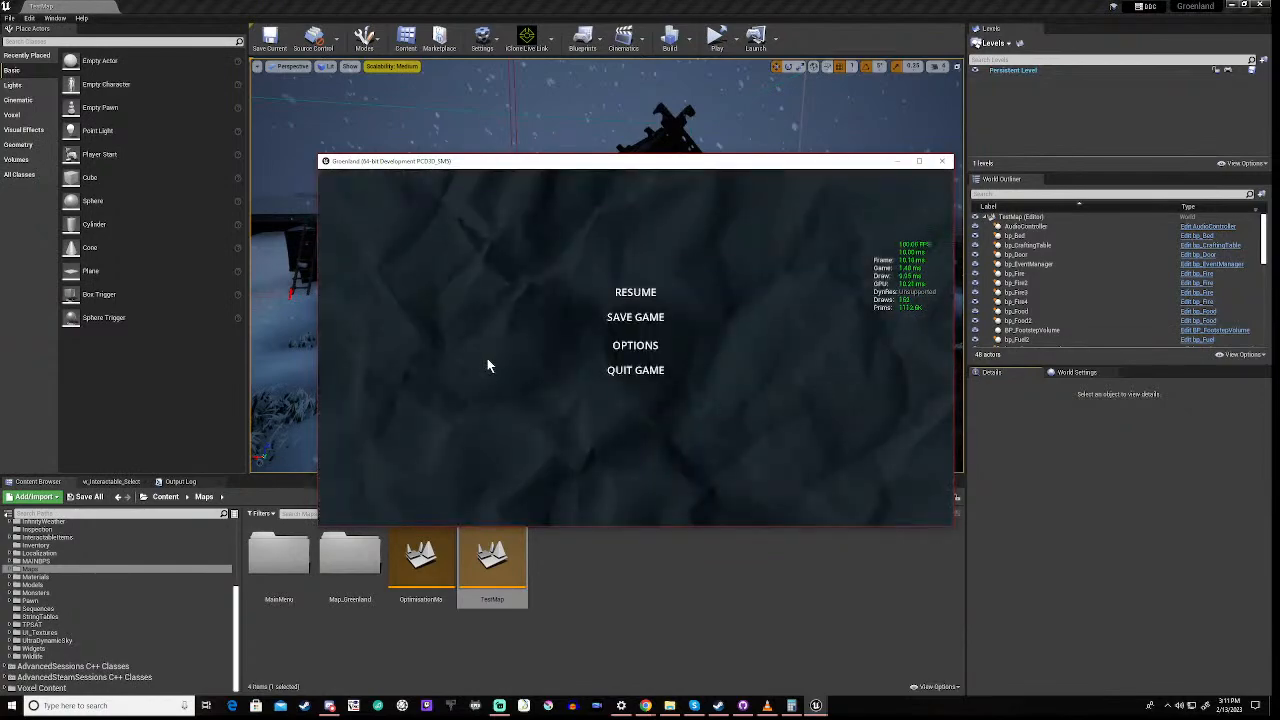
key(Escape)
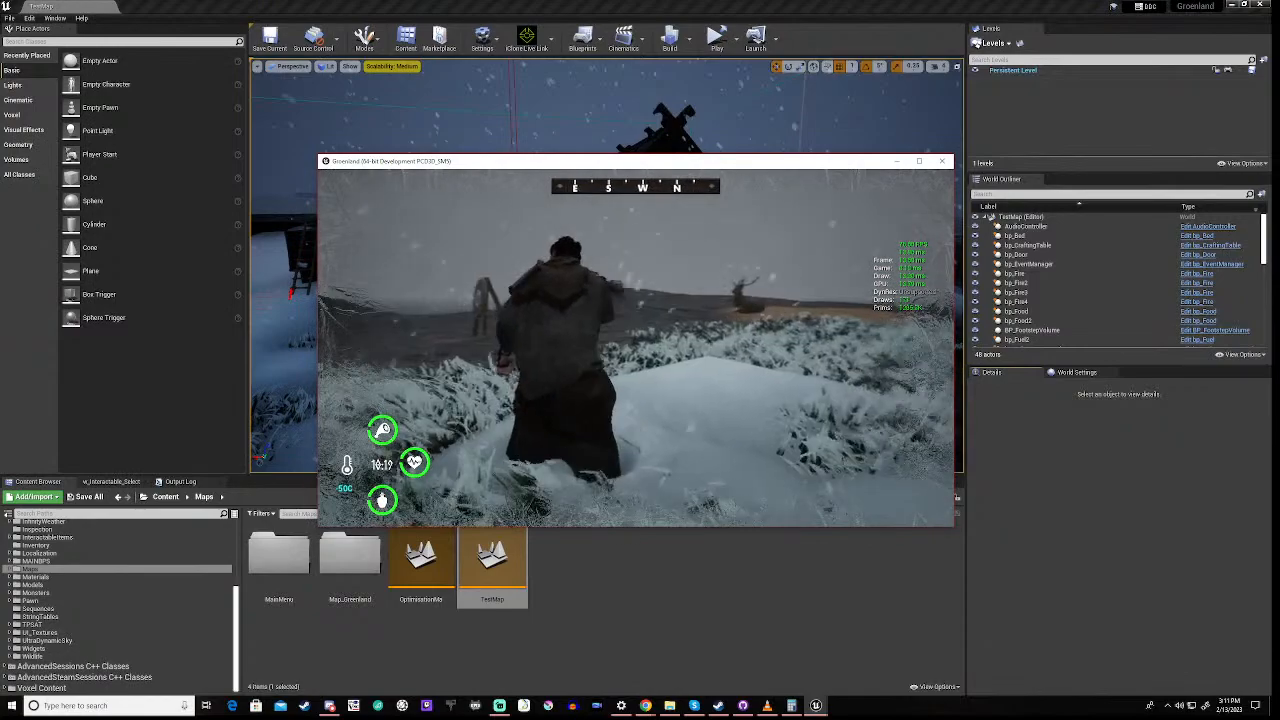
key(Escape)
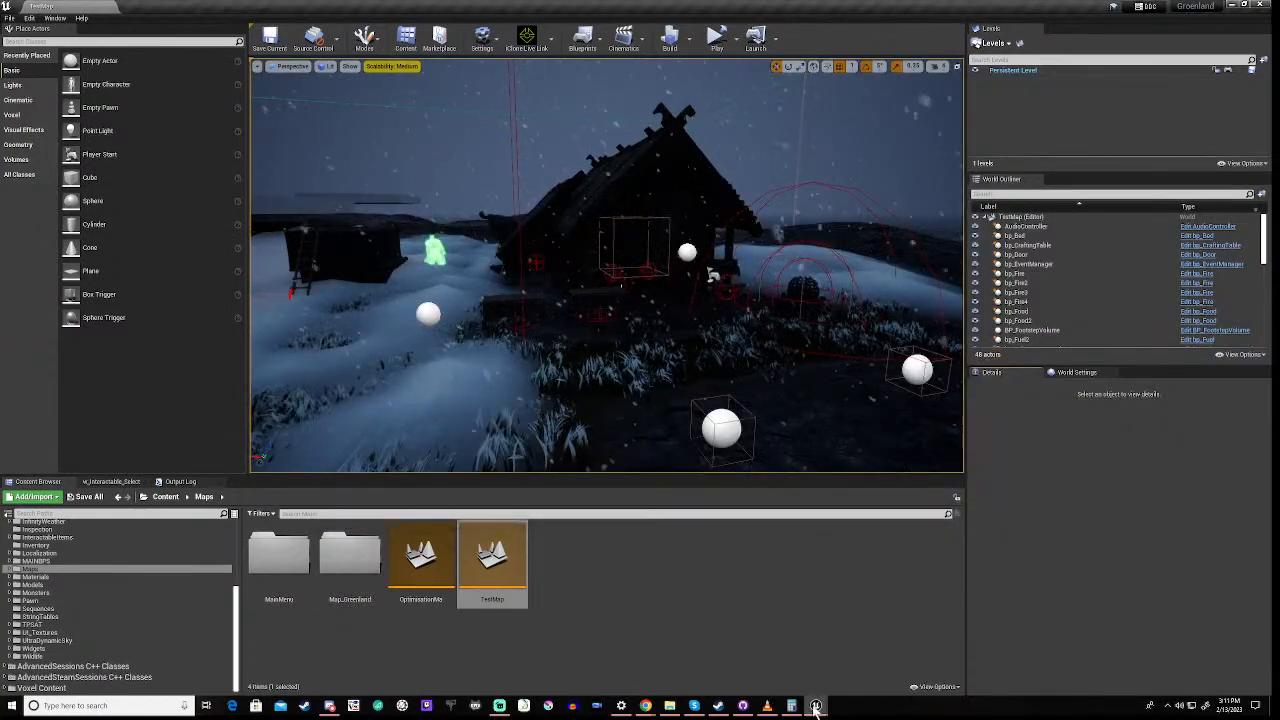
- Open the Ultra_Dynamic_Sky blueprint window and examine its cloud defaults from the volumetric cloud settings through Cloud Shadows and Cloud Wisps
mouse_move(815, 707)
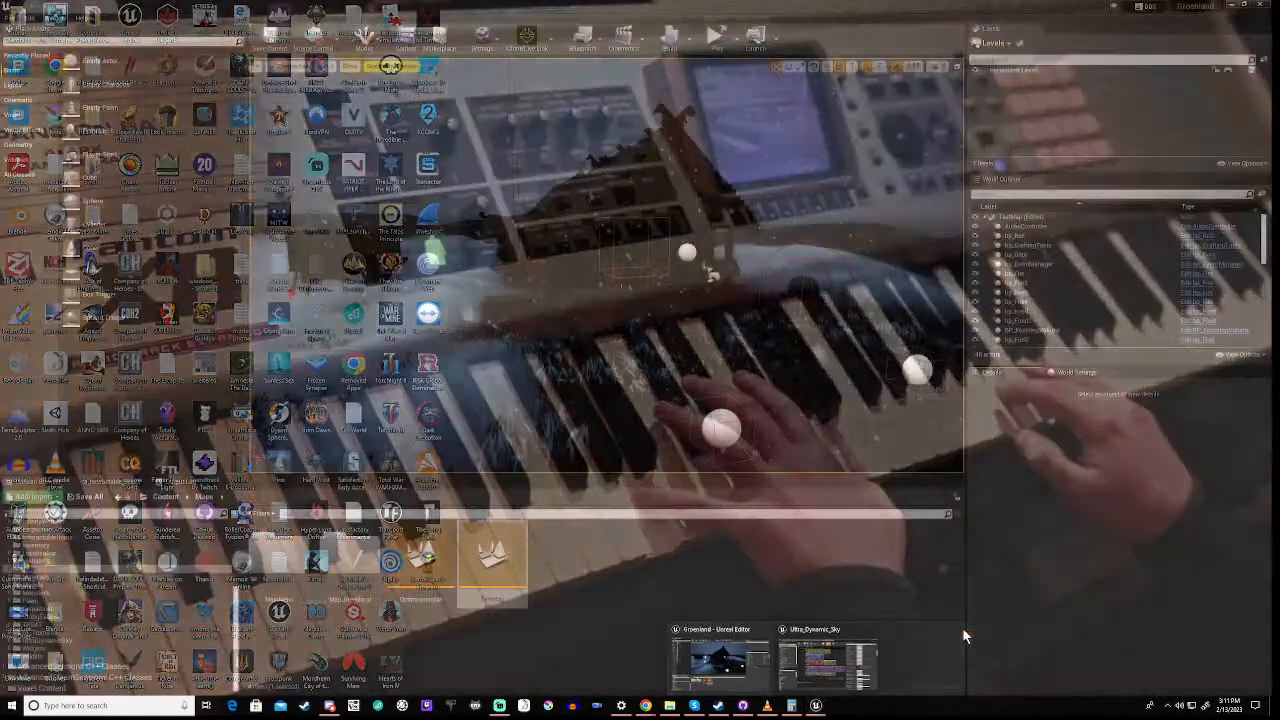
click(866, 640)
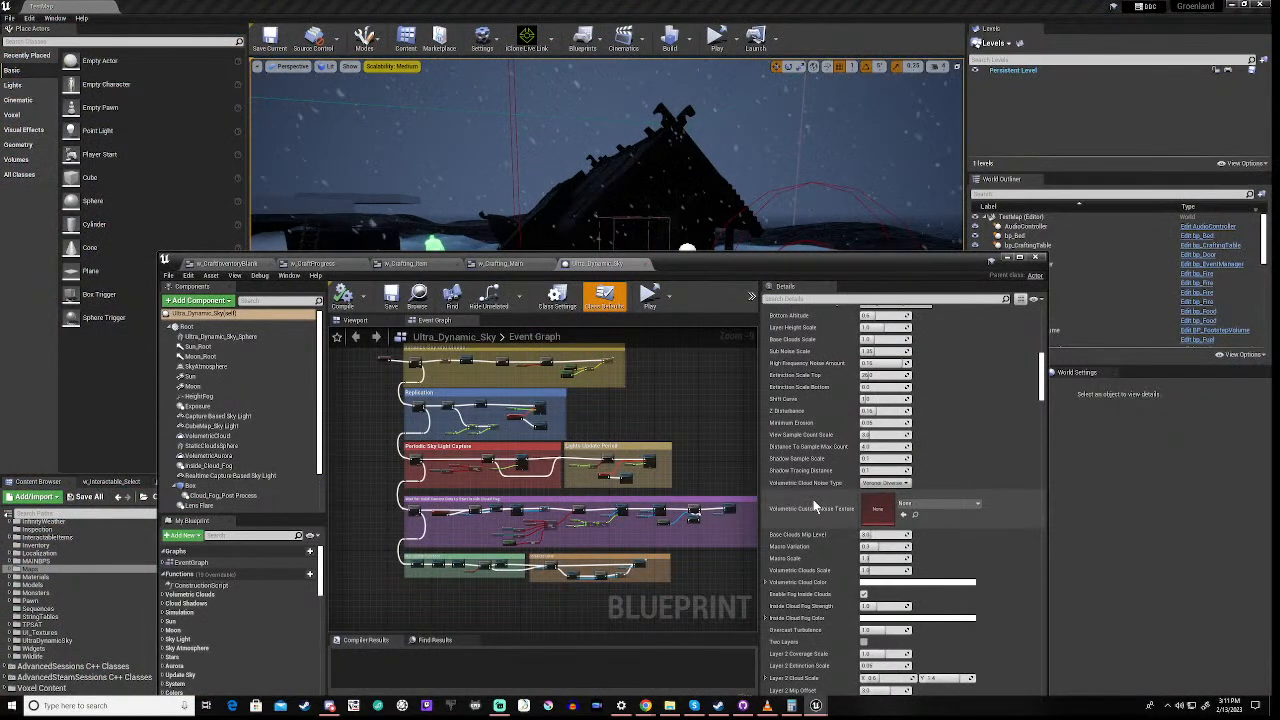
scroll(813, 505, down, 3)
scroll(813, 499, down, 2)
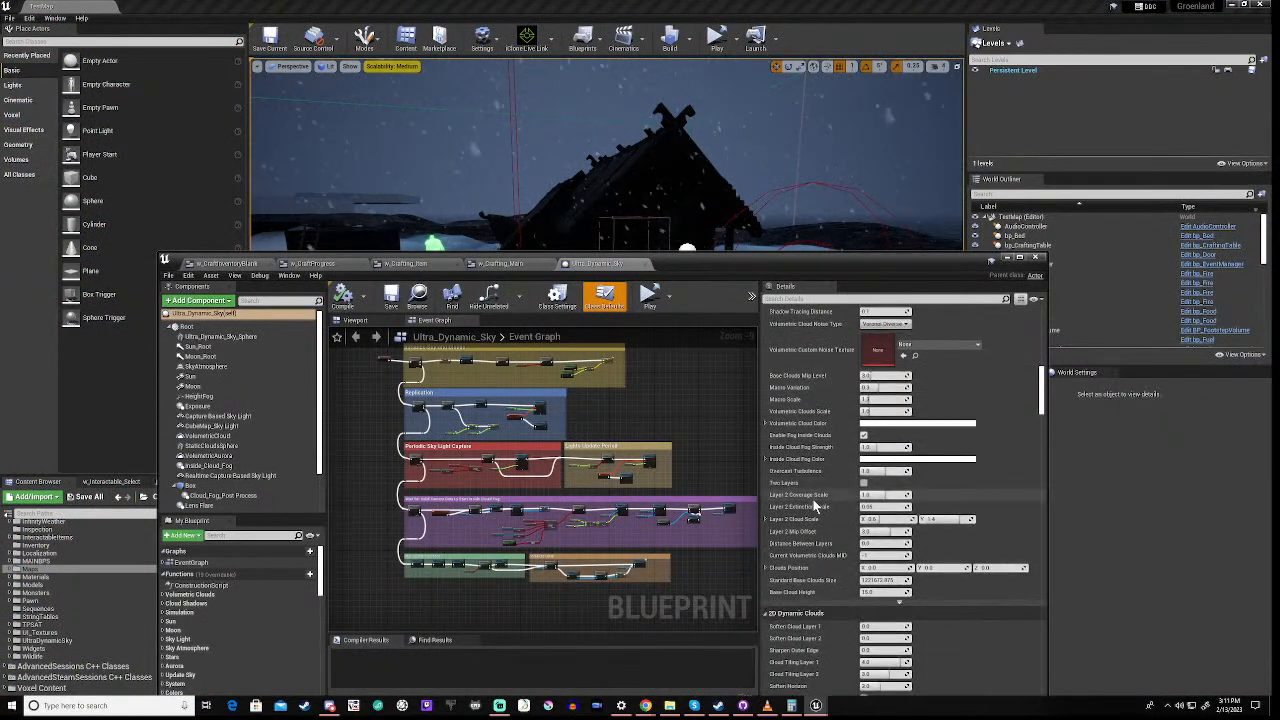
scroll(813, 499, down, 2)
scroll(813, 499, down, 1)
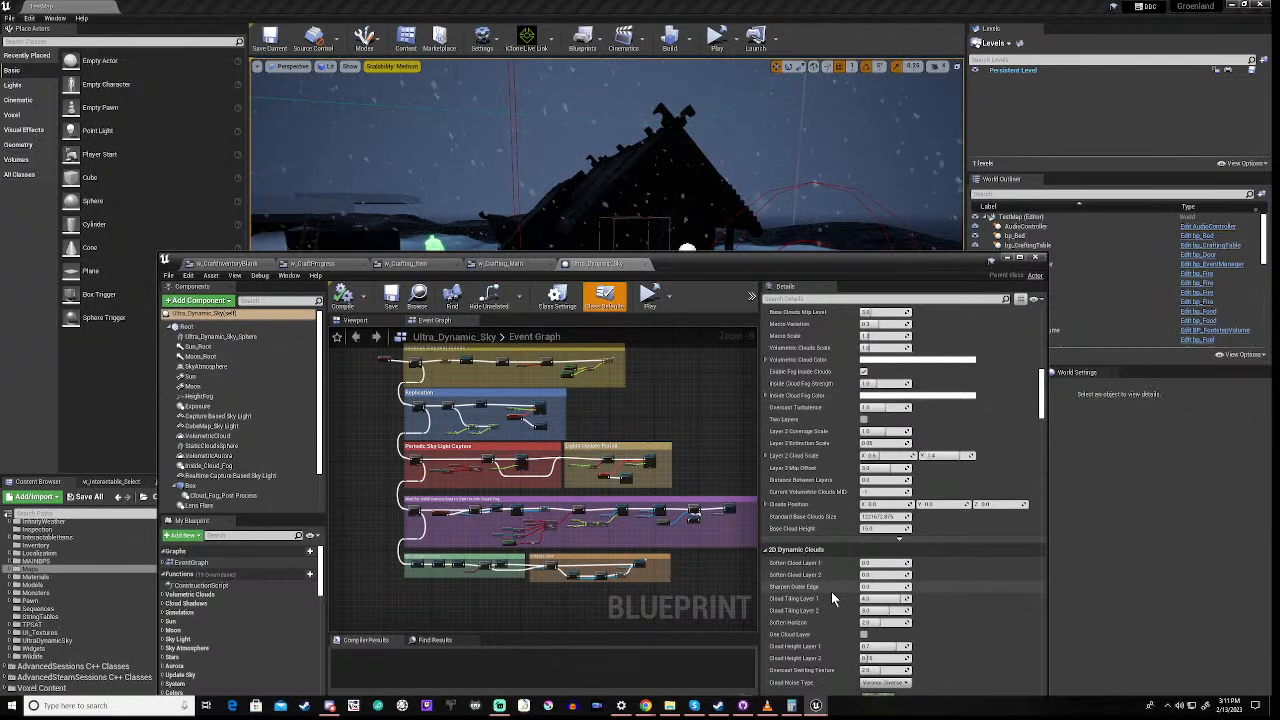
scroll(831, 591, down, 2)
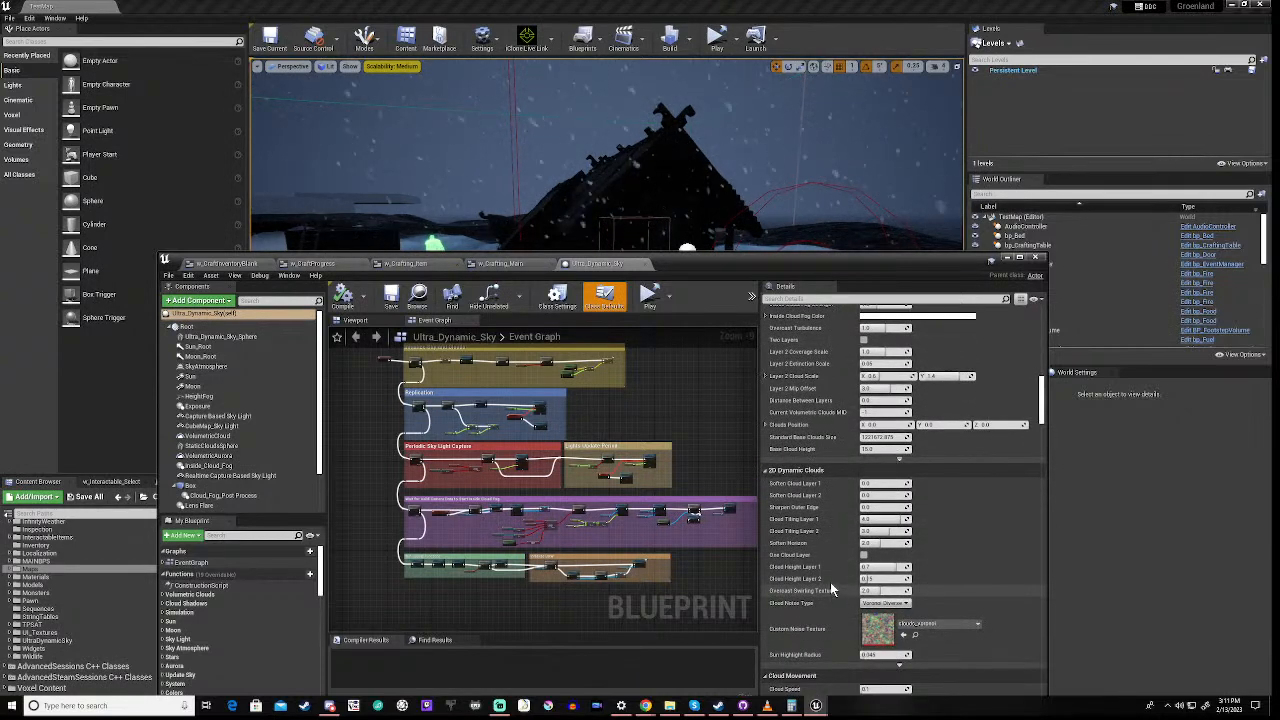
scroll(827, 558, down, 2)
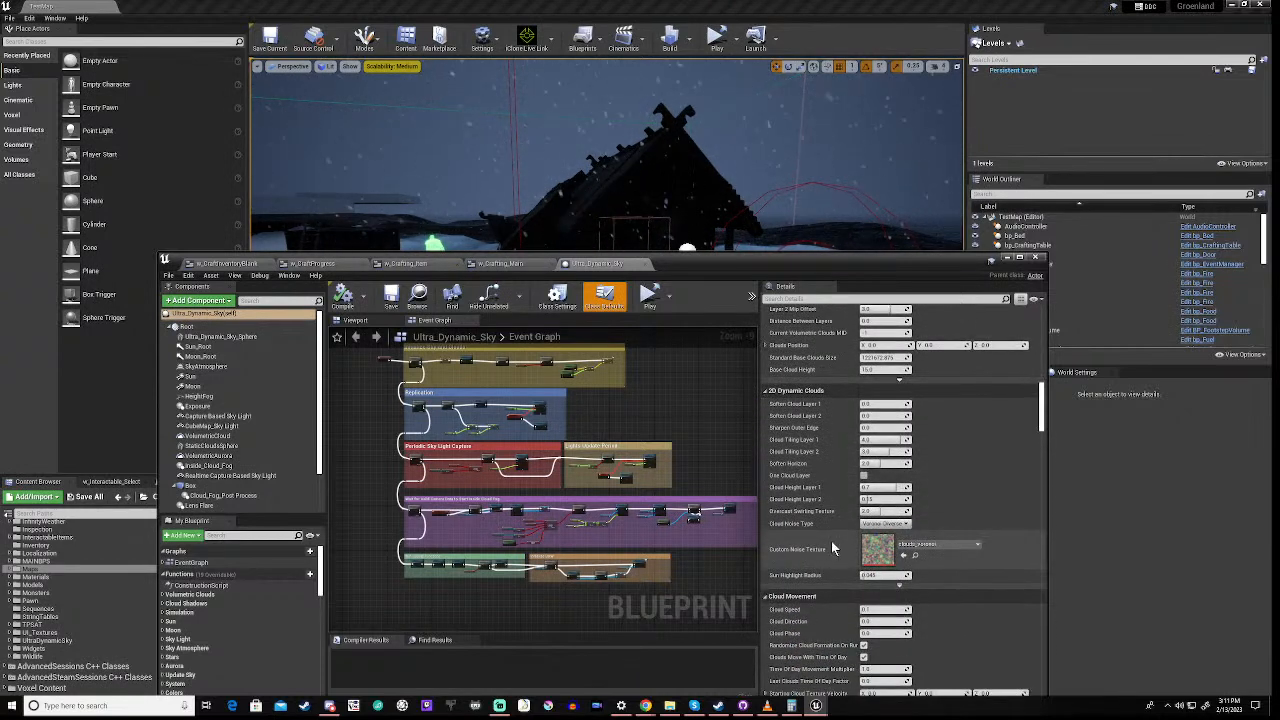
scroll(831, 541, down, 2)
scroll(831, 541, down, 2)
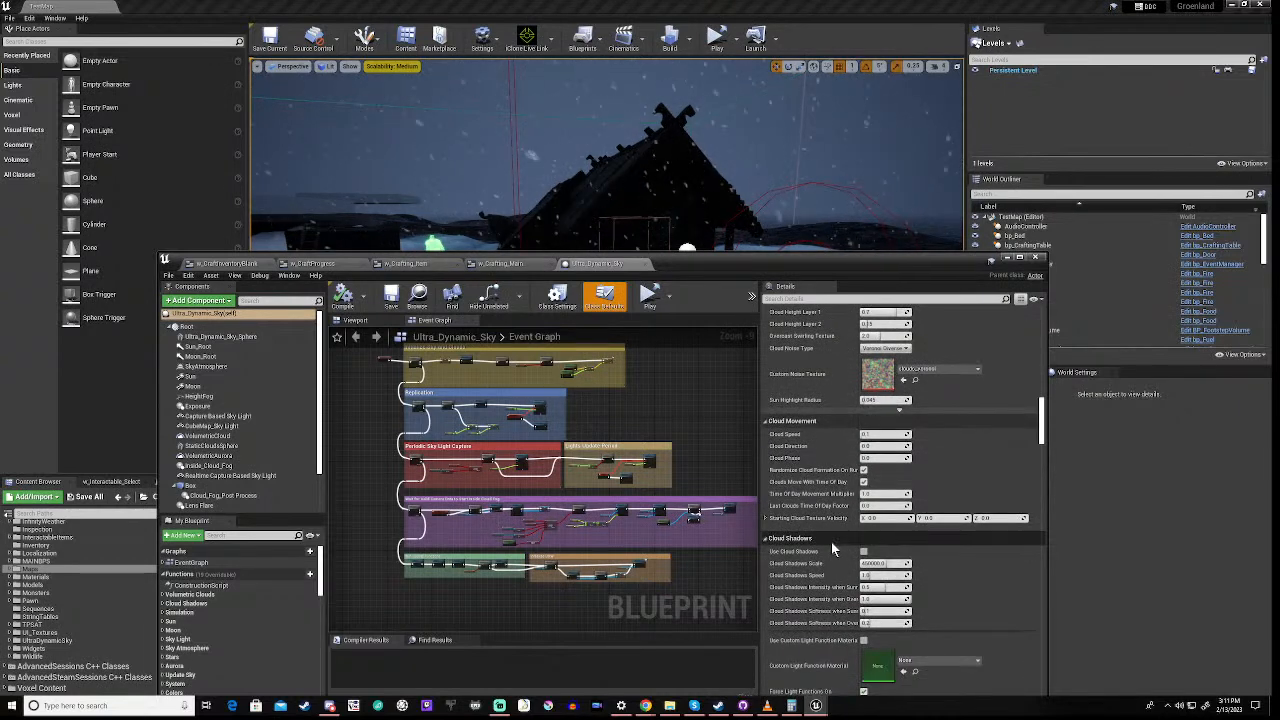
scroll(831, 542, down, 2)
scroll(831, 548, down, 2)
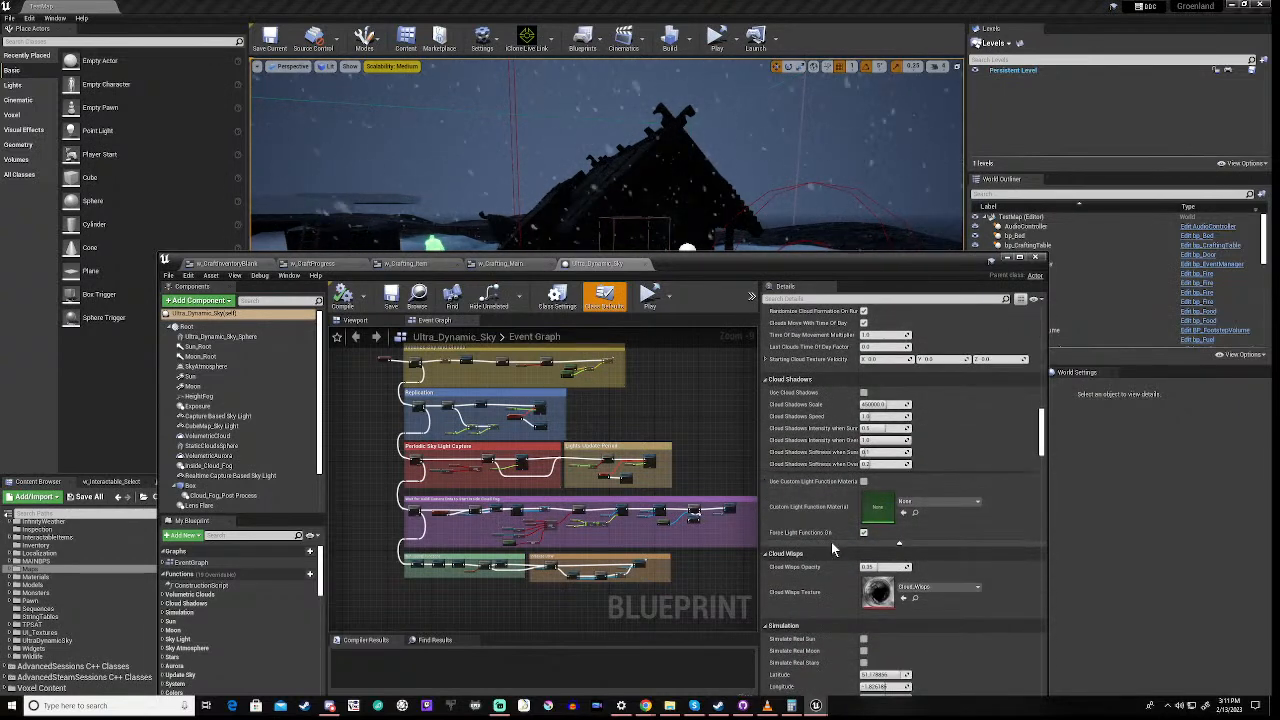
- Go back over the Cloud Movement and 2D Dynamic Clouds settings to the volumetric cloud sampling and noise settings
scroll(831, 548, up, 3)
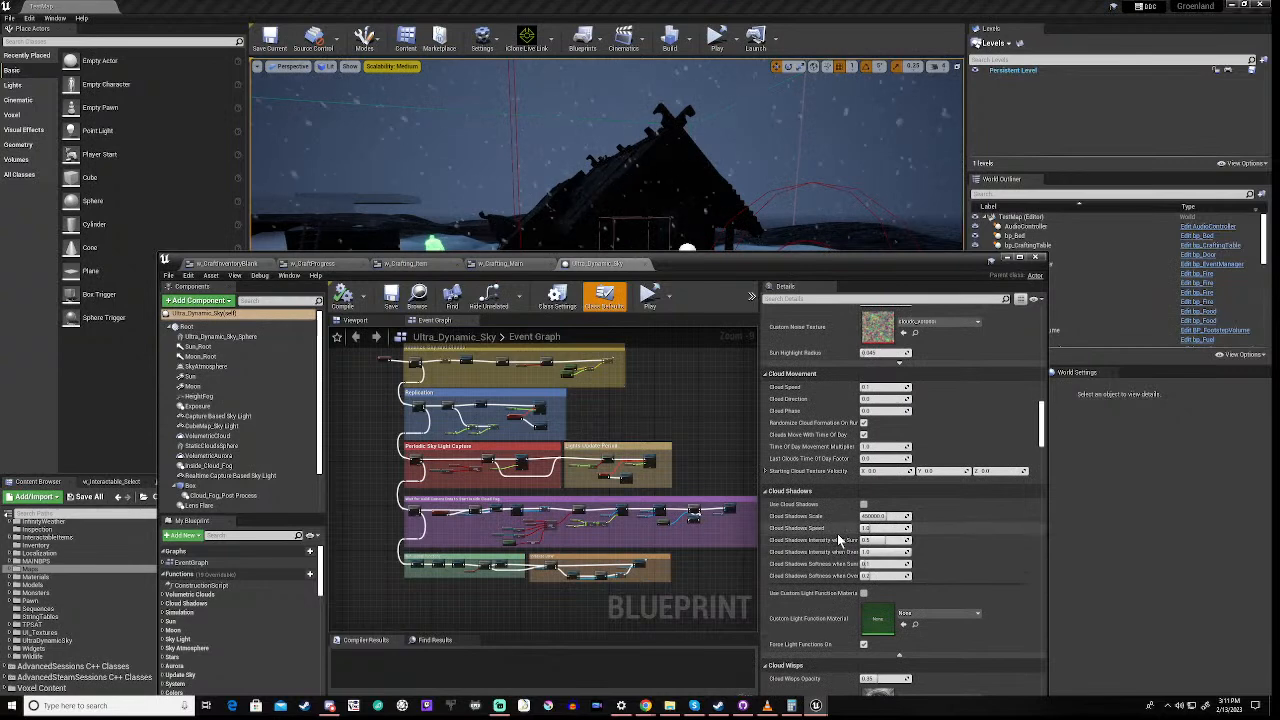
scroll(837, 533, up, 2)
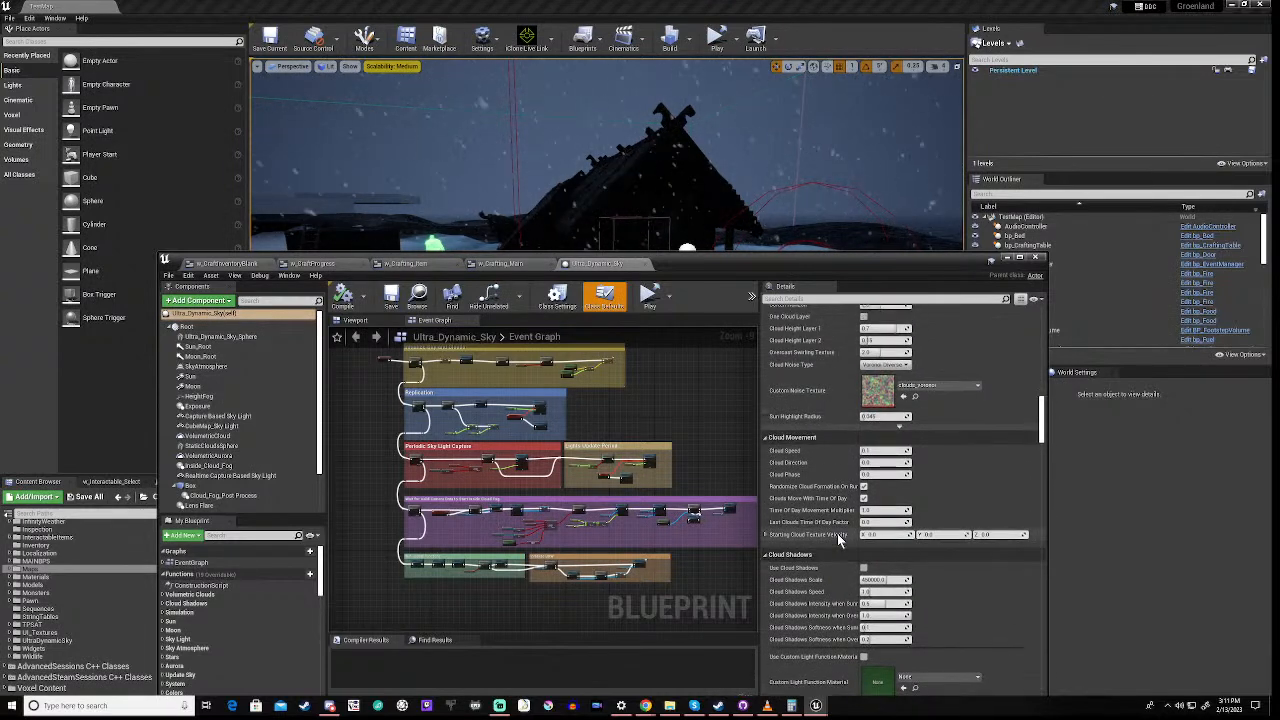
scroll(838, 540, up, 1)
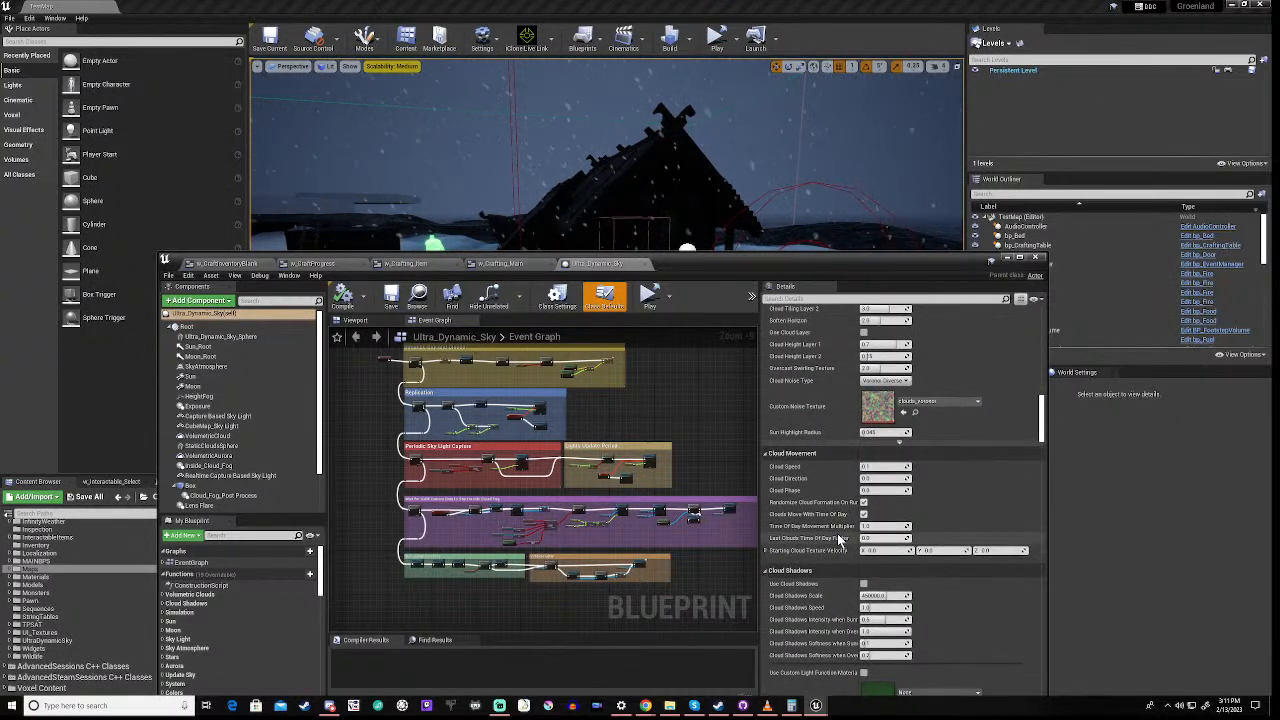
scroll(838, 540, up, 3)
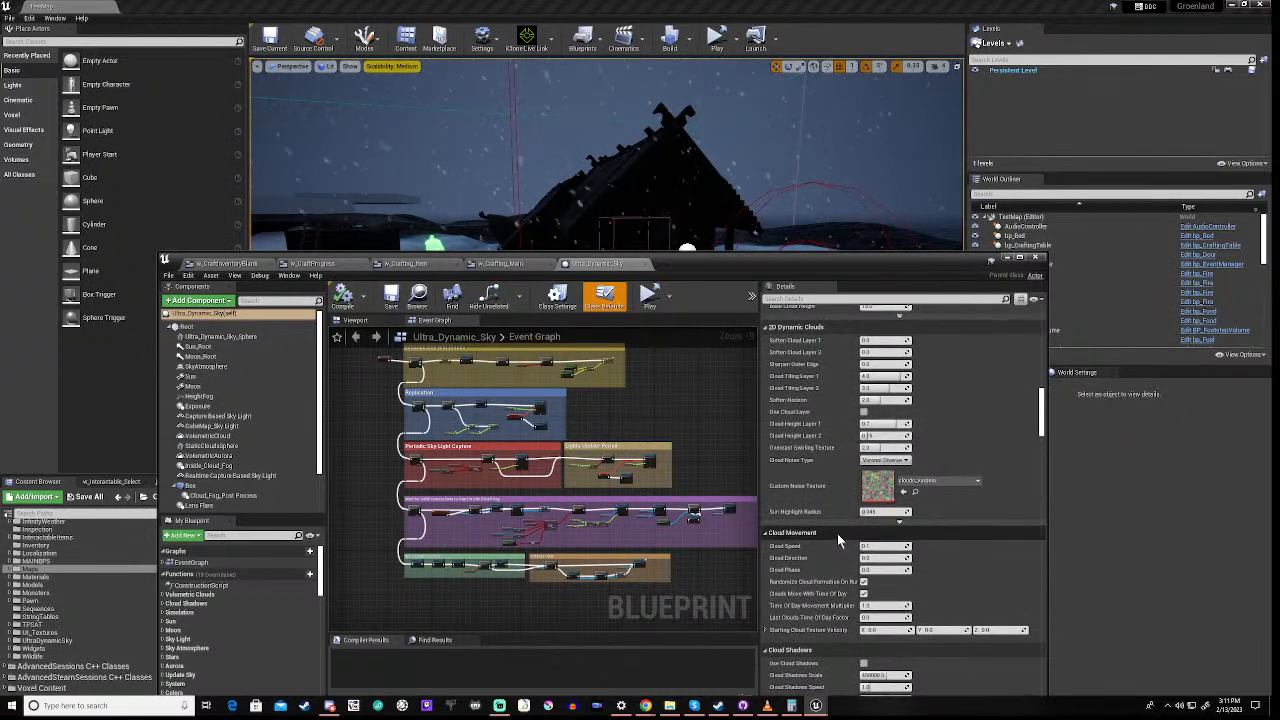
scroll(837, 533, up, 3)
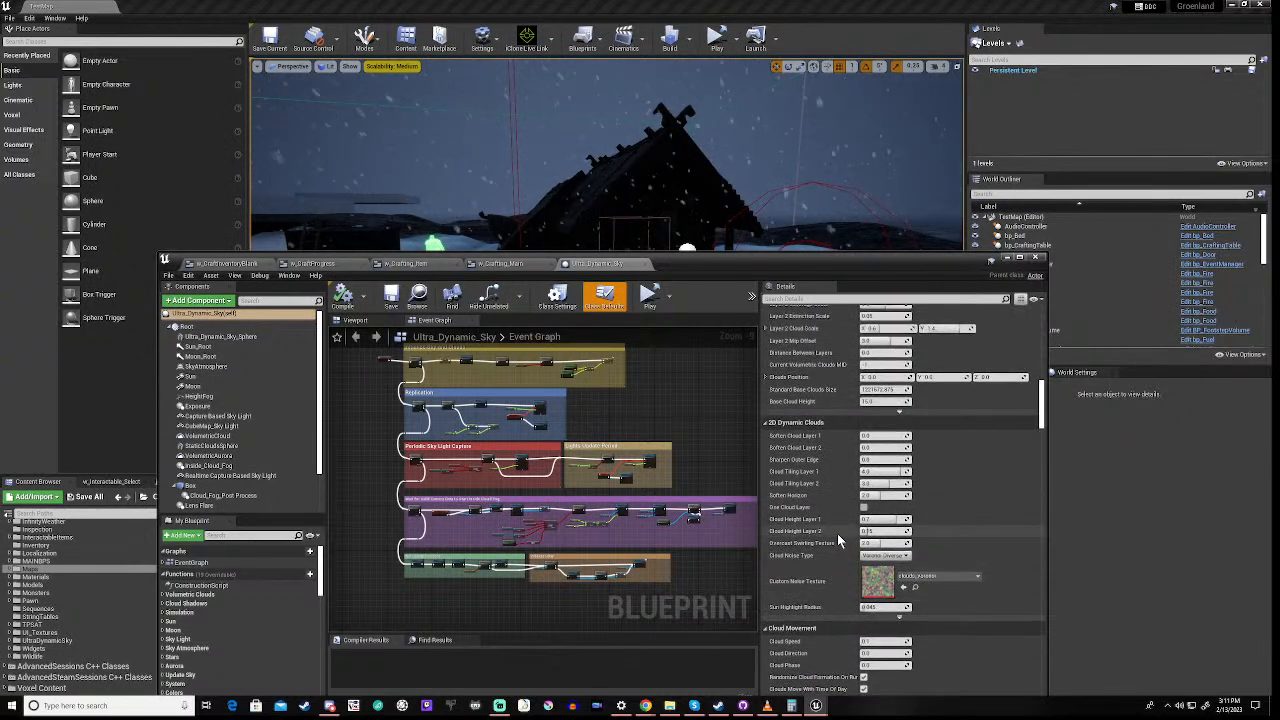
scroll(838, 540, up, 1)
scroll(838, 540, up, 8)
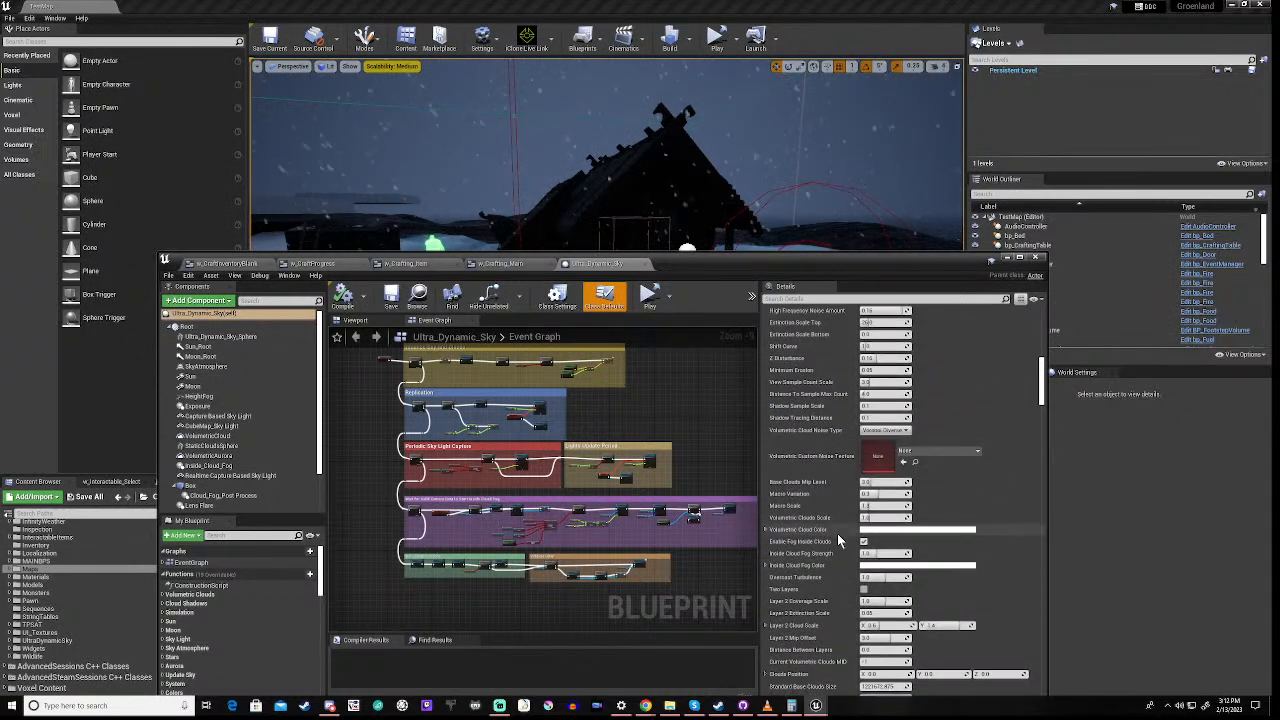
scroll(838, 540, up, 1)
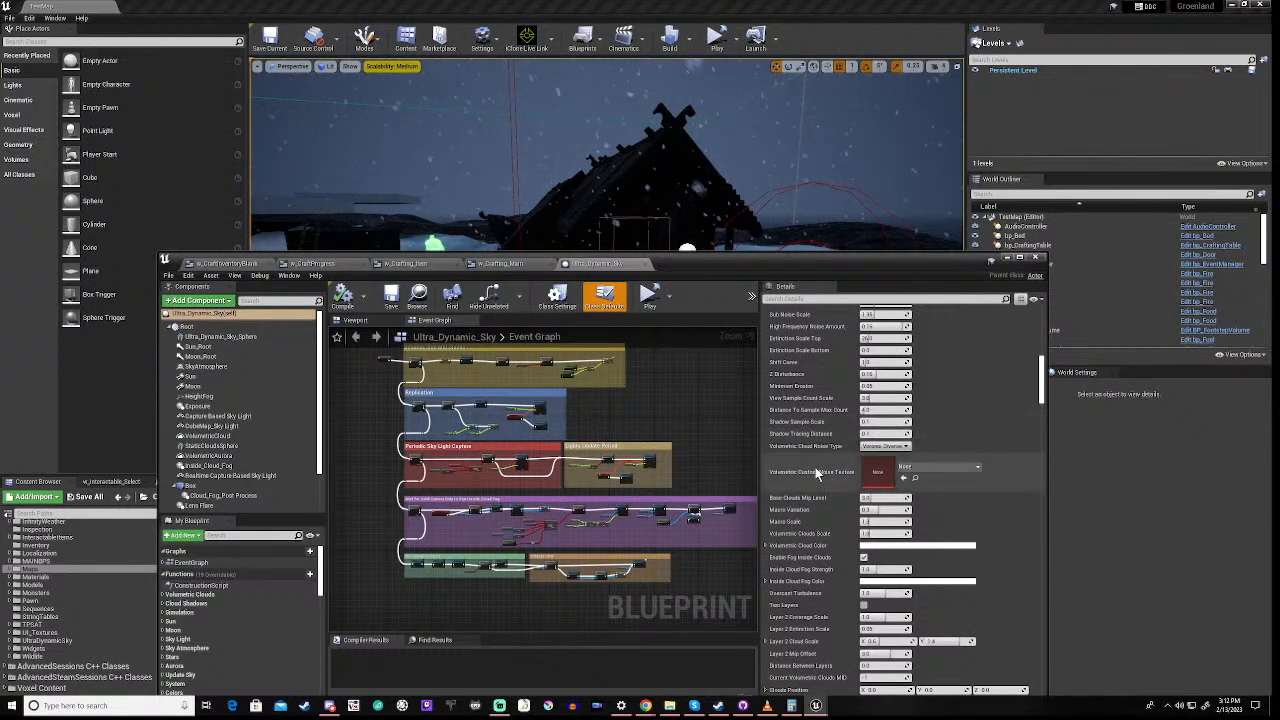
- Review the sky blueprint's cloud layer and movement settings again, down to the Use Cloud Shadows option
scroll(815, 467, down, 3)
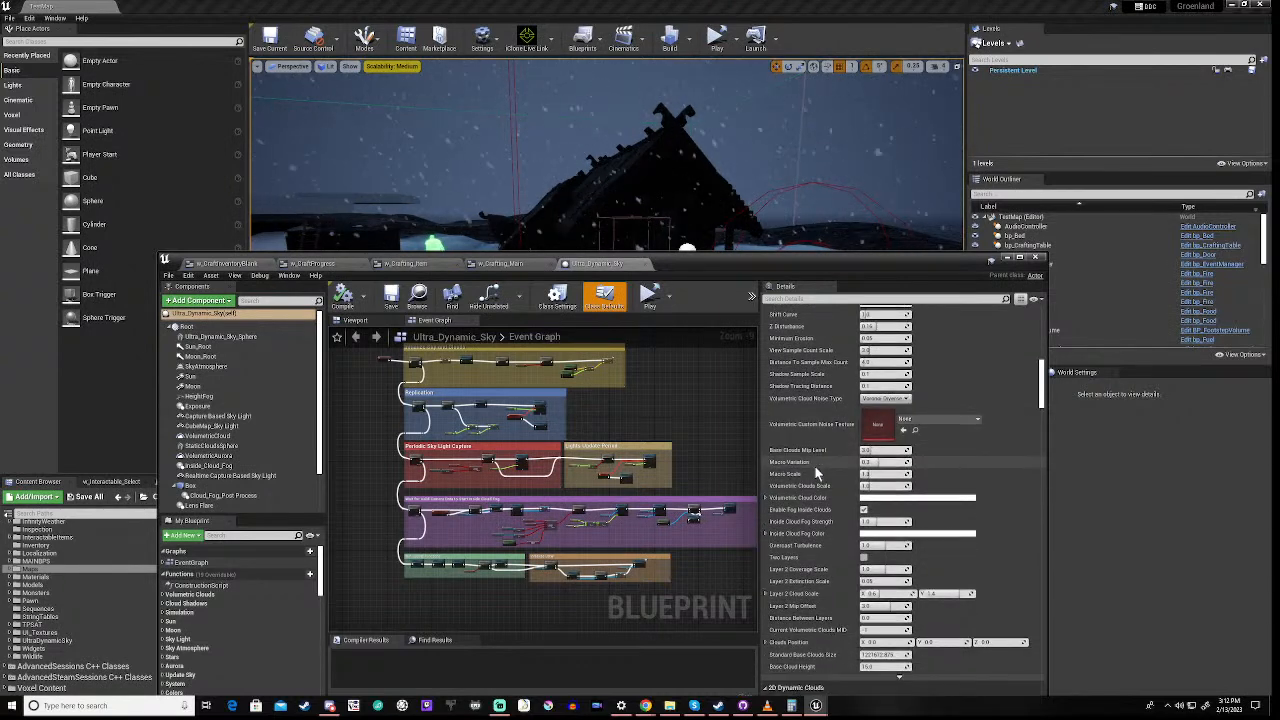
scroll(814, 467, down, 4)
scroll(817, 474, down, 3)
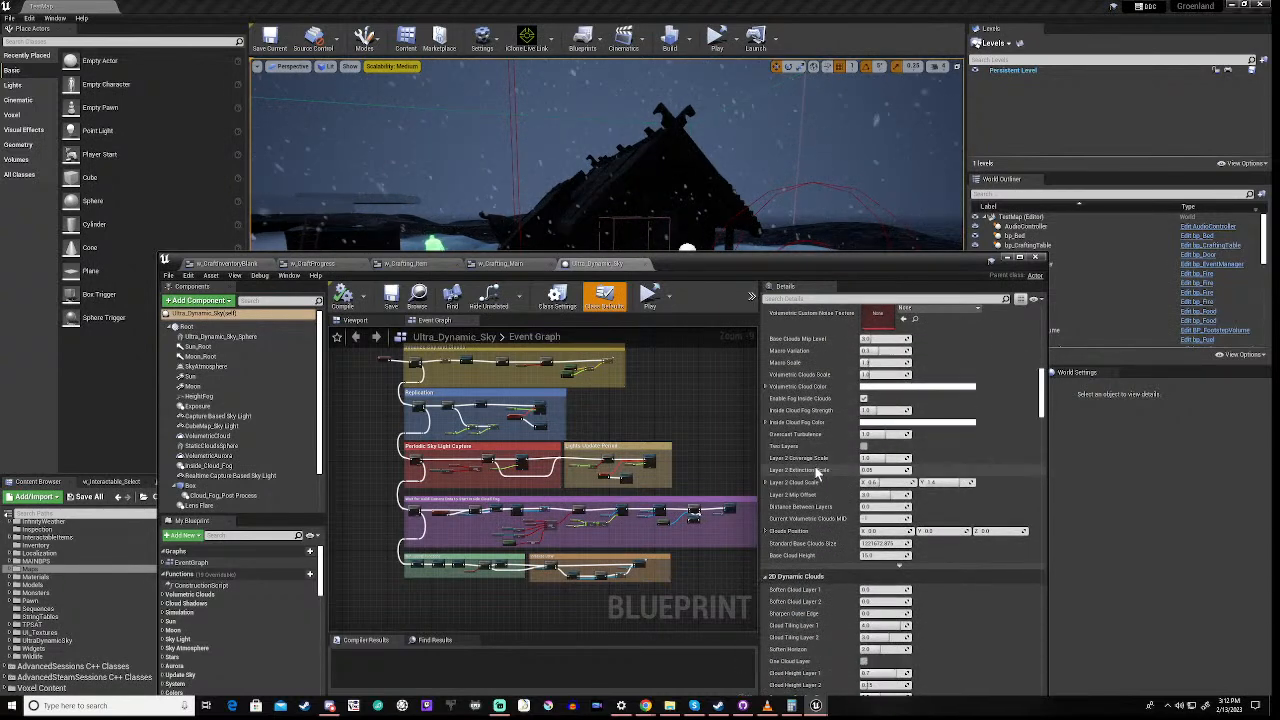
scroll(817, 474, down, 3)
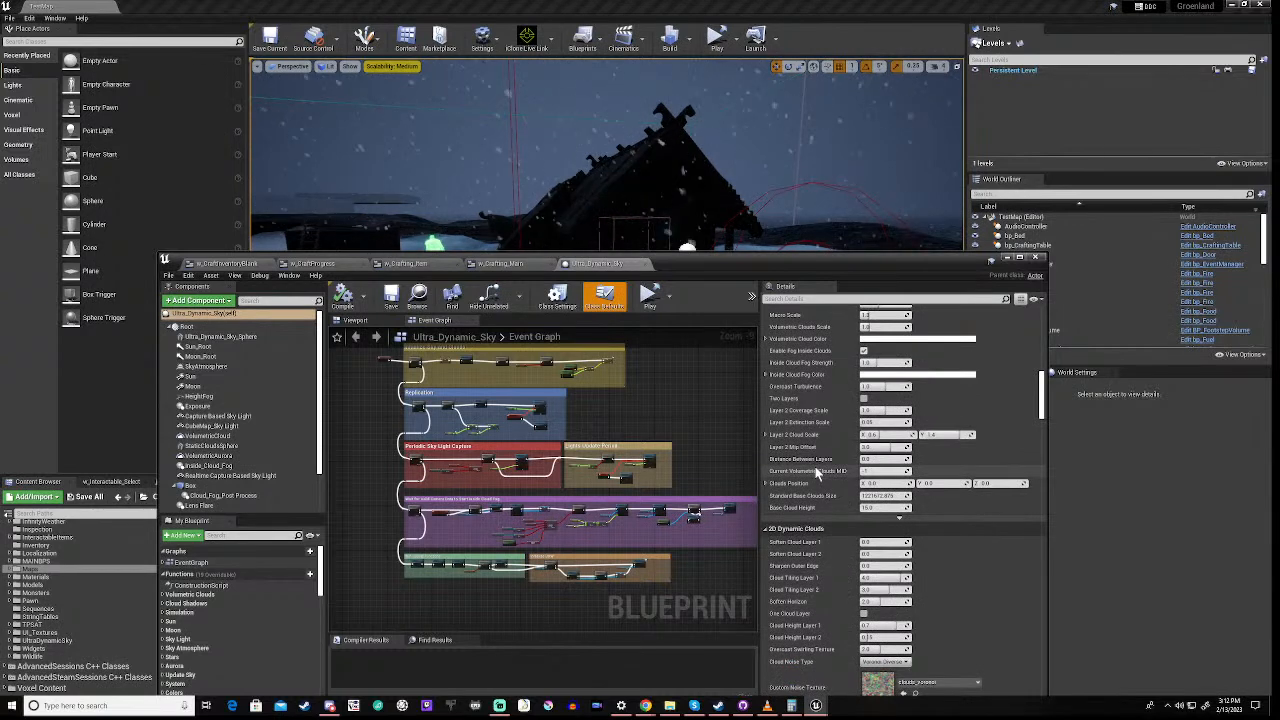
scroll(817, 474, down, 12)
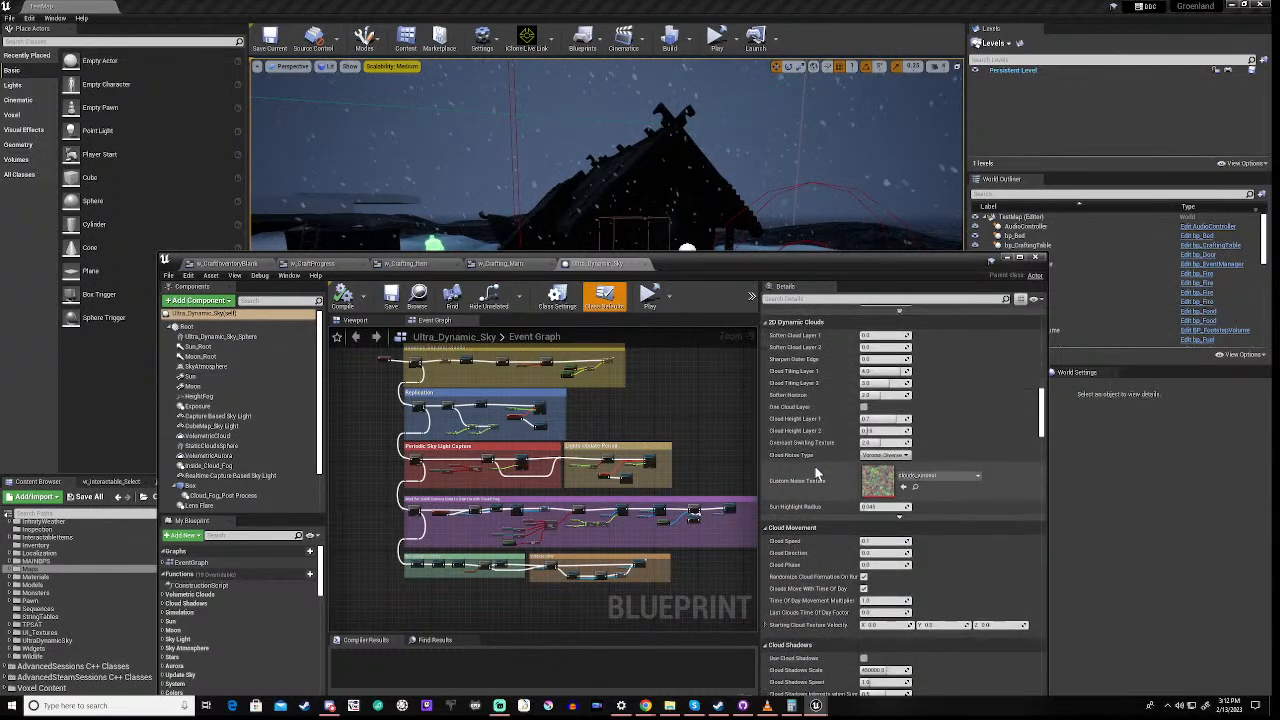
scroll(817, 474, down, 2)
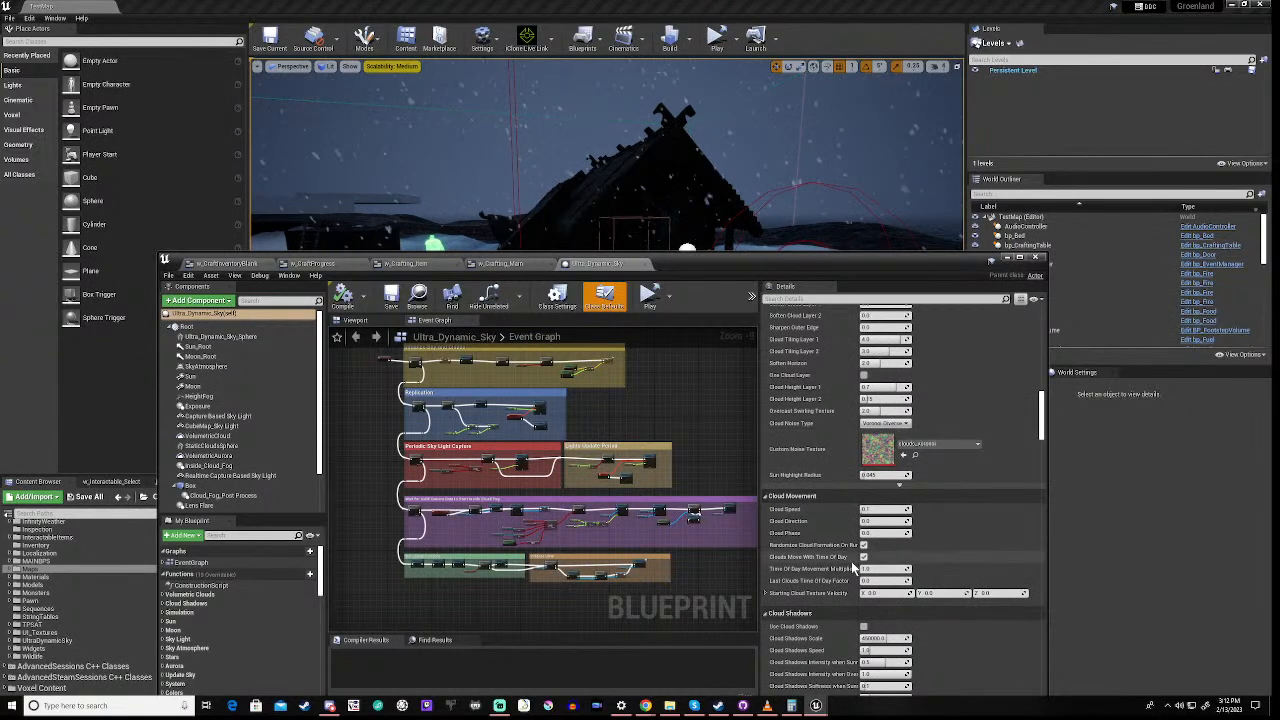
scroll(853, 568, down, 5)
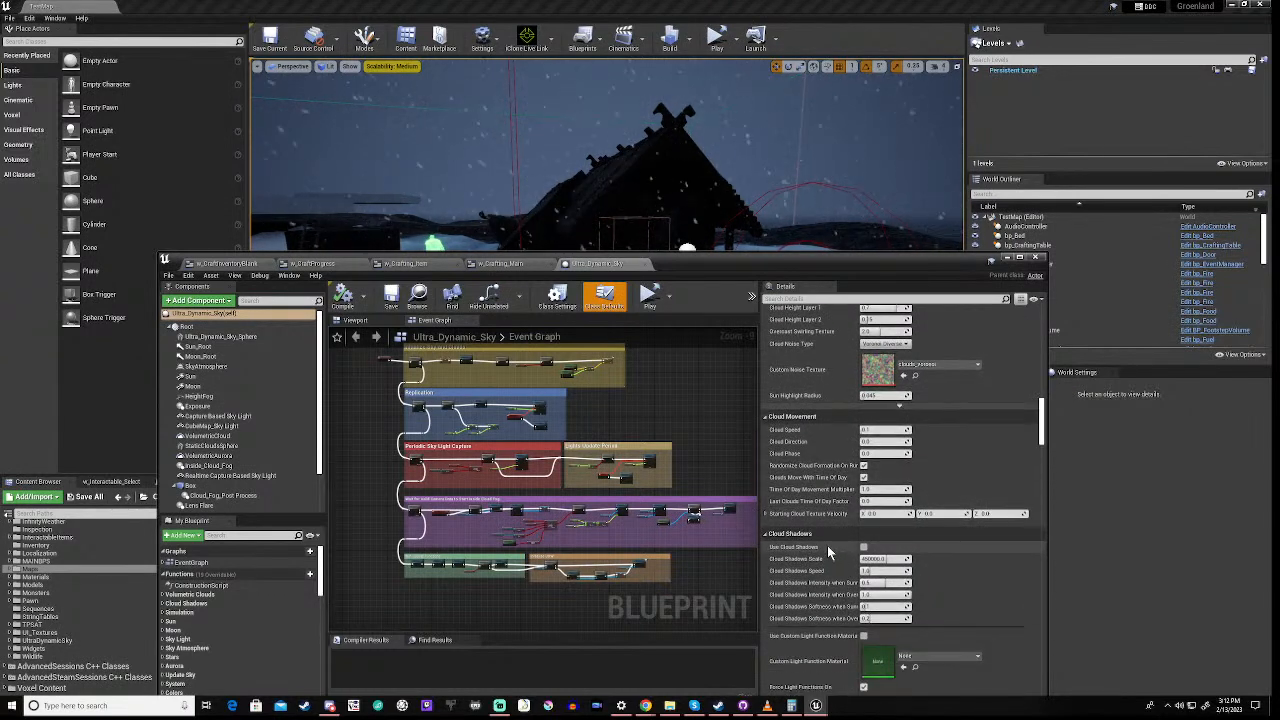
- Examine the sky blueprint's defaults from Cloud Shadows and Cloud Wisps through the Simulation and Sun settings to the Moon settings
scroll(827, 545, down, 2)
scroll(827, 545, down, 1)
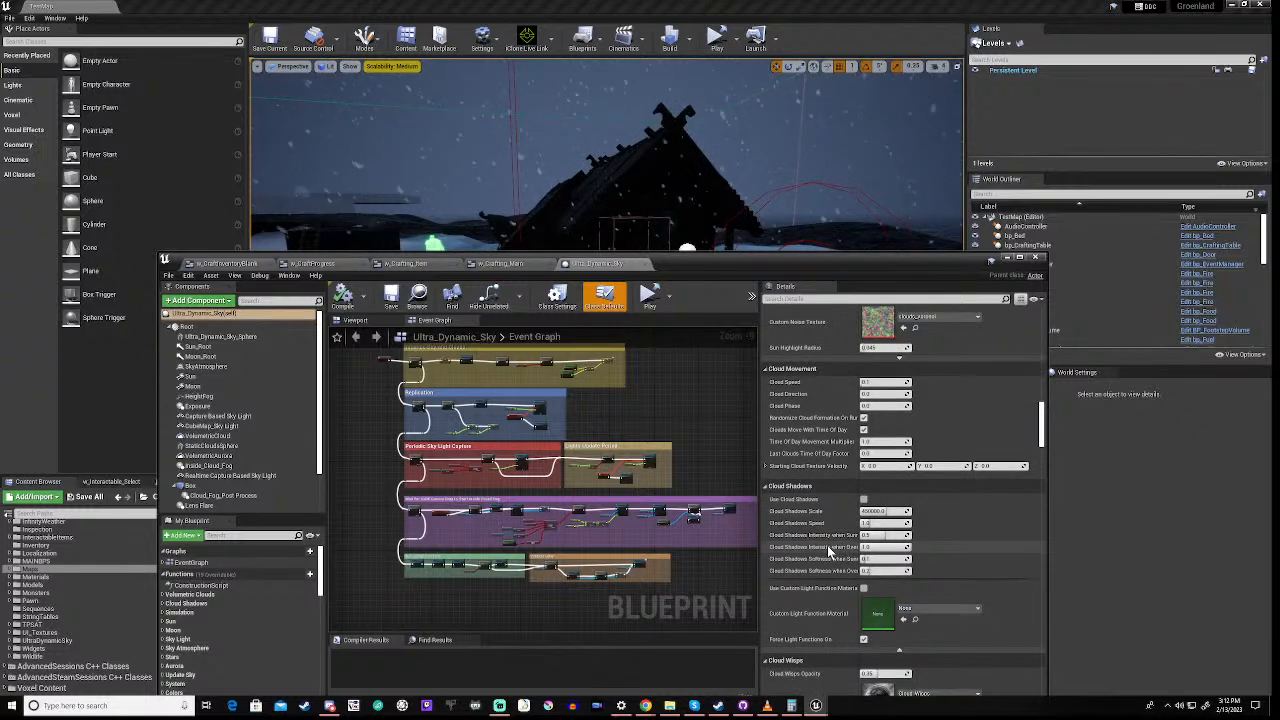
scroll(827, 549, down, 10)
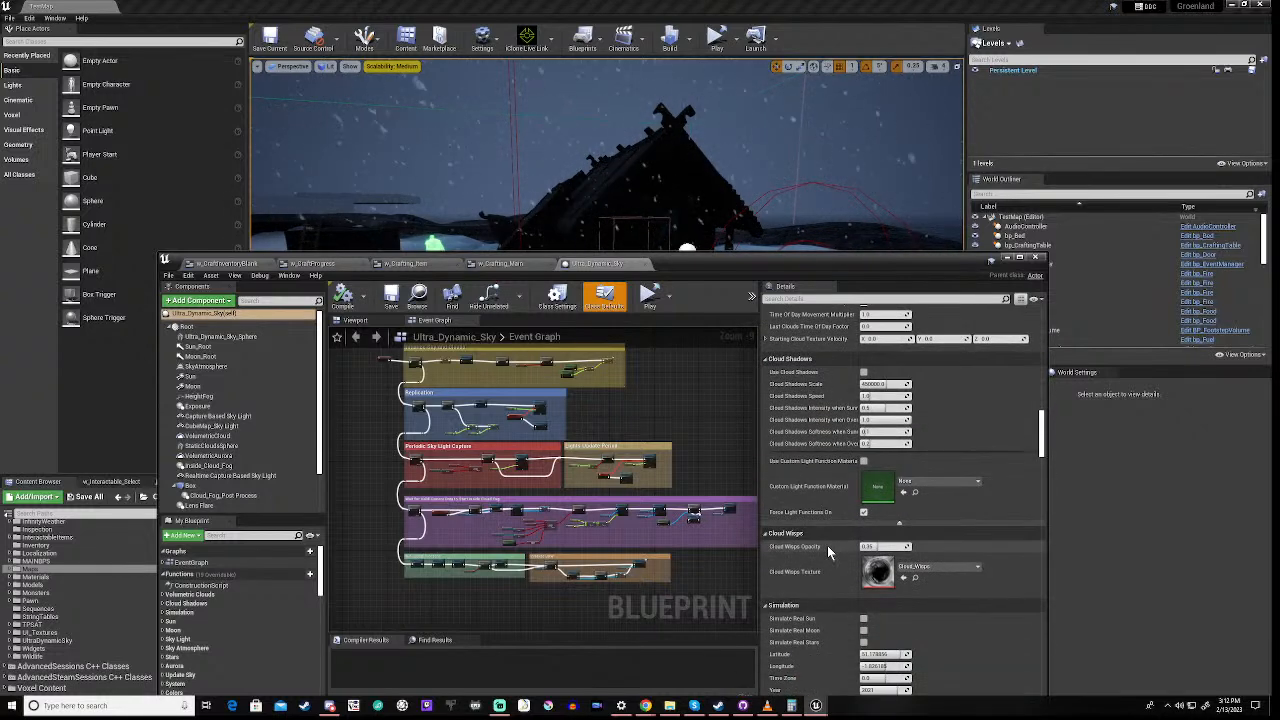
scroll(827, 545, down, 15)
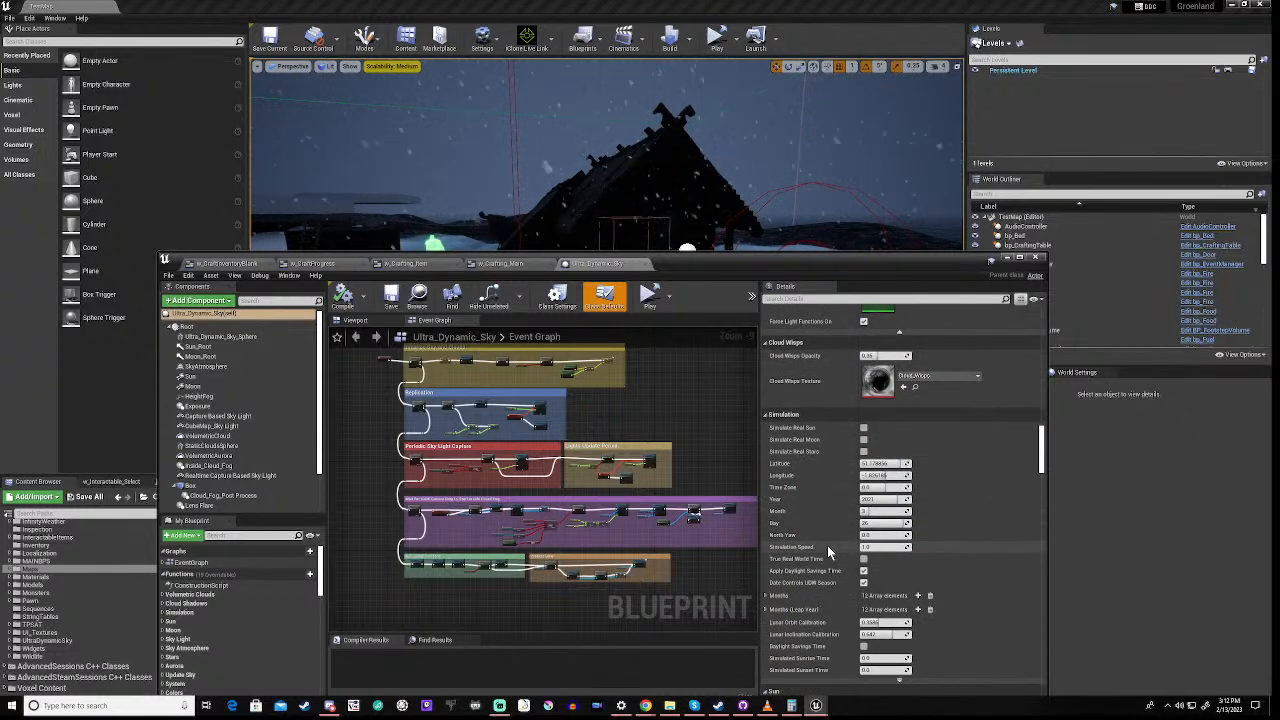
scroll(827, 545, down, 9)
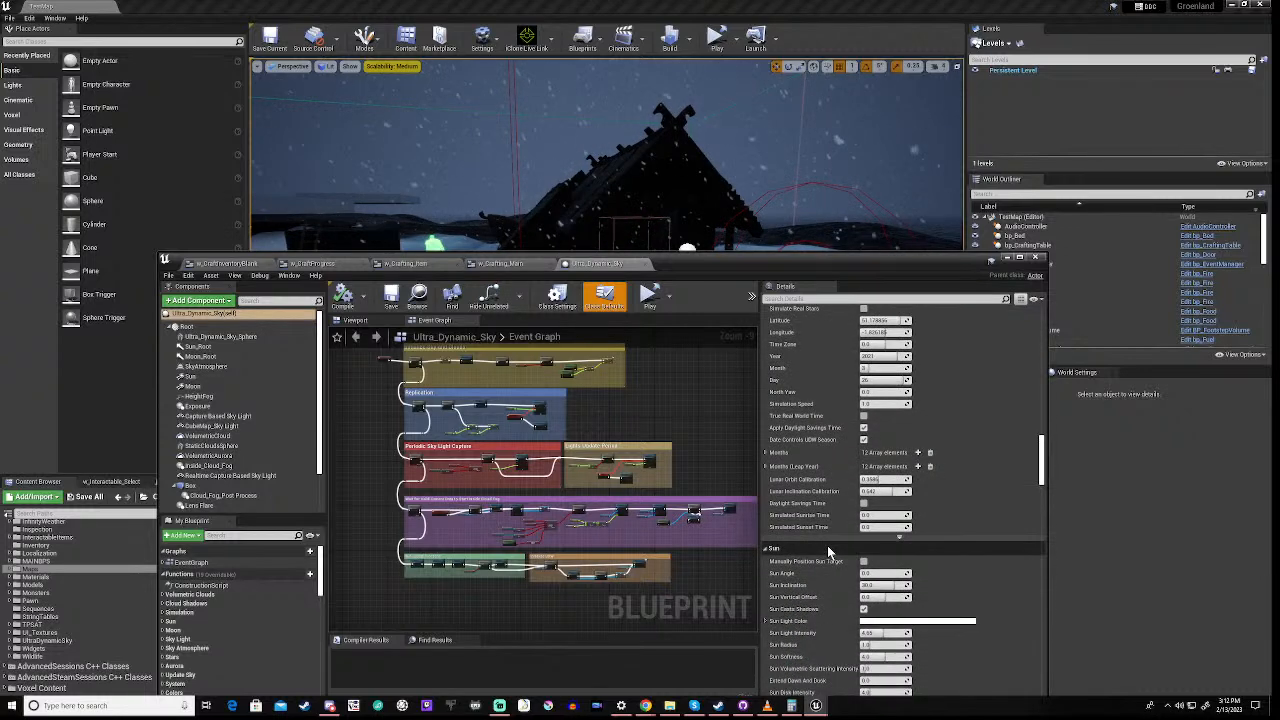
scroll(827, 545, down, 9)
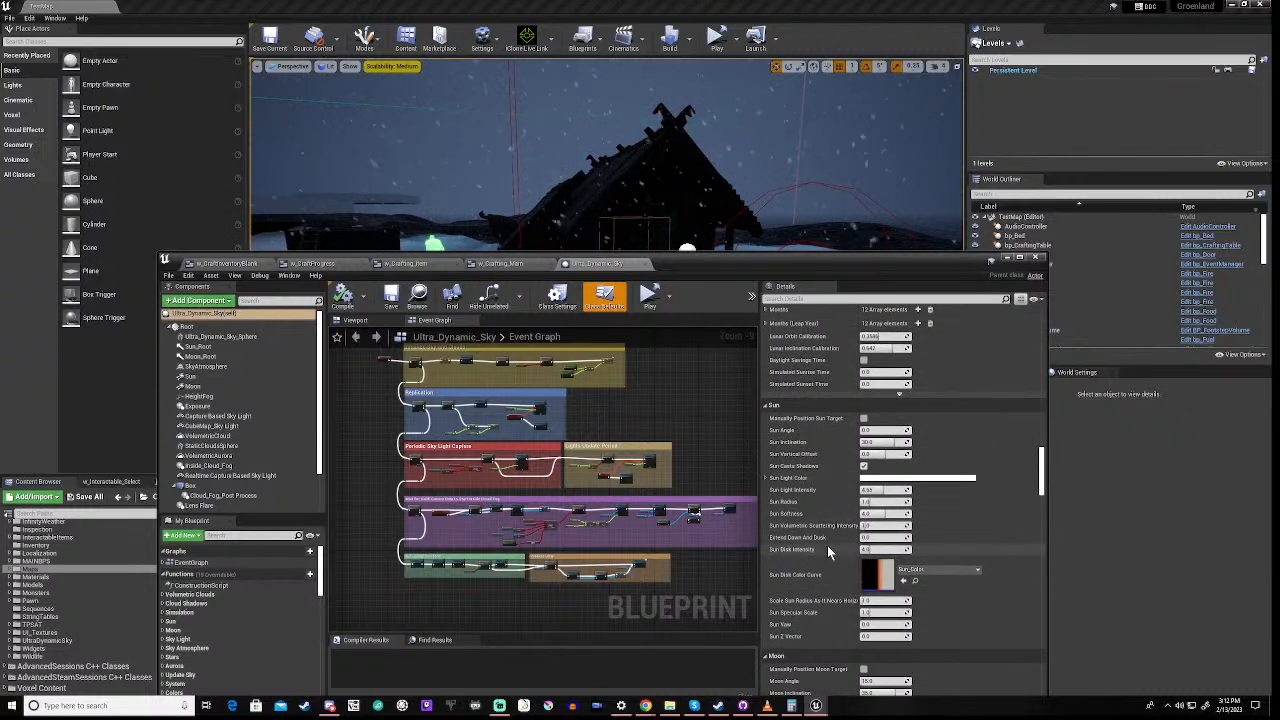
scroll(827, 545, down, 13)
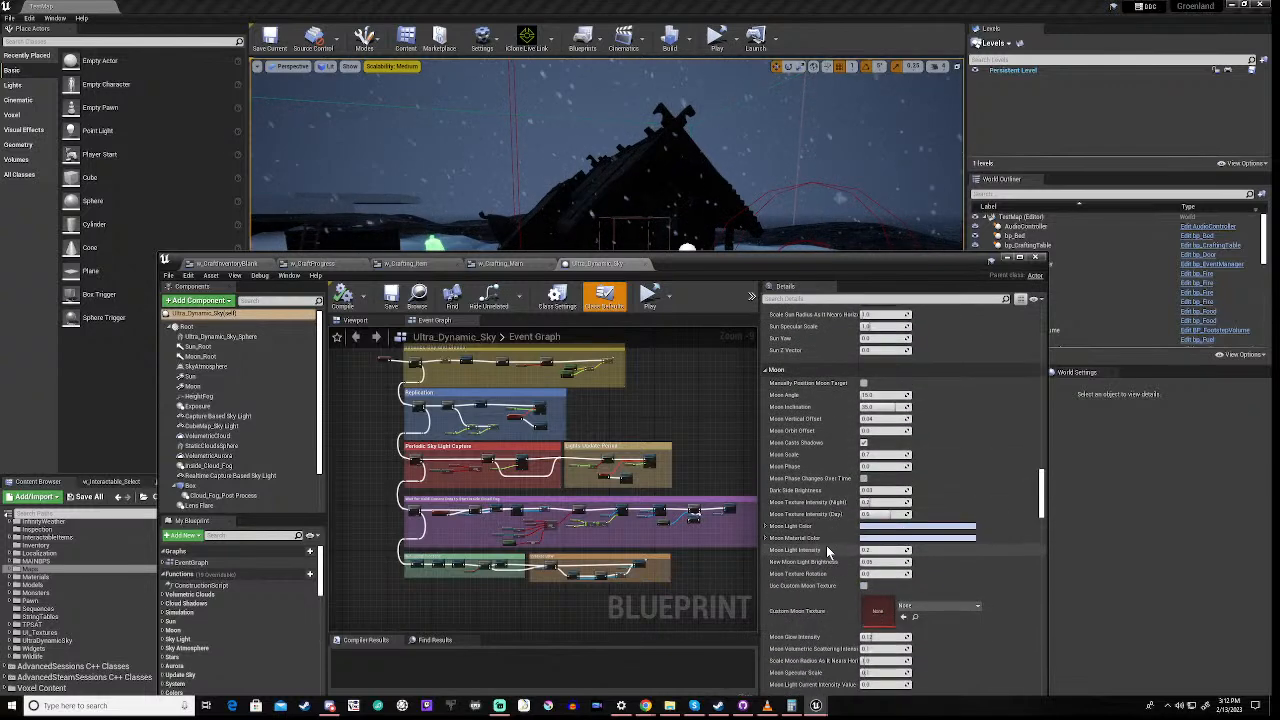
scroll(818, 563, down, 1)
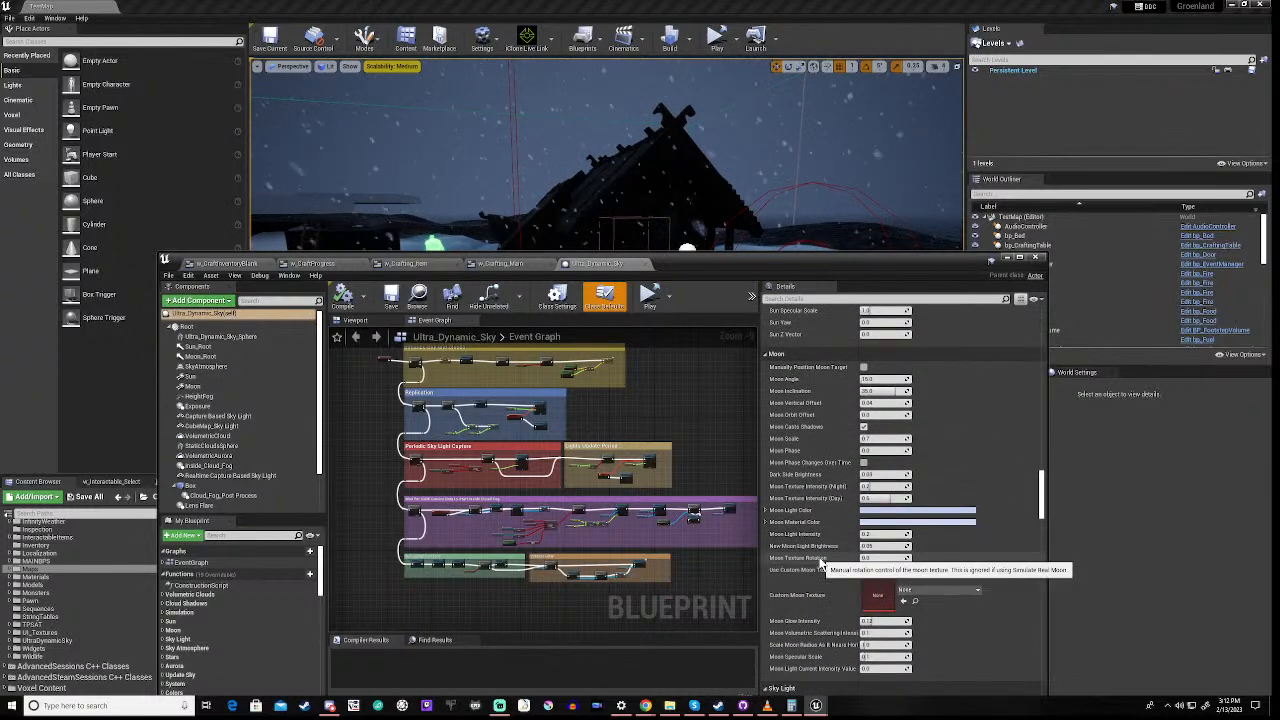
scroll(820, 563, down, 1)
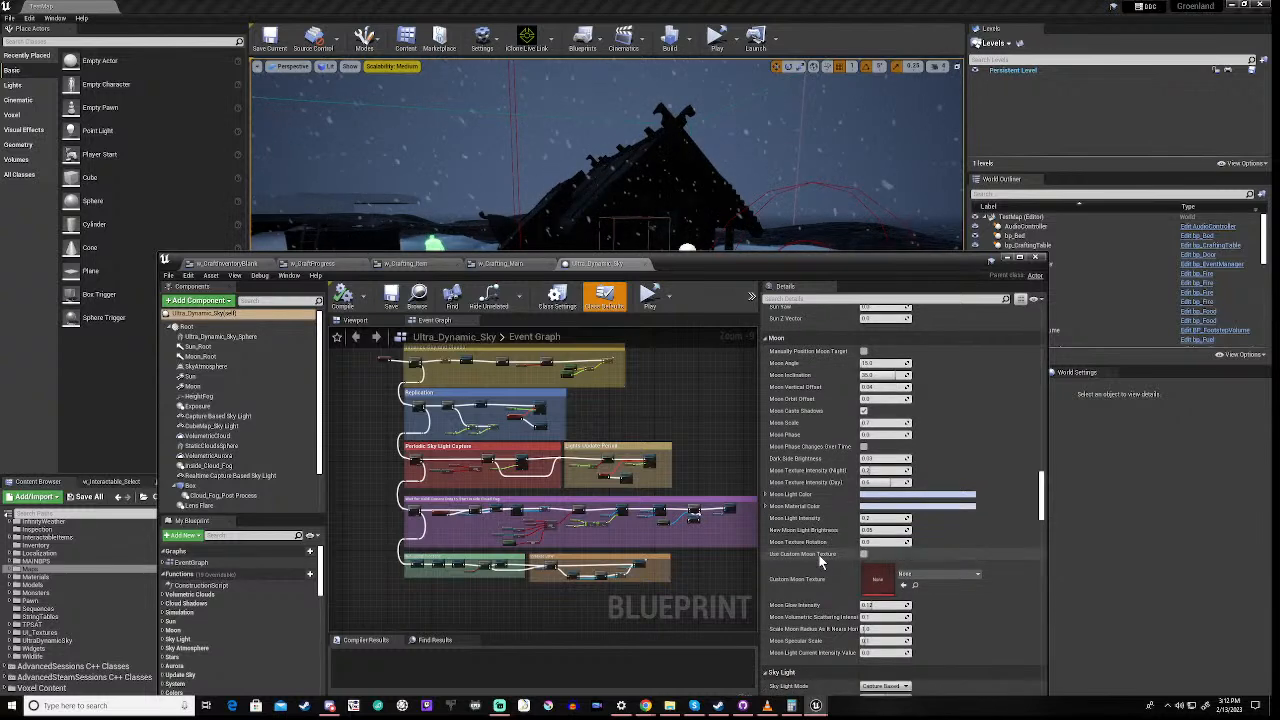
scroll(819, 555, down, 1)
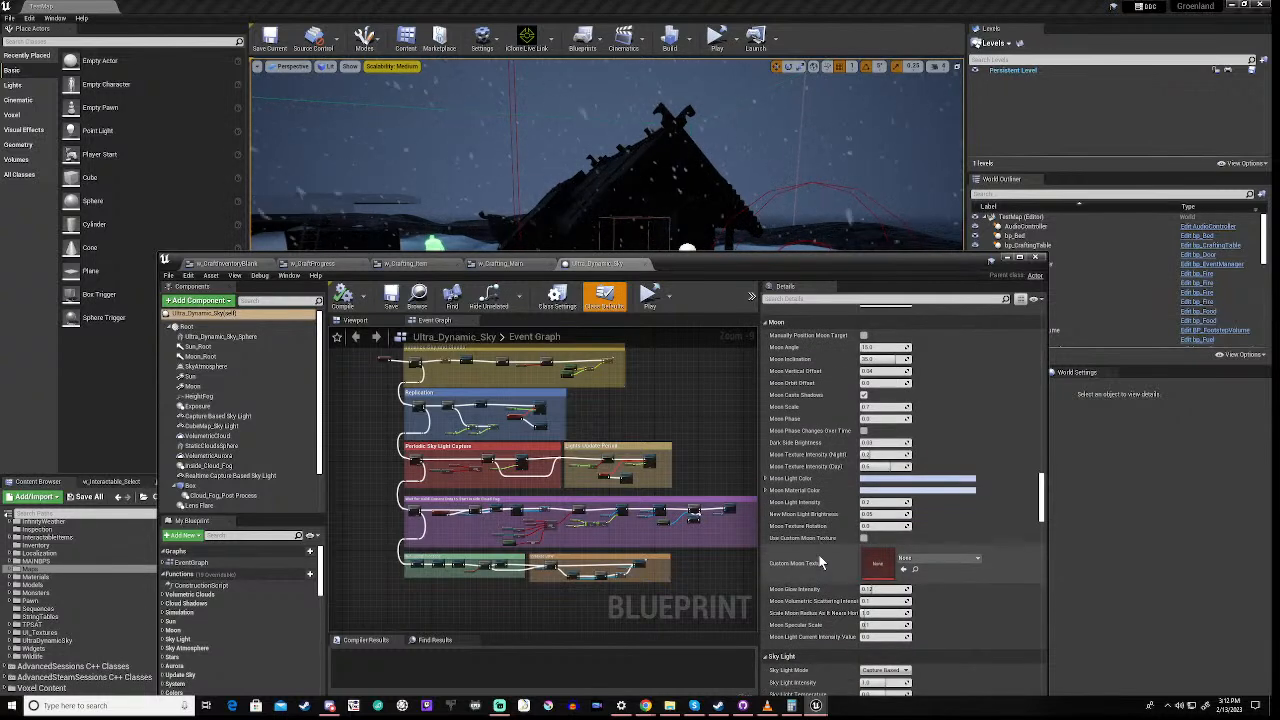
scroll(819, 555, down, 1)
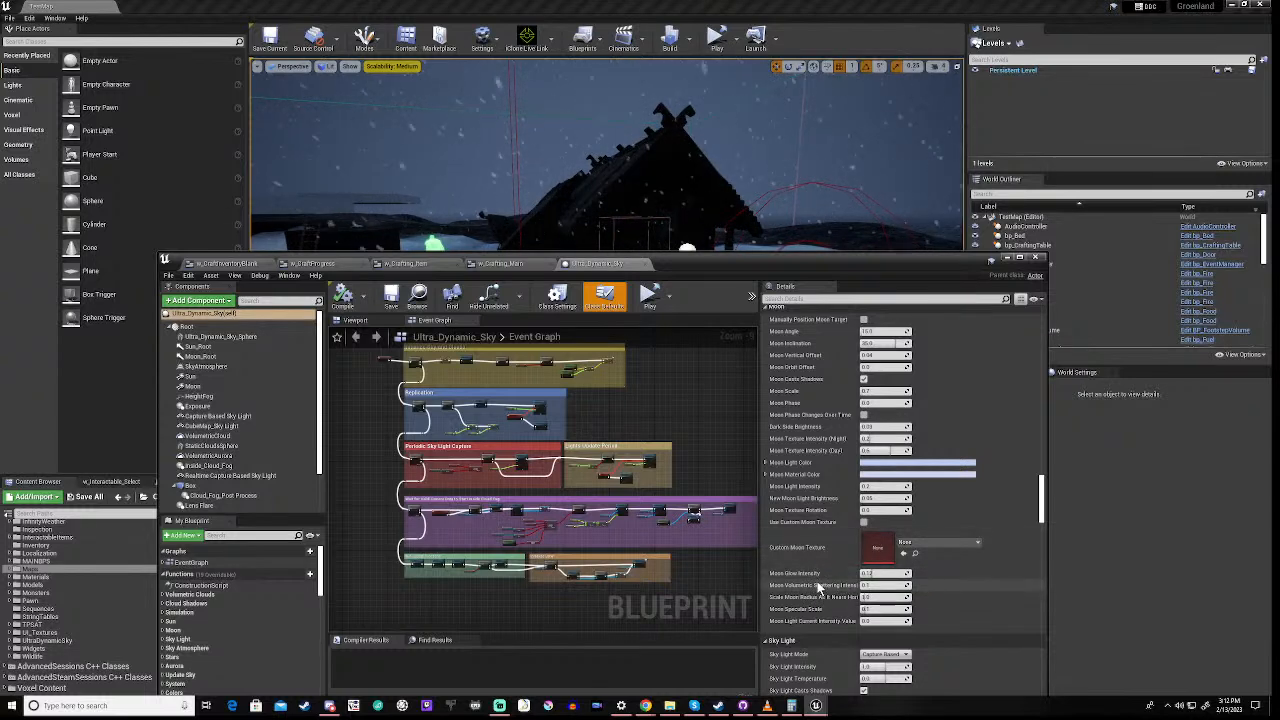
- Set DFAO Min Occlusion to 0.1 in the sky blueprint's Sky Light settings and compile the blueprint
scroll(818, 588, down, 4)
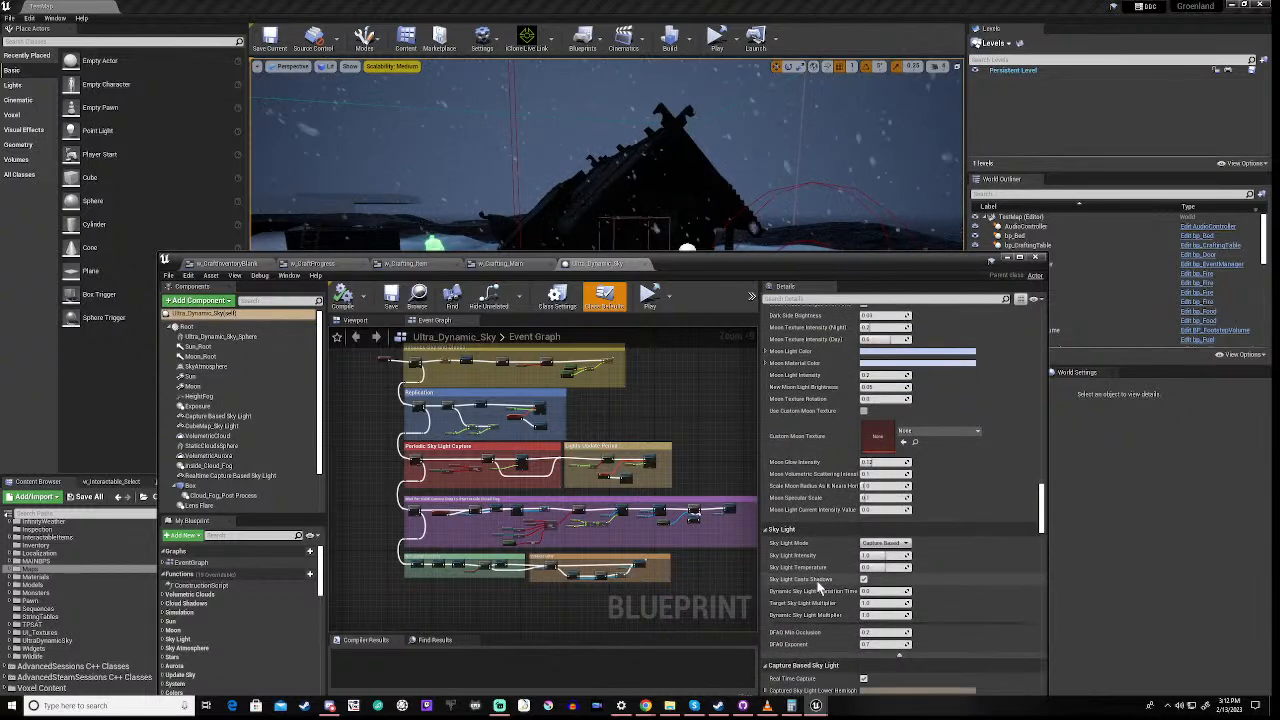
scroll(818, 588, down, 1)
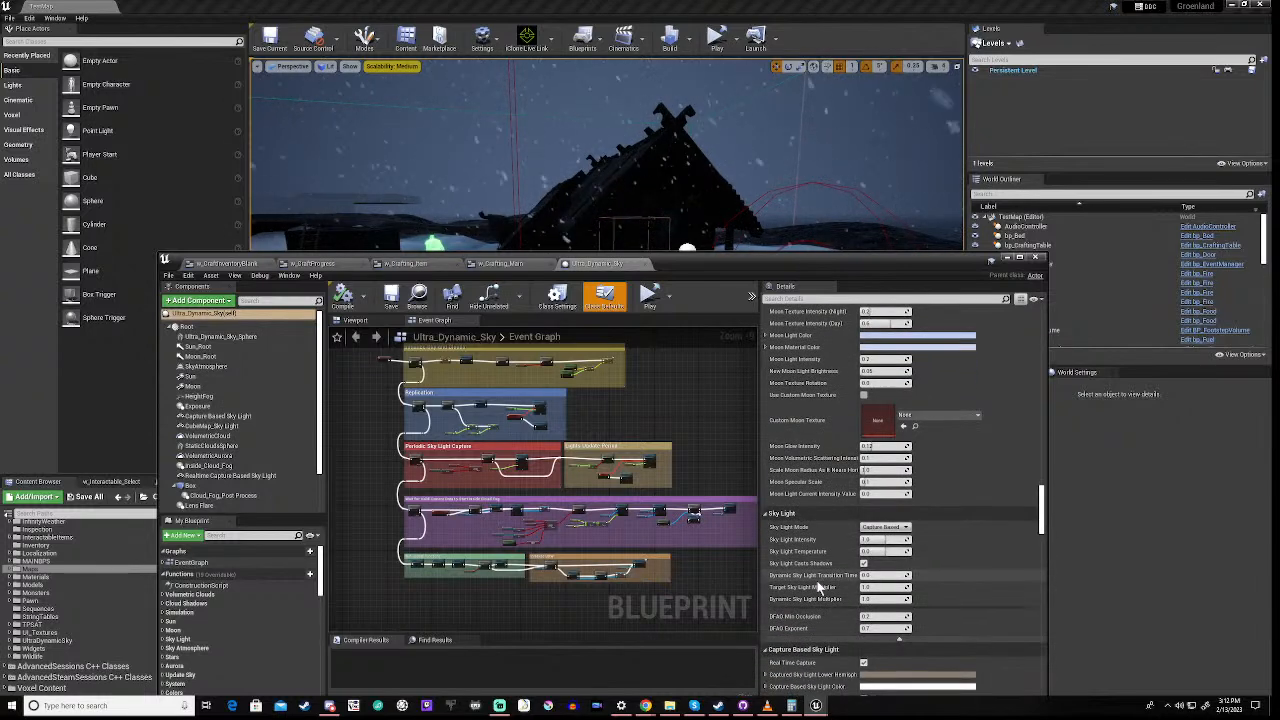
scroll(818, 588, down, 1)
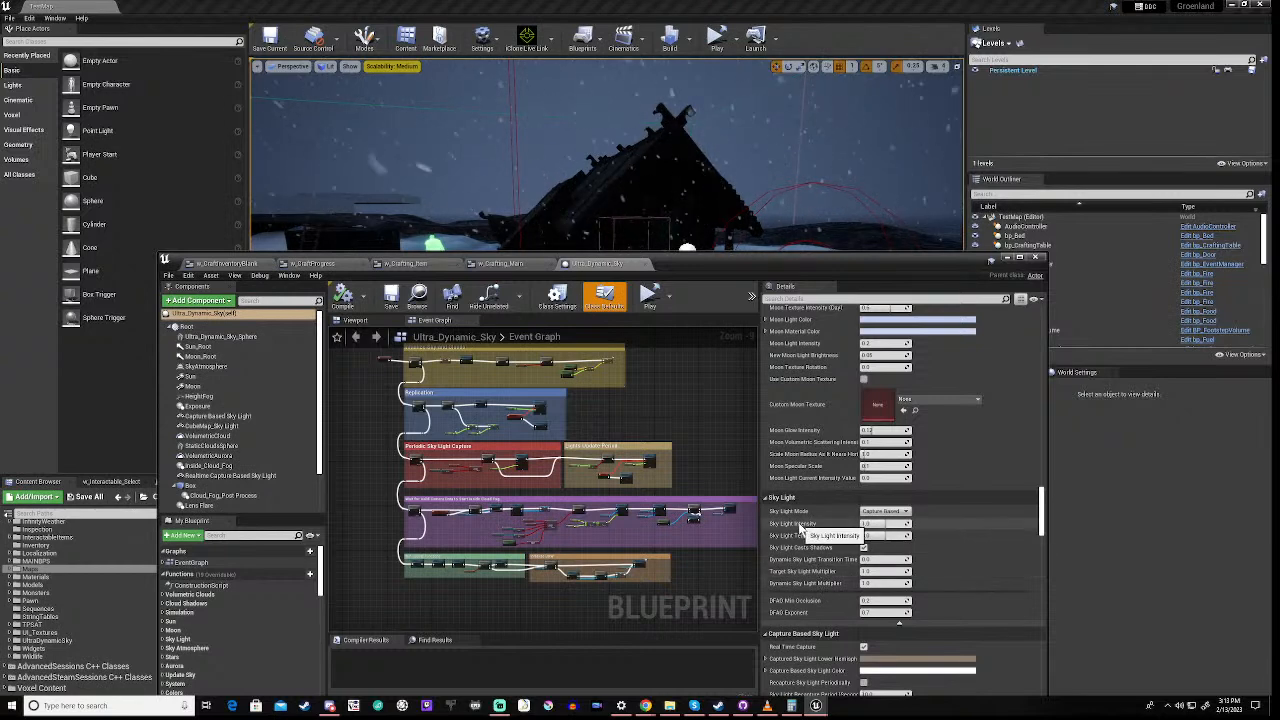
scroll(812, 560, down, 1)
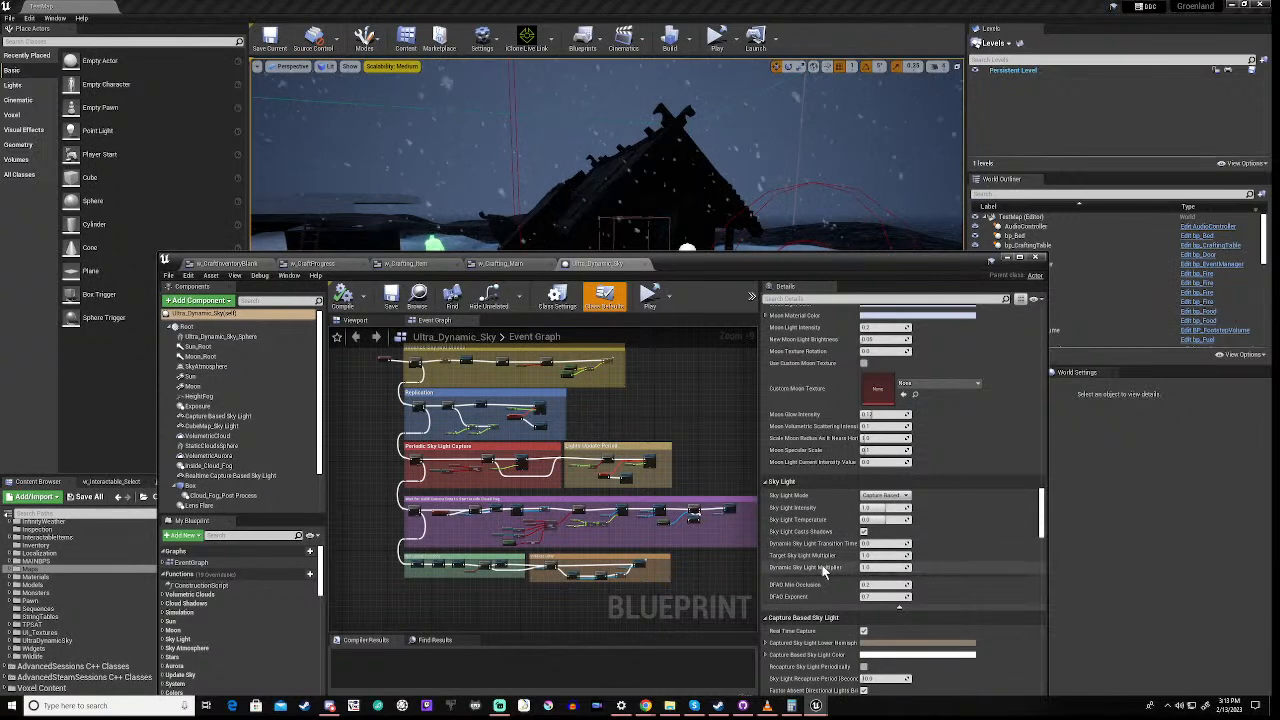
scroll(822, 570, down, 1)
scroll(820, 569, down, 1)
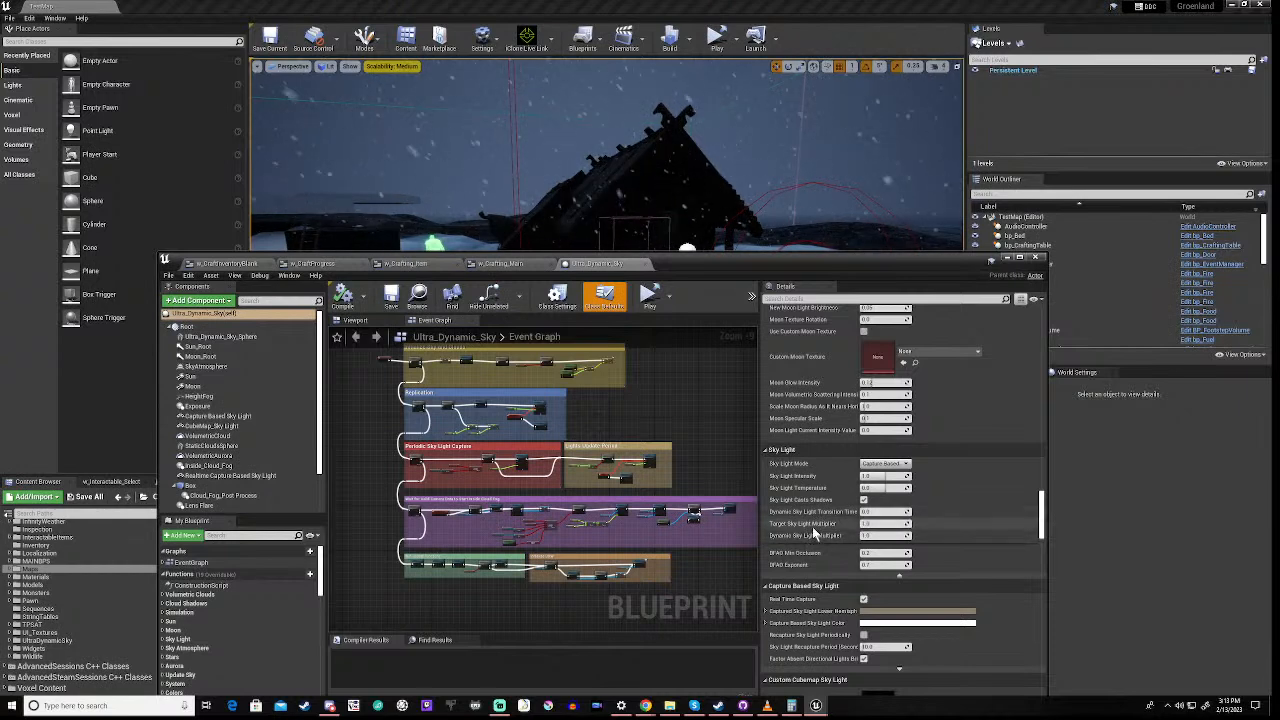
scroll(813, 528, down, 1)
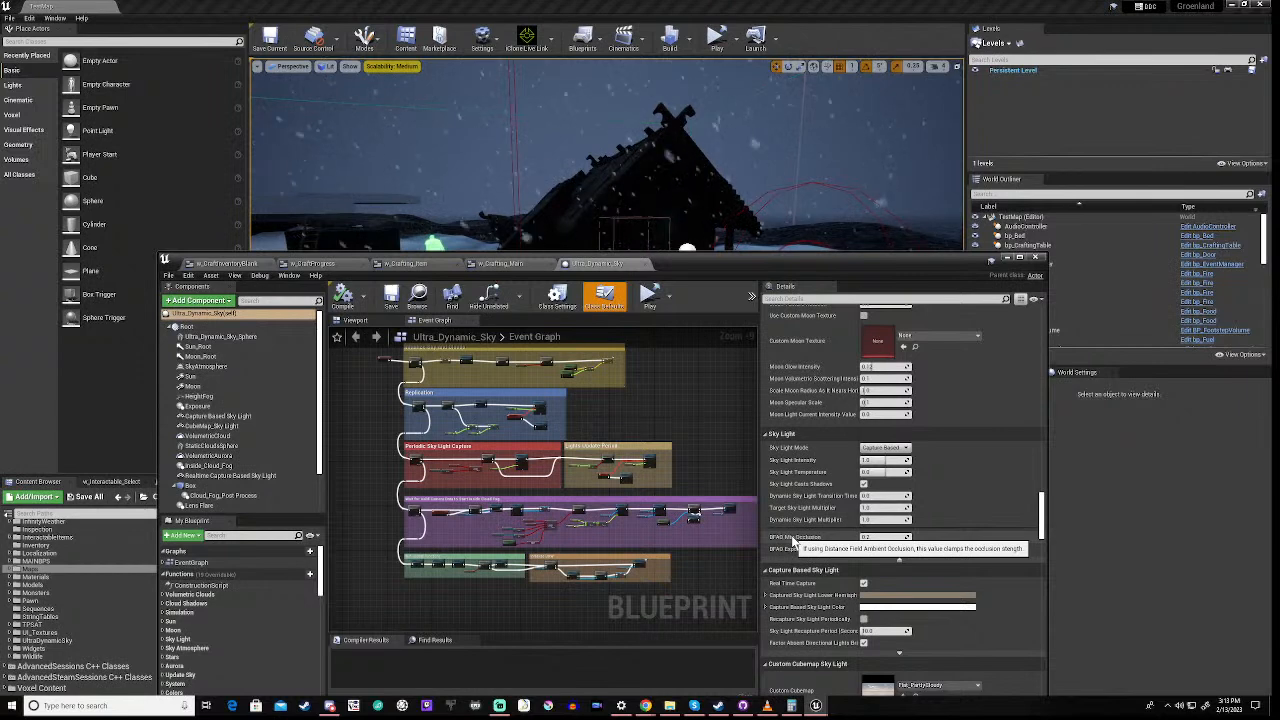
click(876, 538)
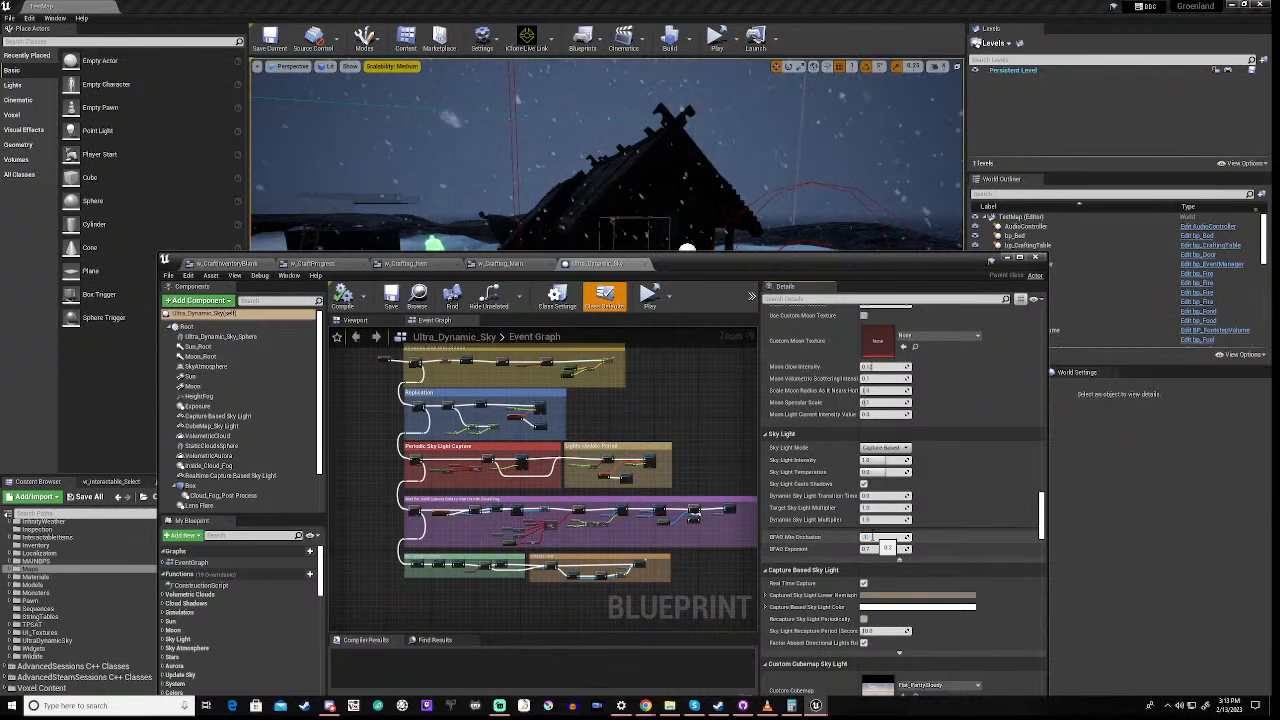
click(871, 537)
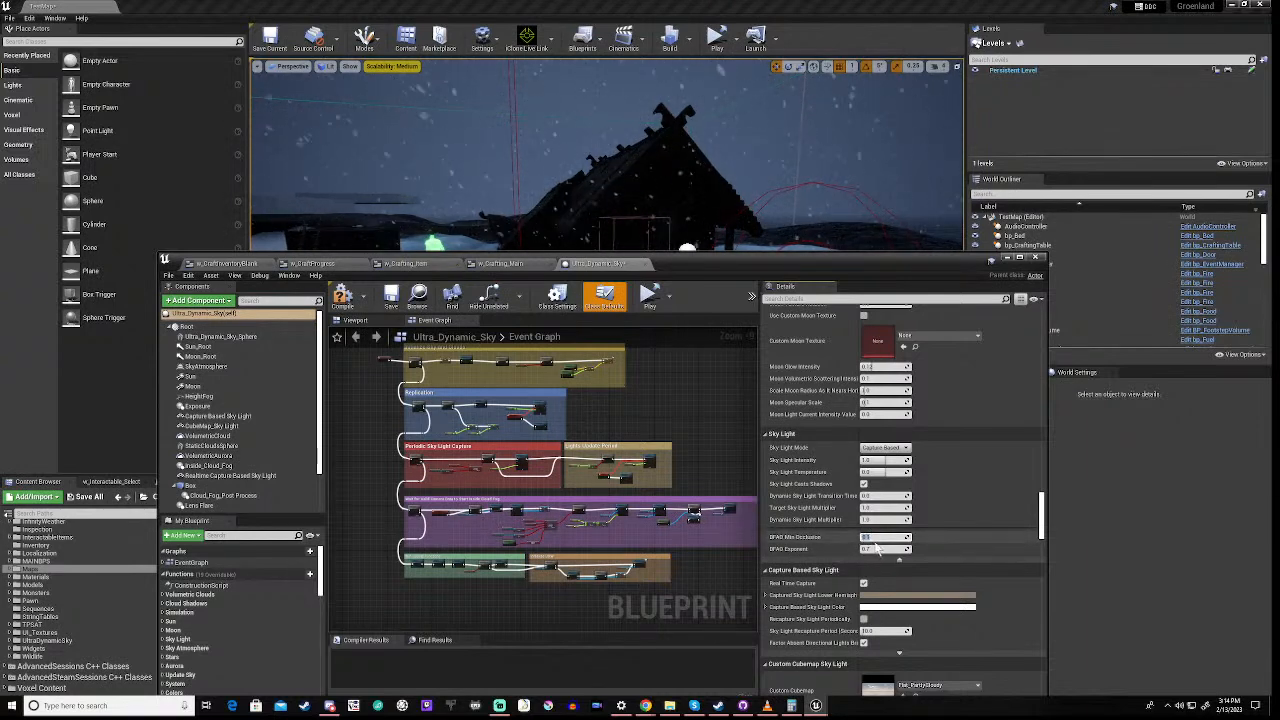
click(872, 538)
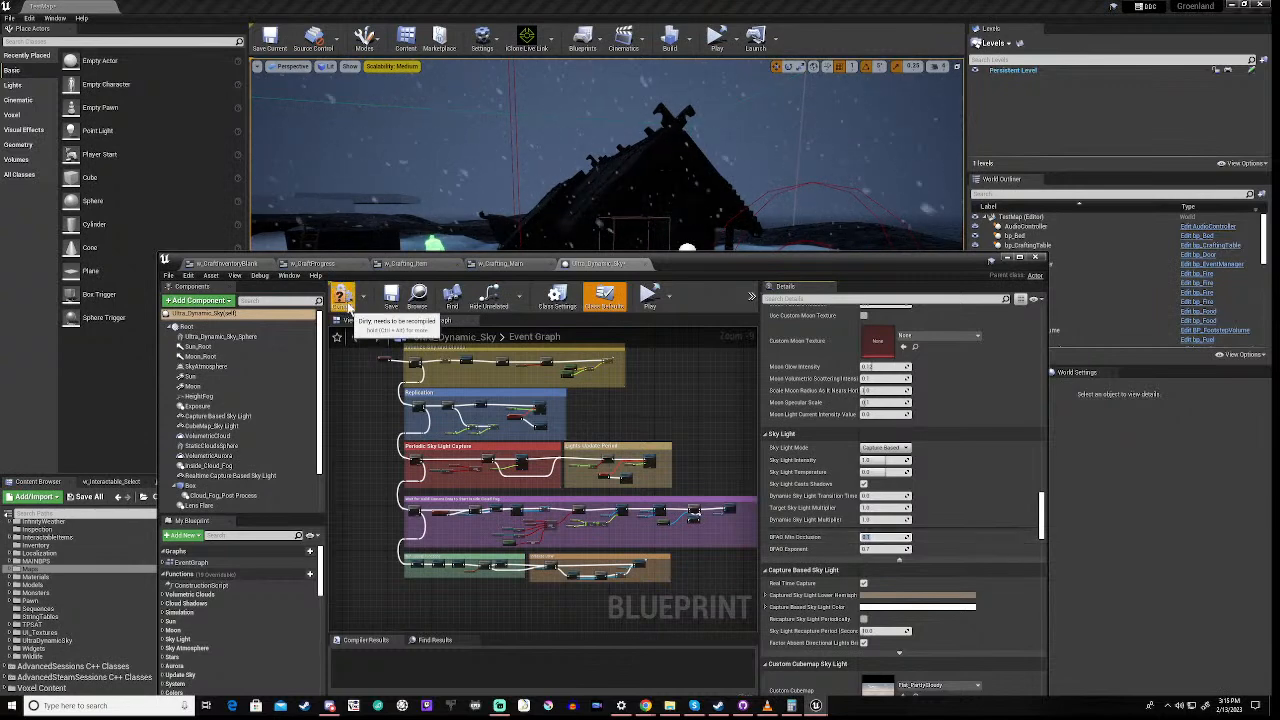
click(346, 306)
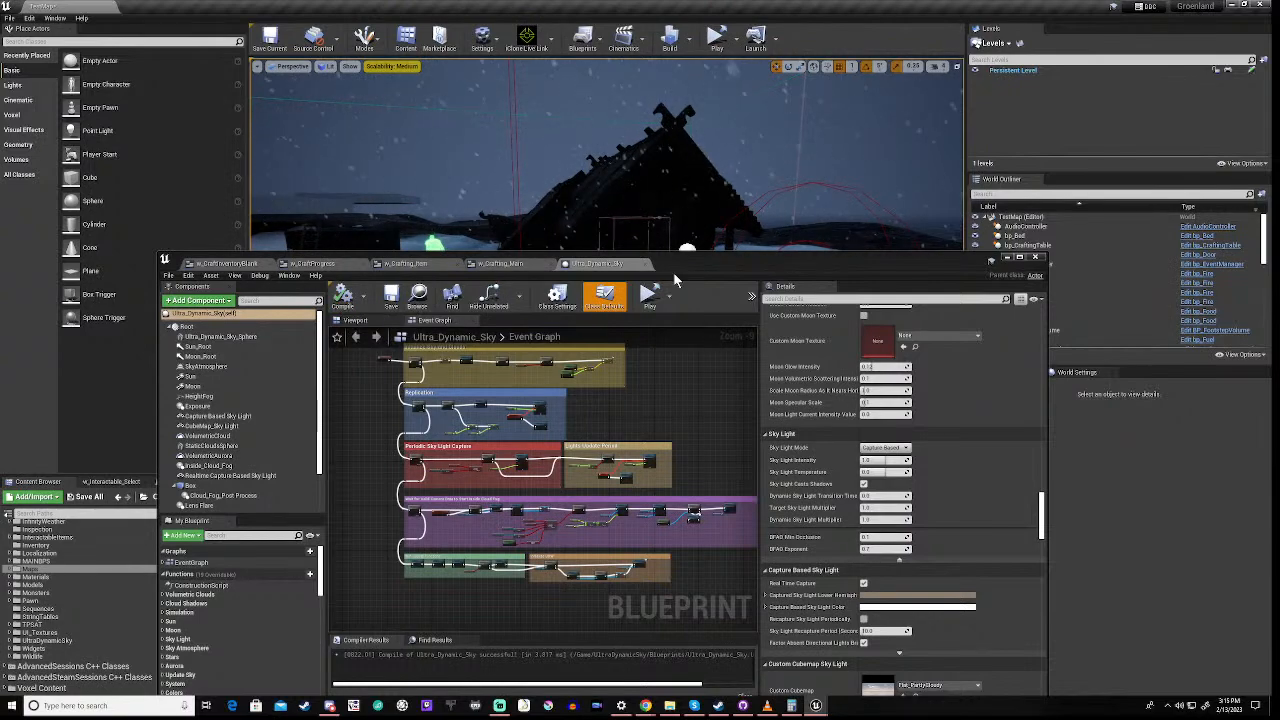
- Move the blueprint window clear of the level viewport and launch the game, saving TestMap when asked
drag(683, 263, 732, 227)
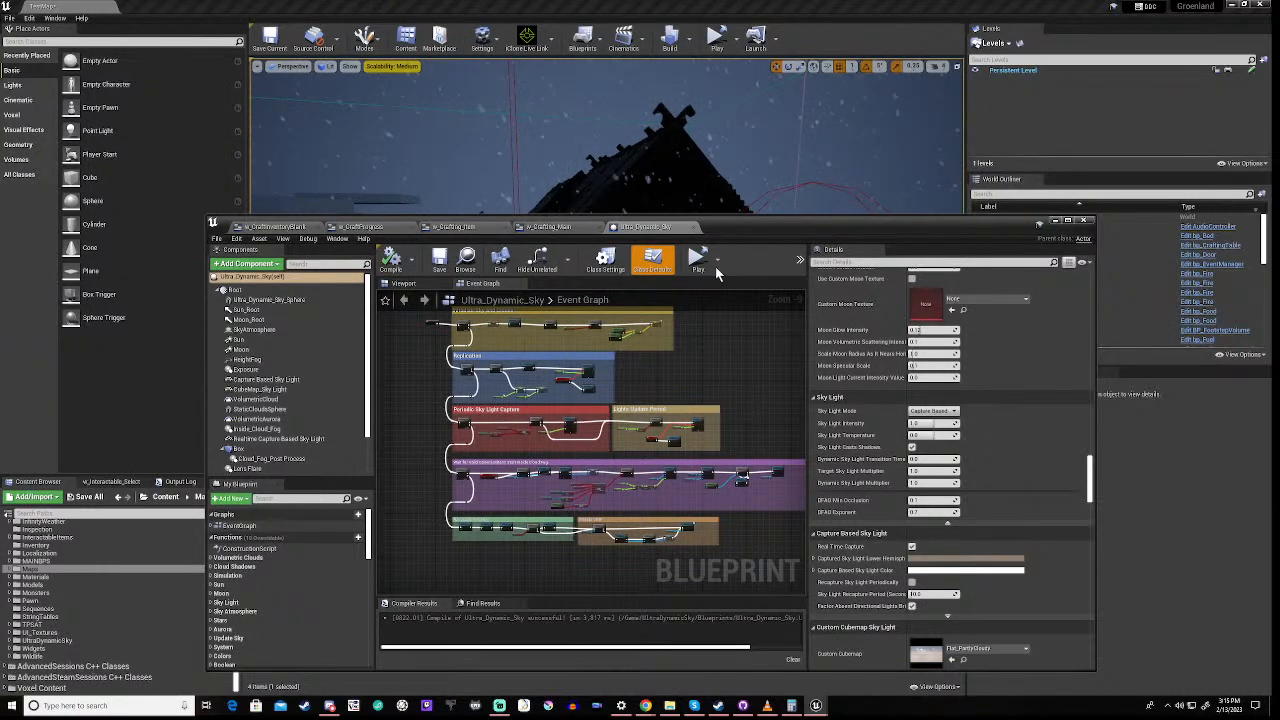
drag(746, 226, 733, 494)
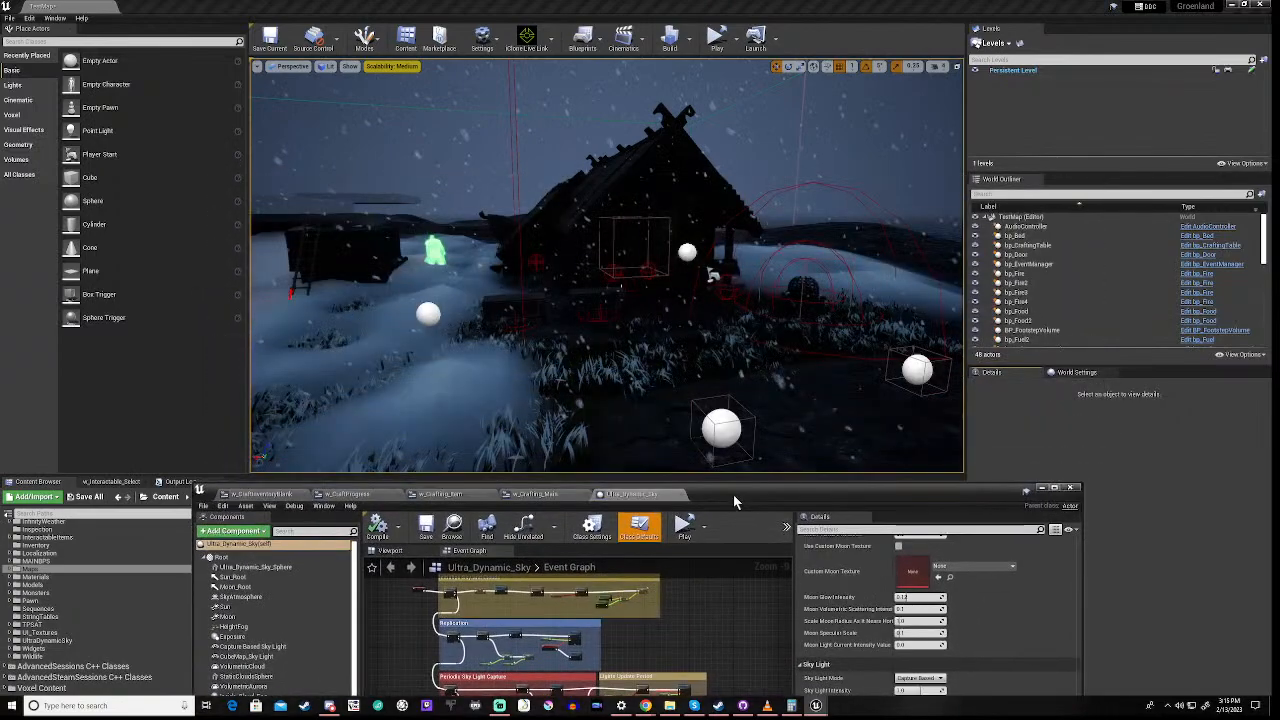
click(717, 42)
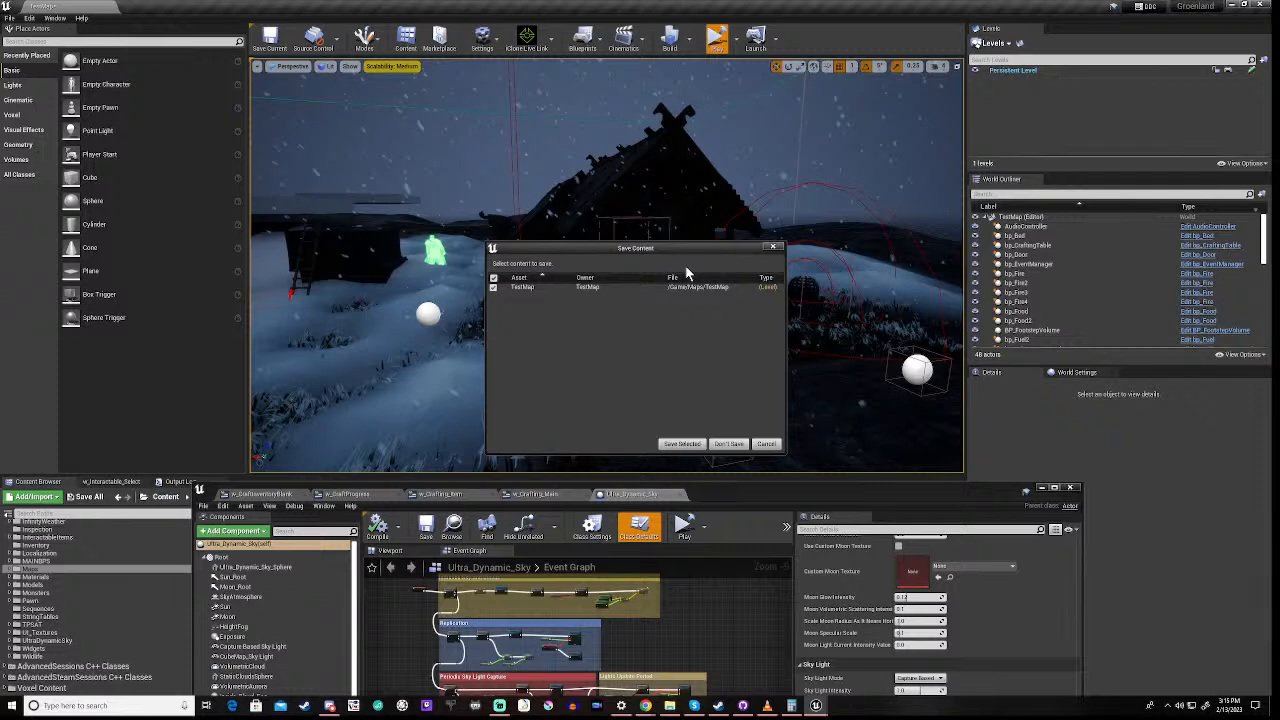
click(680, 443)
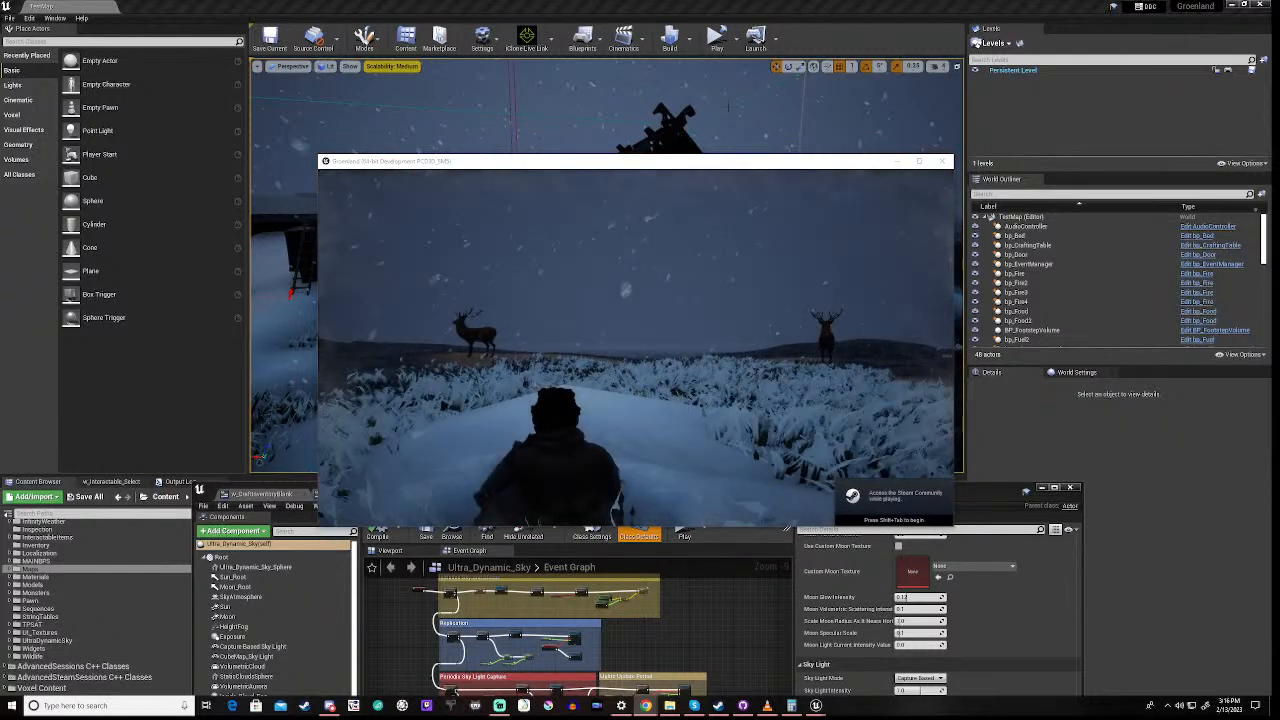
- Display the frame rate and thread timings in the running game with the console commands stat fps and stat unit
click(678, 165)
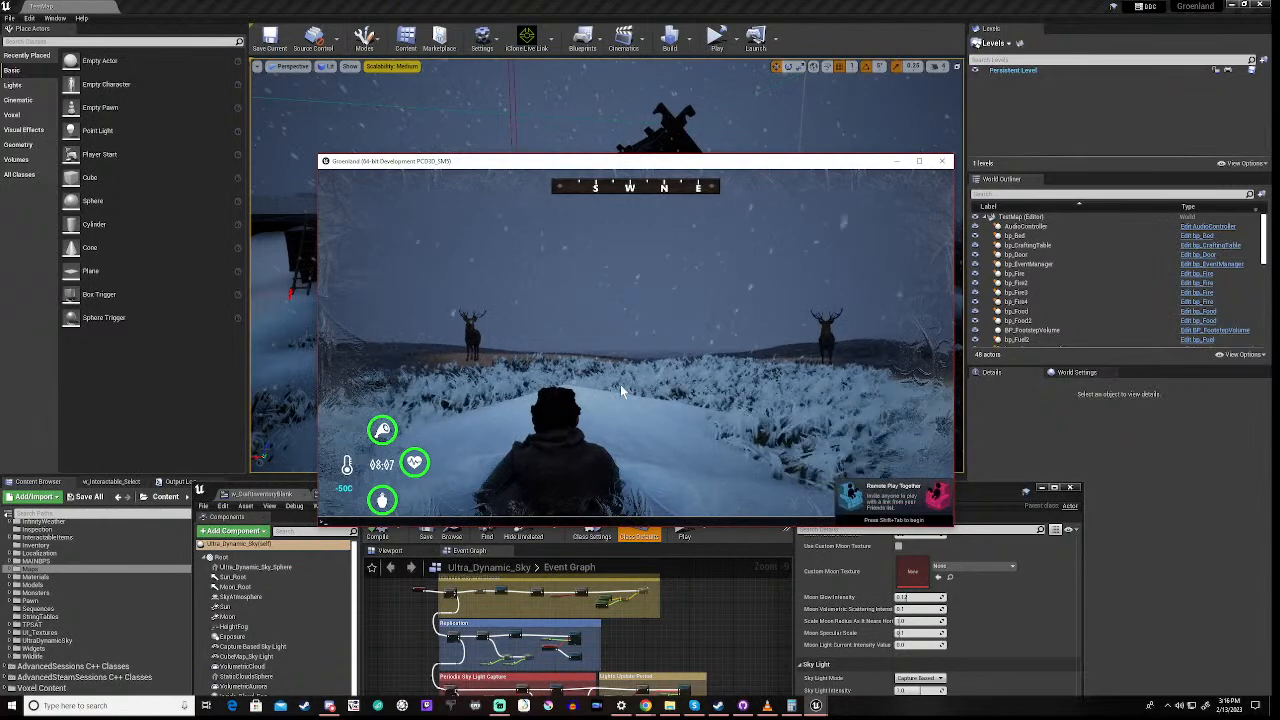
text(stat )
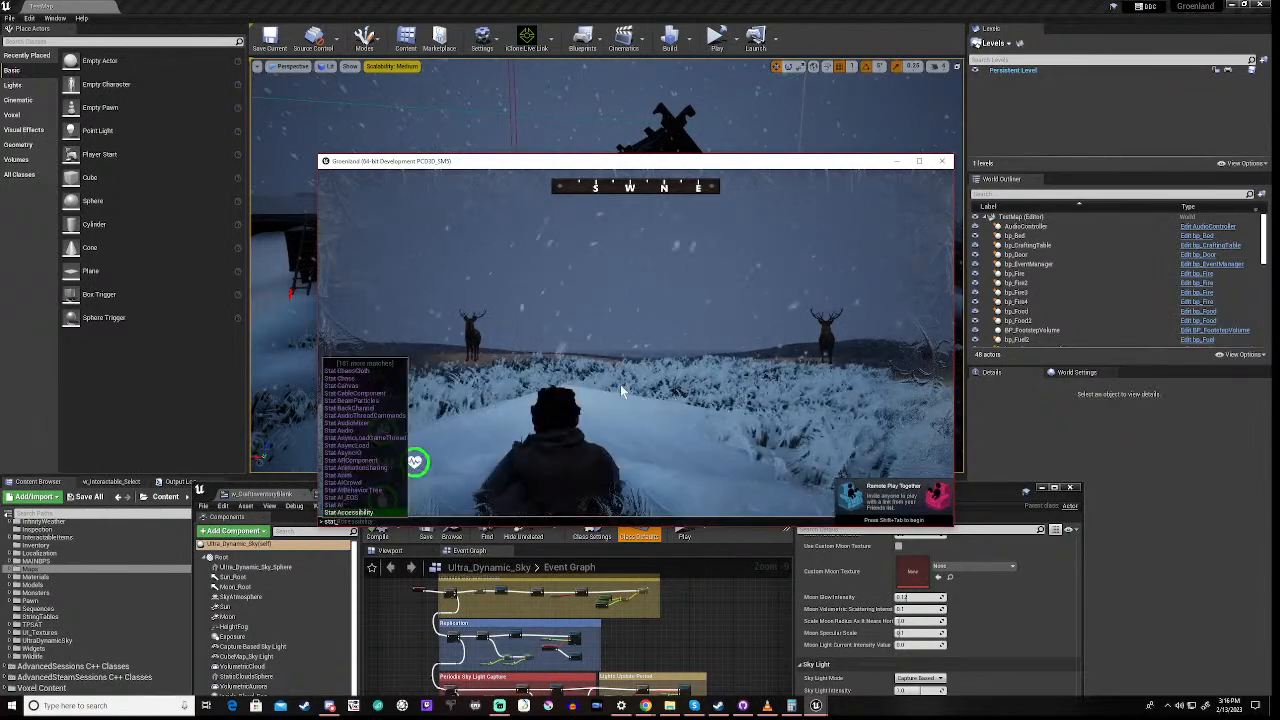
text(fps)
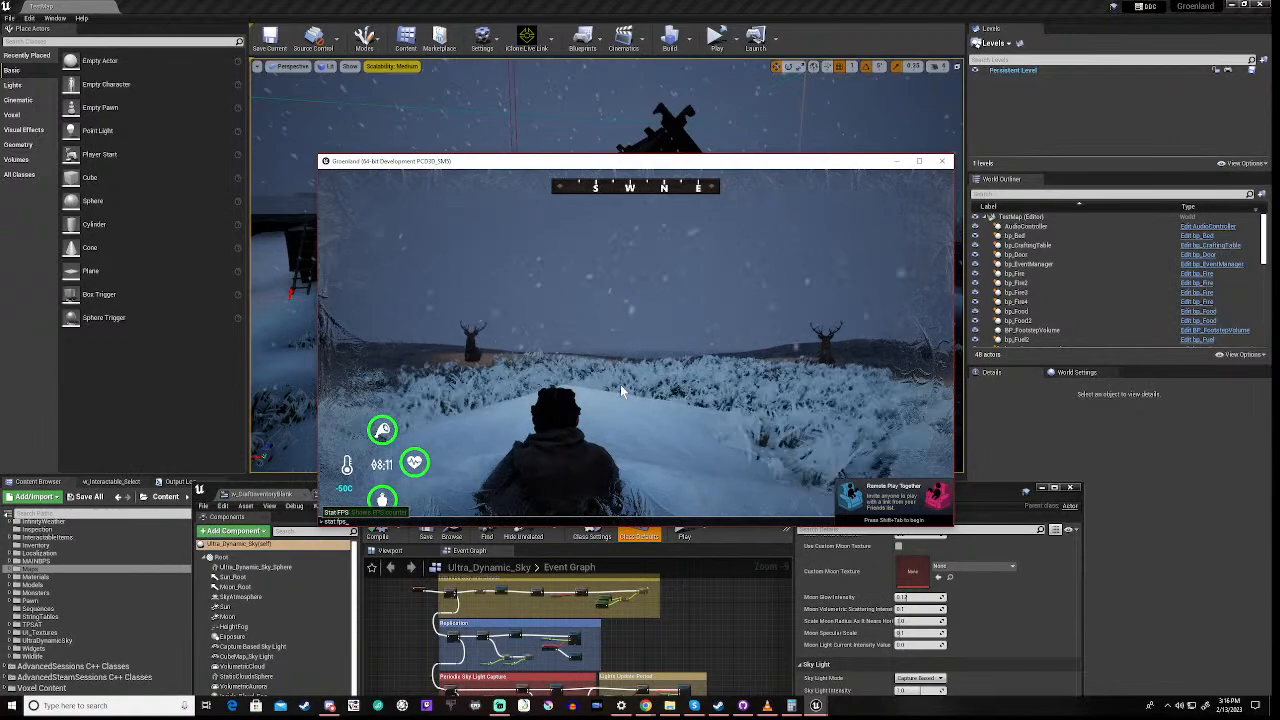
key(Return)
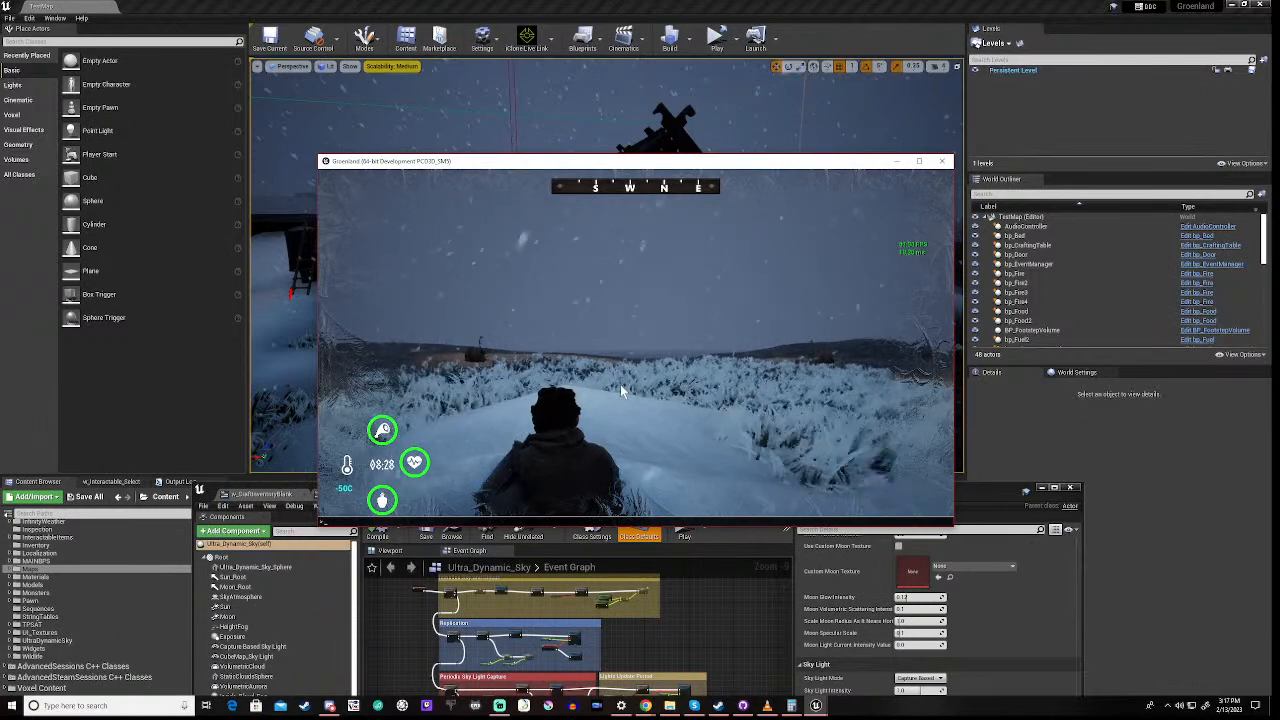
key(grave)
text(stat unit)
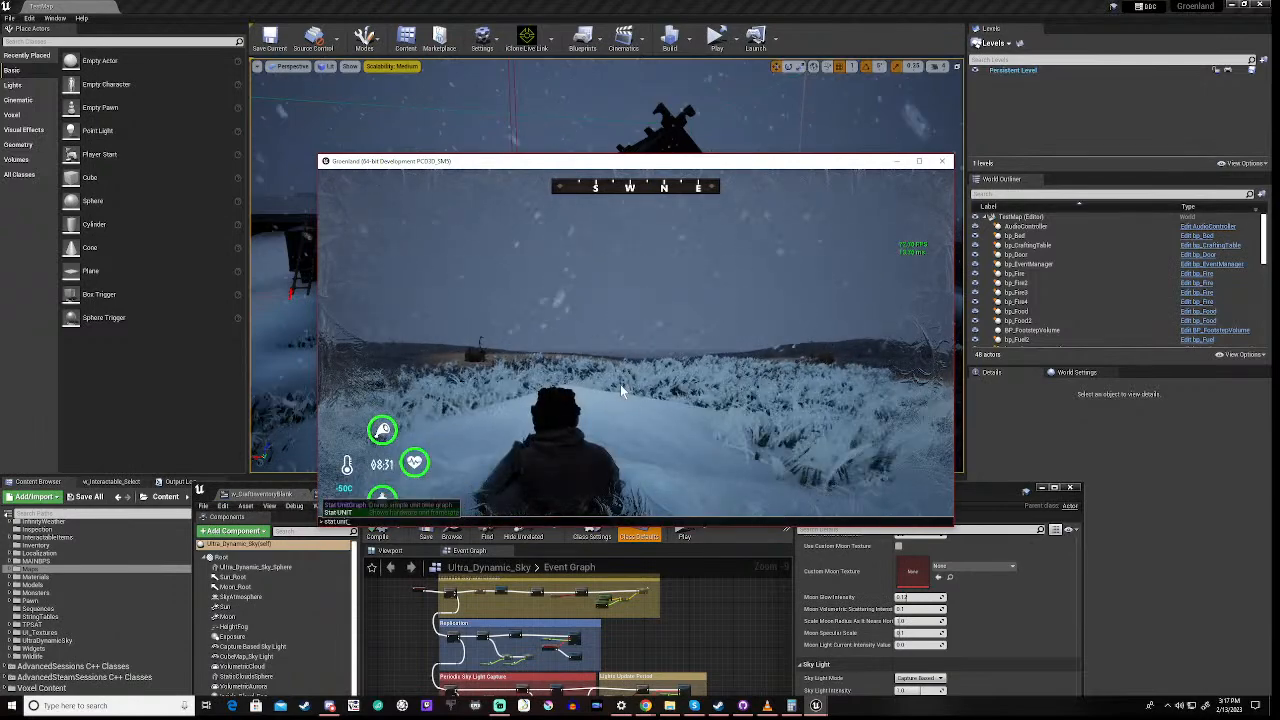
key(Return)
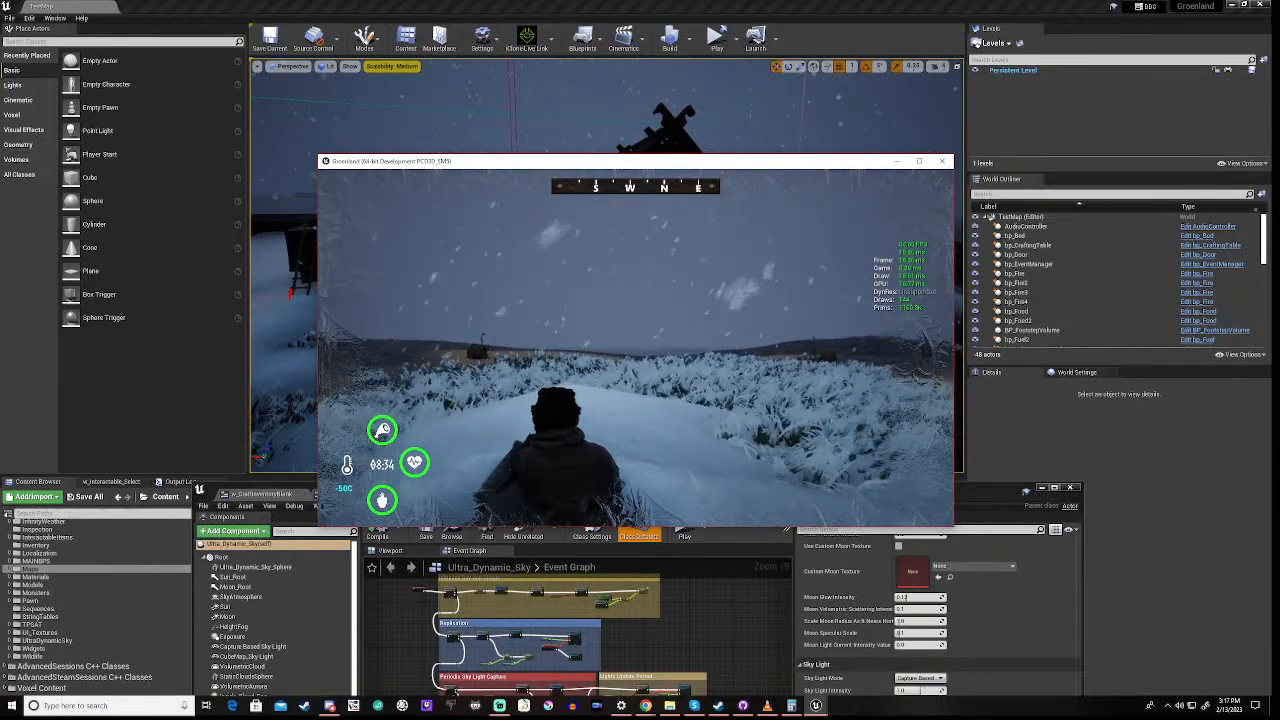
- Stand the character up and walk through the snowy grass of TestMap to read the frame stats
key(c)
key(w)
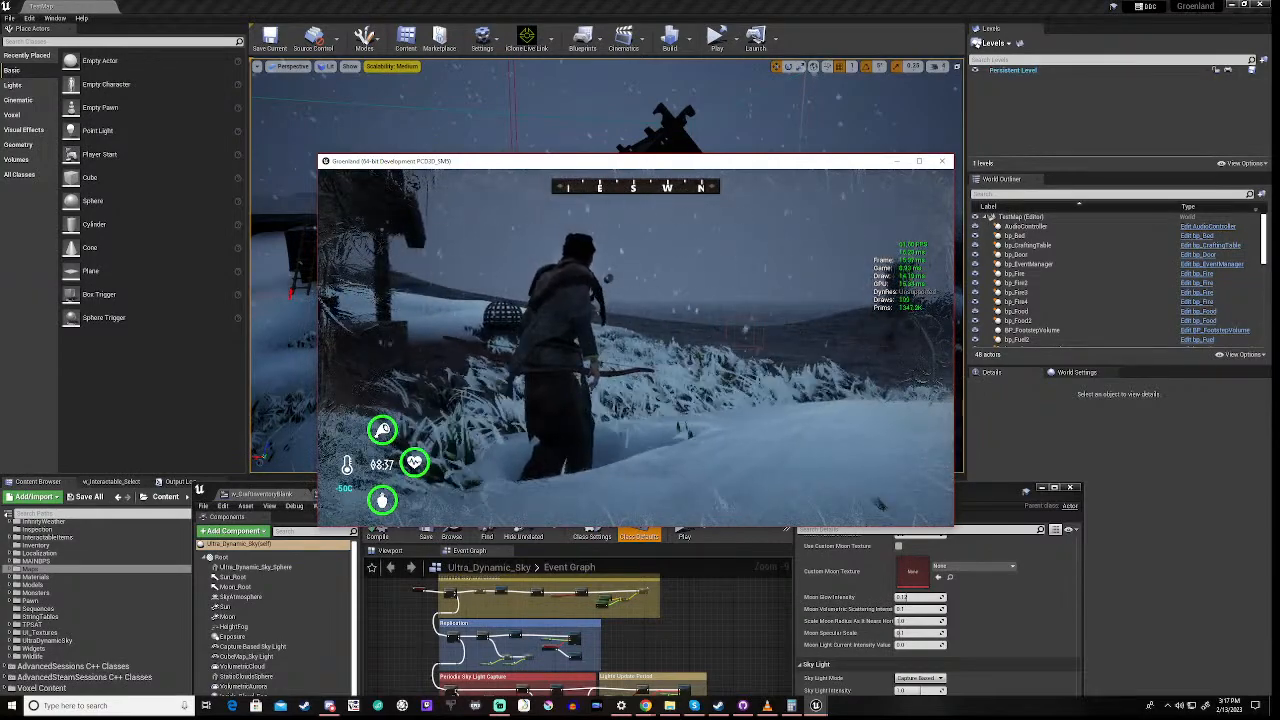
key(w)
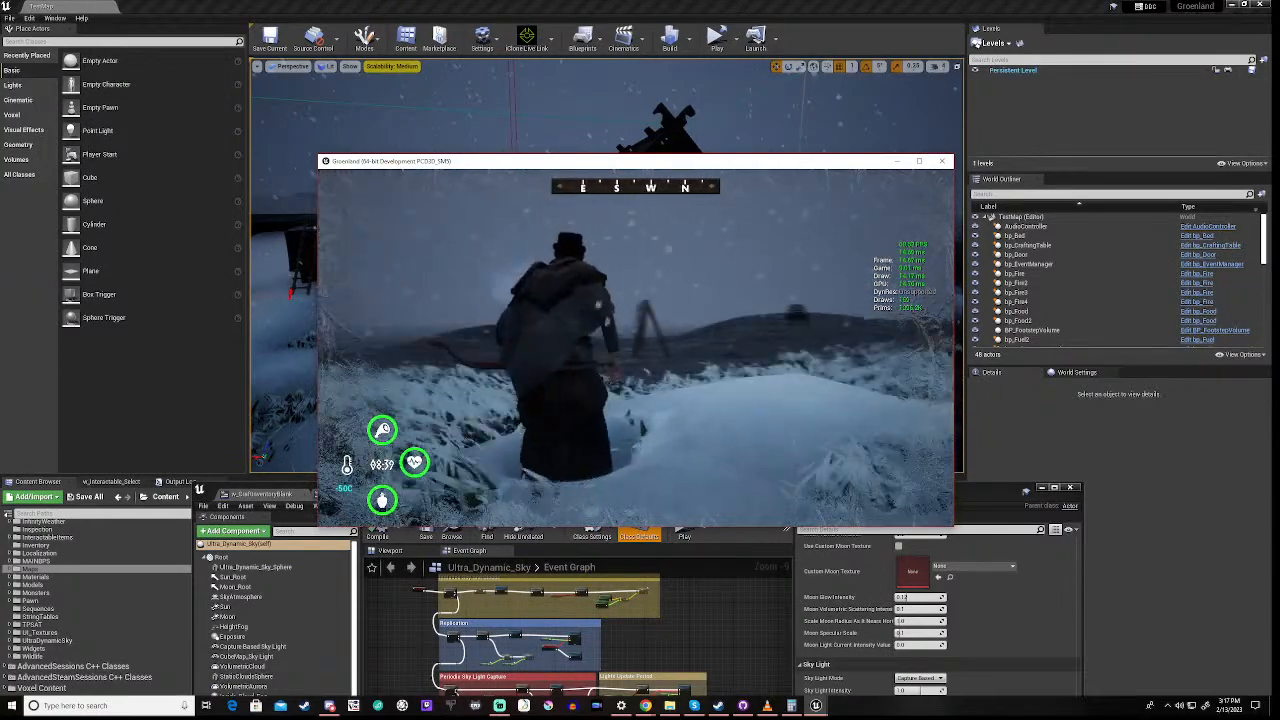
key(w)
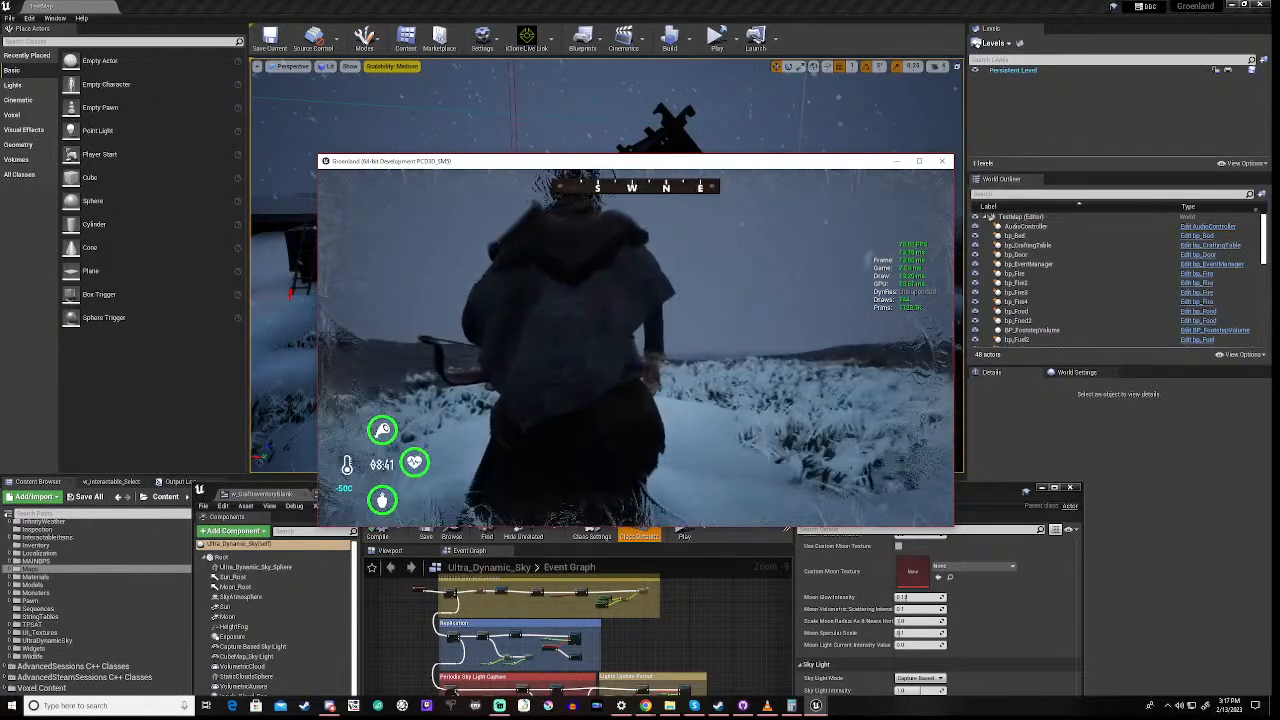
key(w)
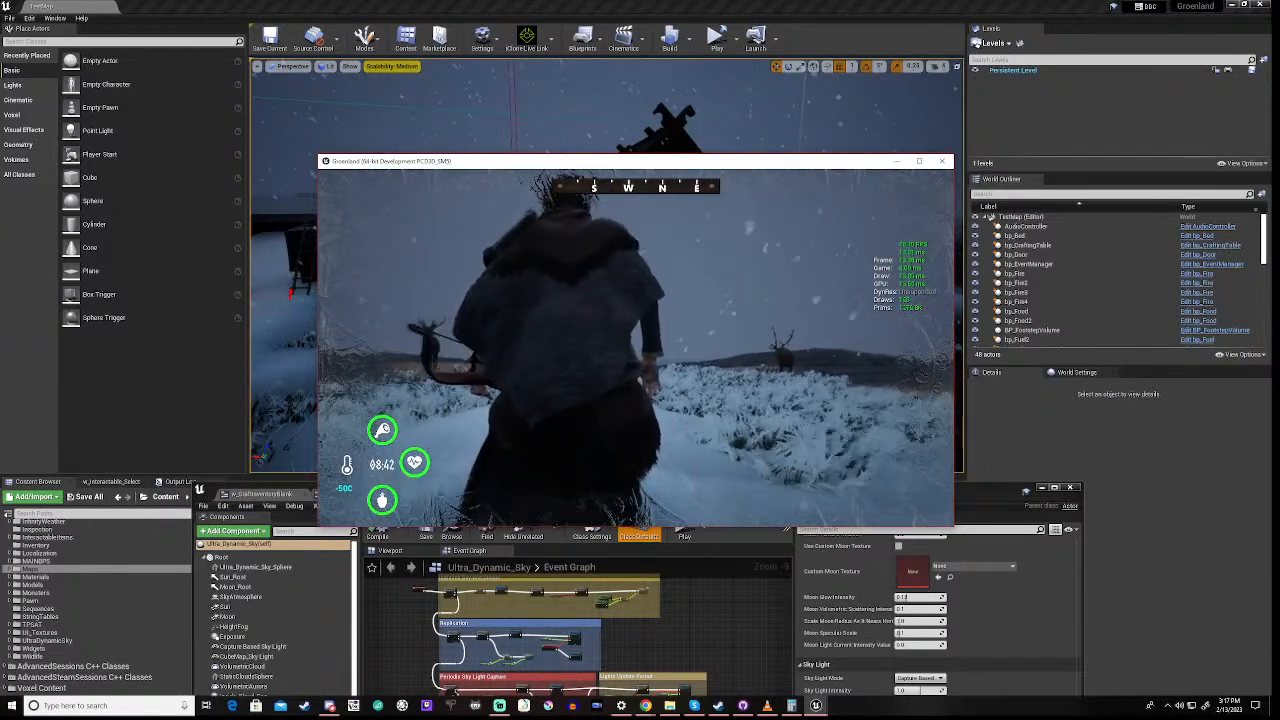
key(w)
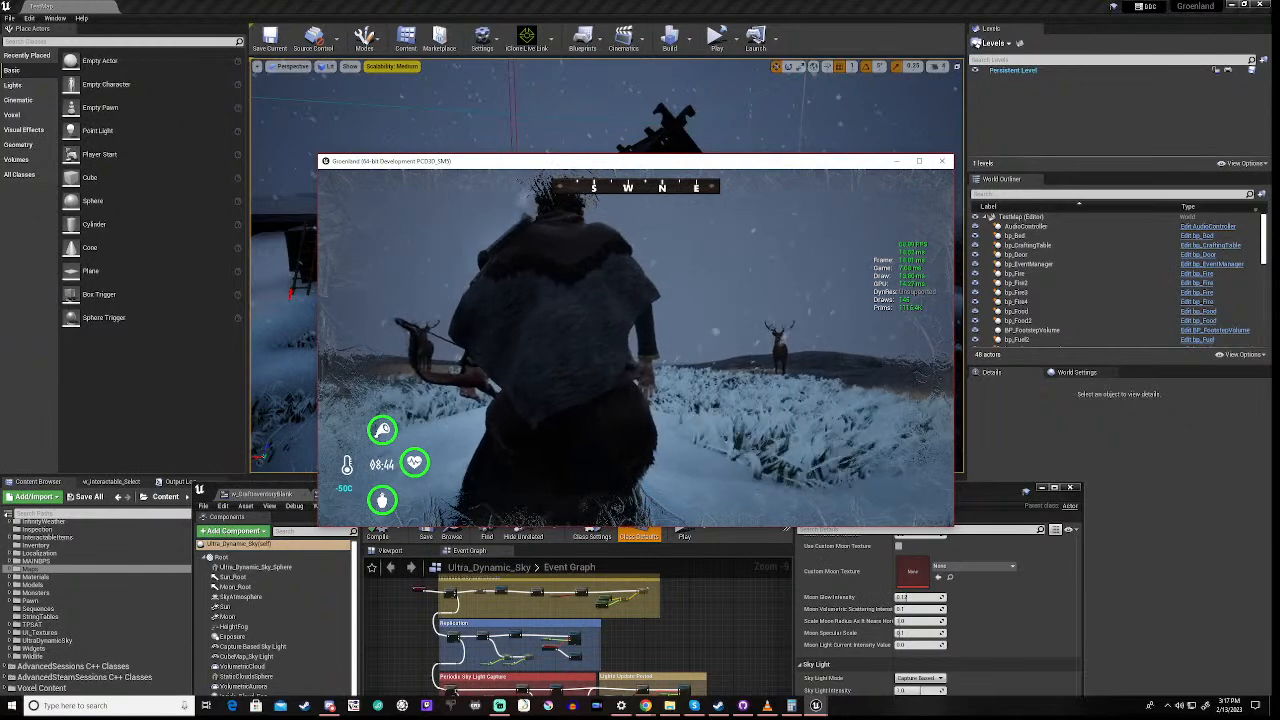
- Keep the character walking forward toward the deer in the snowy grass while reading the frame stats
key(w)
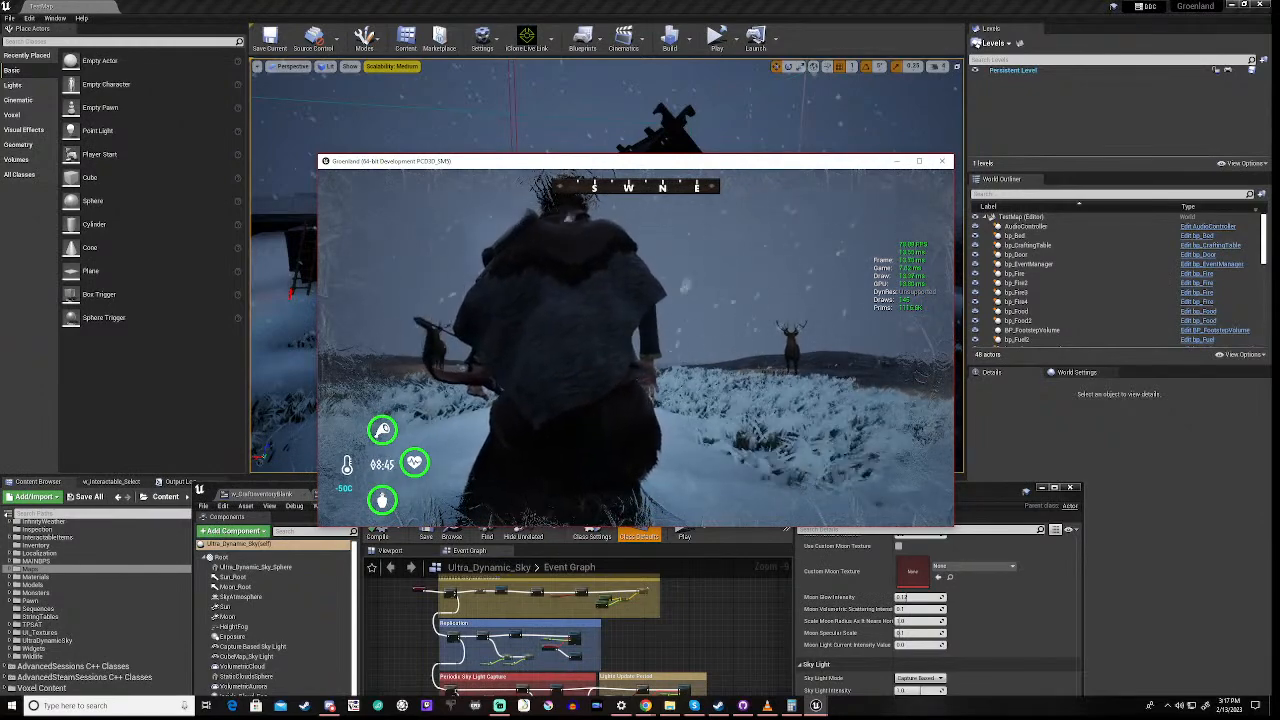
key(w)
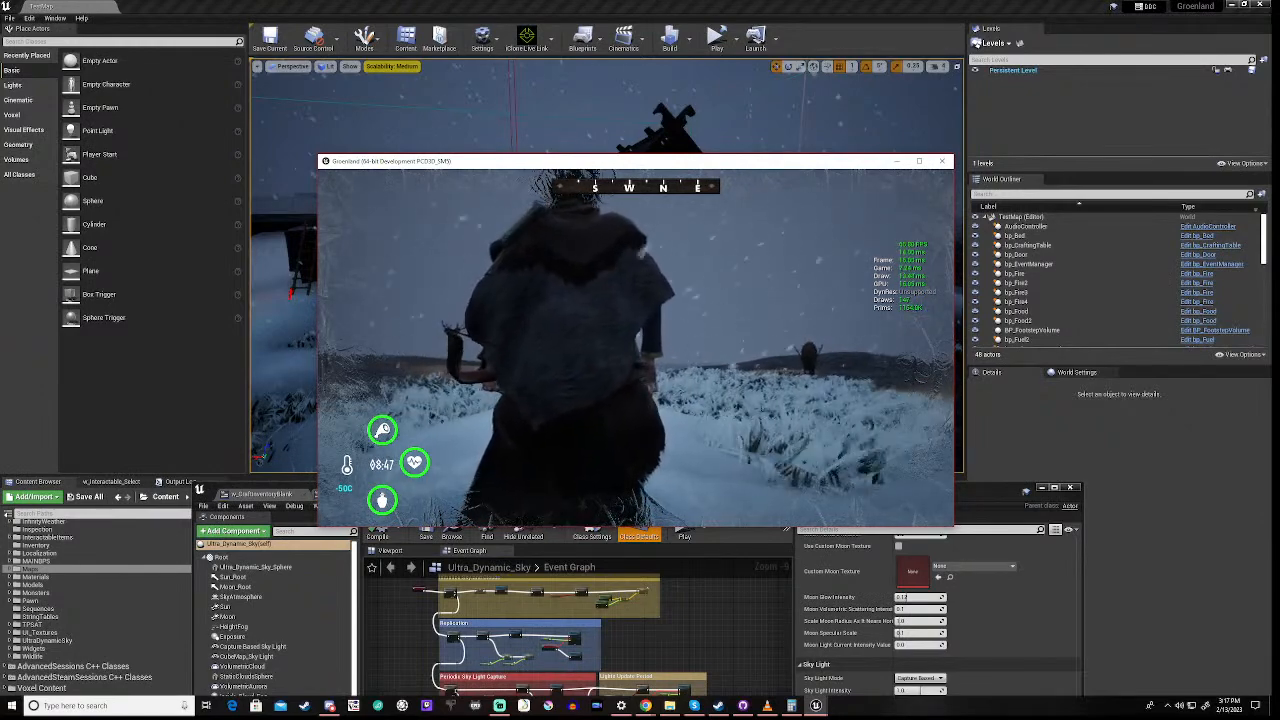
key(w)
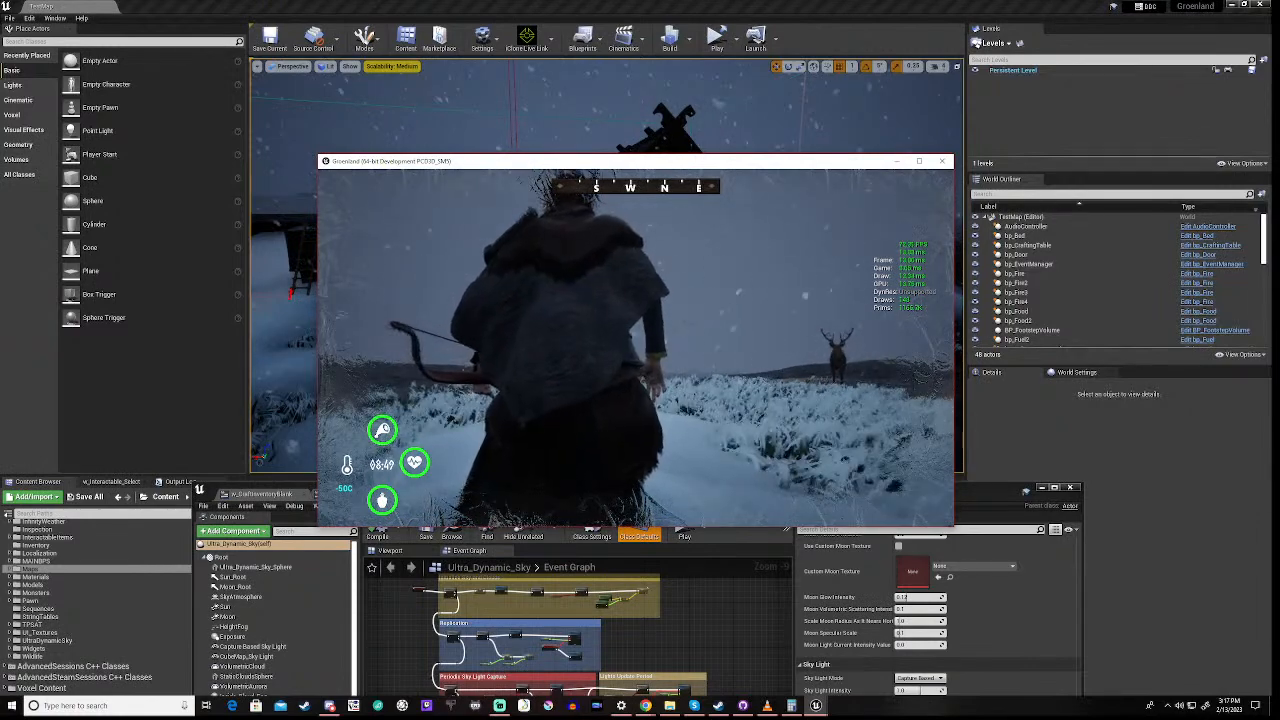
key(w)
- Release control from the running game and close its window
key(Escape)
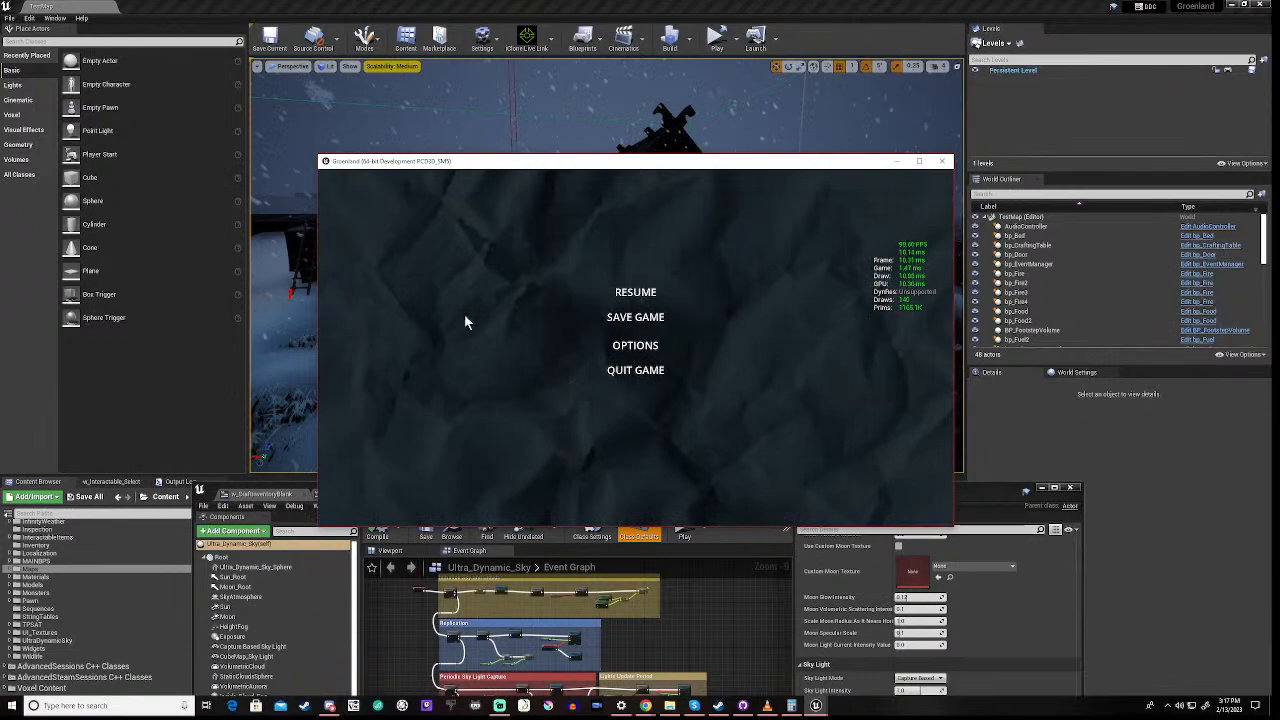
key(Escape)
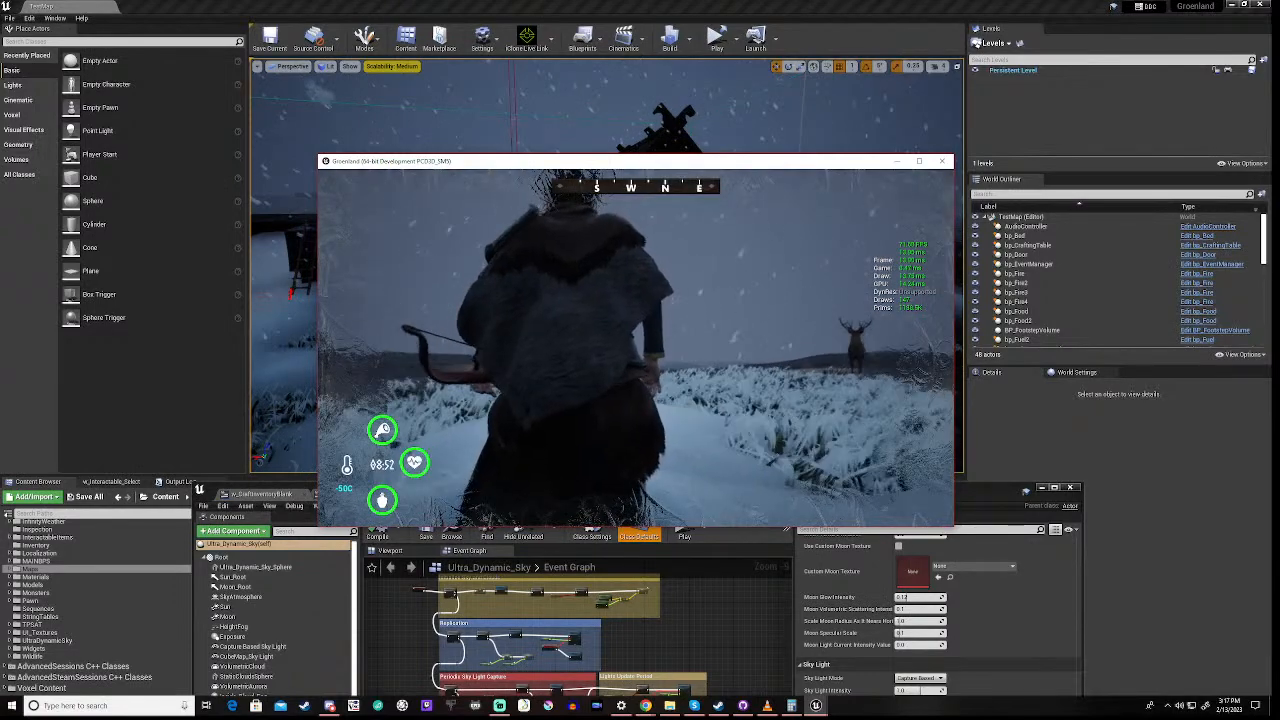
key(alt+Tab)
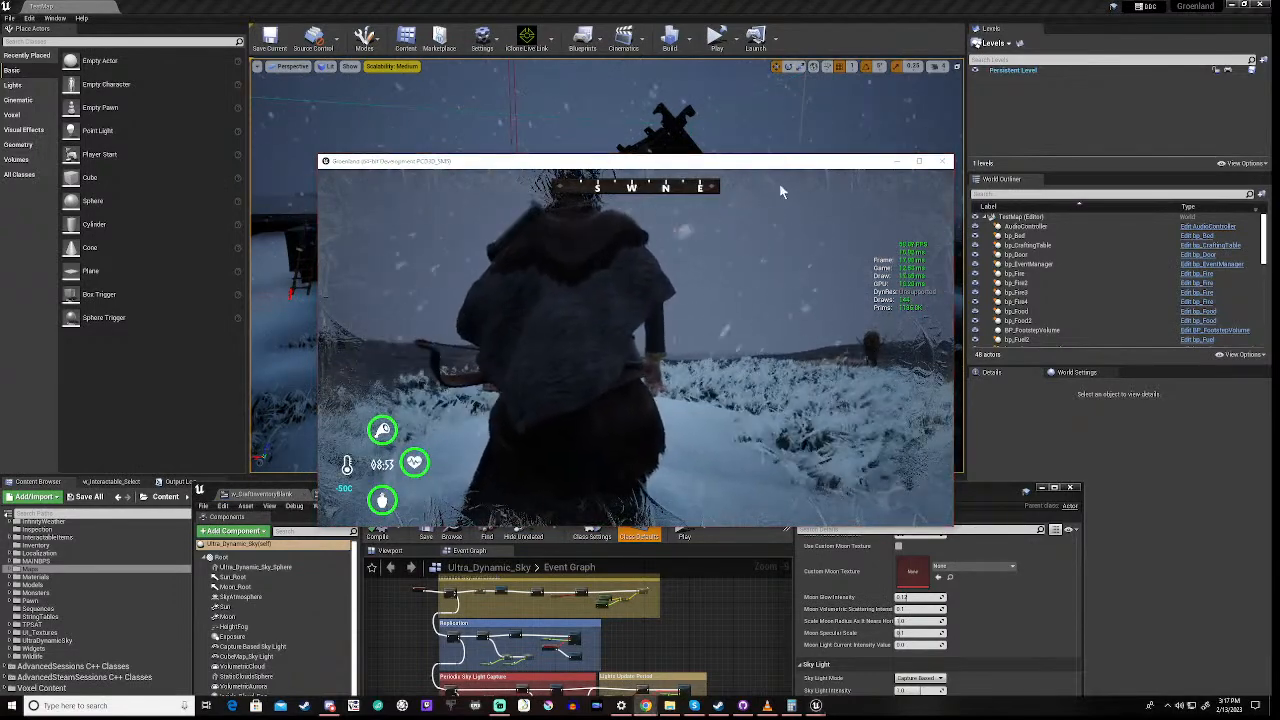
click(945, 163)
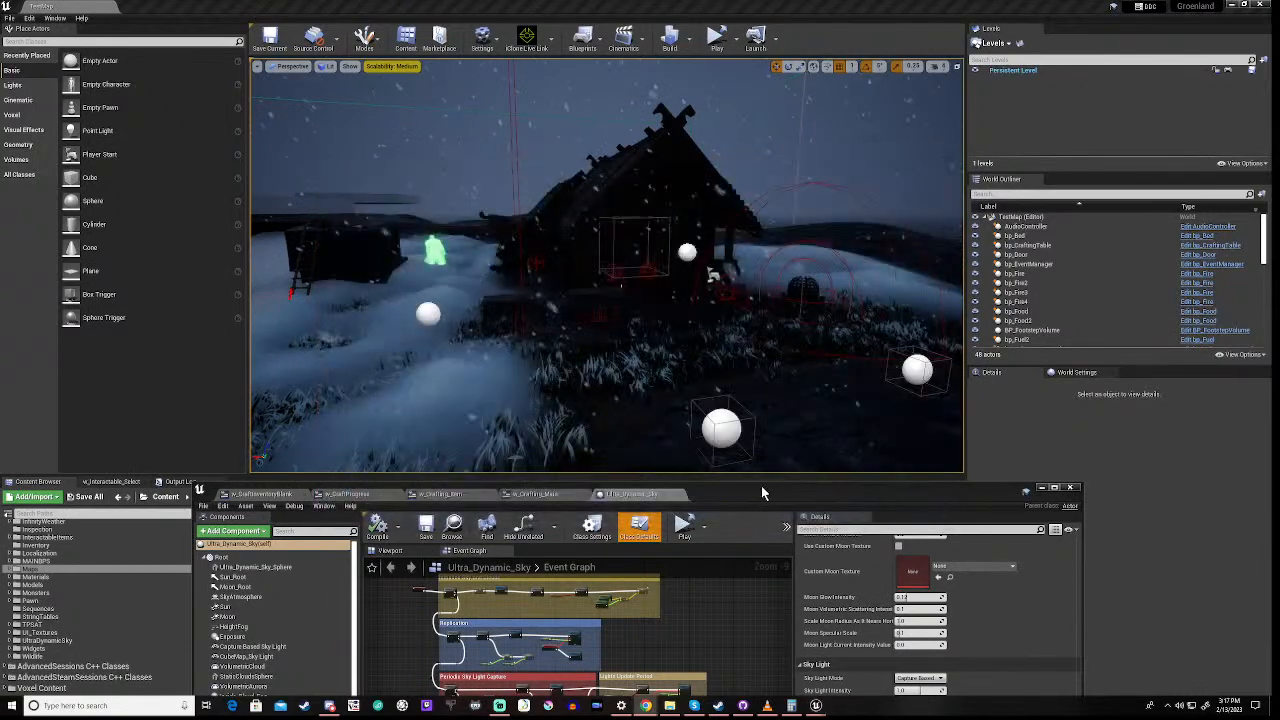
- Bring the Ultra_Dynamic_Sky blueprint window up and filter its default properties for occ
drag(761, 485, 766, 232)
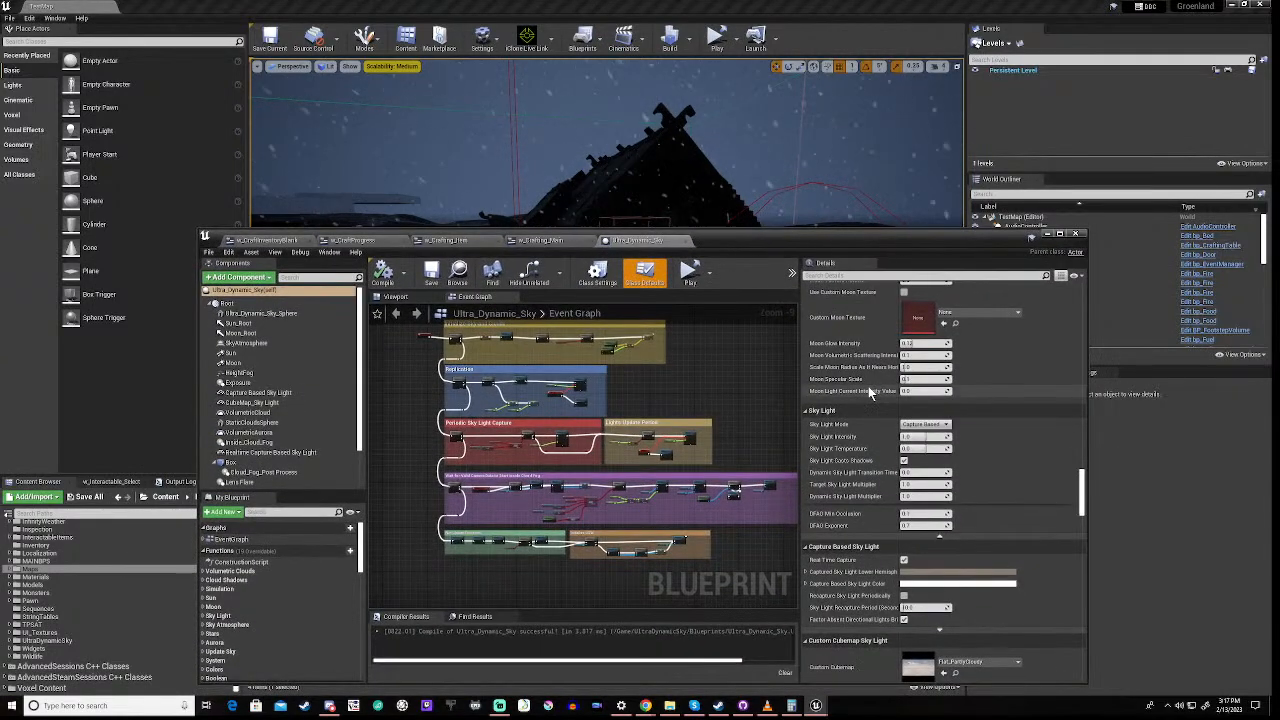
click(834, 276)
text(oc)
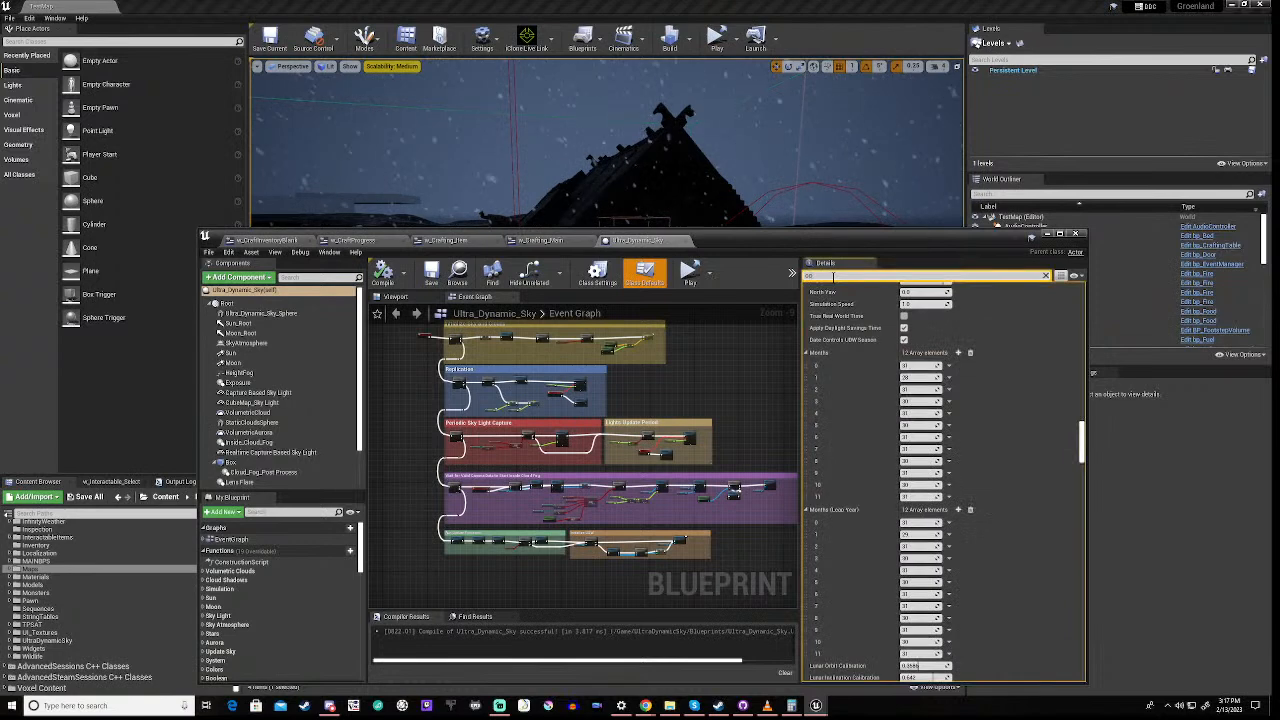
text(c)
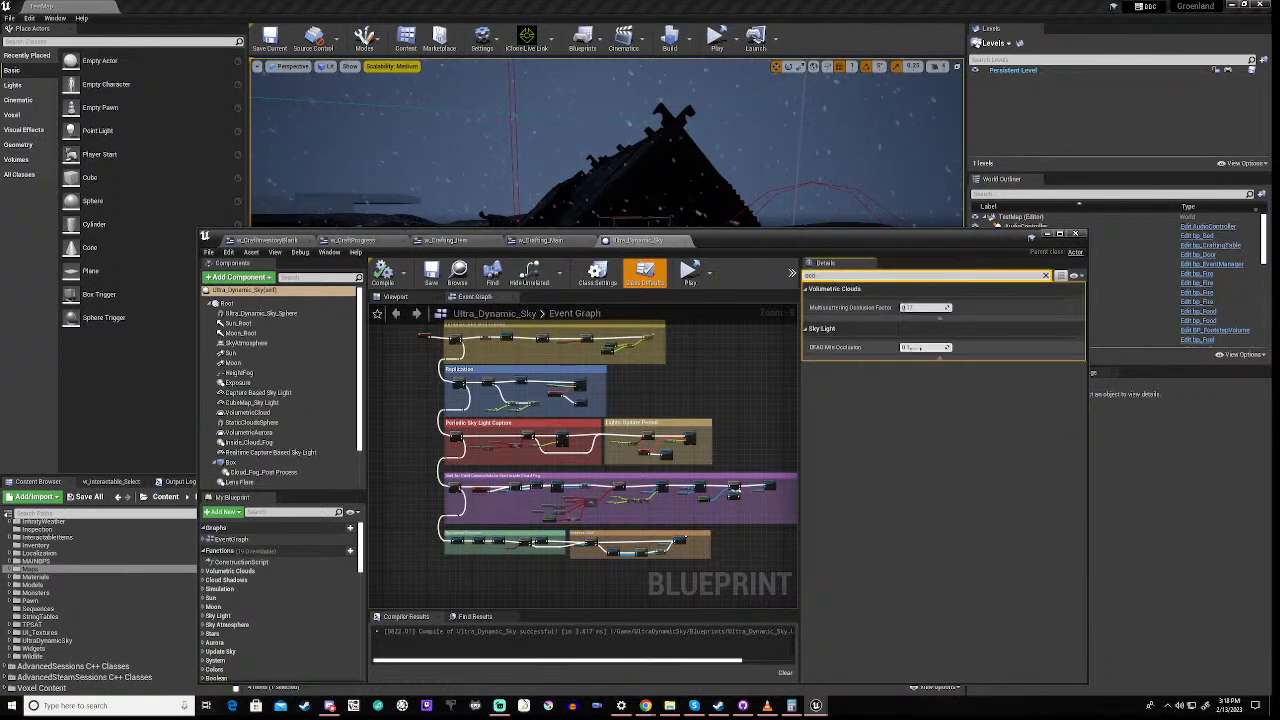
- Set the Sky Light's DFAO Min Occlusion to 0.3 and compile the sky blueprint
click(916, 347)
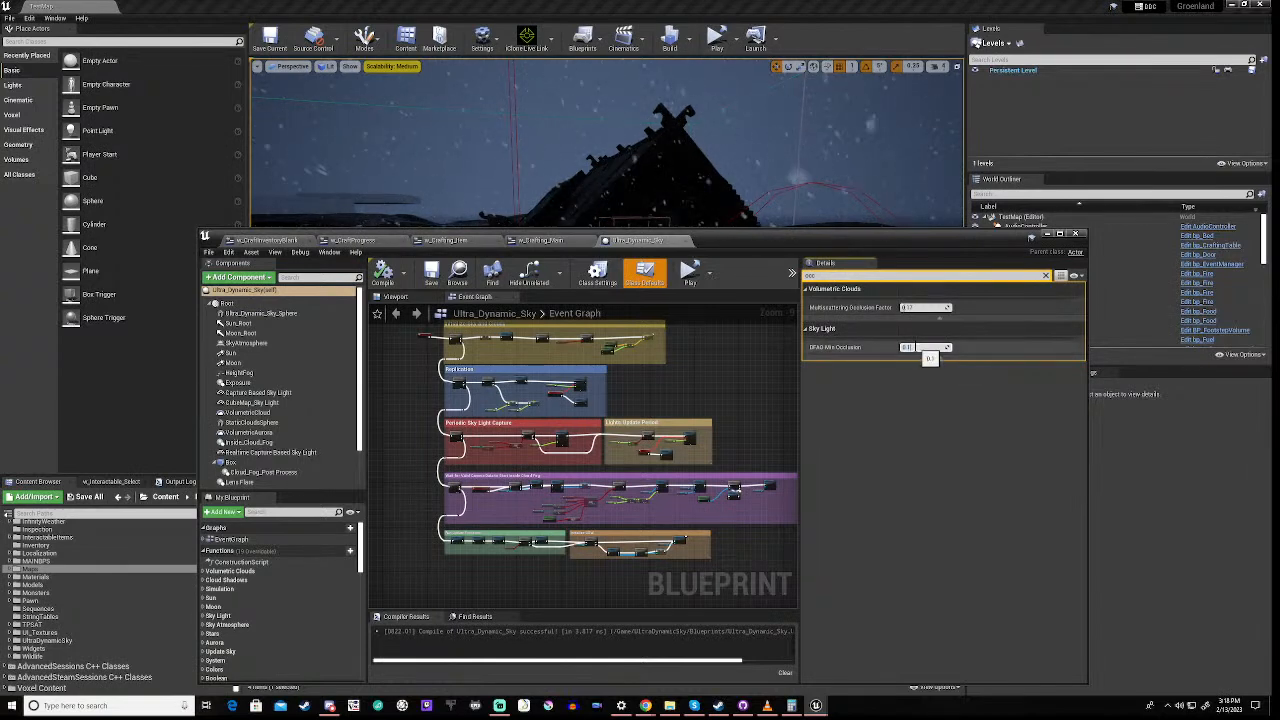
text(0)
key(Return)
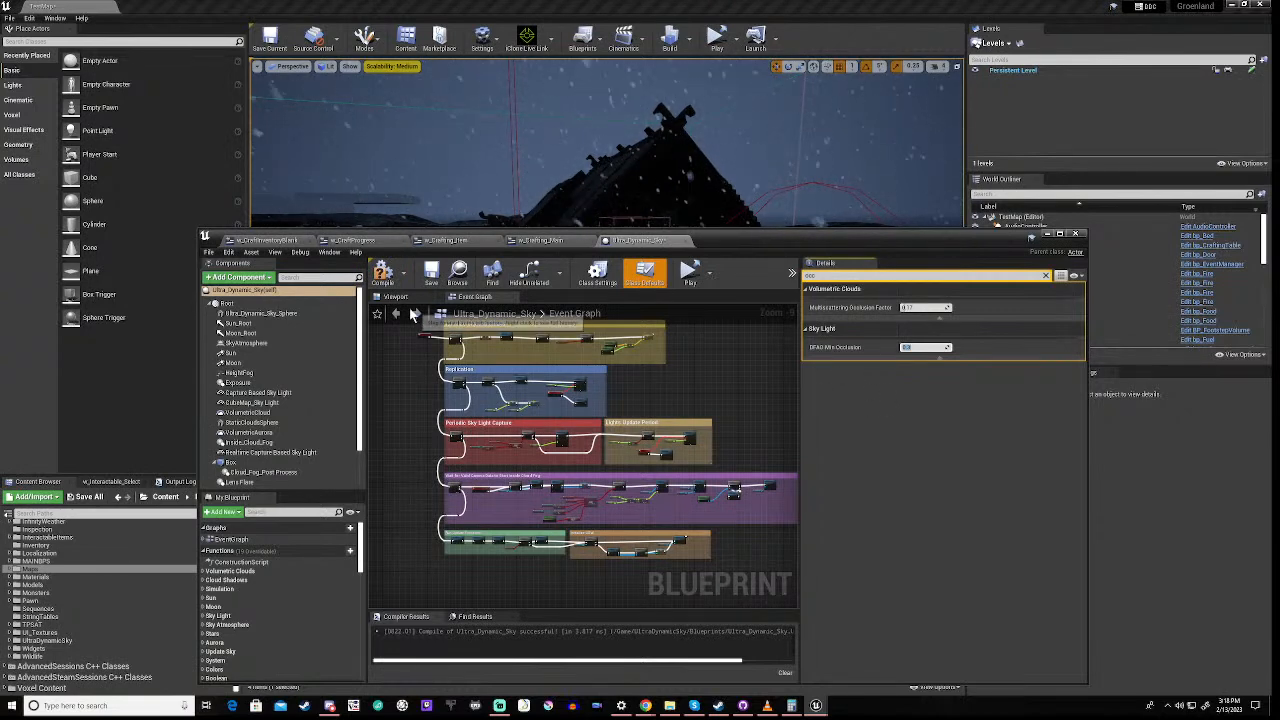
click(388, 285)
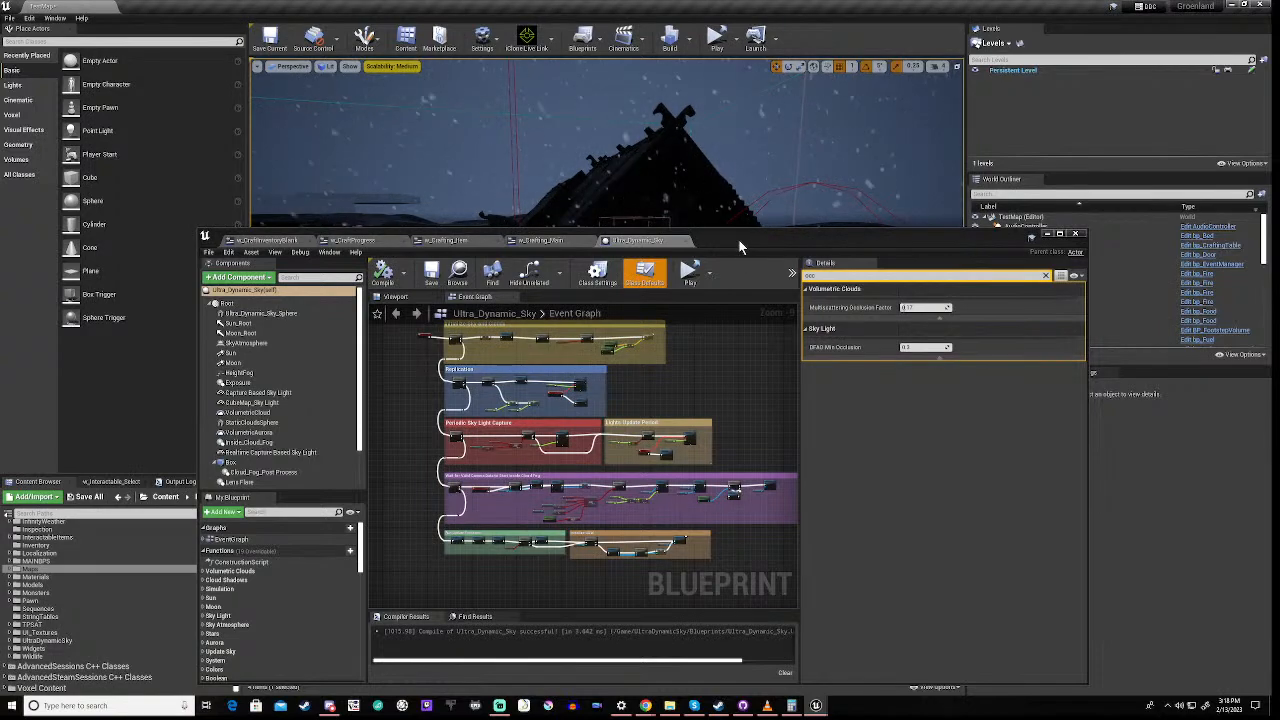
- Clear the blueprint window from the level viewport and launch the game, saving TestMap first
drag(739, 240, 747, 501)
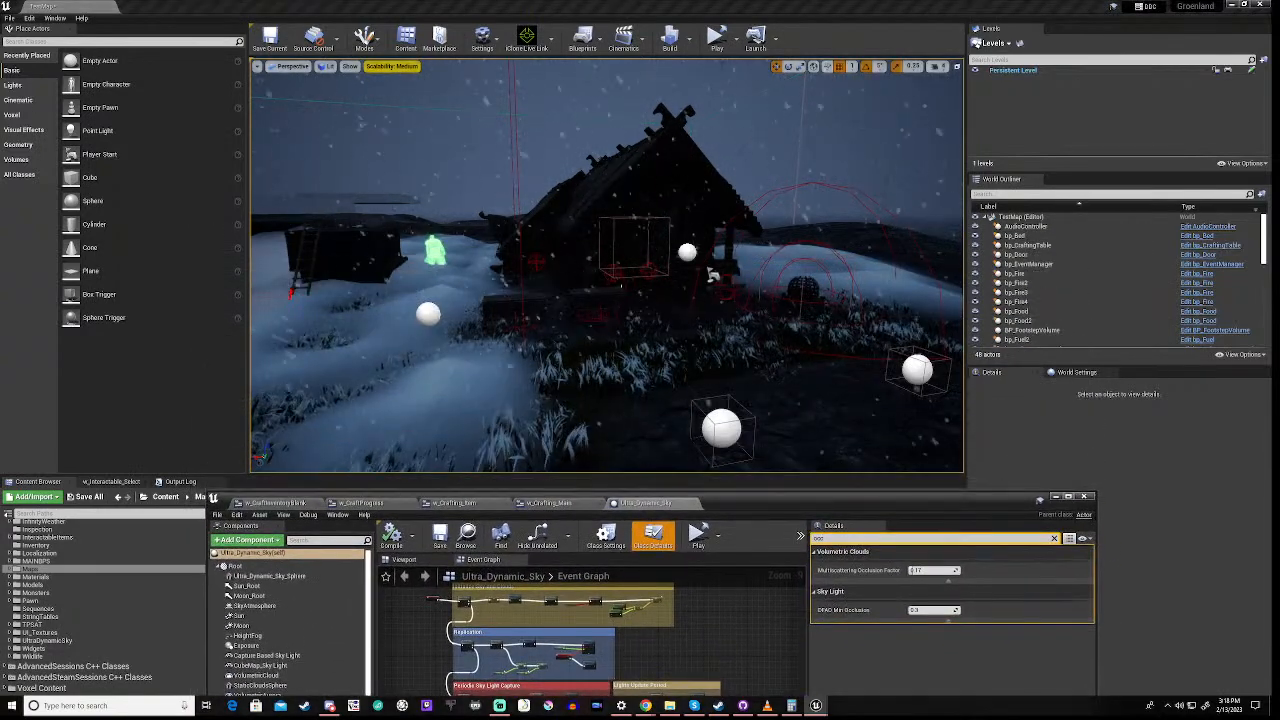
click(716, 40)
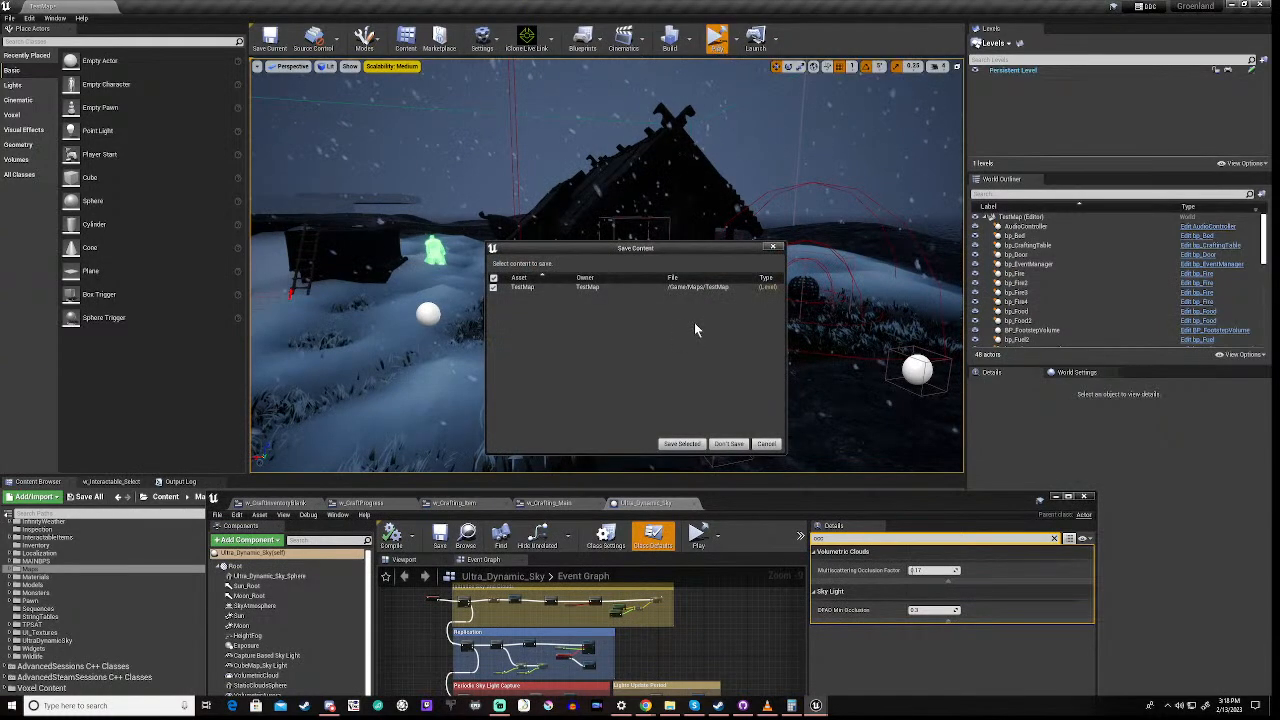
click(676, 445)
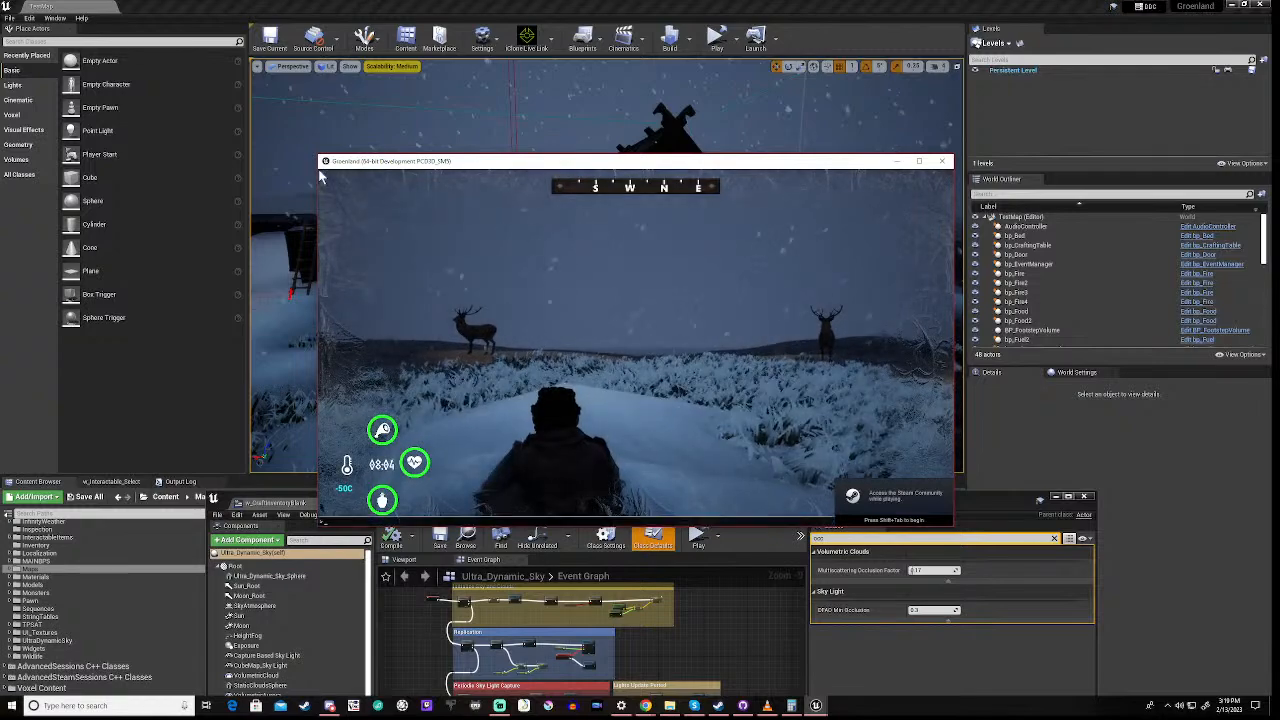
- Show the frame rate and thread timings in the running game with the console commands stat fps and stat unit
key(grave)
text(stat)
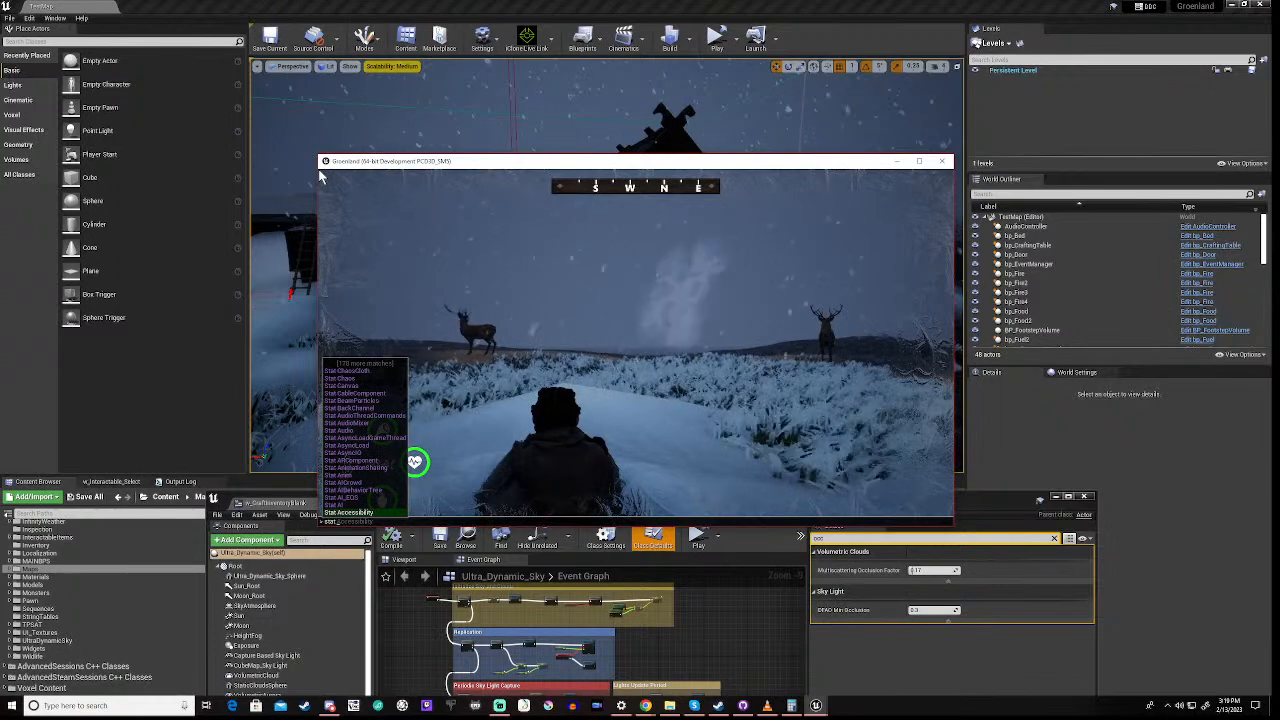
text( fps)
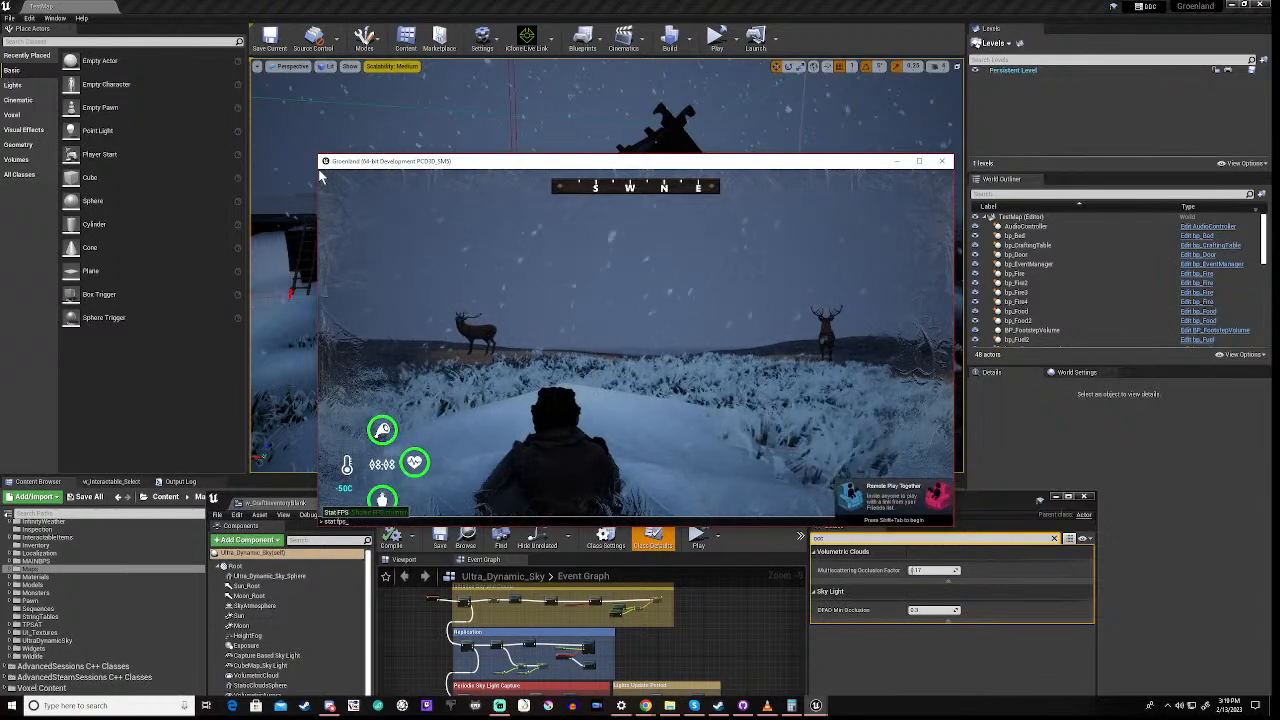
key(Return)
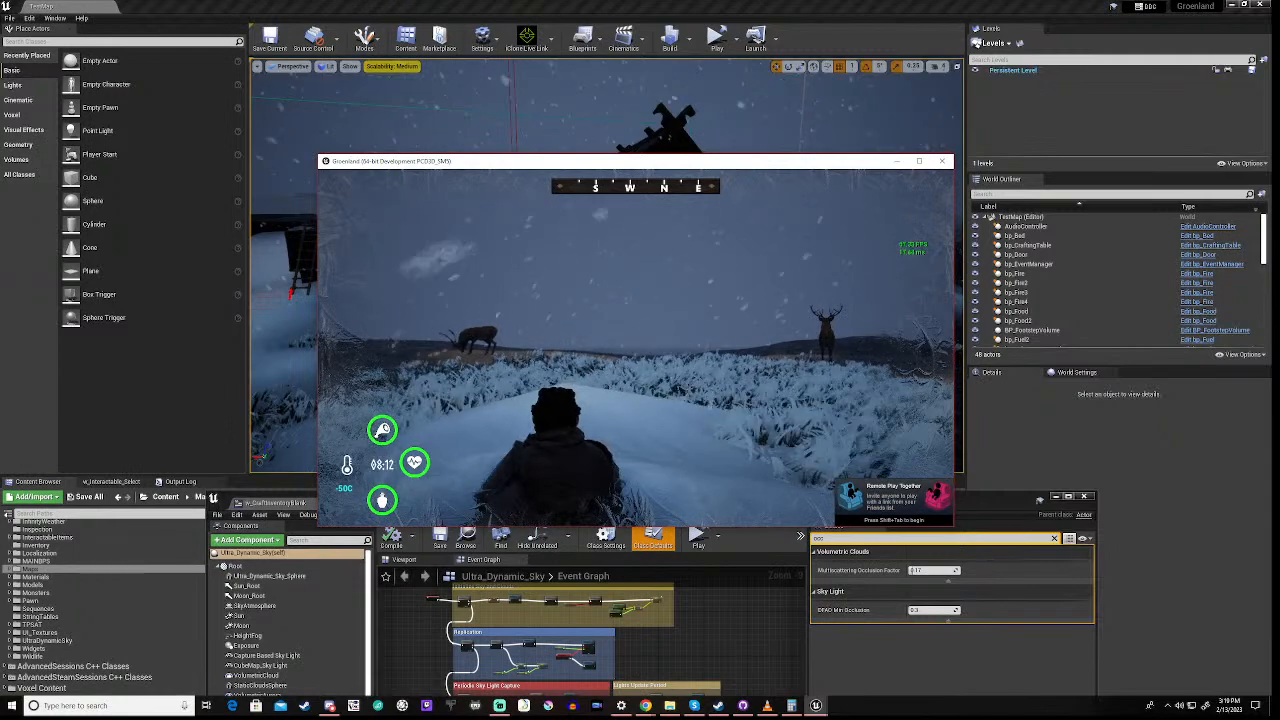
text(stat unit)
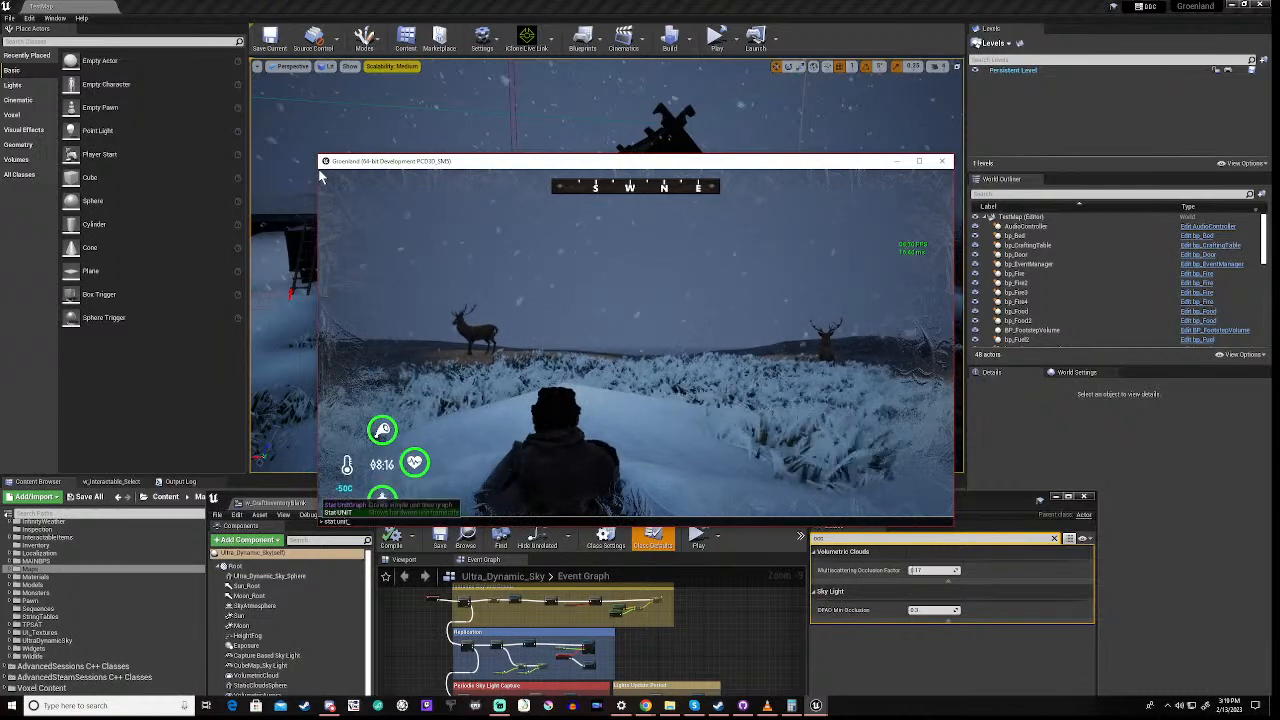
key(Return)
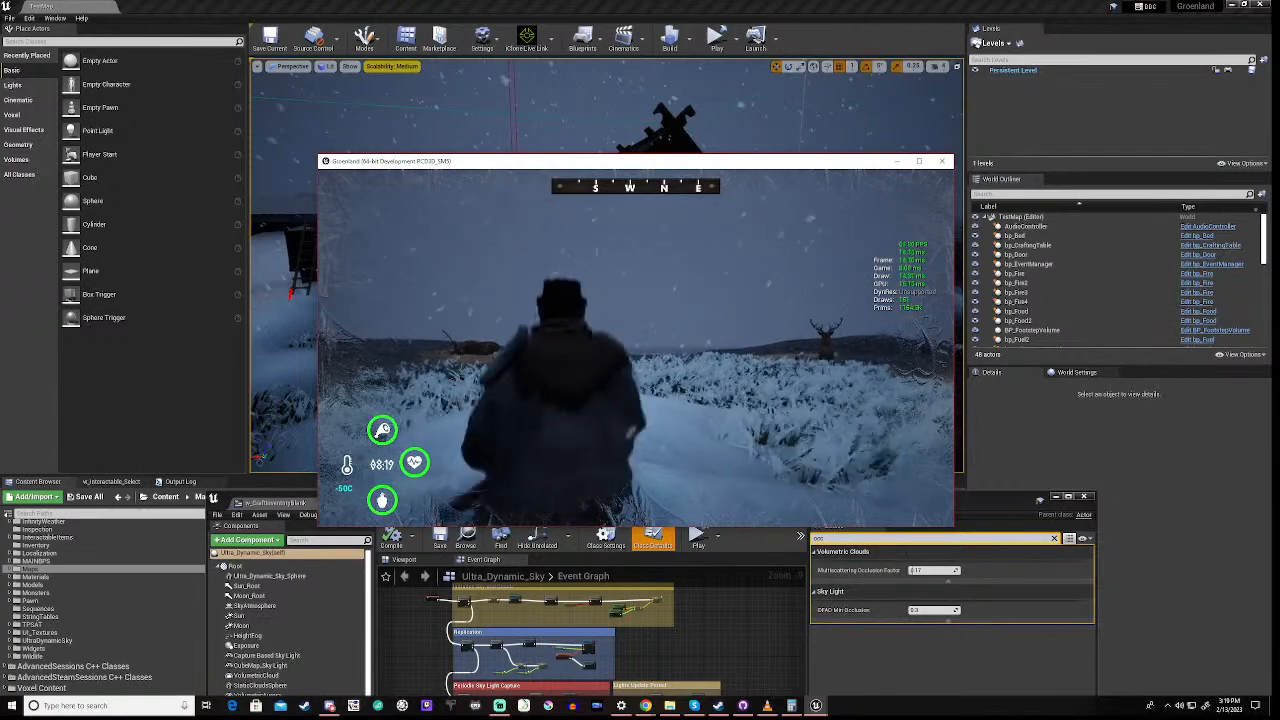
- Walk the character around the wooden house and the snowy shoreline to check the lighting and frame stats
key(w)
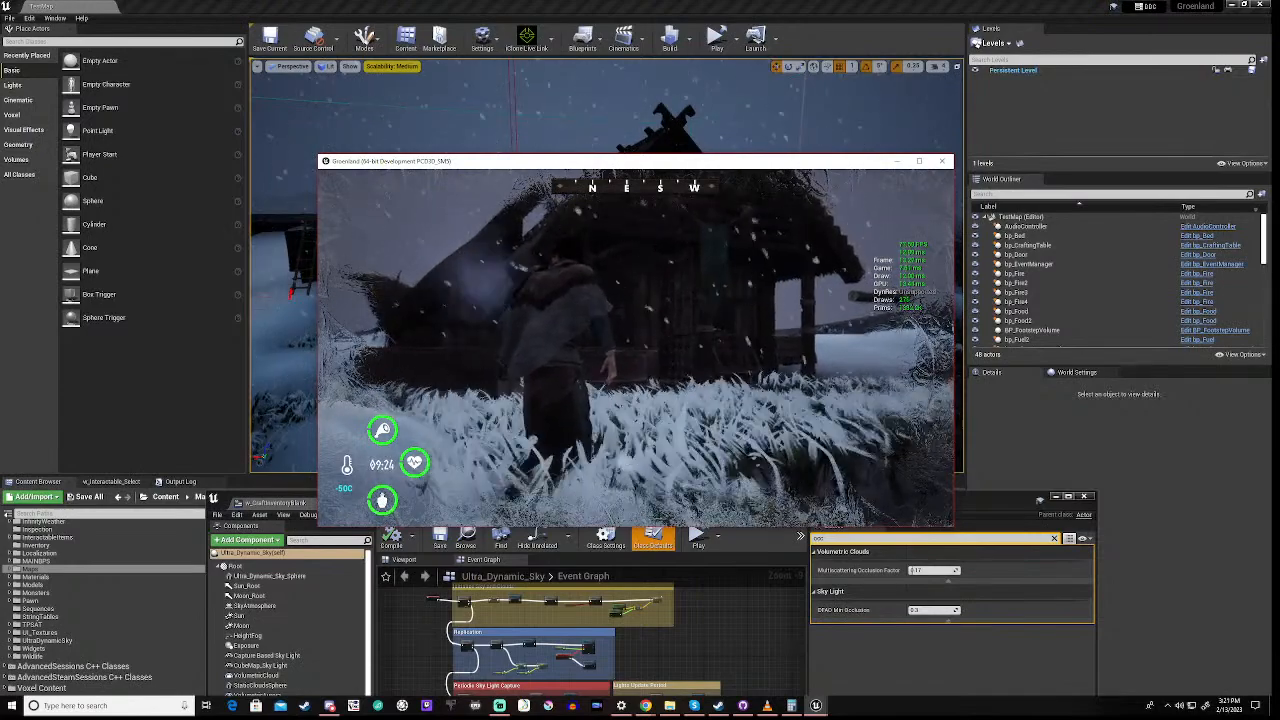
key(w)
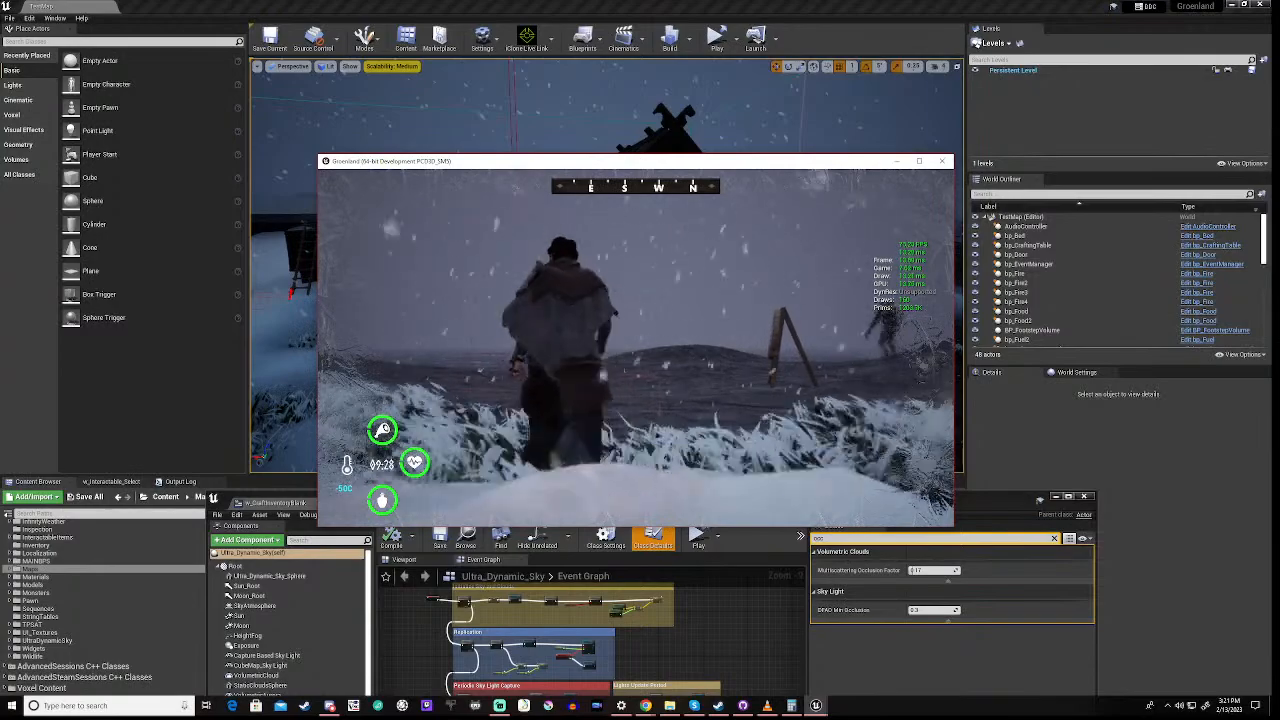
key(w)
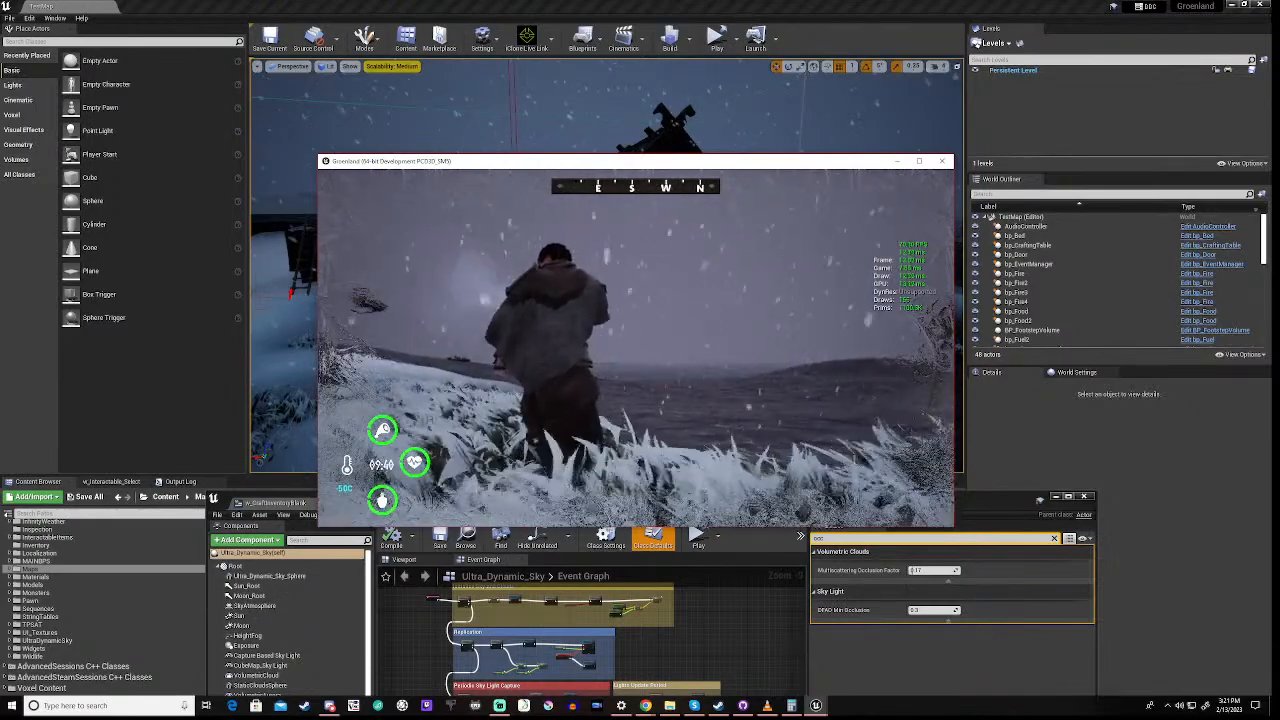
- Leave the game from its pause menu screen, close the game window and return to the editor
key(Escape)
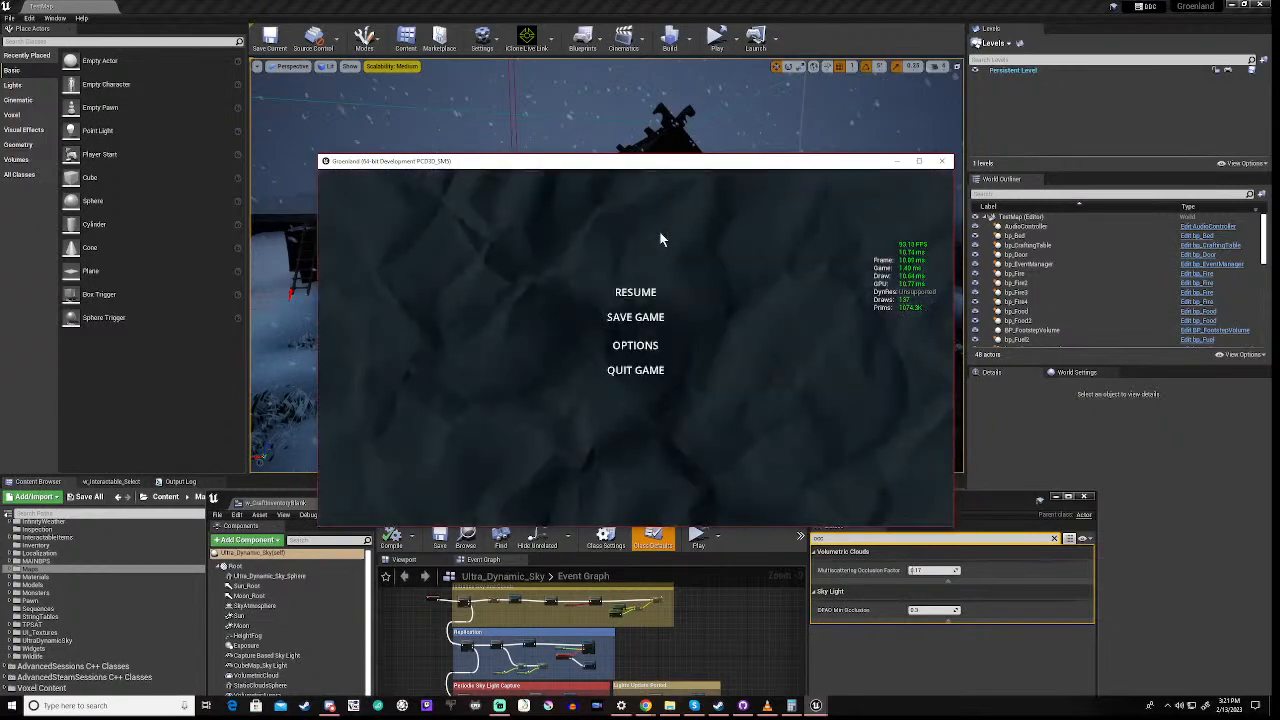
key(Escape)
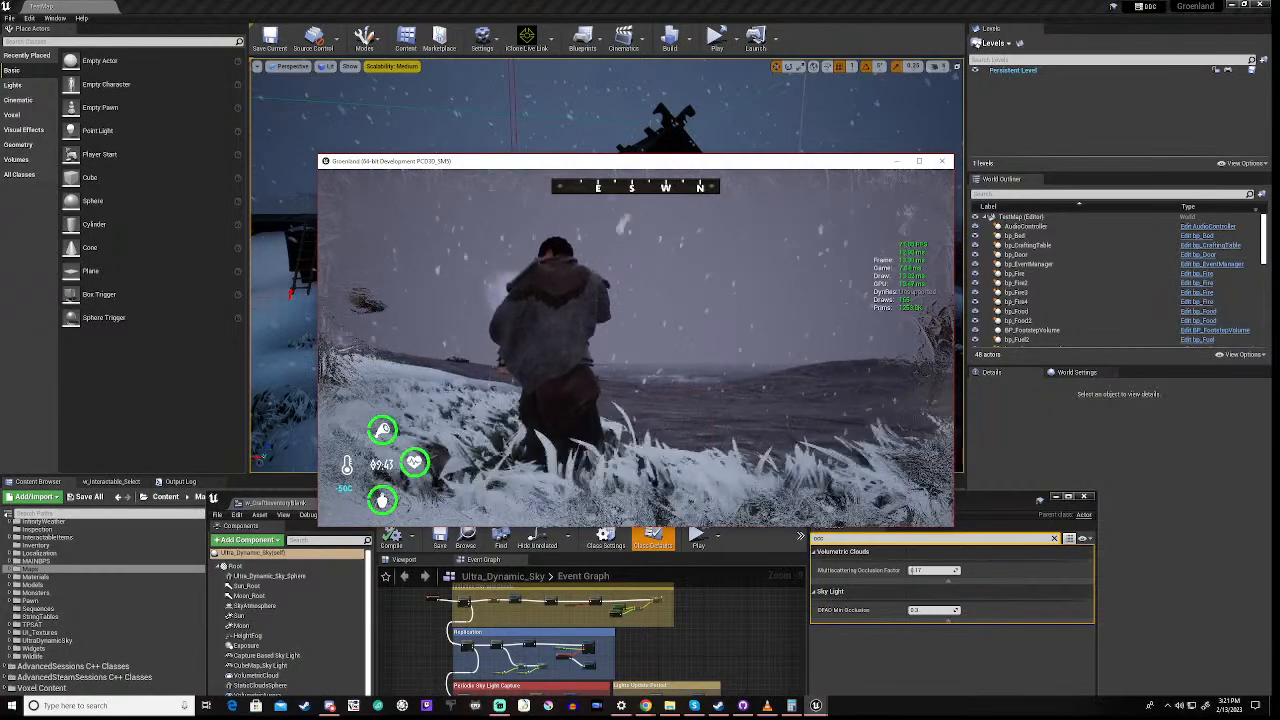
key(Escape)
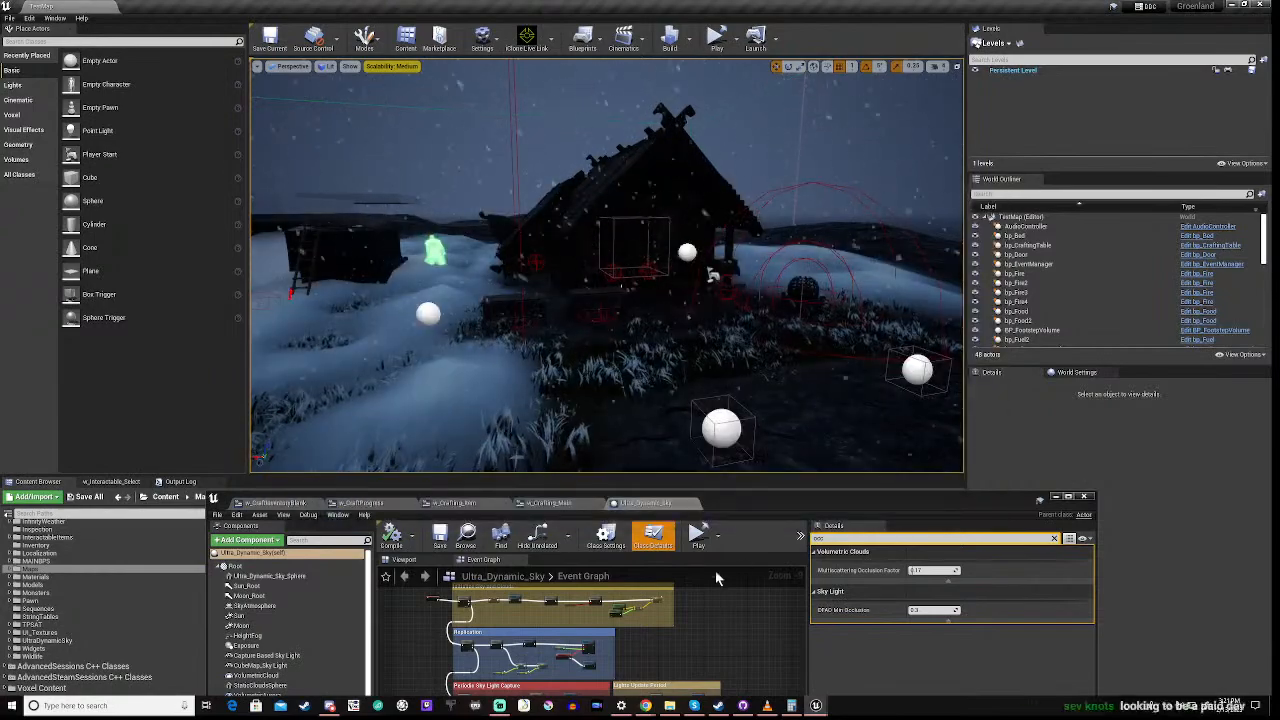
mouse_move(815, 706)
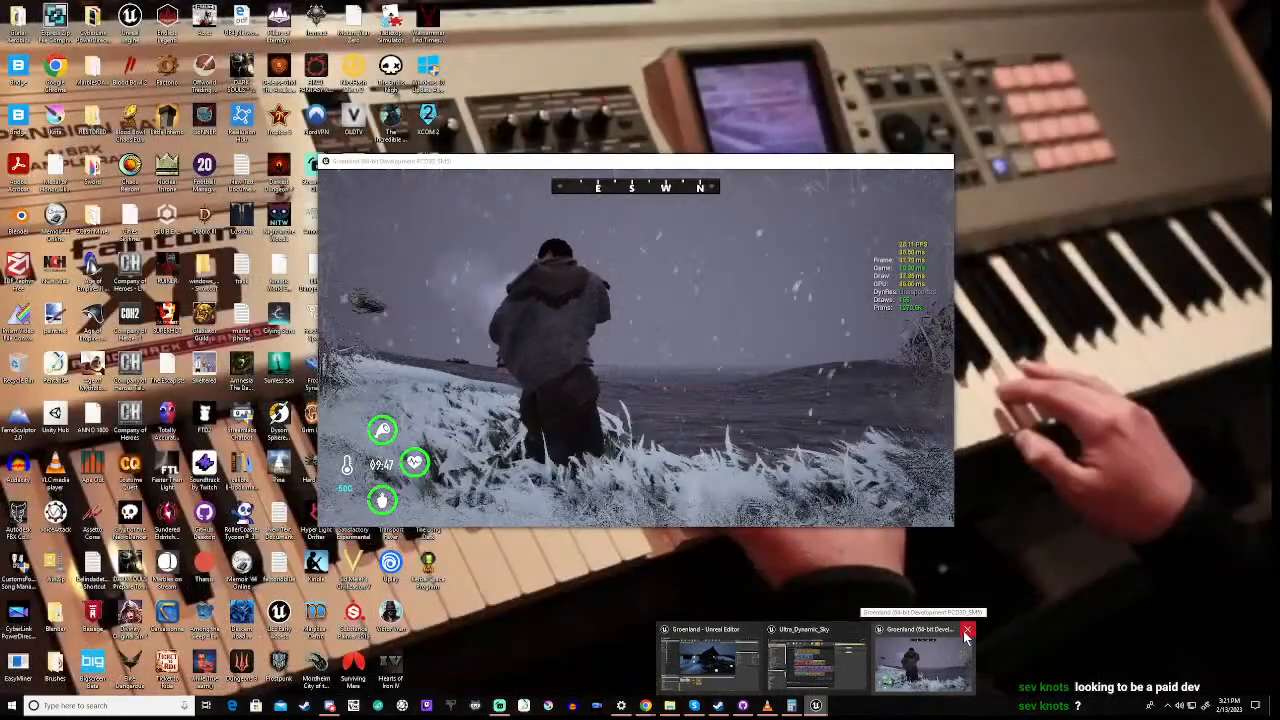
click(966, 631)
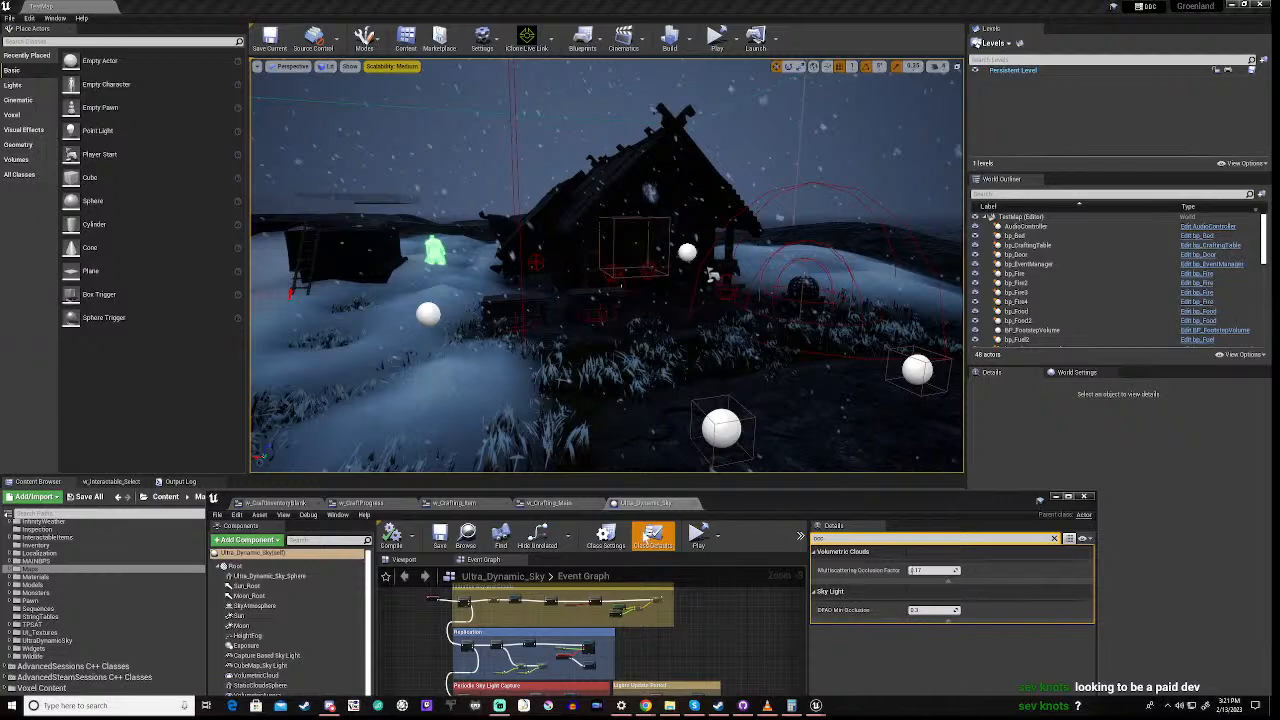
- Set DFAO Min Occlusion to 0.5 in the sky blueprint's Sky Light settings and recompile it
drag(795, 502, 787, 407)
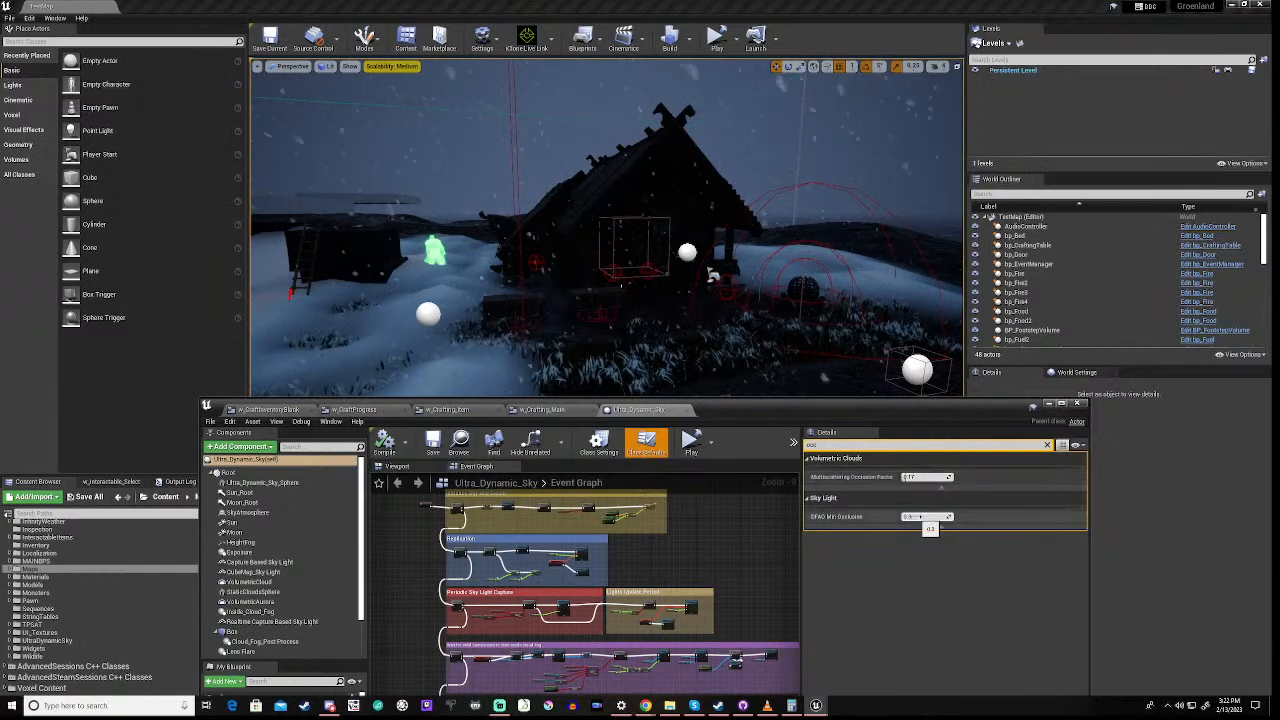
click(929, 517)
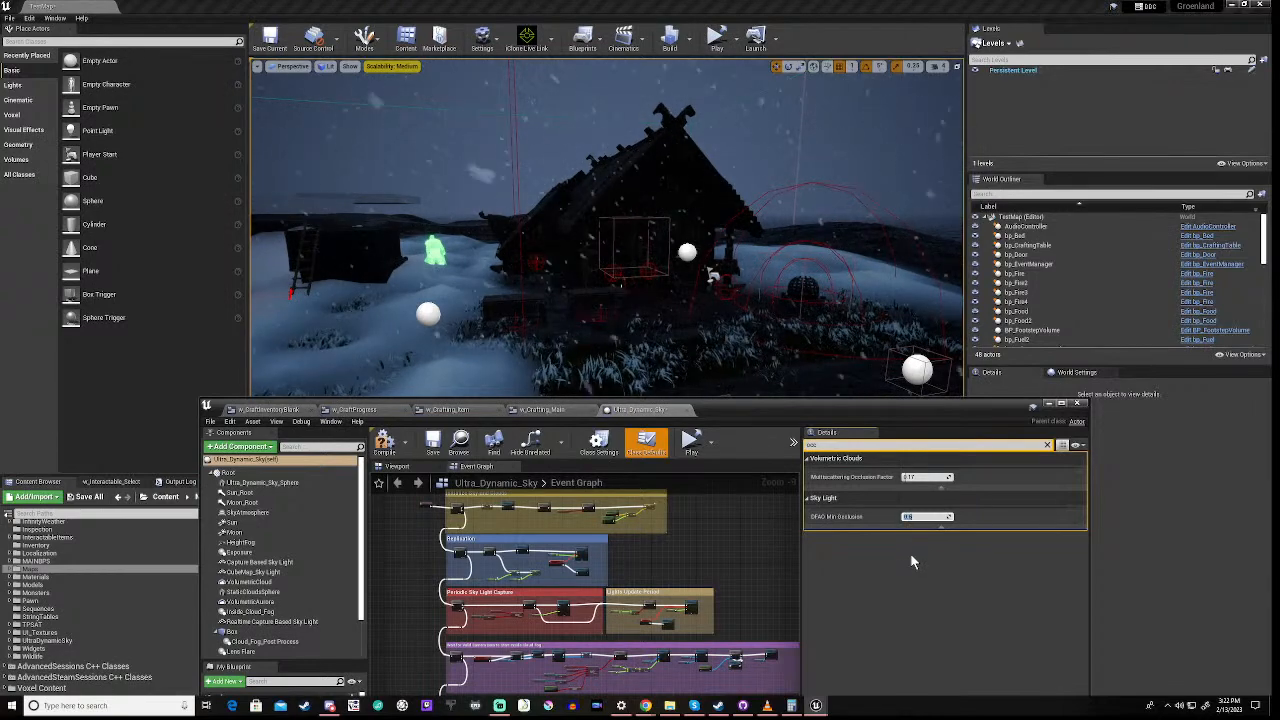
click(922, 516)
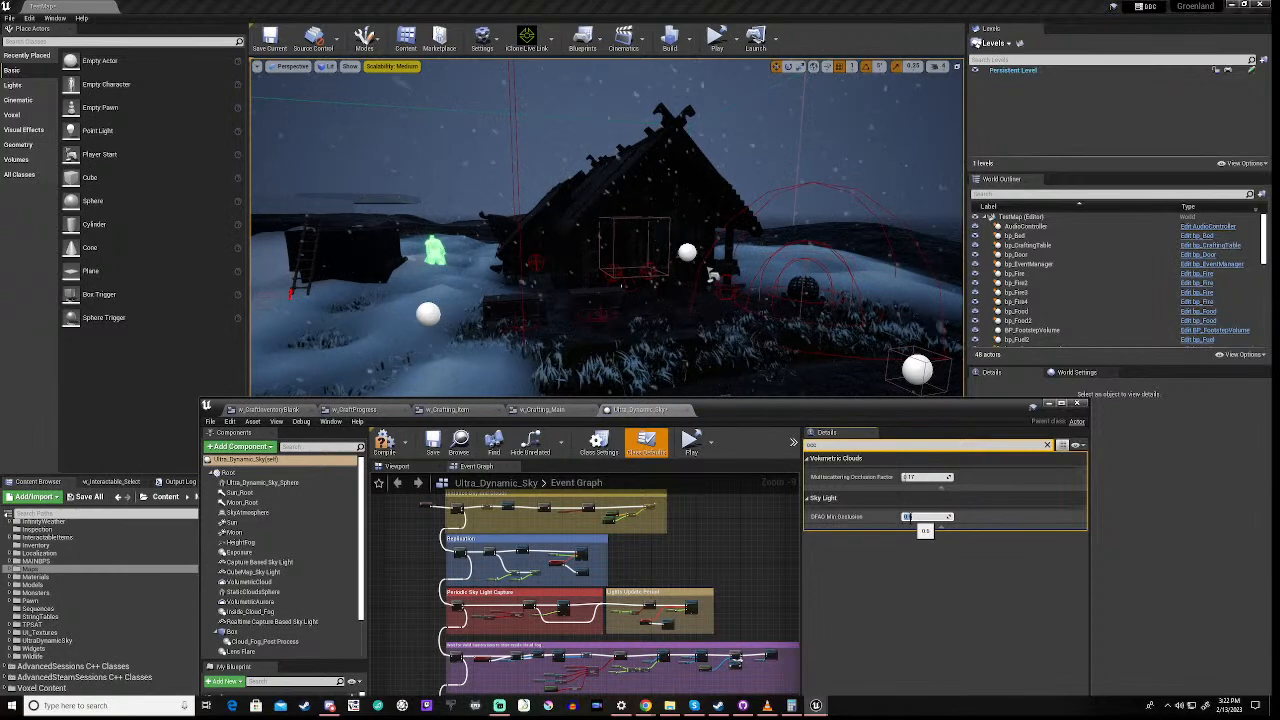
click(386, 446)
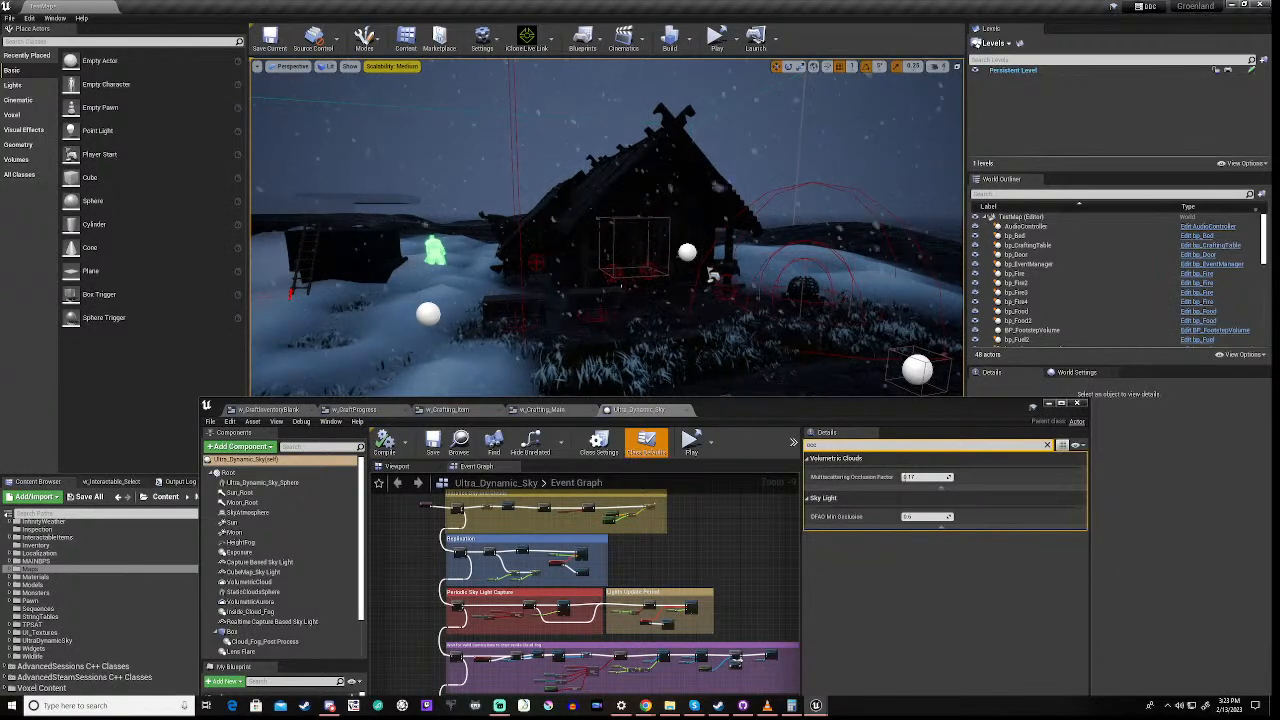
- Clear the blueprint window from the viewport, save TestMap and launch the standalone game
drag(726, 407, 692, 489)
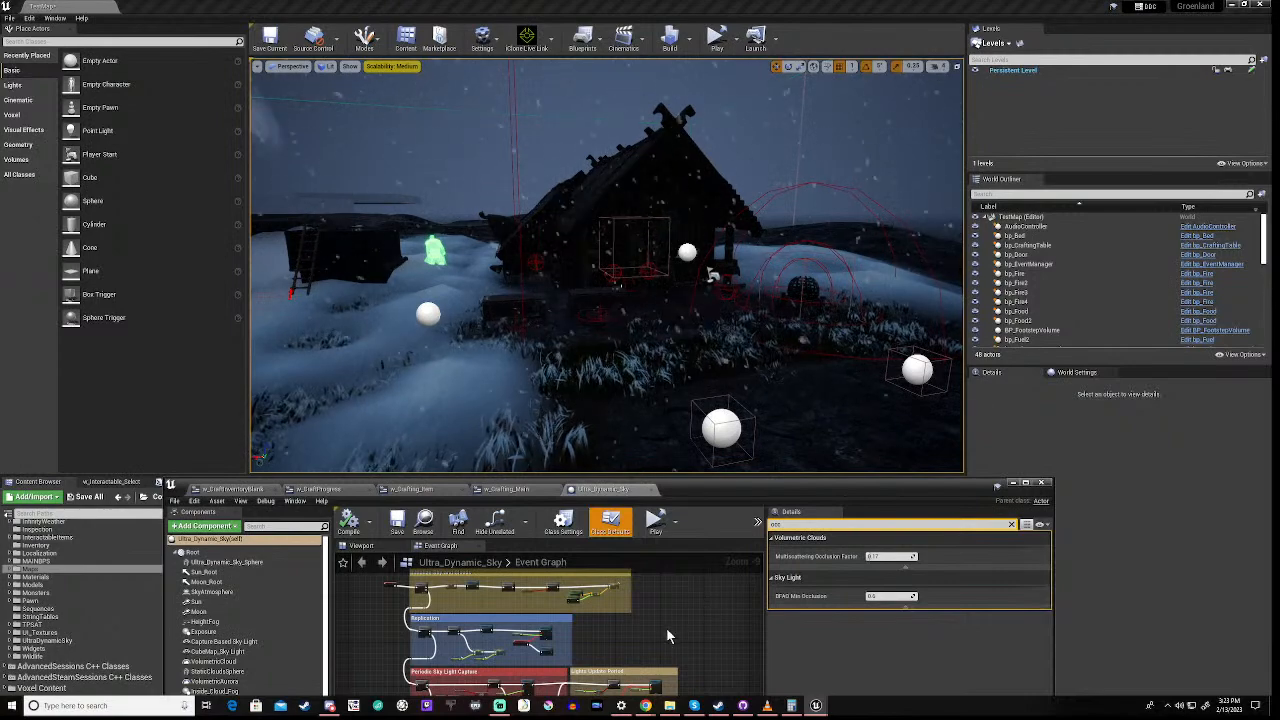
click(716, 40)
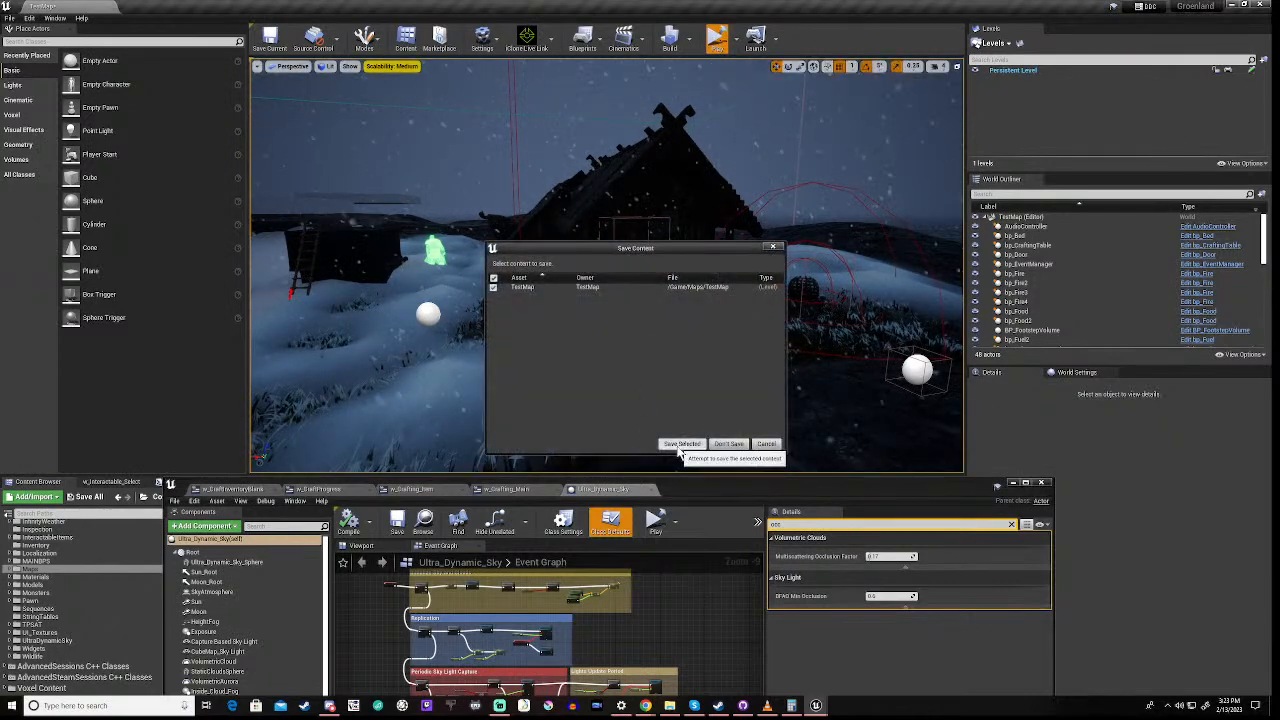
click(681, 444)
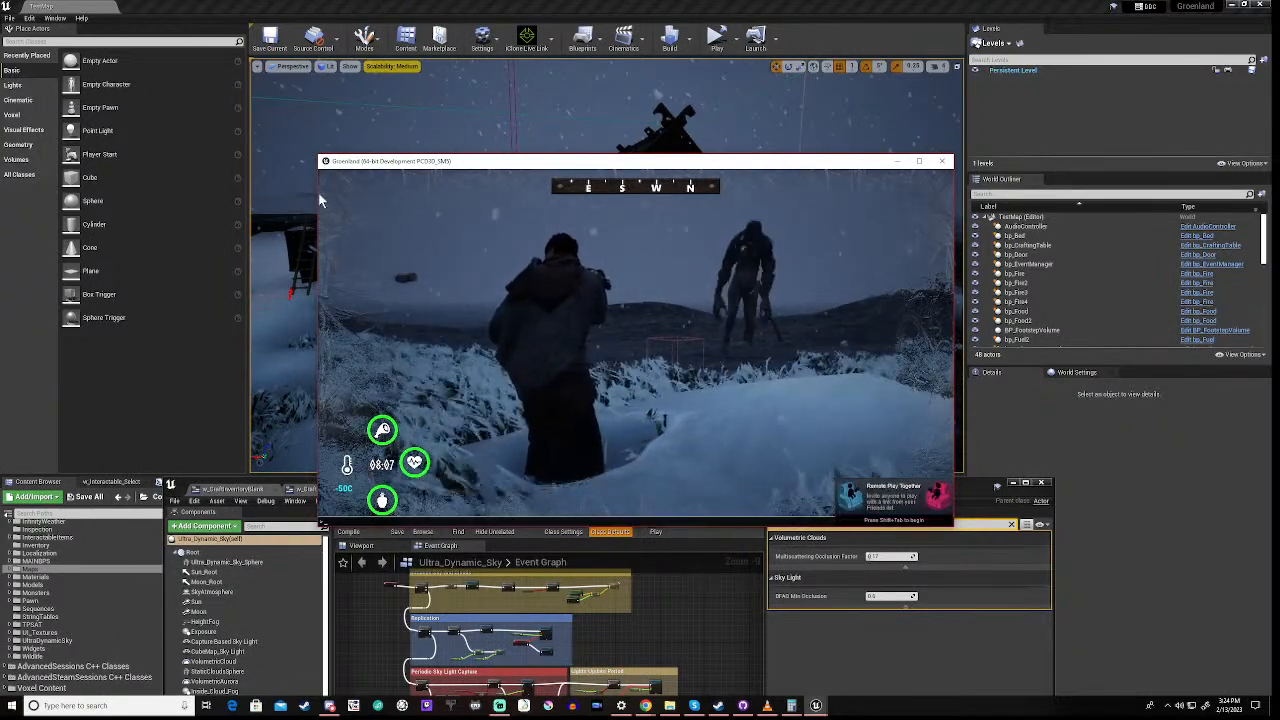
- Display the frame rate and thread timings in the relaunched game with the console commands stat fps and stat unit
key(grave)
text(stat)
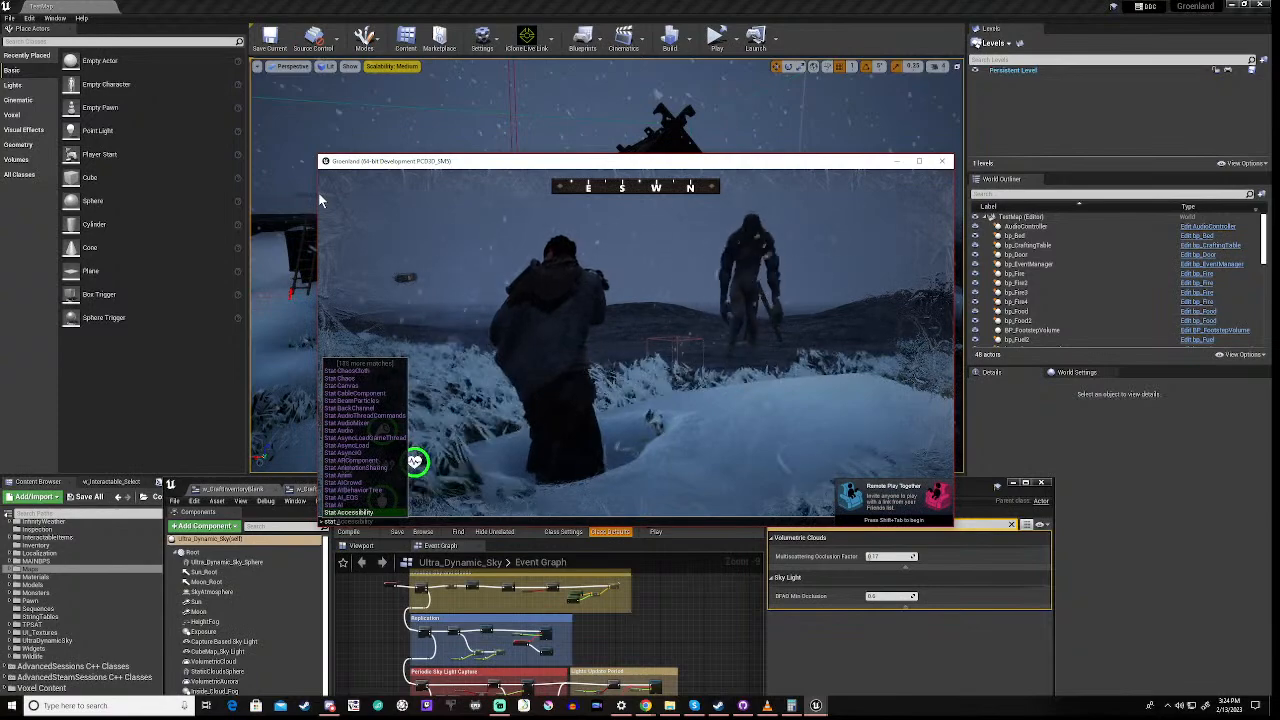
text( fps)
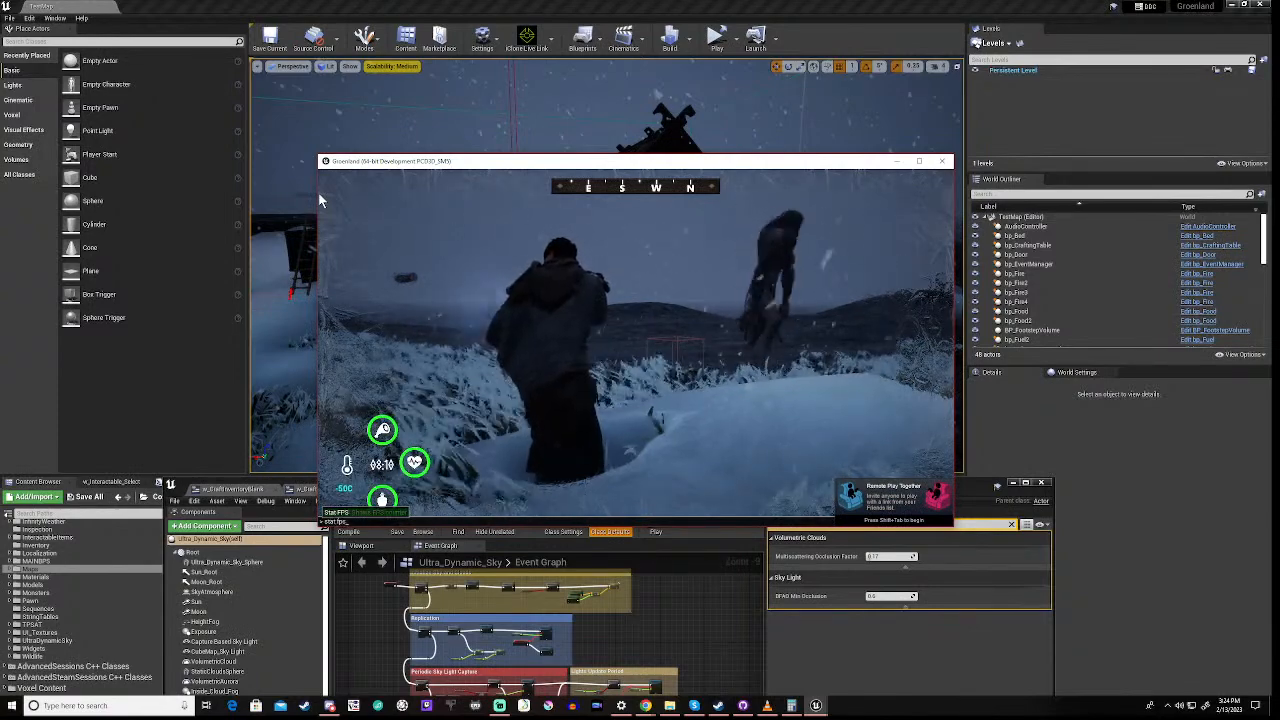
key(Return)
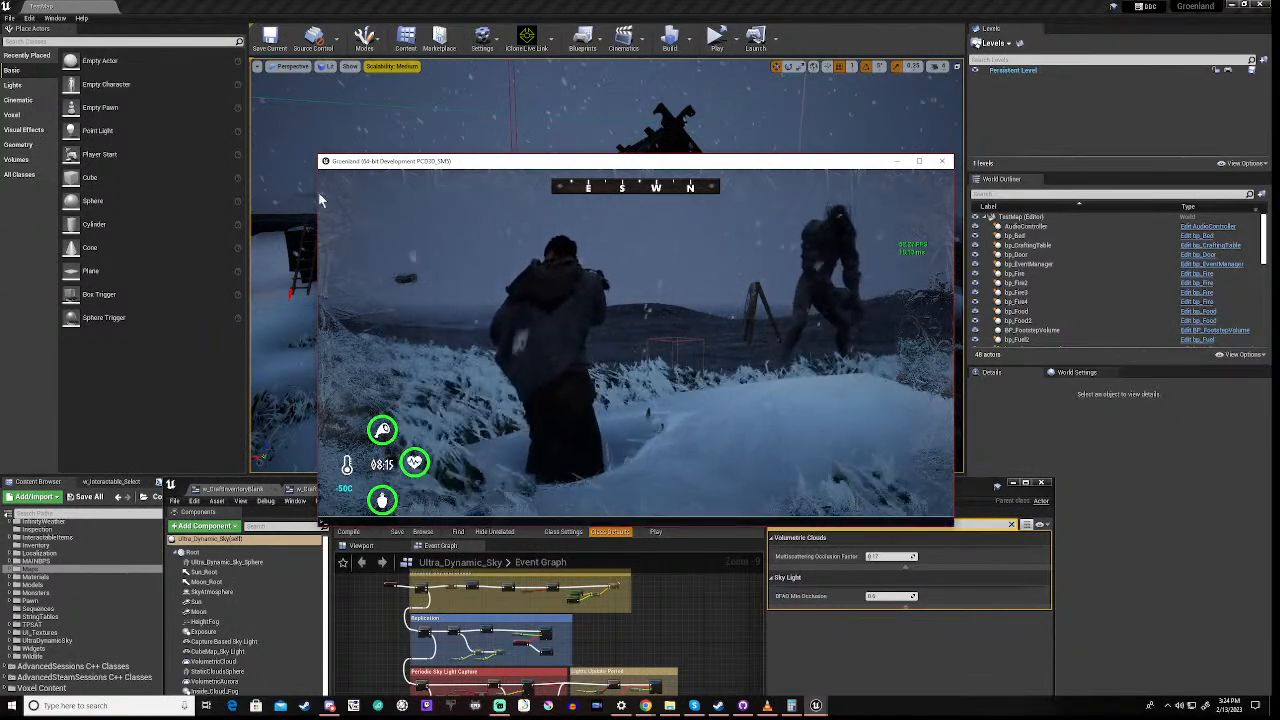
key(grave)
text(sta)
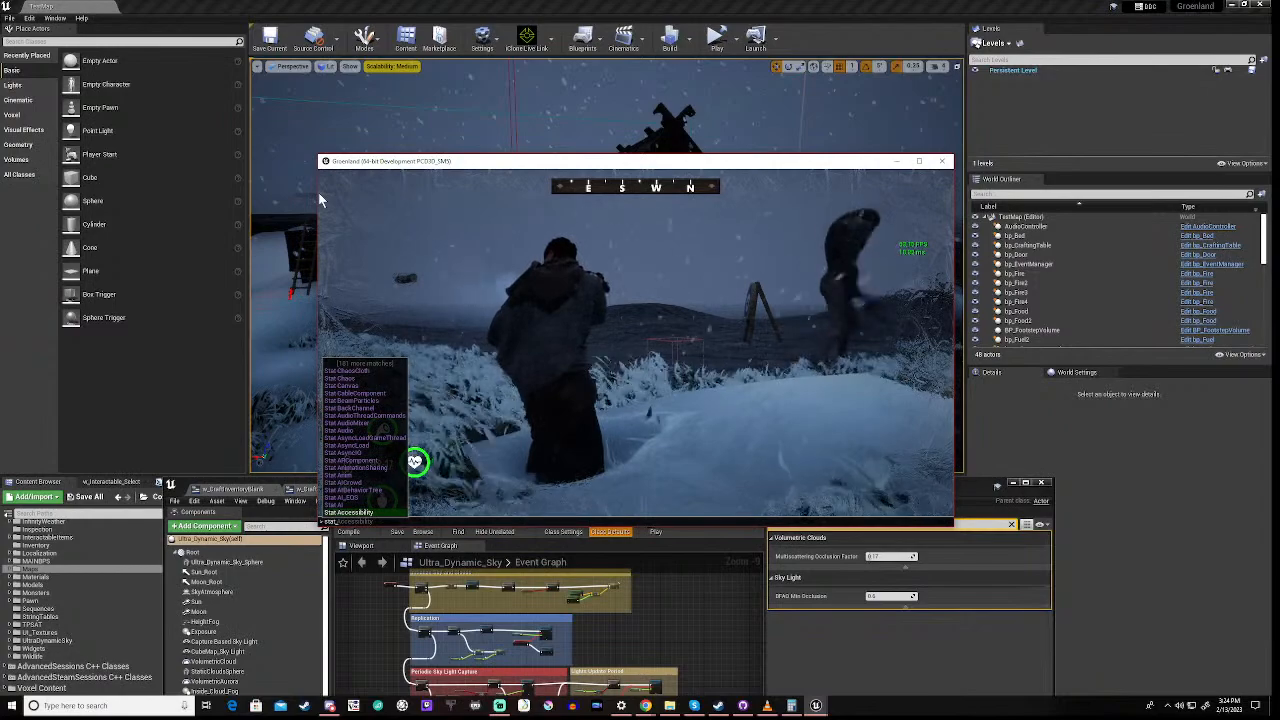
text(t unit)
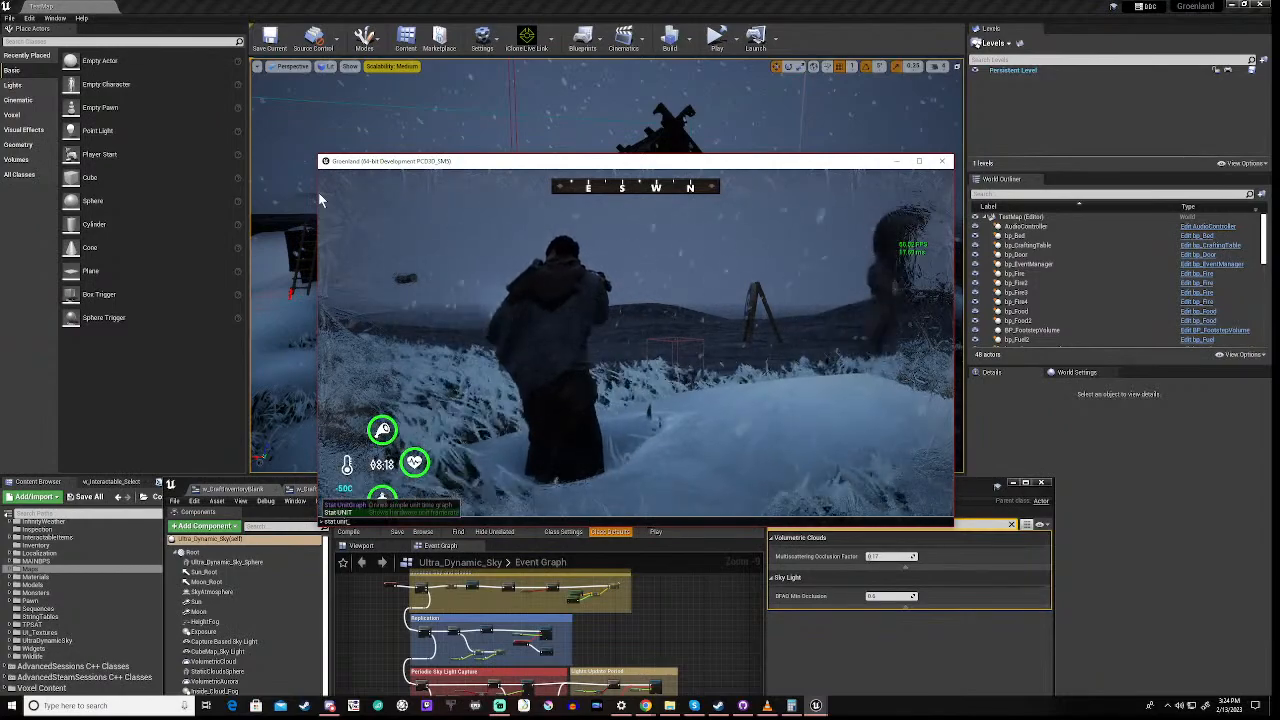
key(Return)
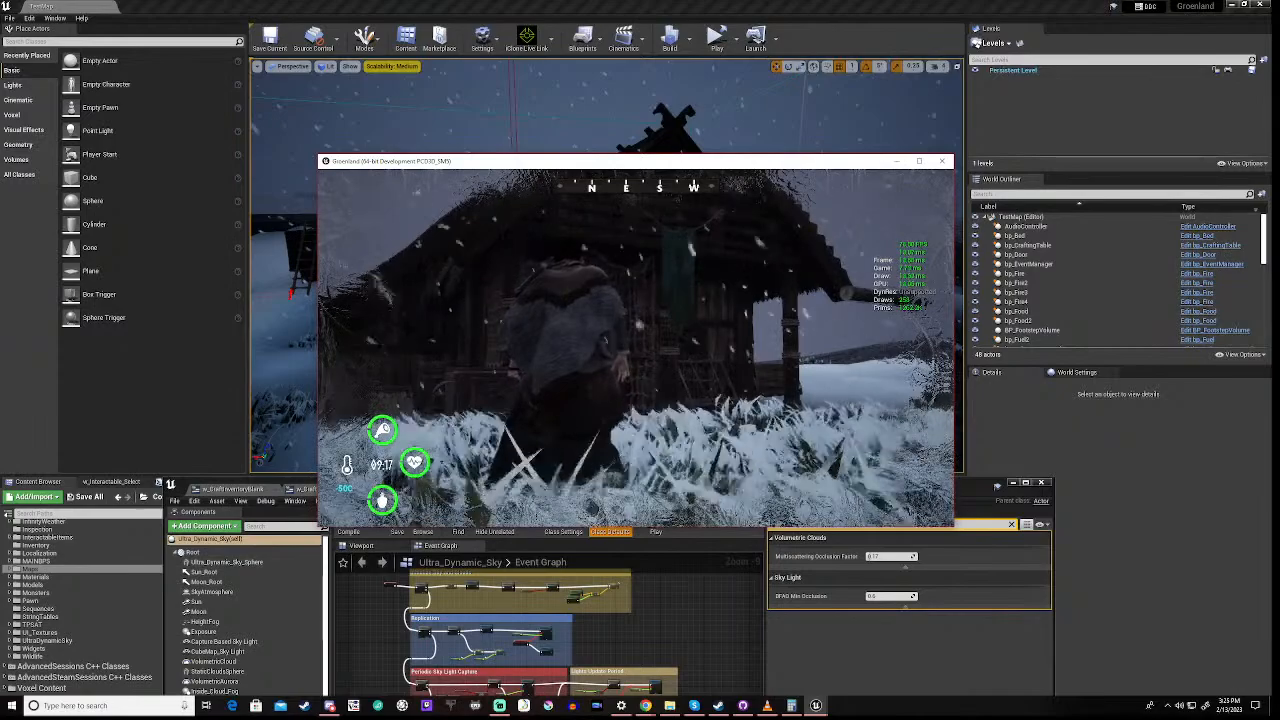
- Walk the character around the wooden house and past the outdoor crates to compare the lighting and timing stats
key(w)
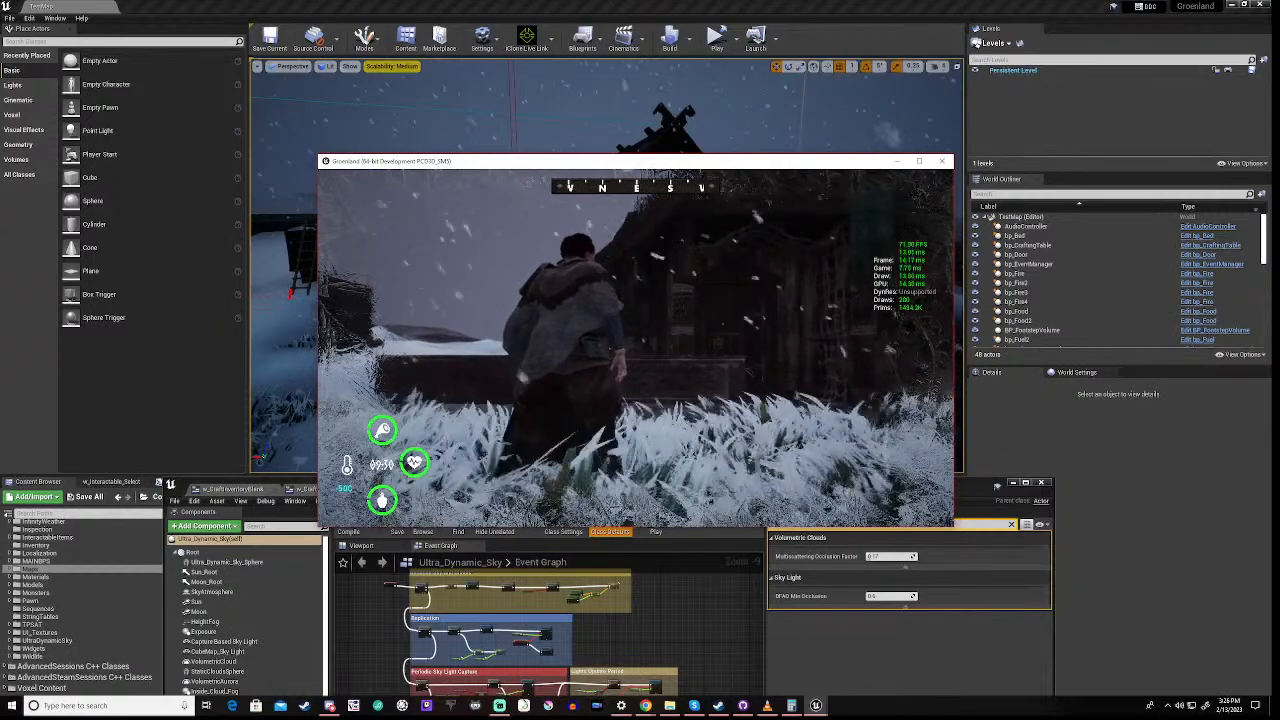
key(Escape)
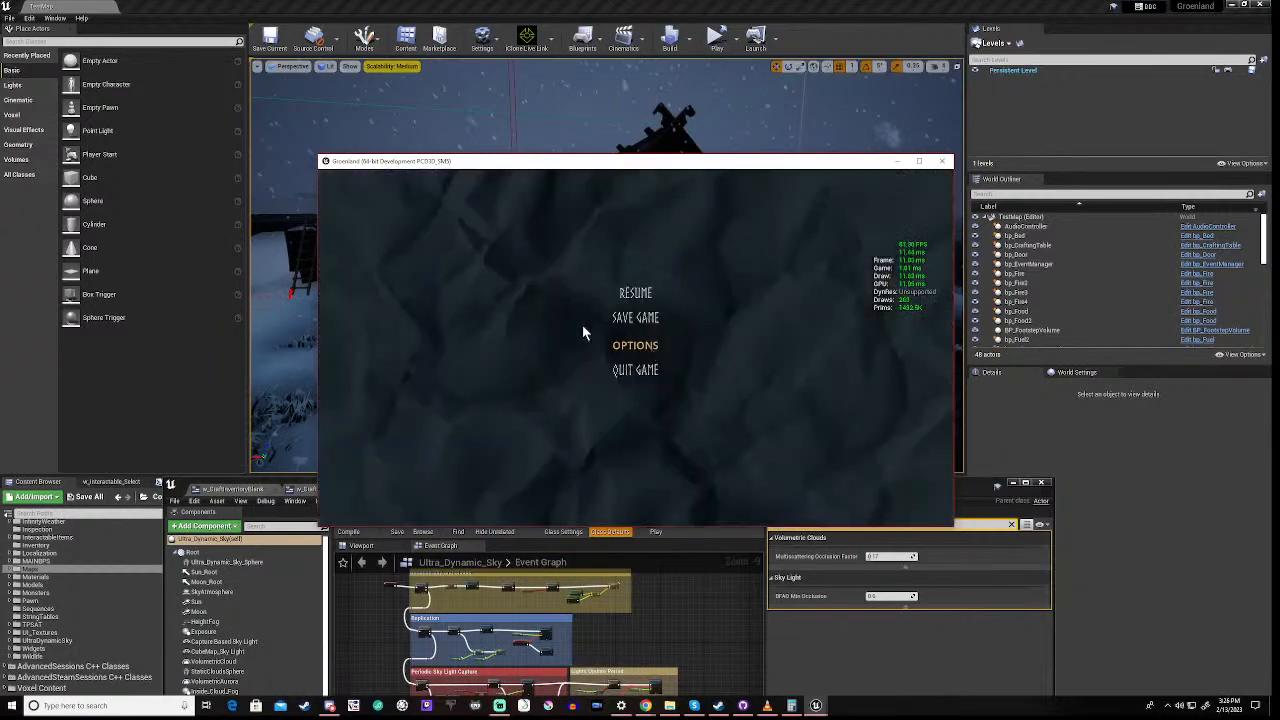
key(Escape)
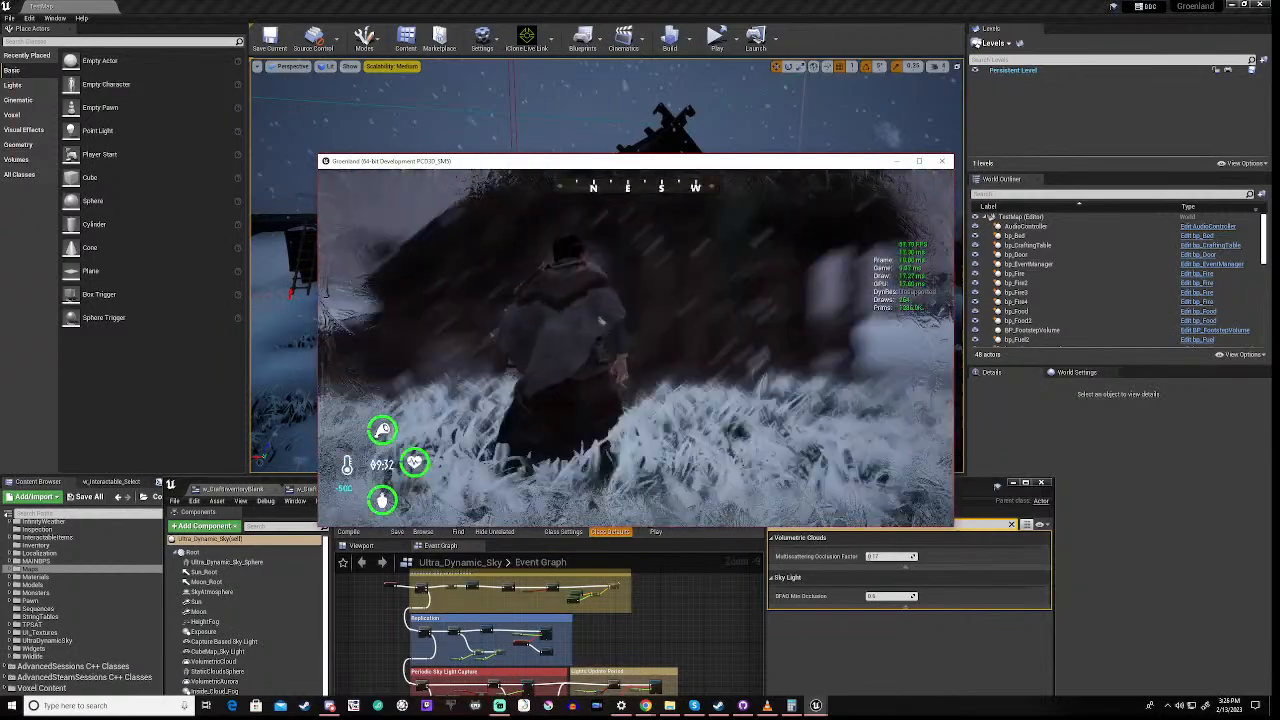
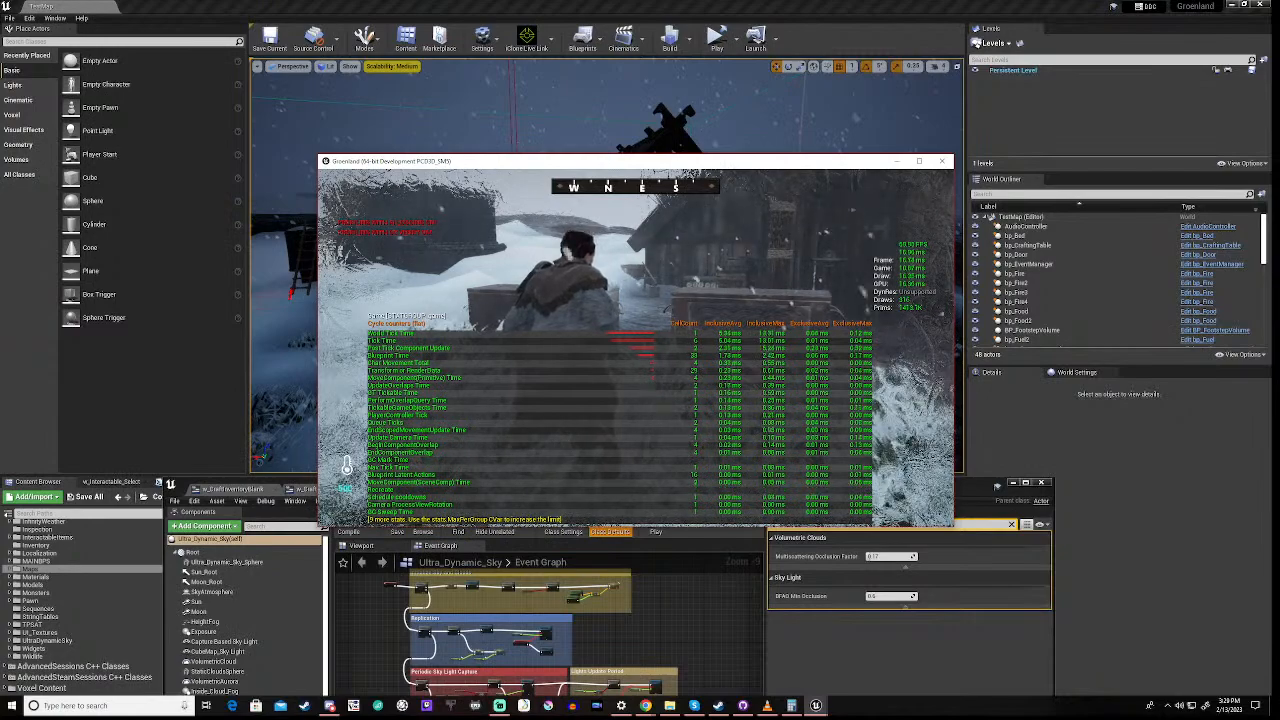
key(w)
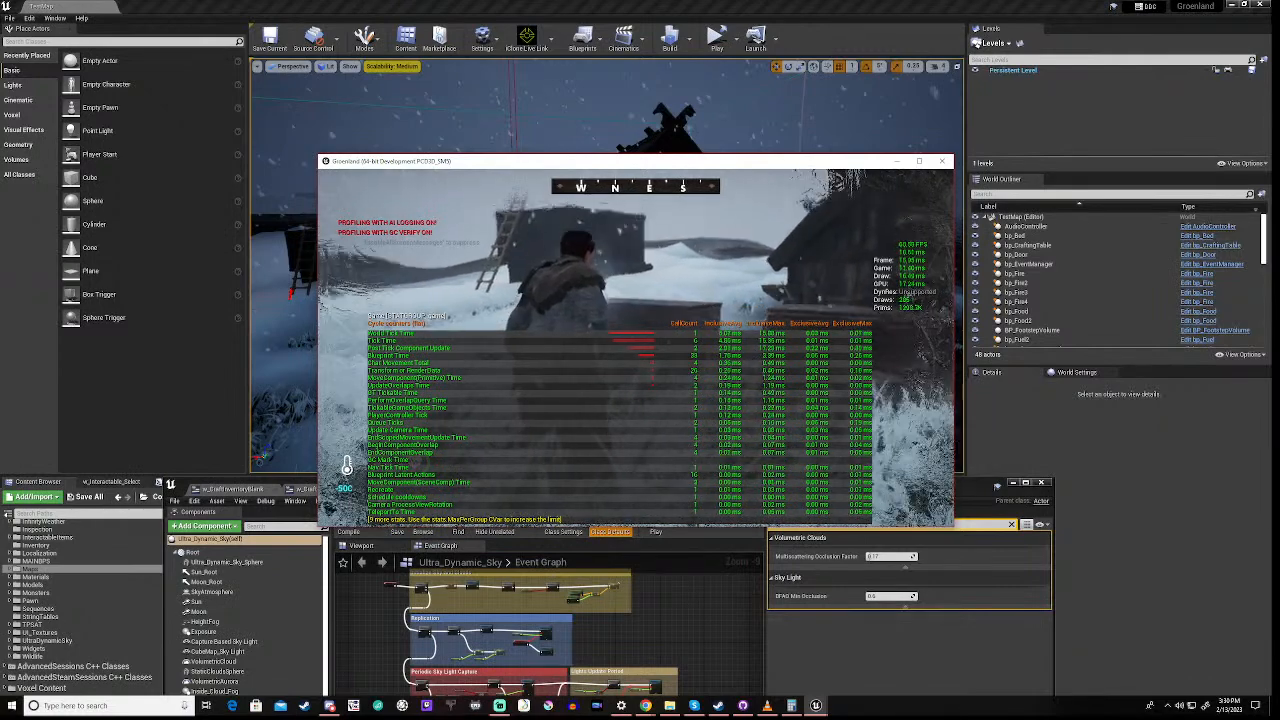
key(w)
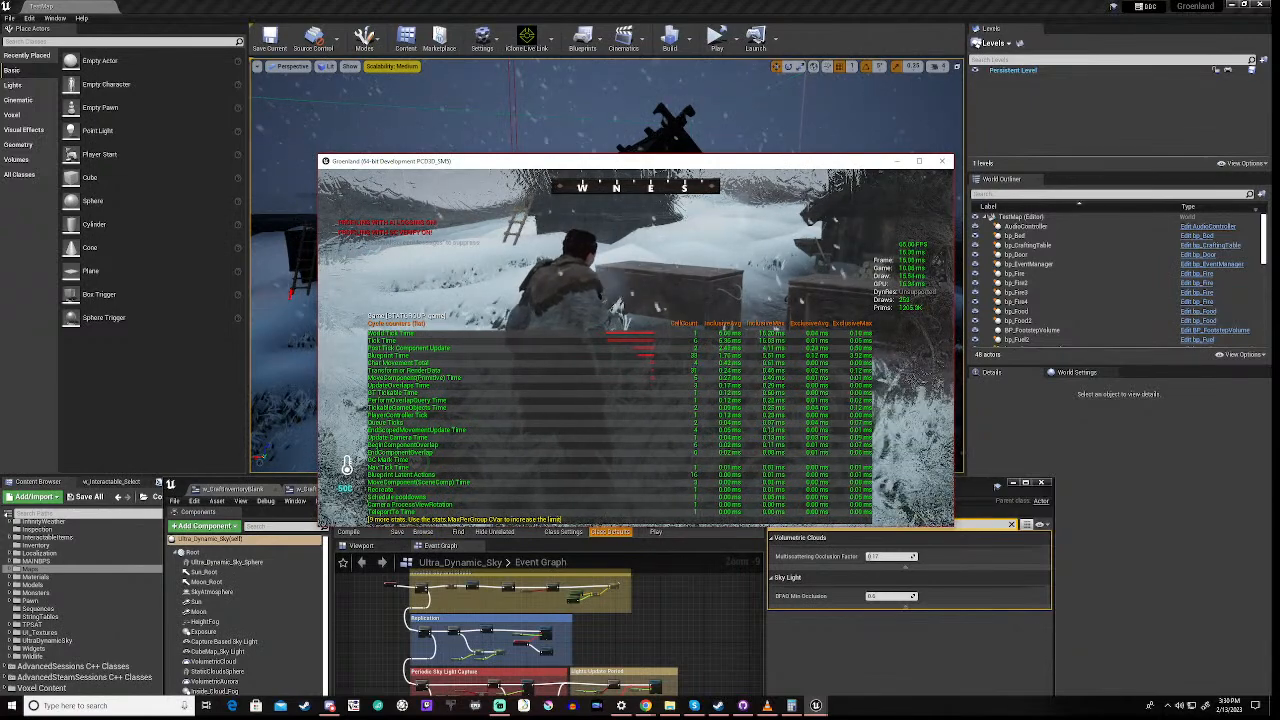
- Hide the detailed game tick statistics with the console command stat game
key(grave)
text(st)
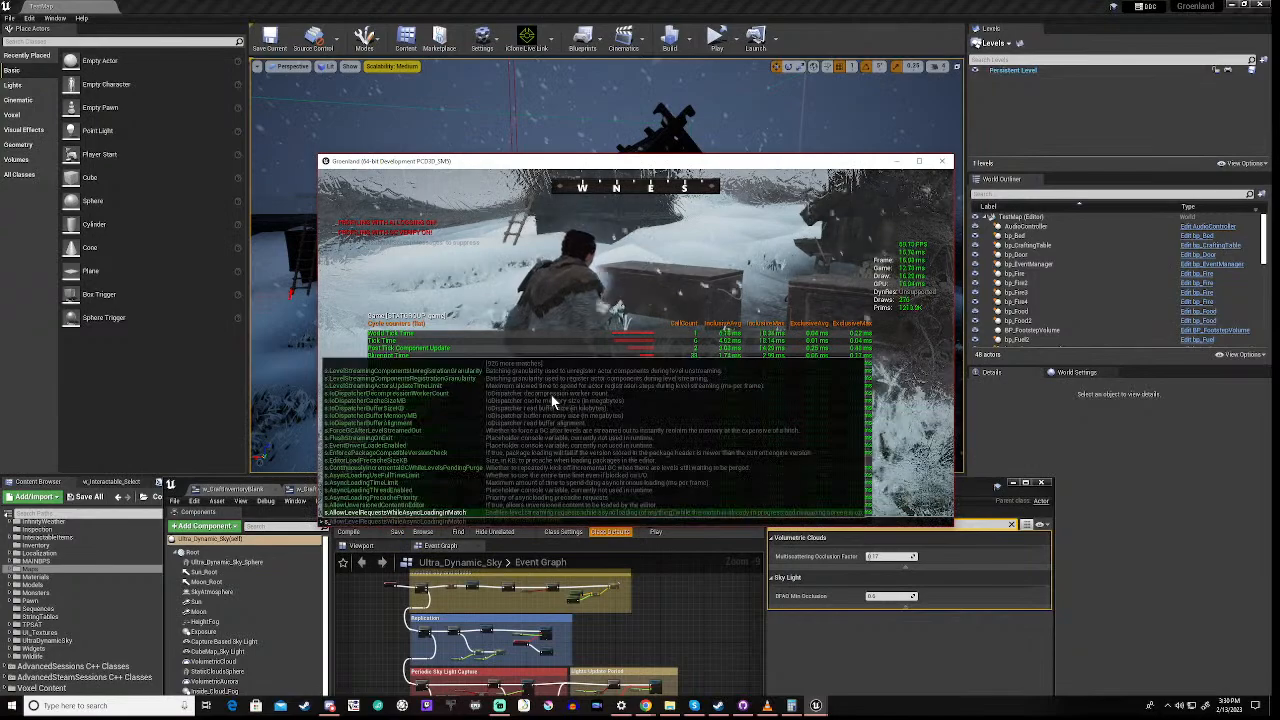
text(at)
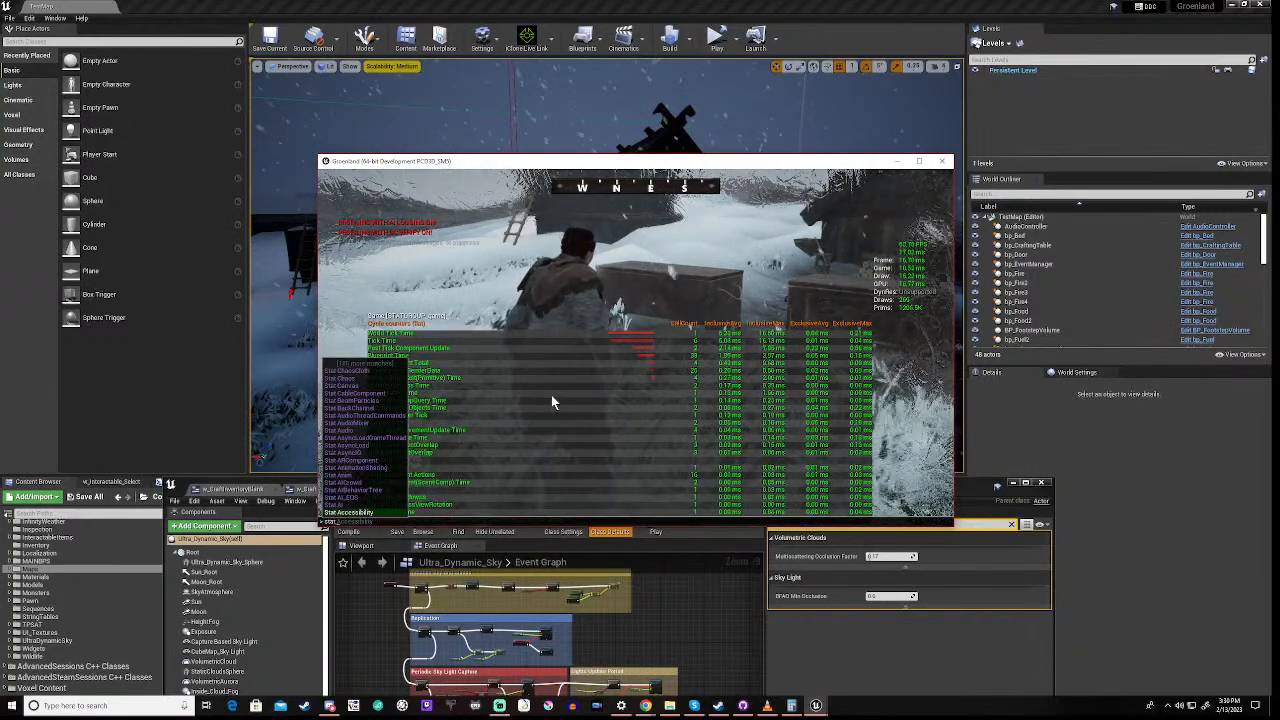
text( game)
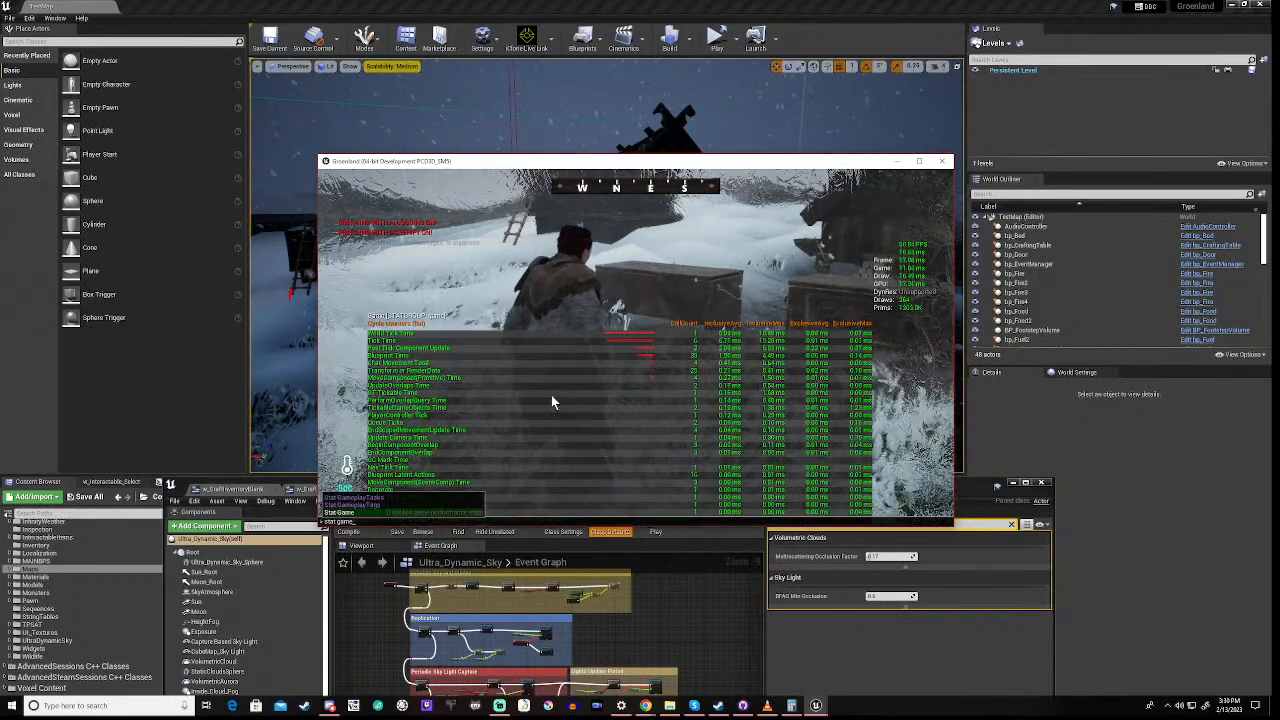
key(Return)
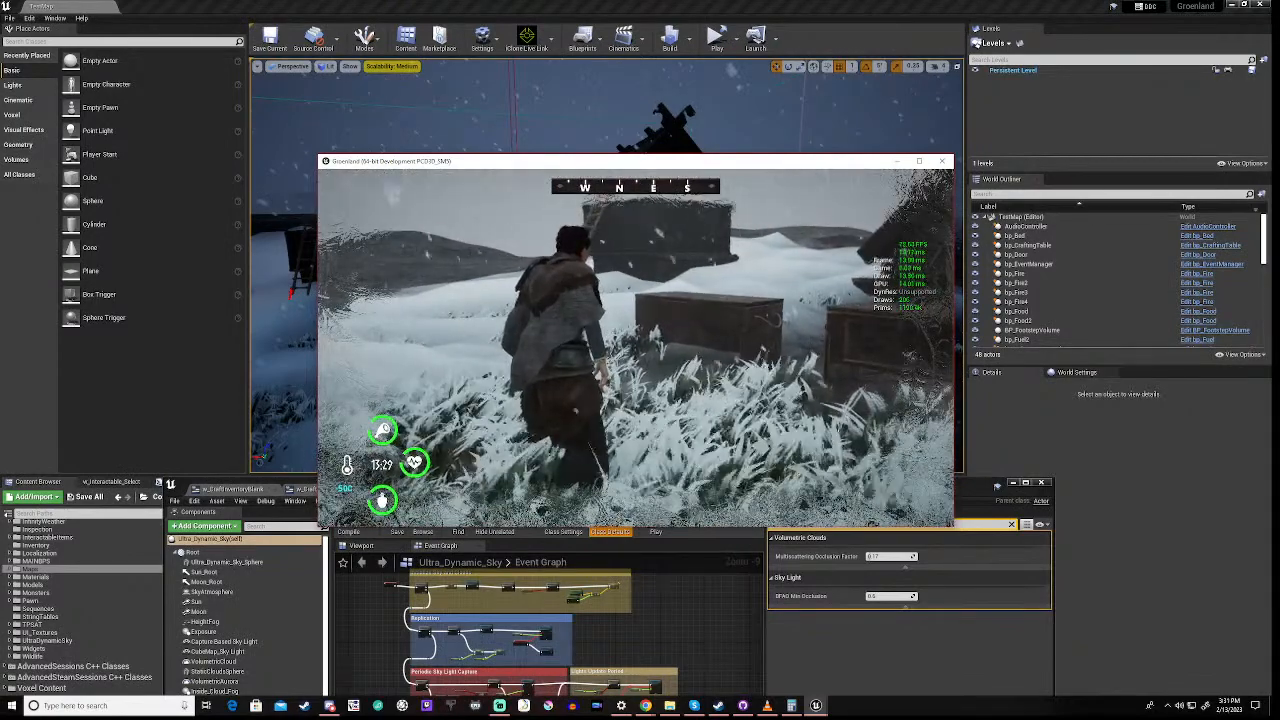
- Pause and resume the game, and walk the character through the snowy grass beside the crates to check the frame stats
key(Escape)
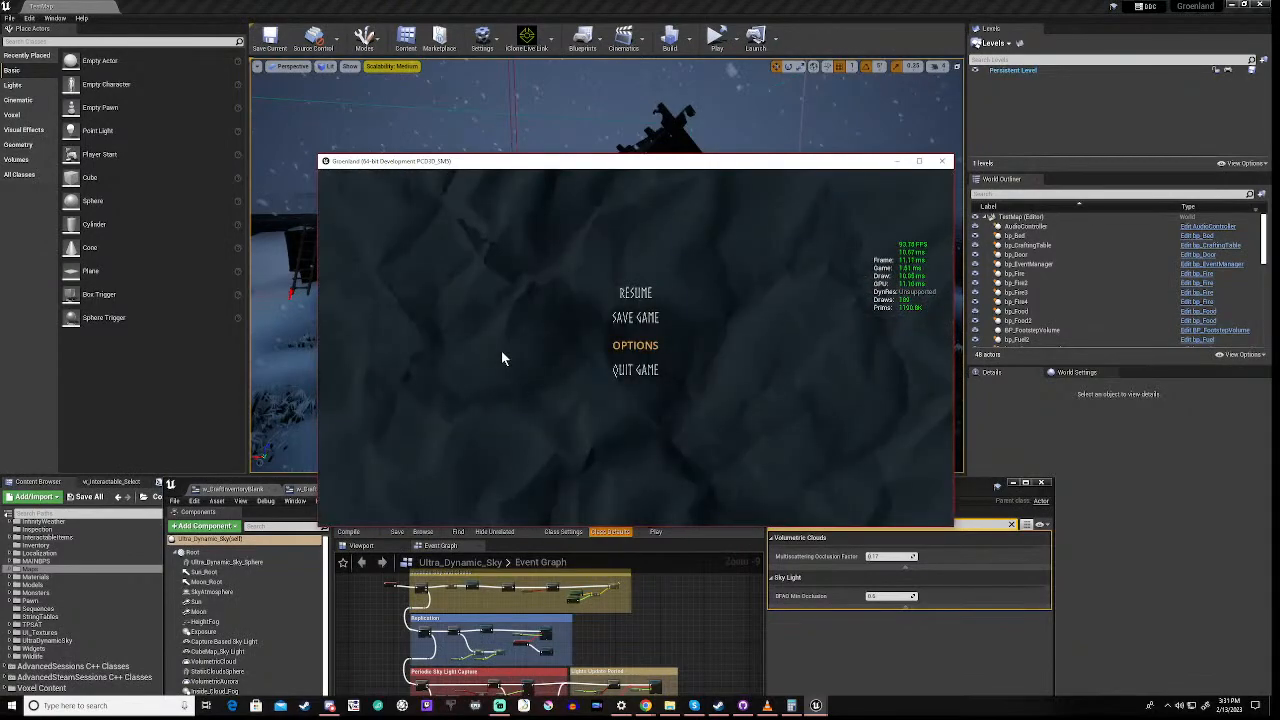
key(Escape)
key(w)
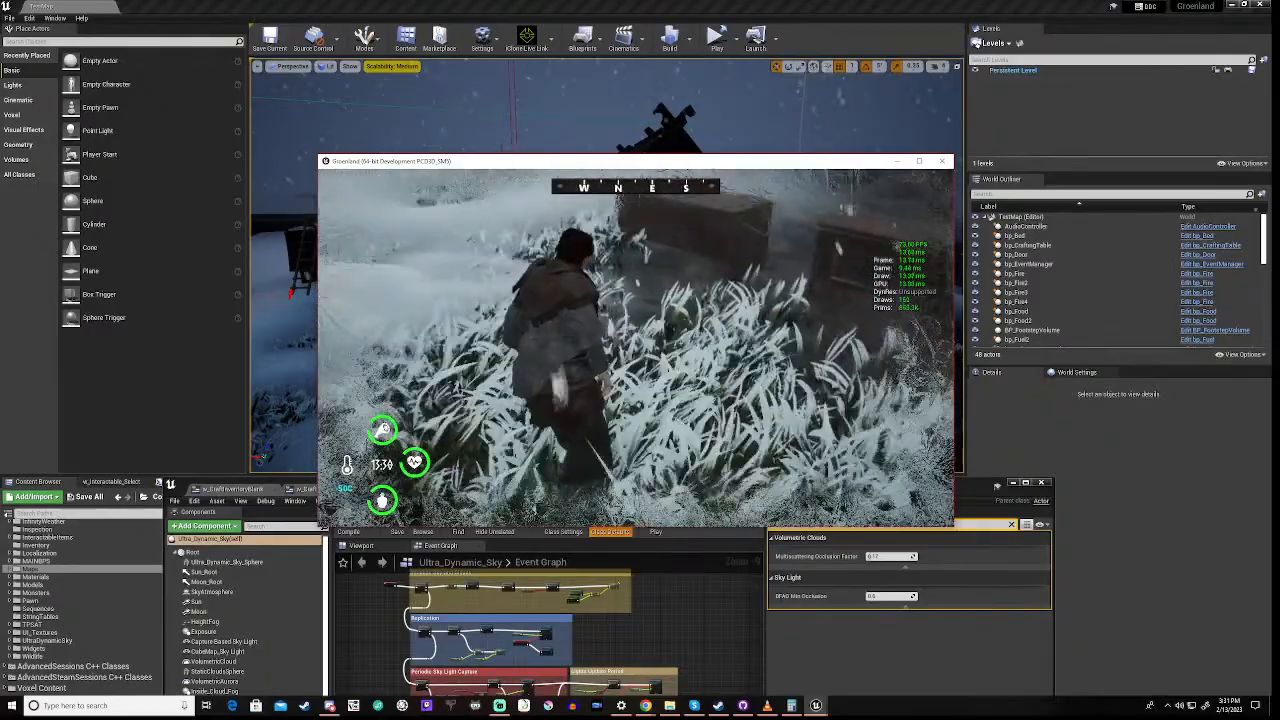
key(w)
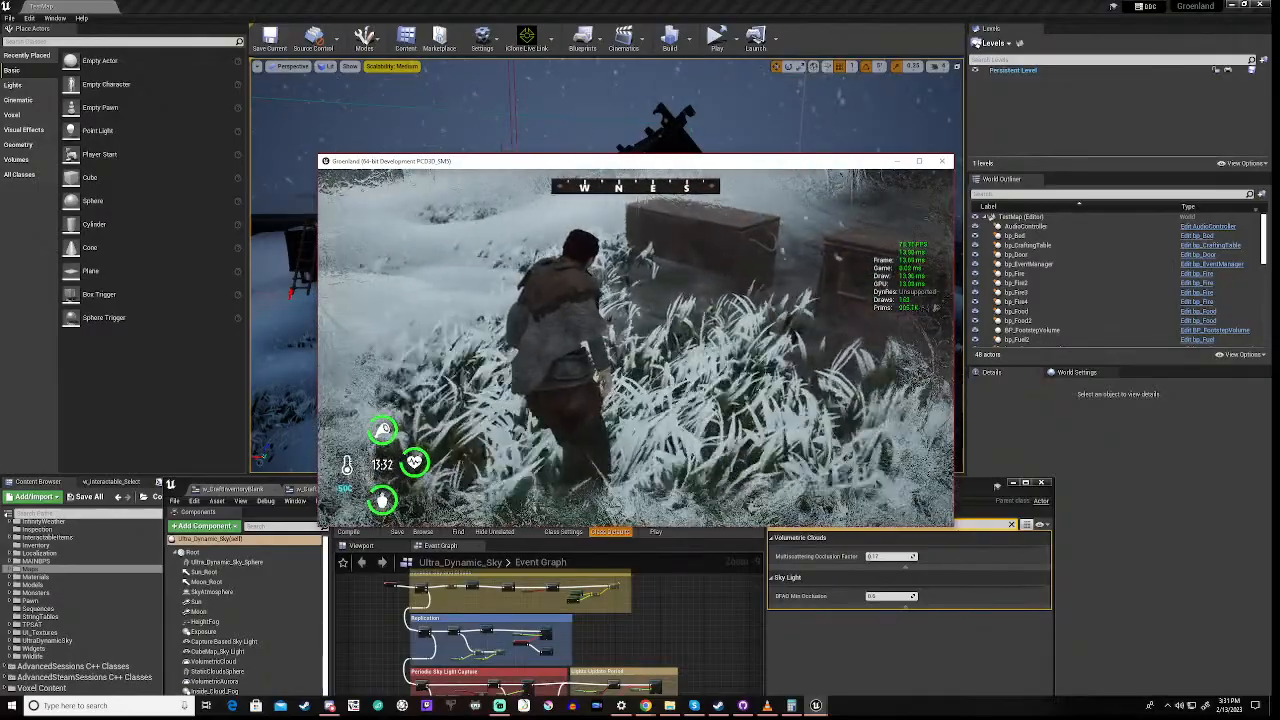
key(w)
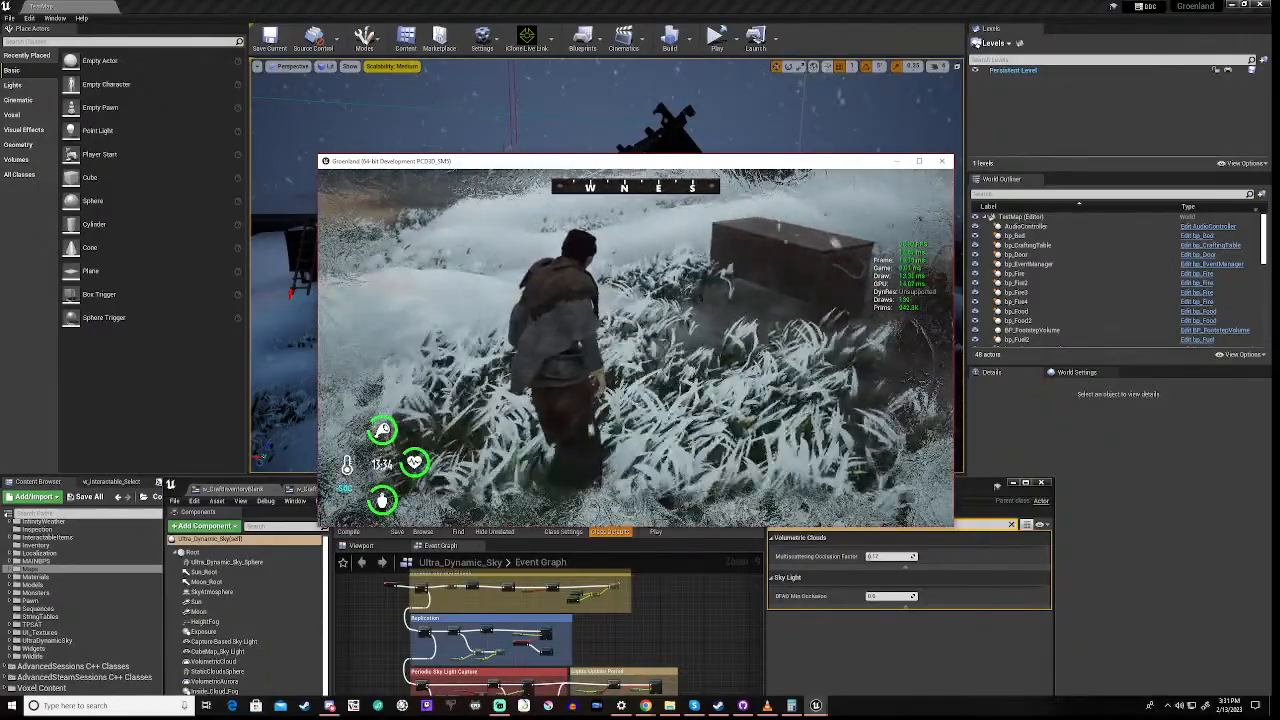
- Leave the running game and close its window to return to the editor
key(Escape)
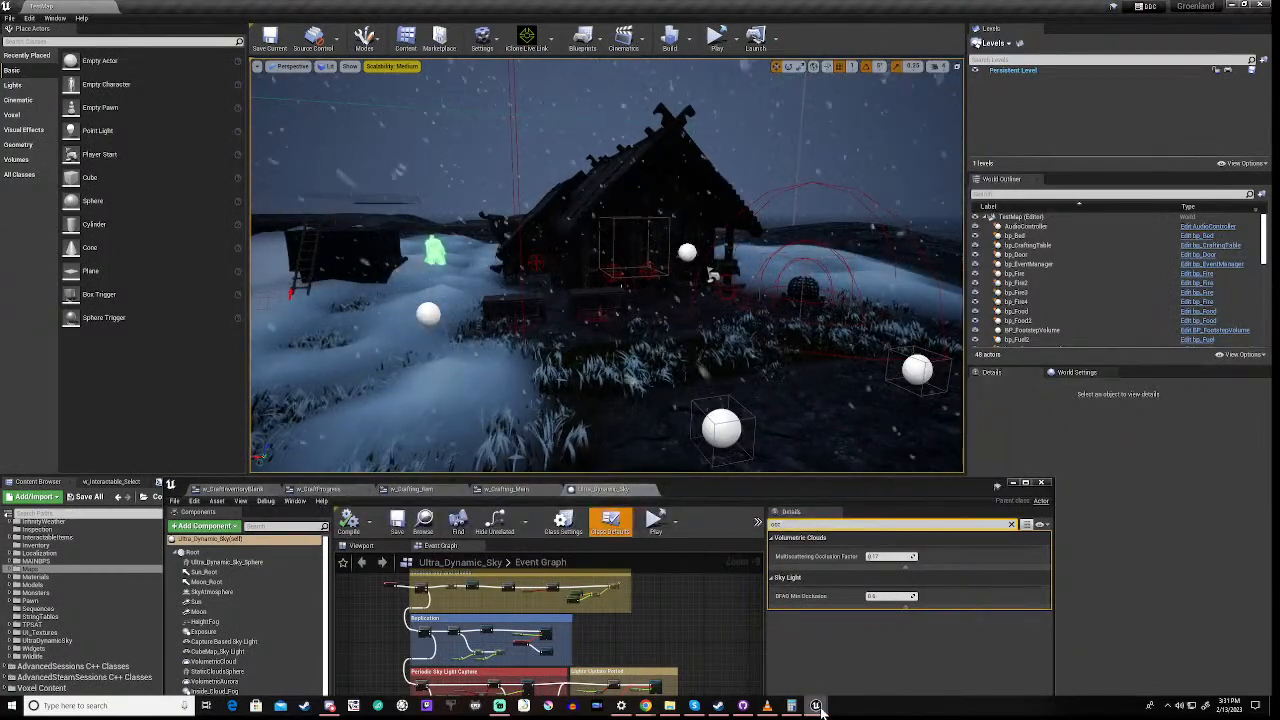
mouse_move(818, 706)
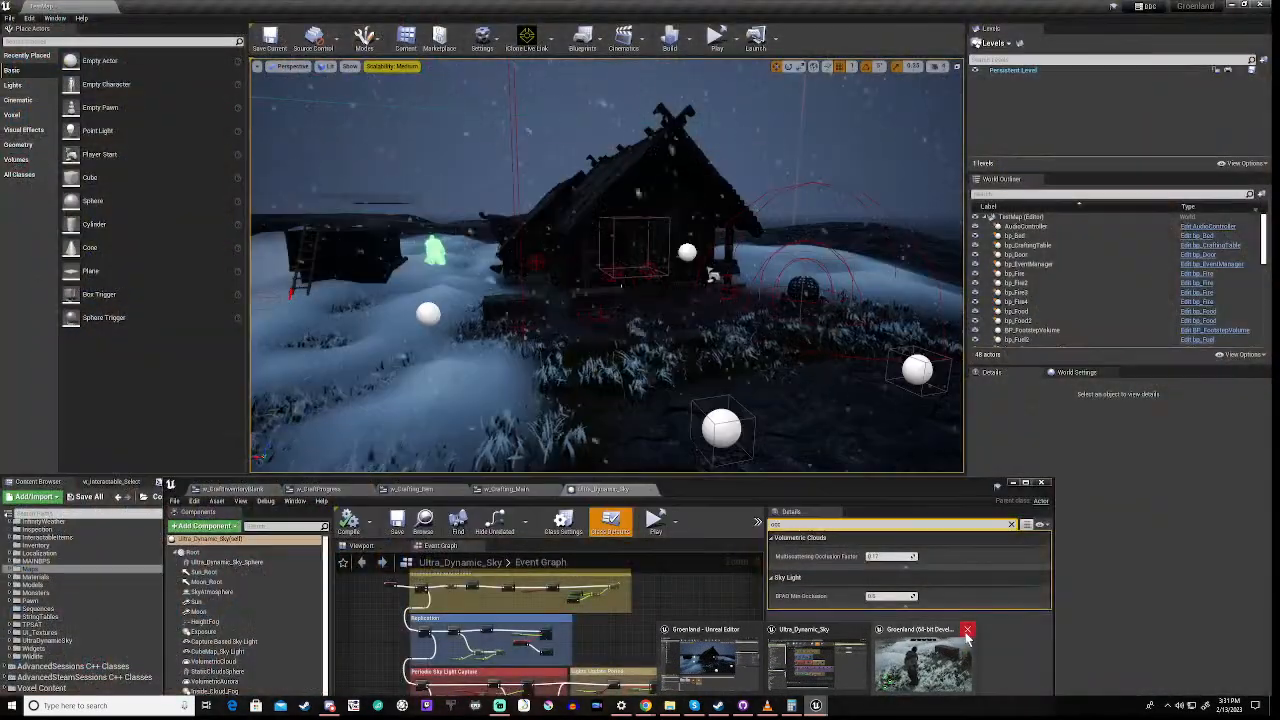
click(967, 632)
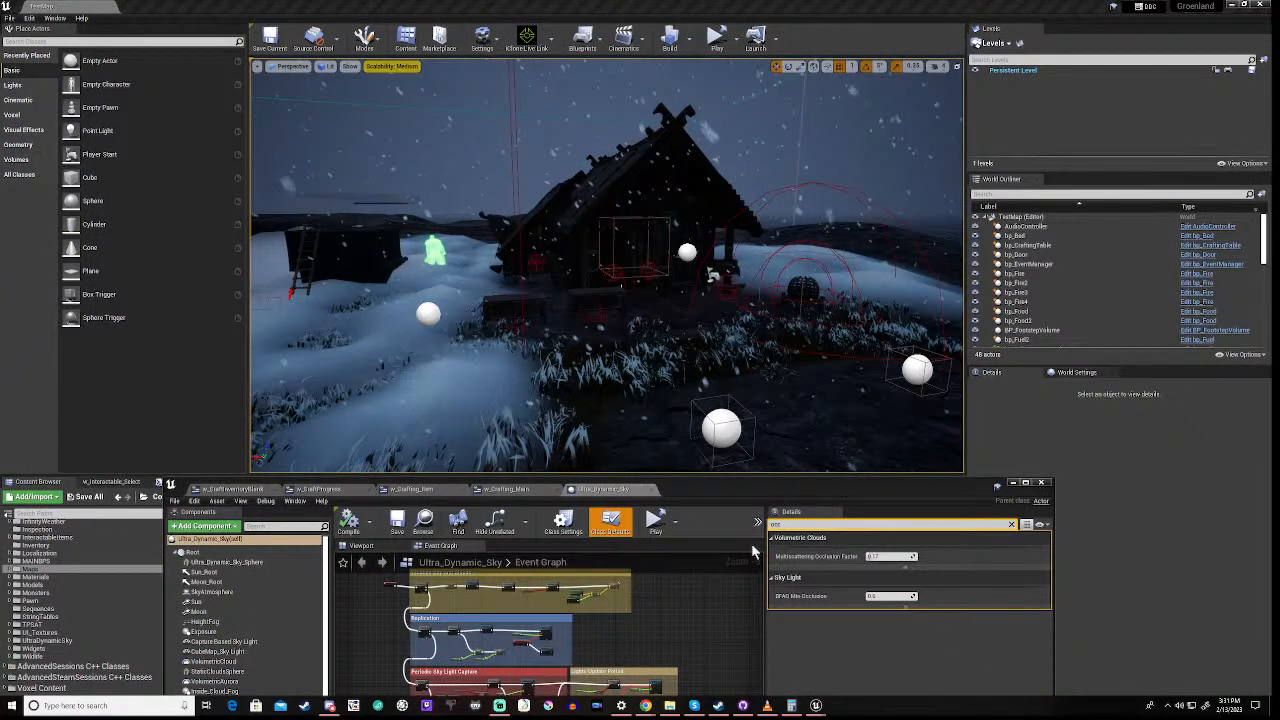
- Open the Session Frontend developer tool and place its window over the blueprint editor
drag(710, 487, 825, 239)
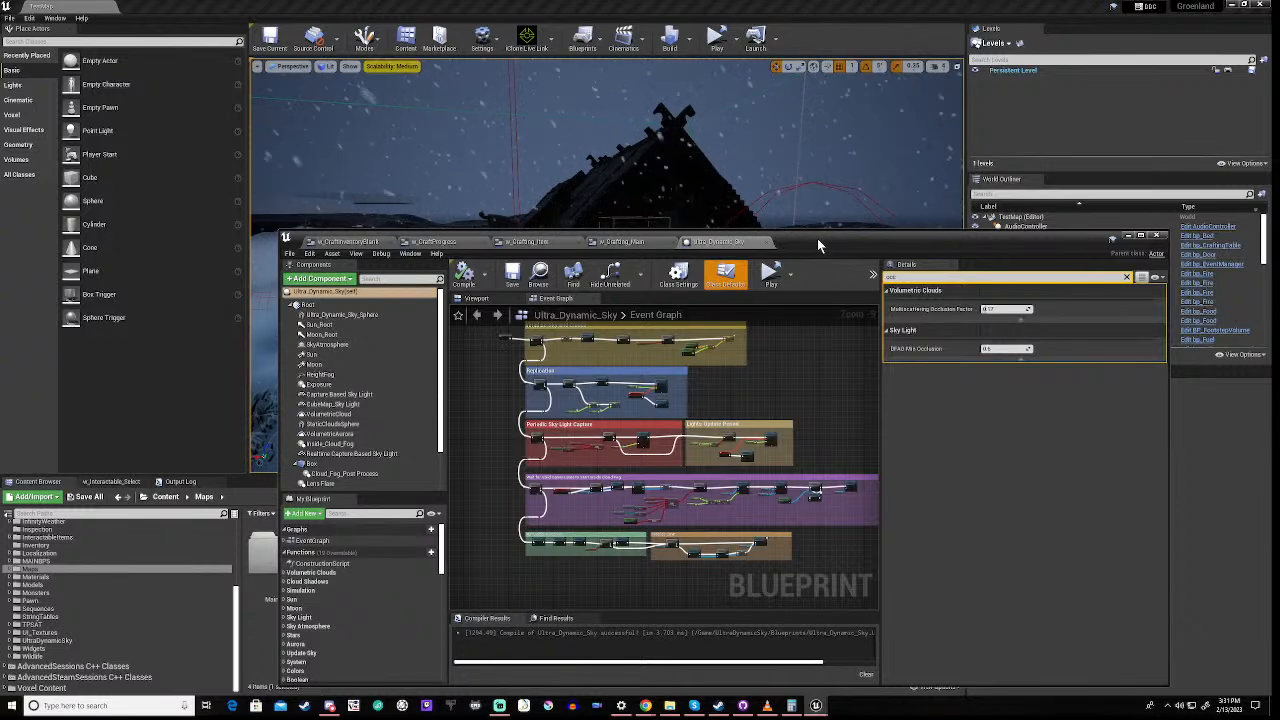
drag(817, 238, 799, 120)
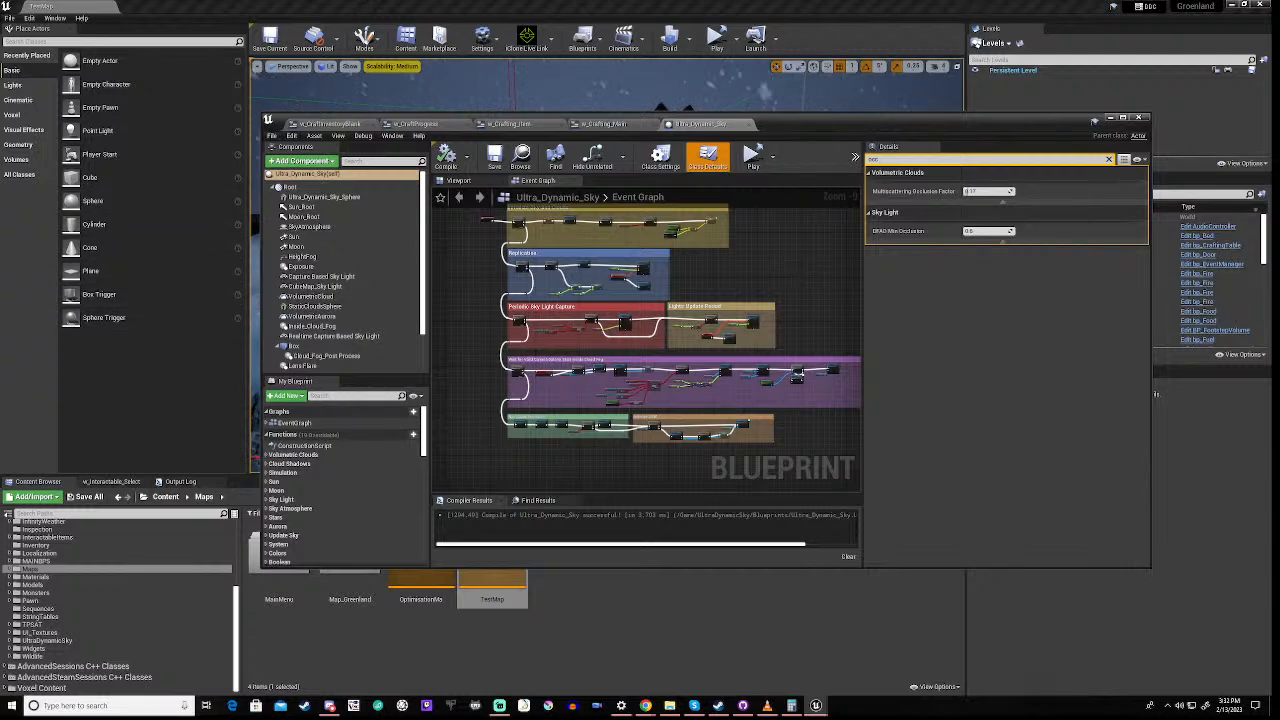
click(391, 136)
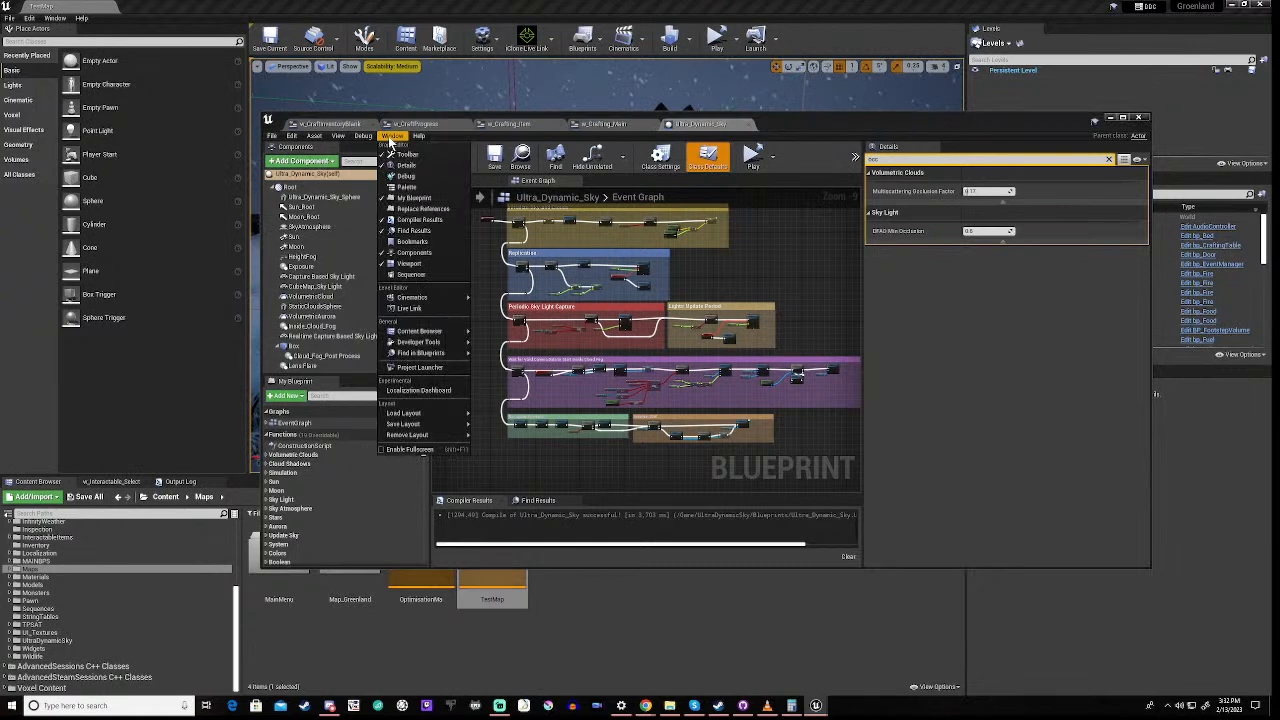
mouse_move(425, 342)
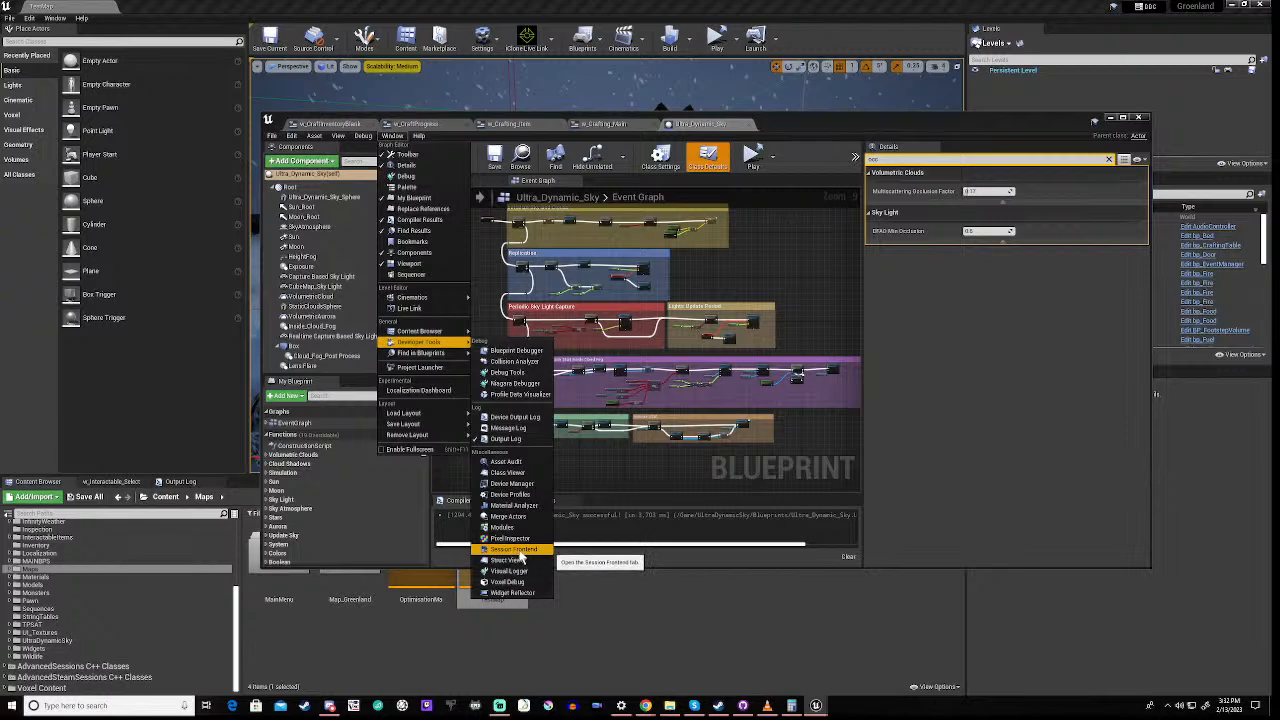
click(519, 550)
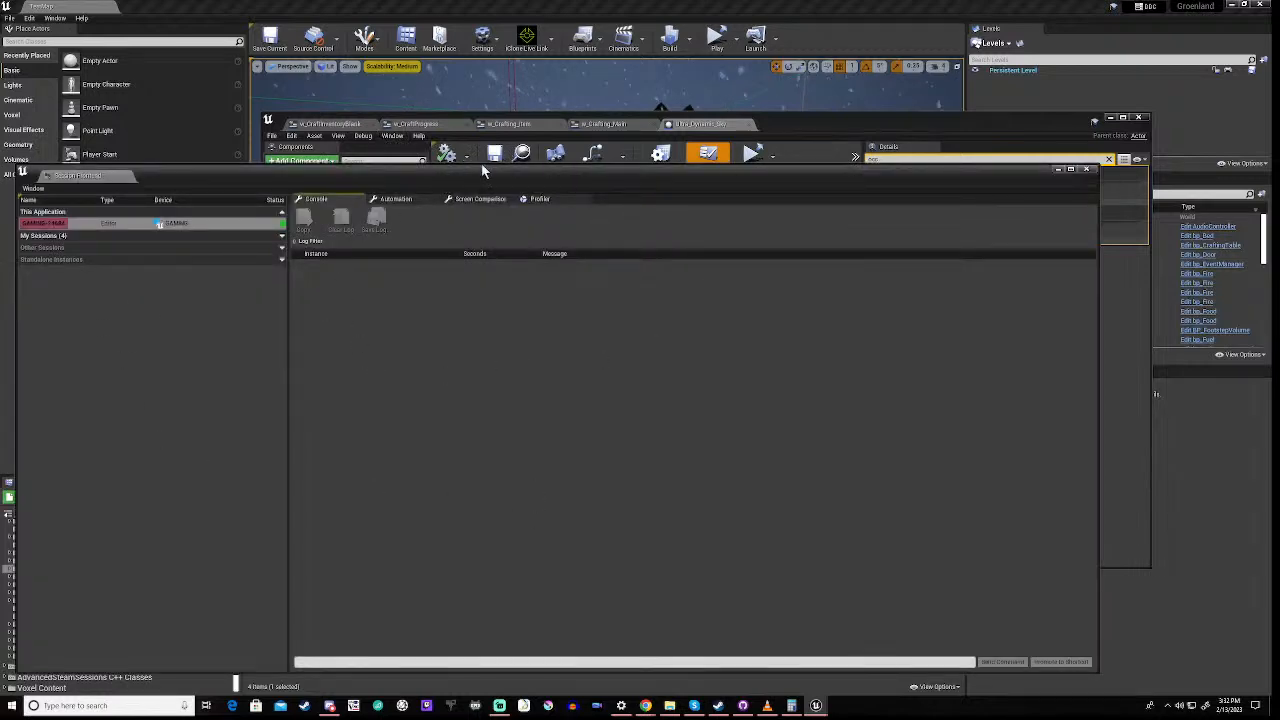
drag(468, 170, 569, 124)
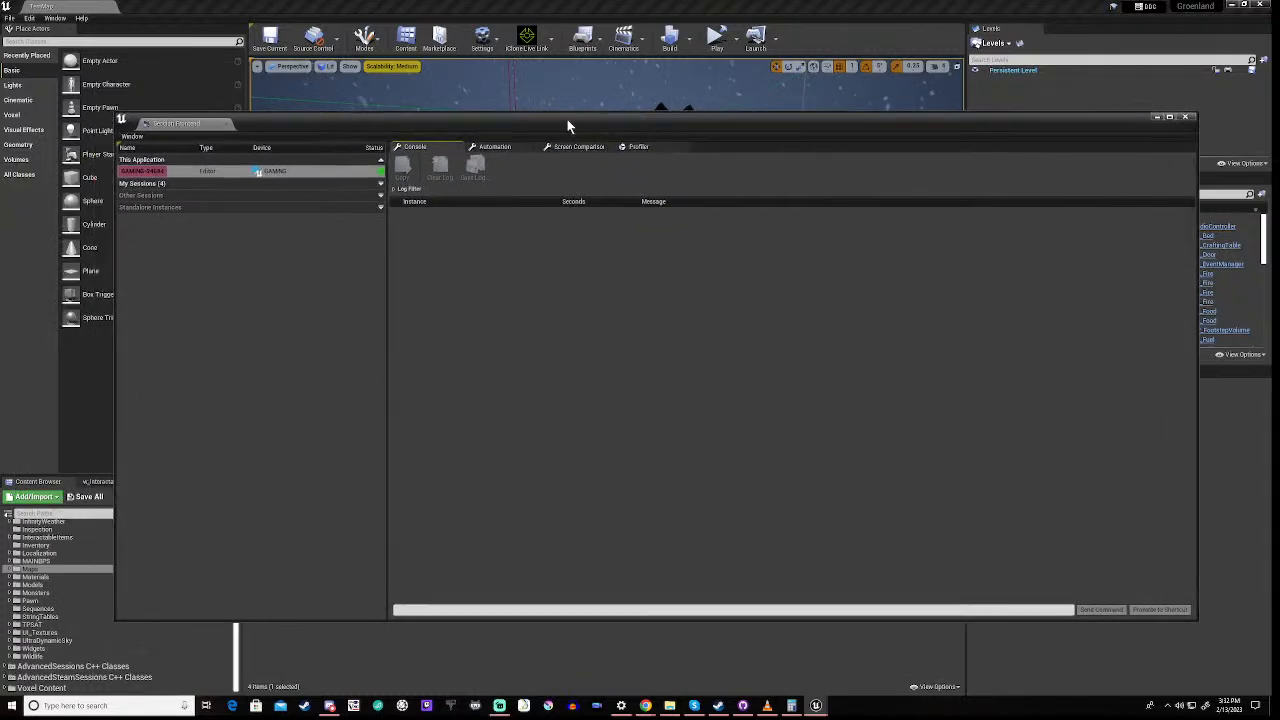
- Show the Profiler and expand the last Play in Standalone Game entry under My Sessions
click(638, 147)
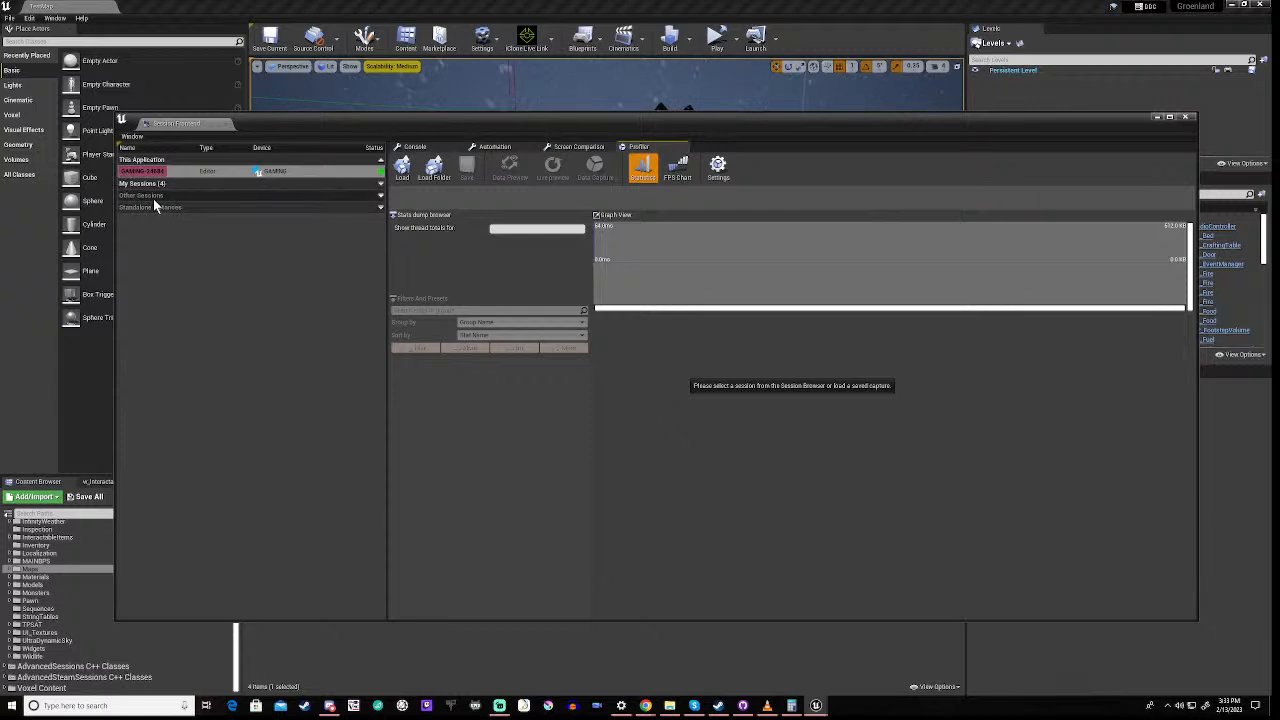
click(379, 185)
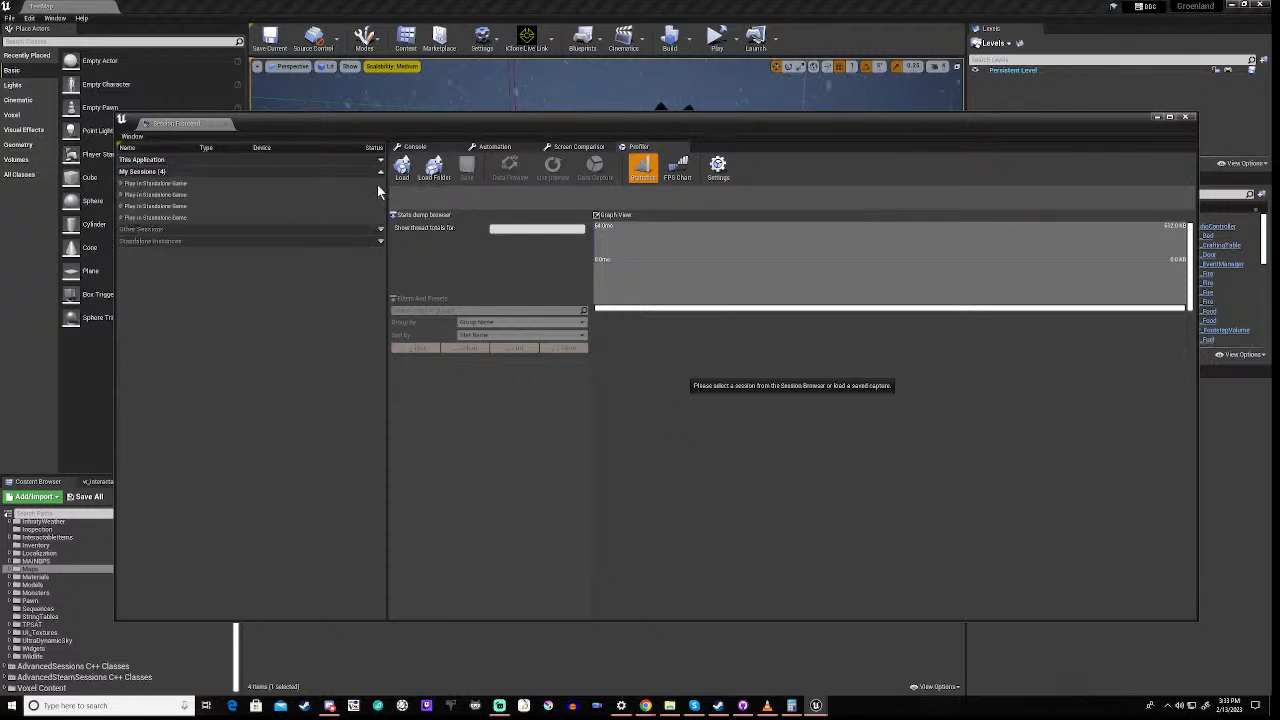
click(121, 218)
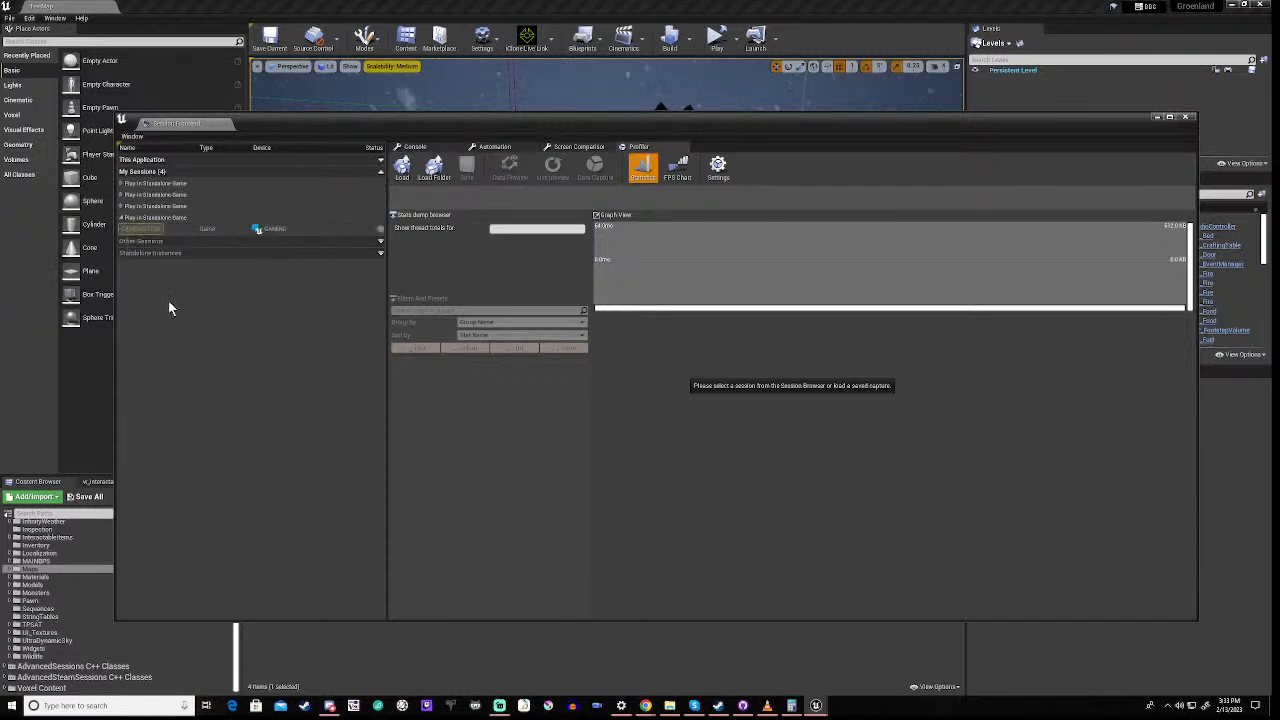
- Select the game instance under the last Play in Standalone Game session and check its data in the Profiler
mouse_move(150, 230)
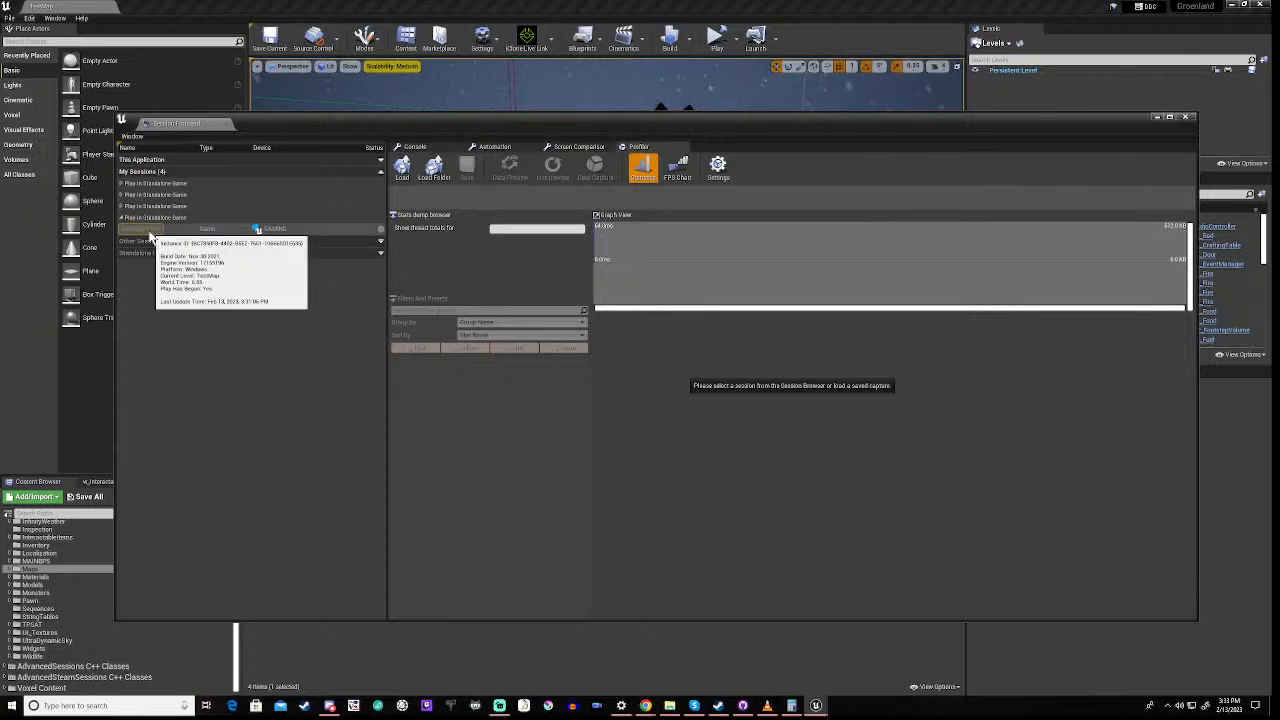
click(150, 230)
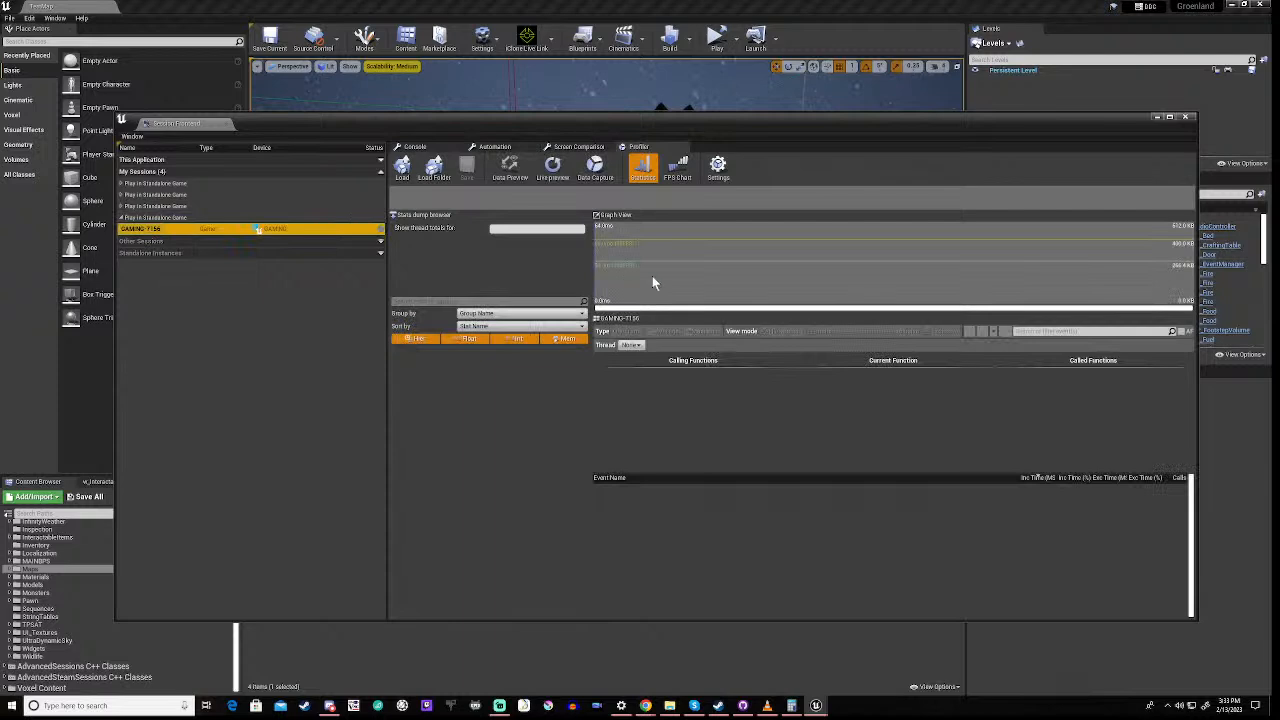
click(679, 302)
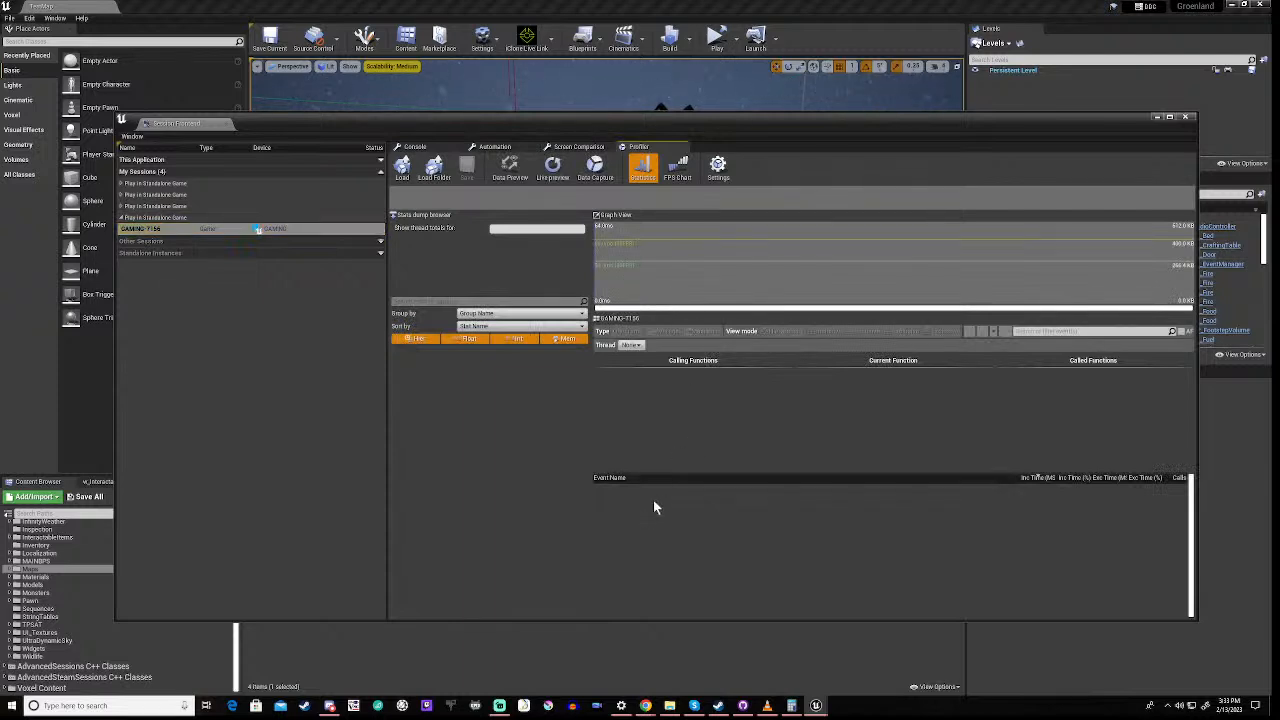
click(168, 228)
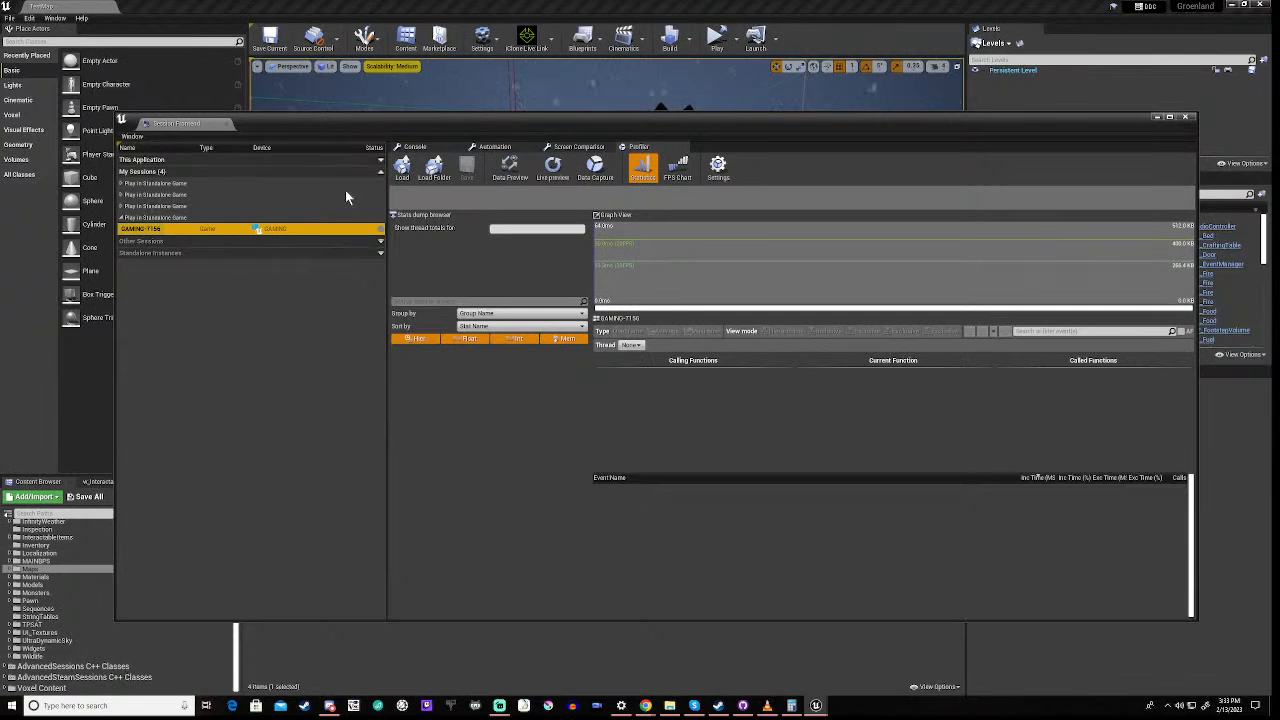
- Load the first saved capture from the Greenland_Main-Windows-12.01-19.00.56 folder inside UnrealStats into the Profiler
click(401, 170)
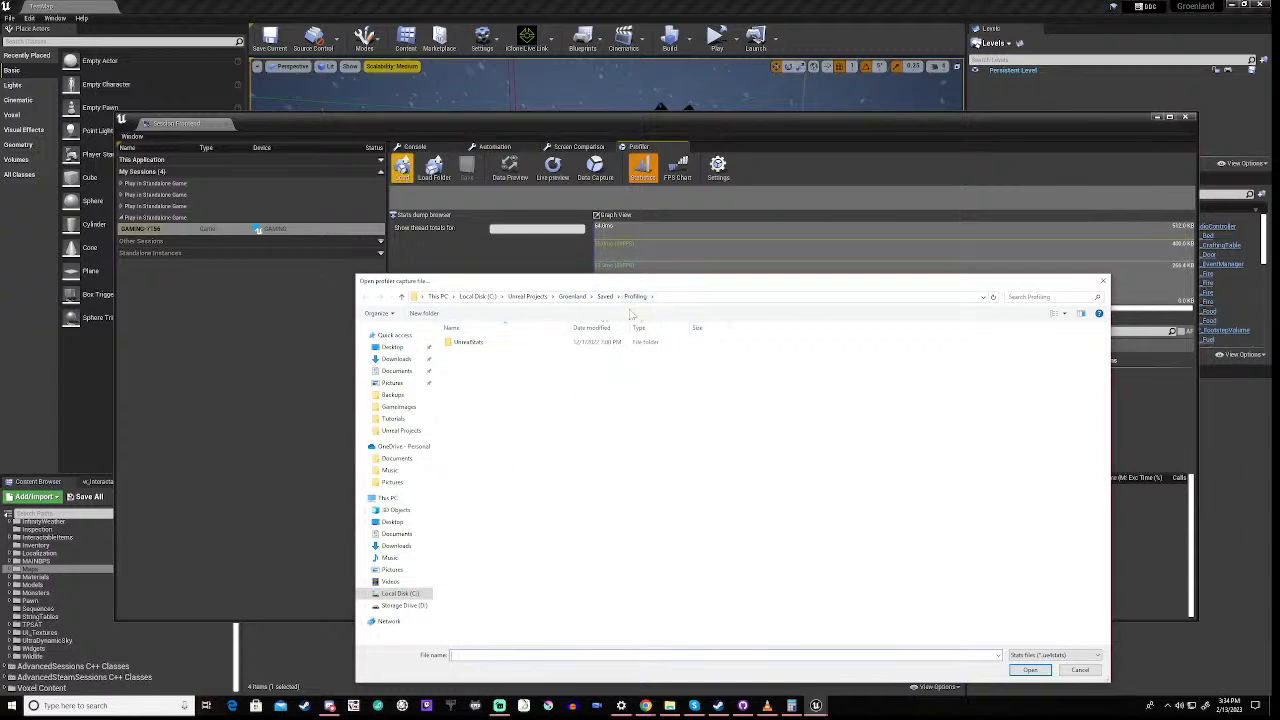
double_click(468, 343)
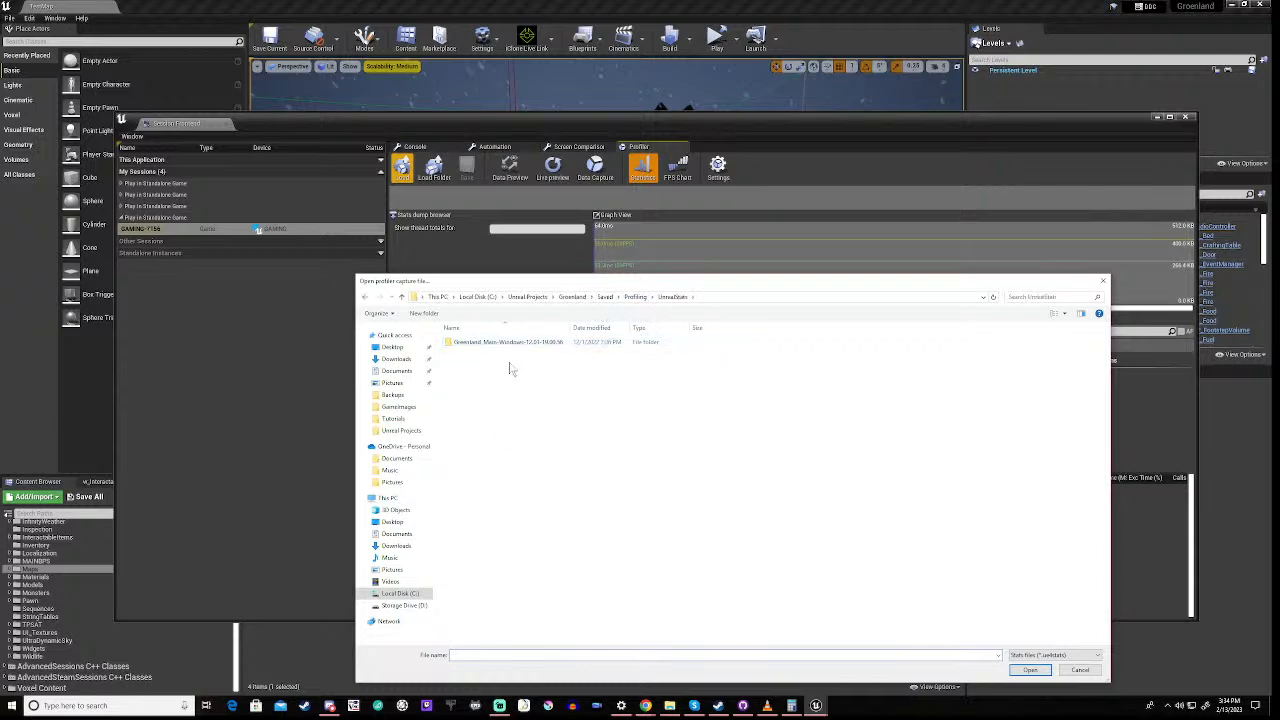
double_click(513, 343)
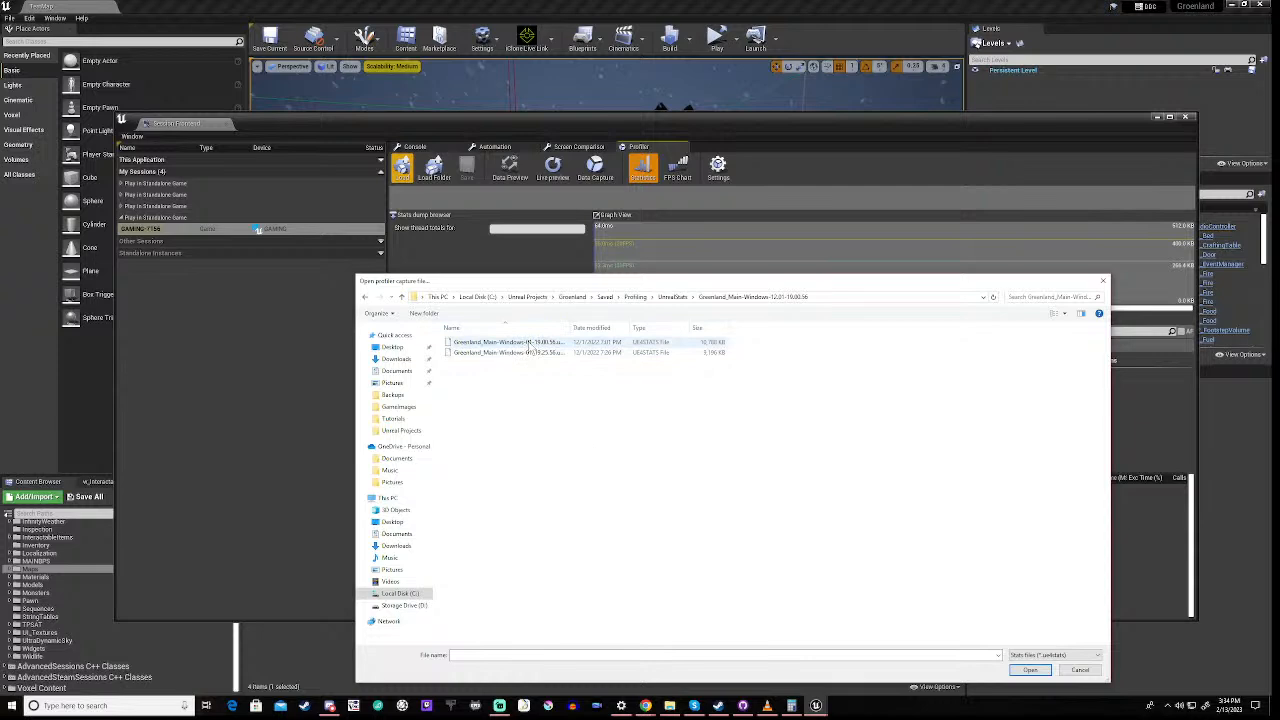
double_click(510, 342)
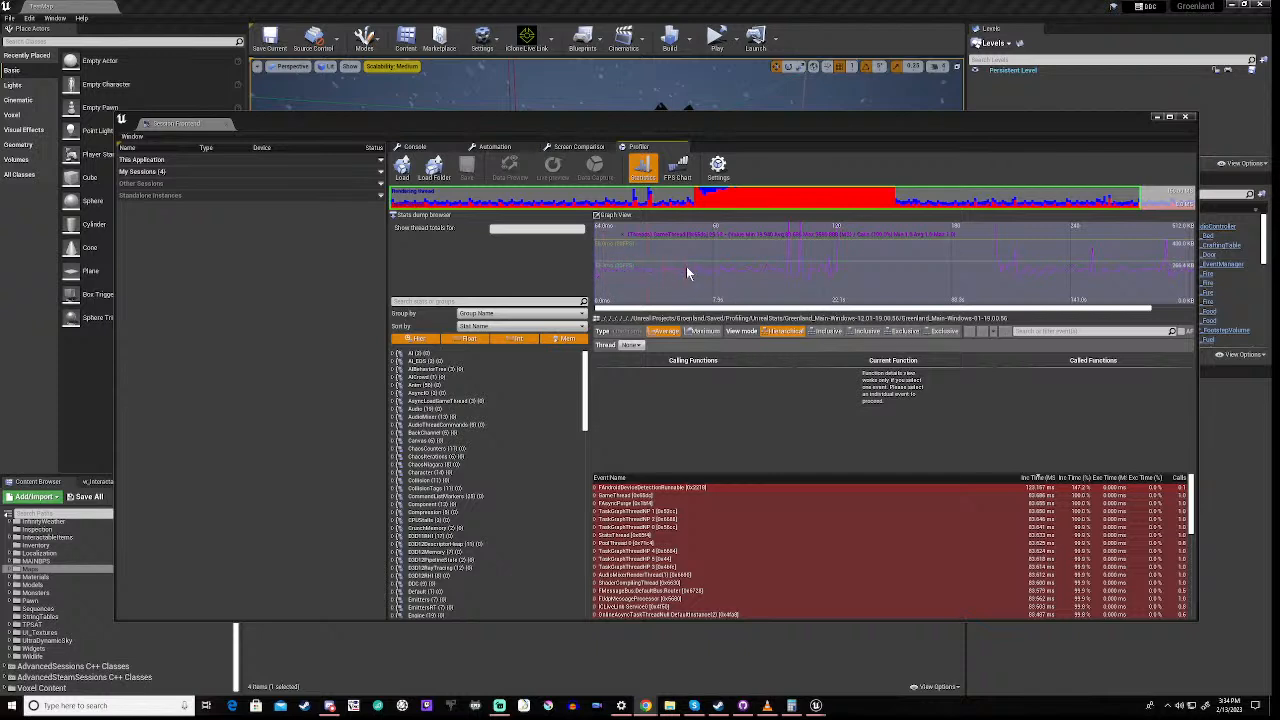
- Select frame ranges around the spikes before and near the 120 mark in the graph and examine the thread timings
click(790, 263)
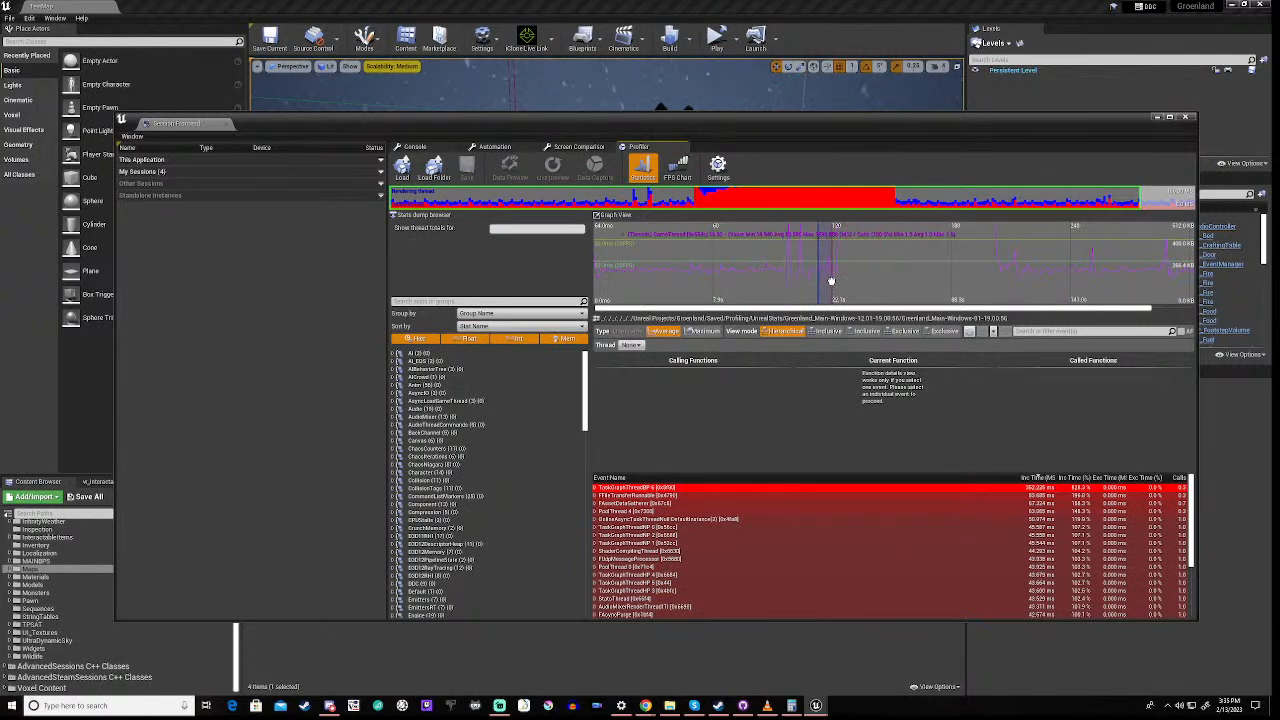
drag(831, 281, 832, 283)
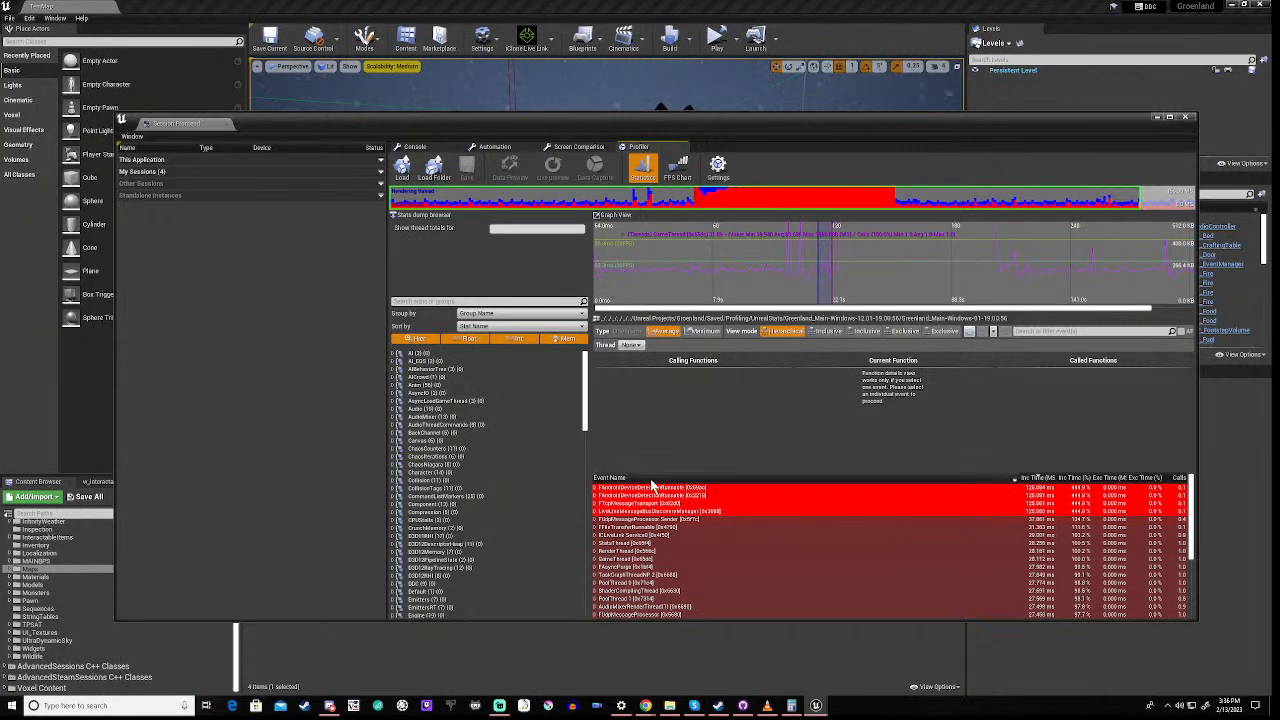
click(795, 261)
drag(796, 261, 803, 261)
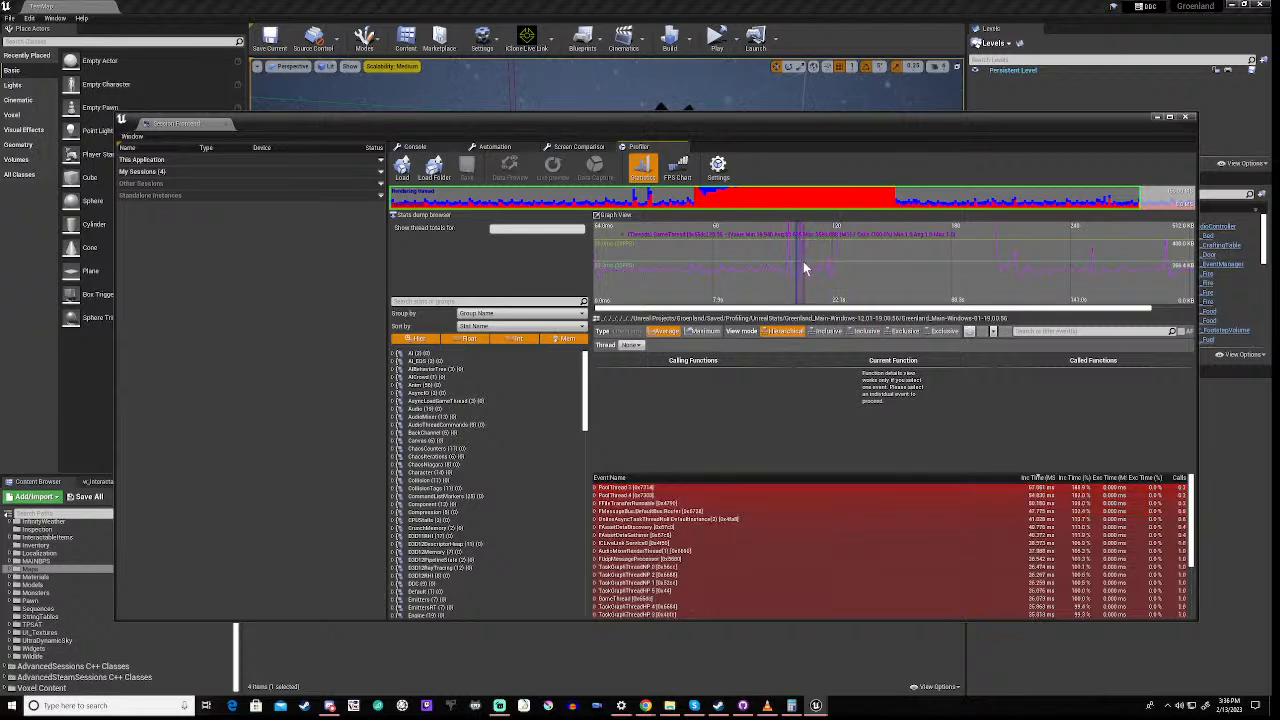
scroll(813, 576, down, 3)
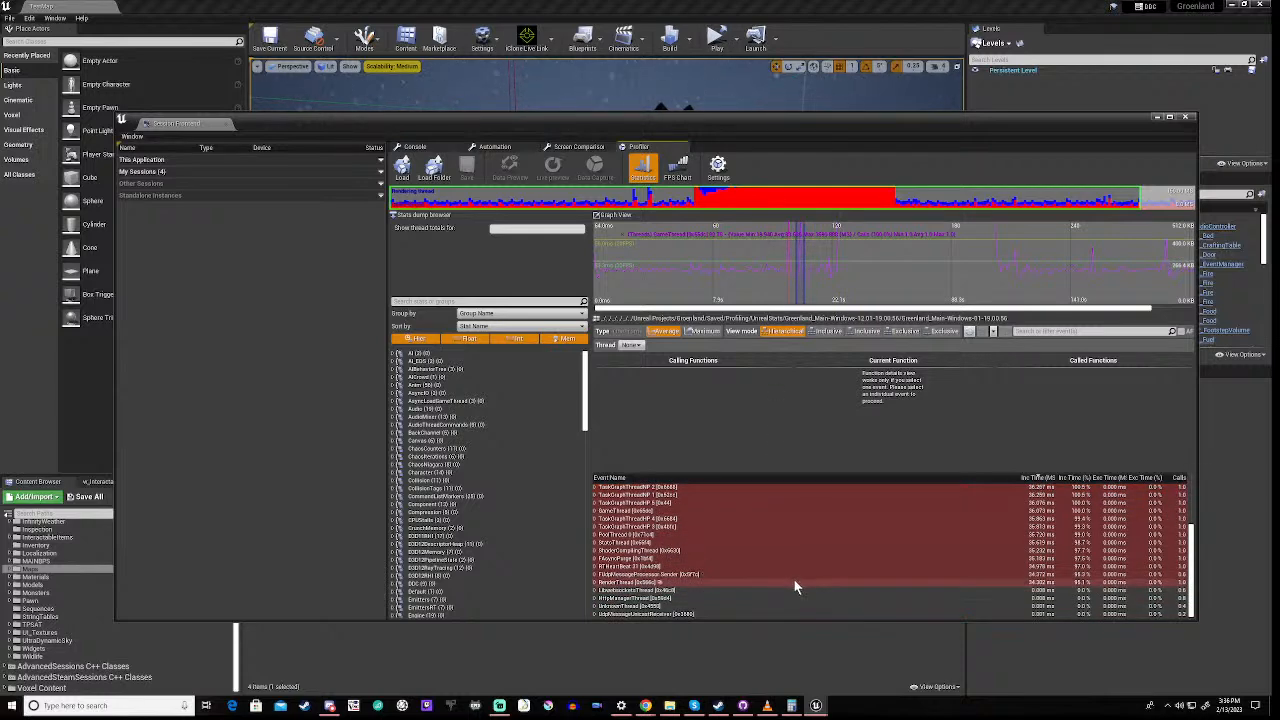
scroll(632, 577, up, 3)
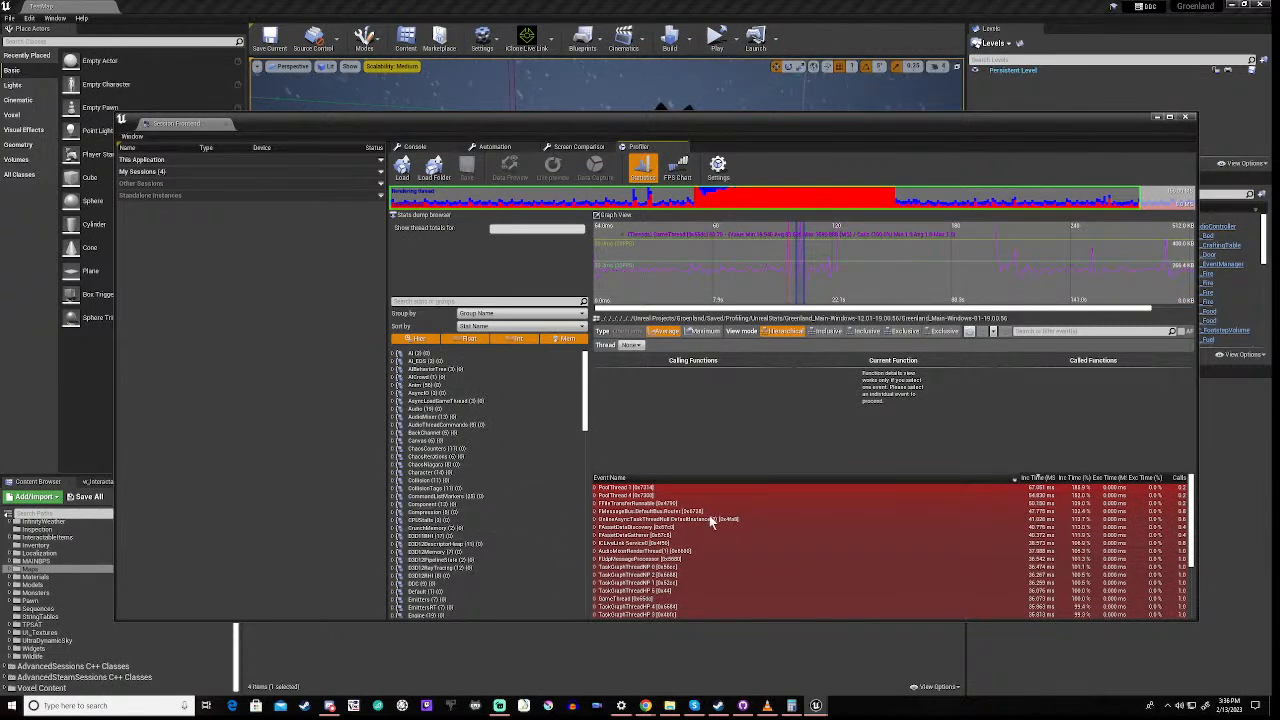
scroll(655, 578, down, 2)
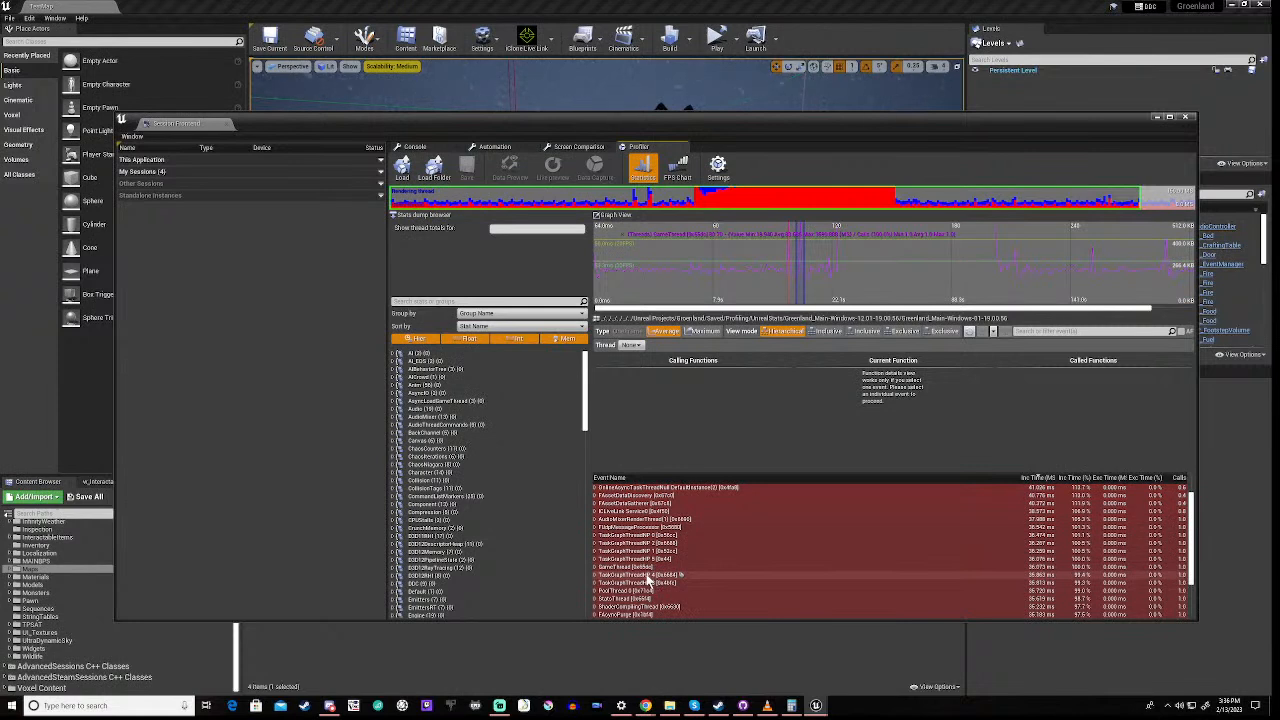
- Expand GameThread and its FrameTime entry in the event list to examine the tick time breakdown
click(596, 568)
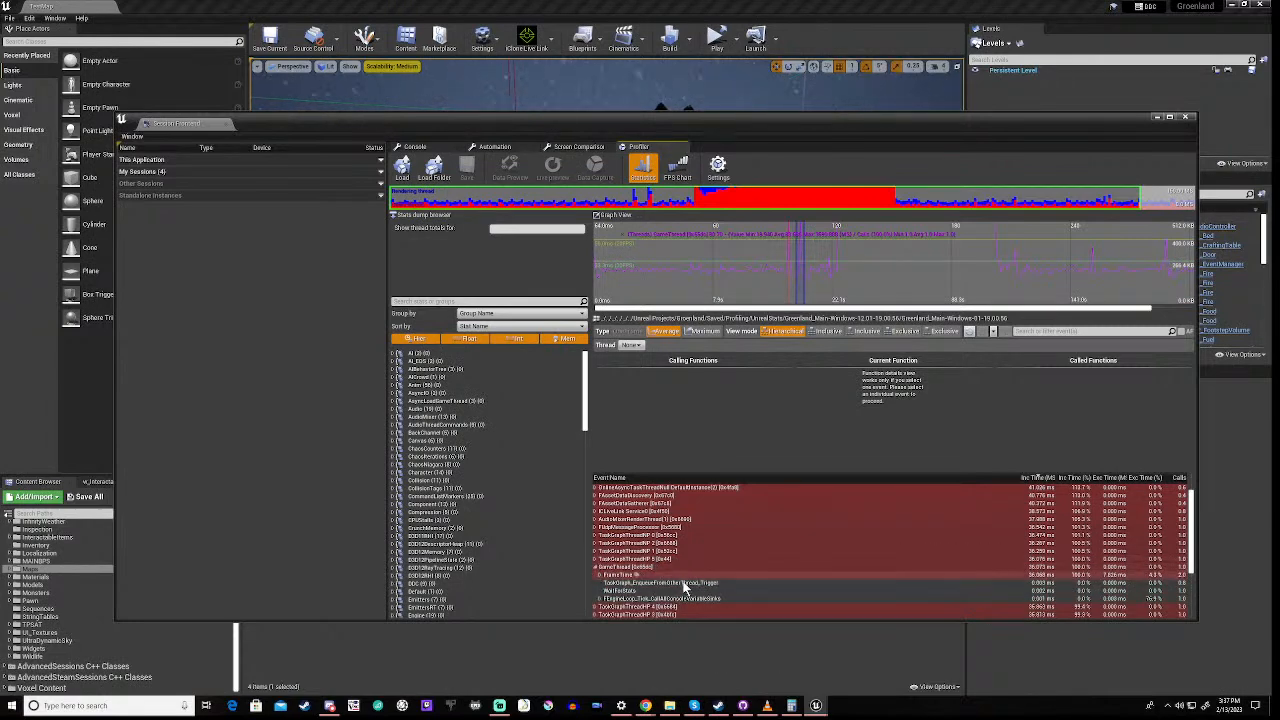
scroll(685, 586, down, 2)
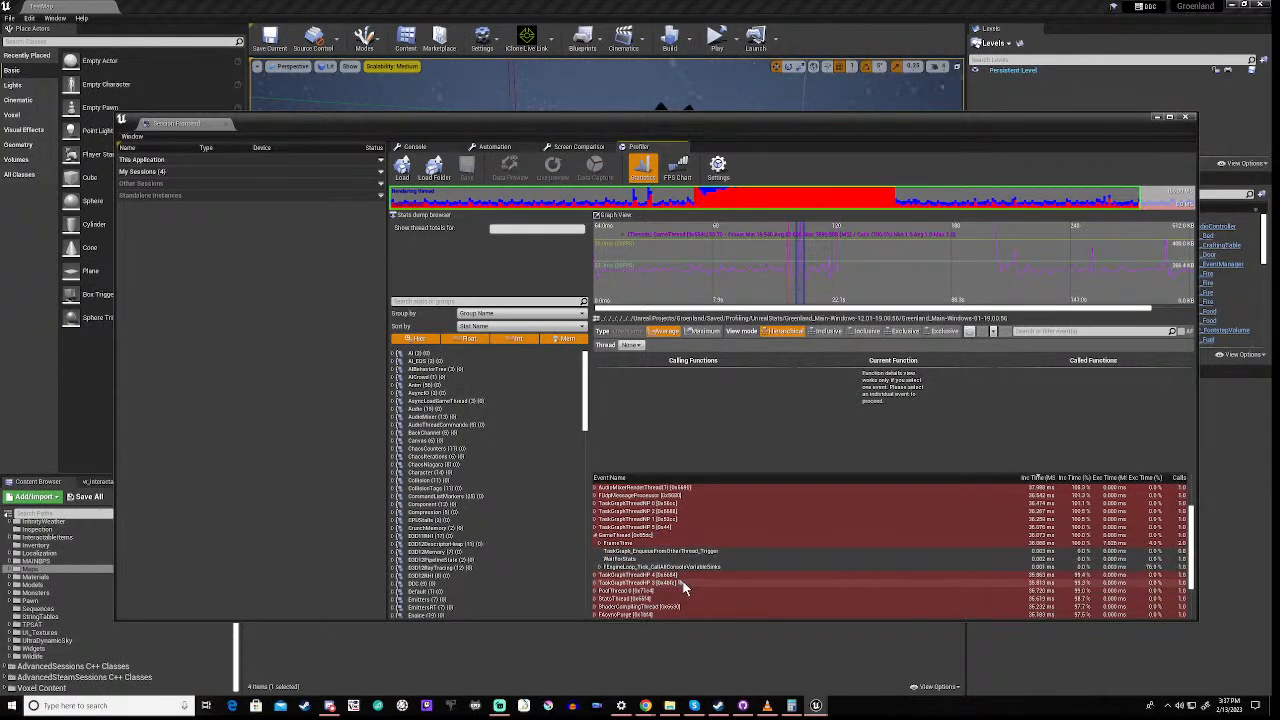
click(599, 543)
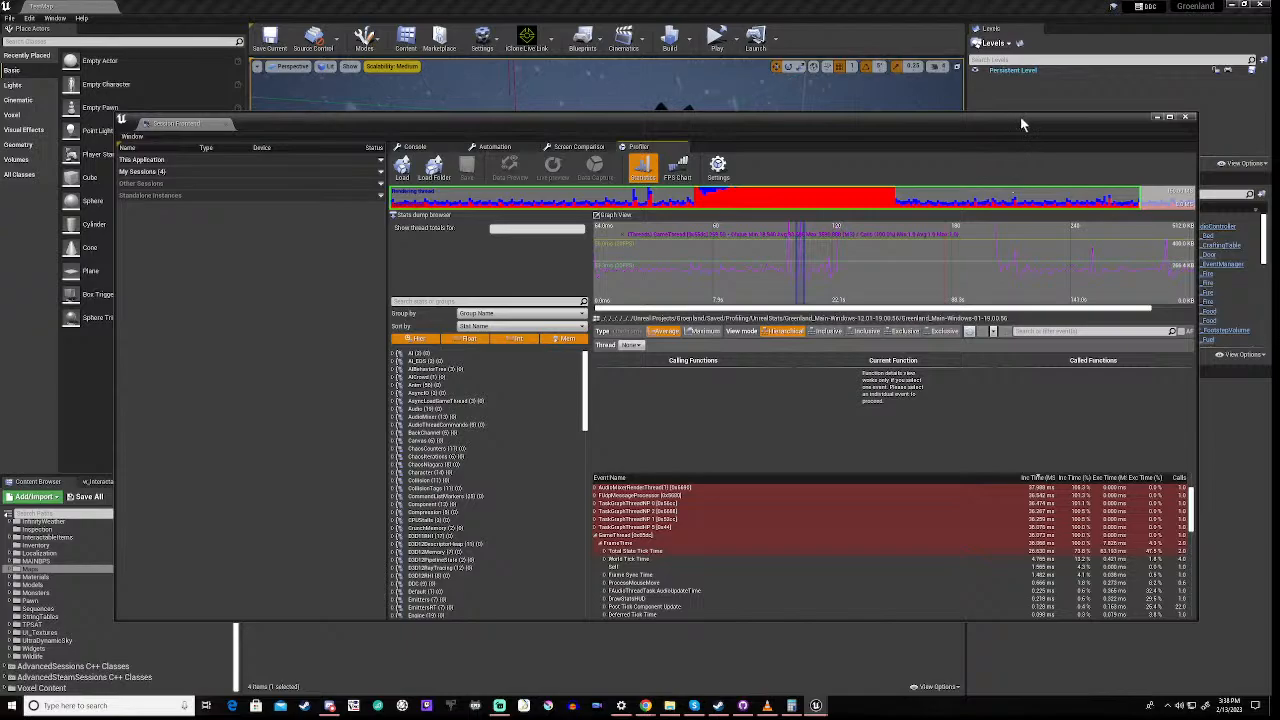
- Minimise the Session Frontend window and open the BP_Pawn_Greenland blueprint from the Pawn content folder
drag(1020, 124, 1039, 166)
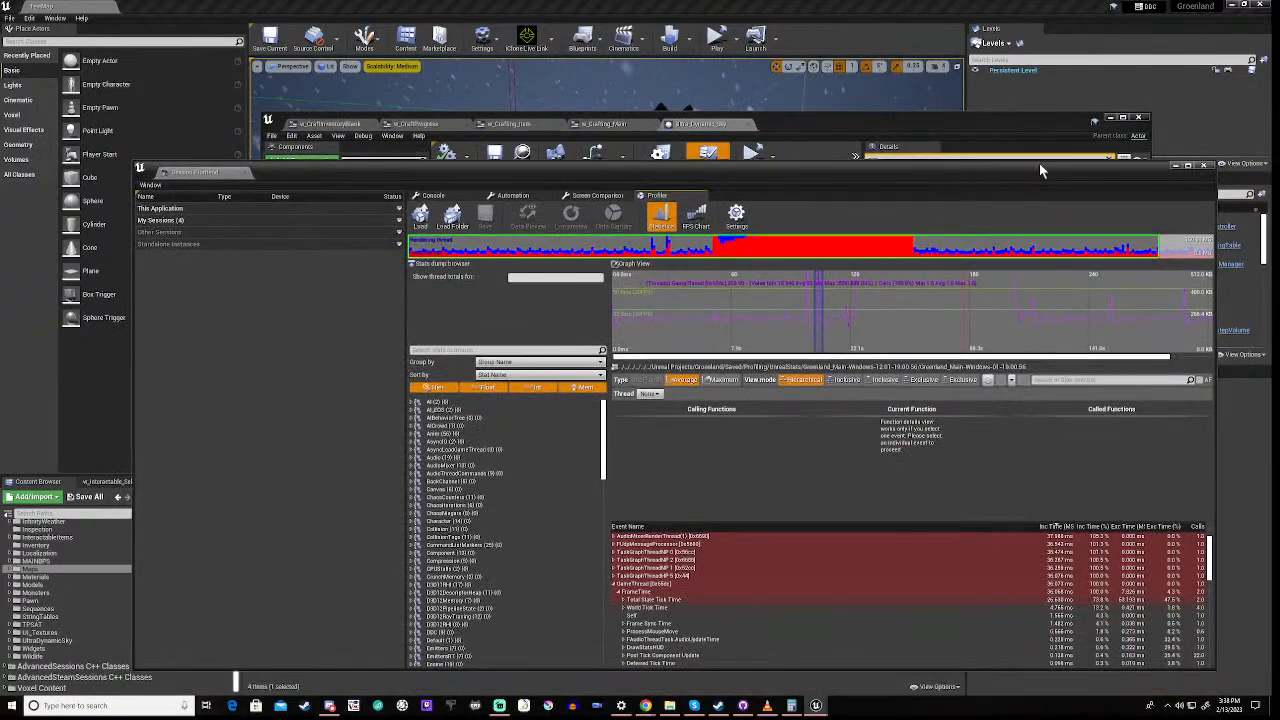
click(1175, 166)
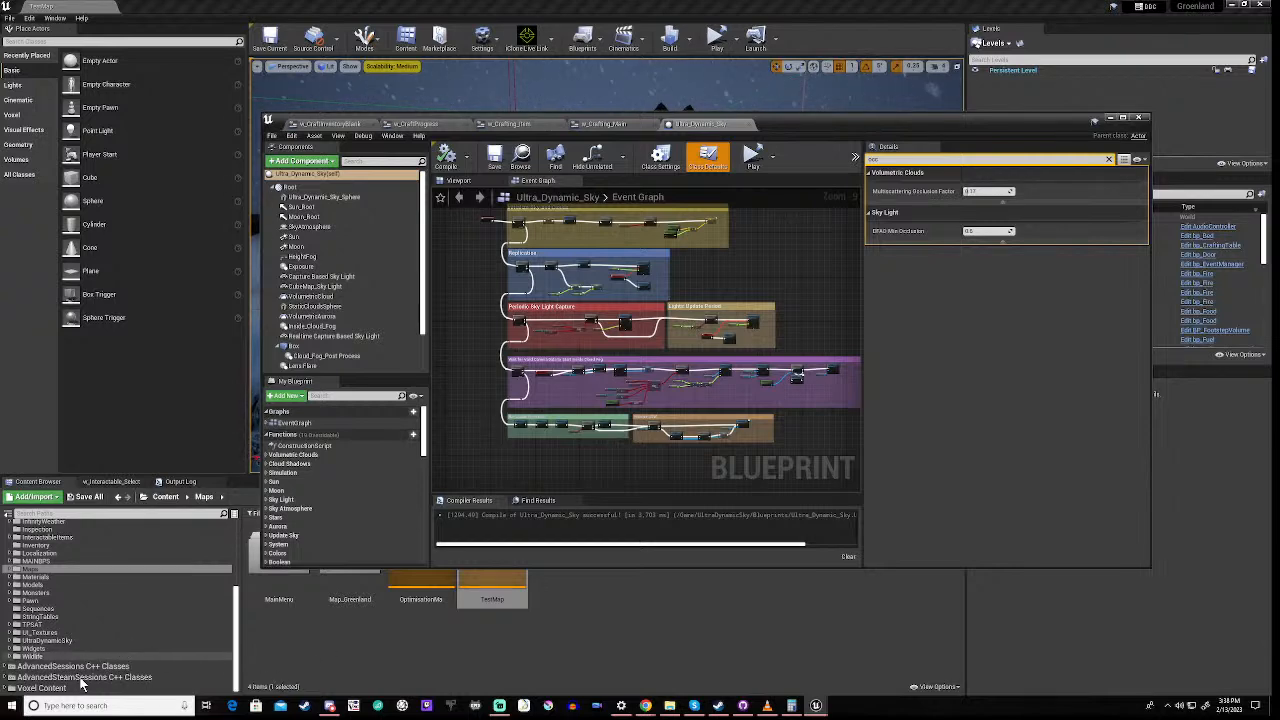
click(34, 602)
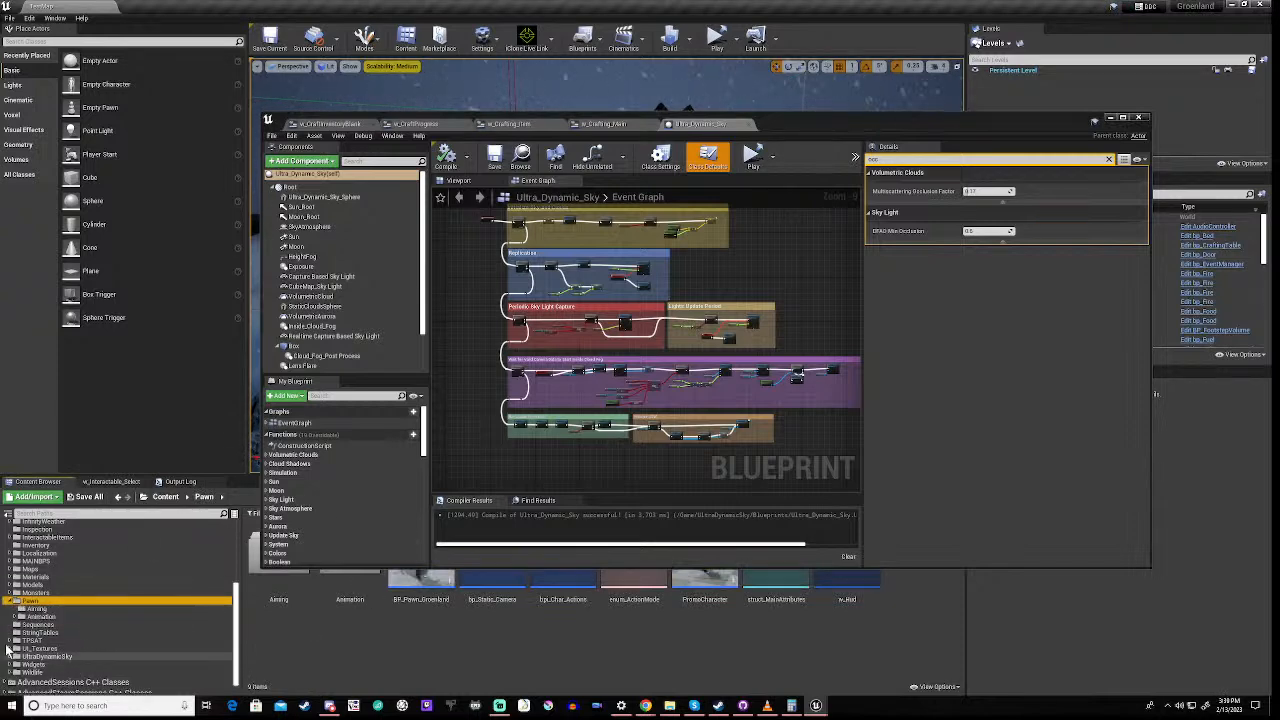
click(10, 601)
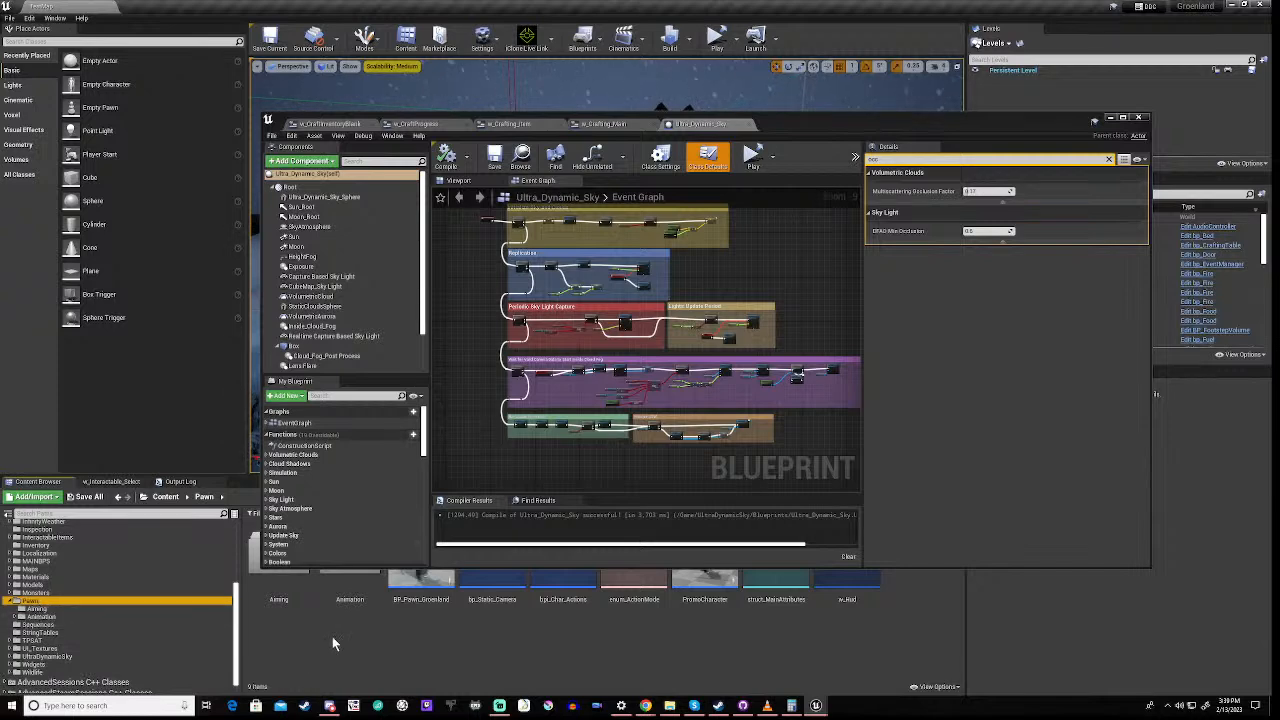
double_click(428, 590)
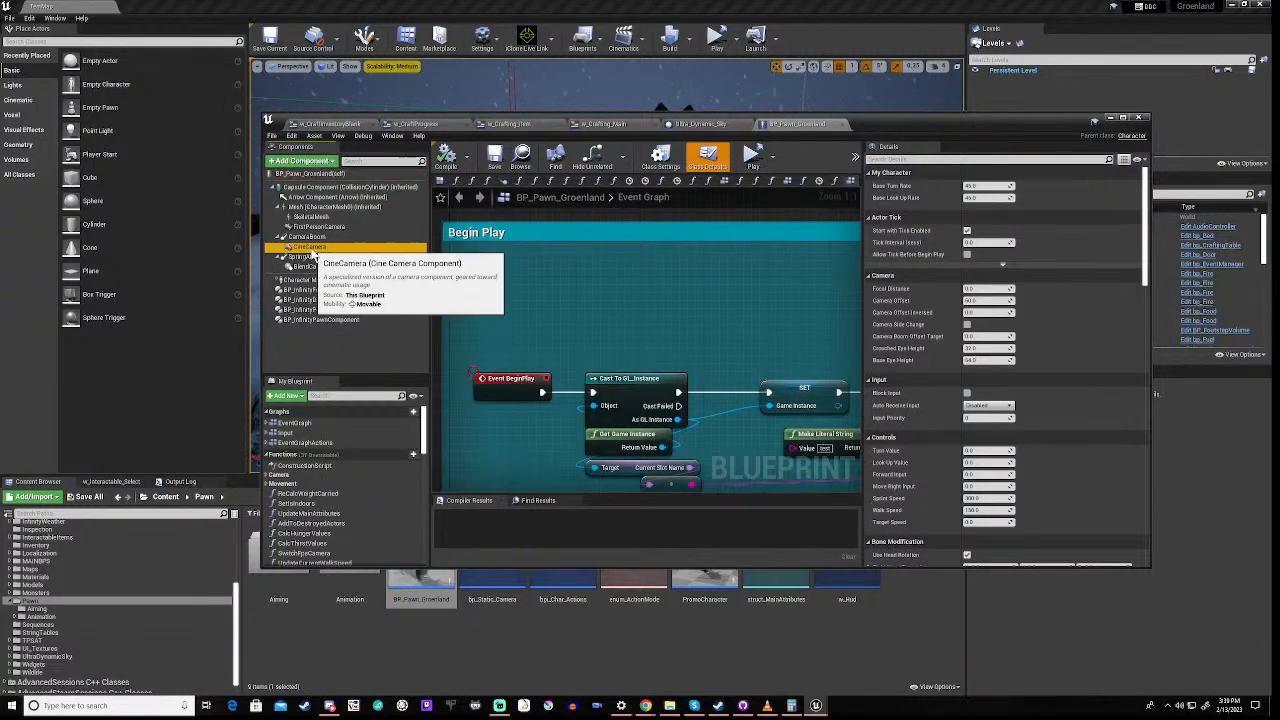
- Select the CineCamera component and examine its Exposure, Bloom and Mobile Depth of Field post process settings, including the advanced ones
click(310, 246)
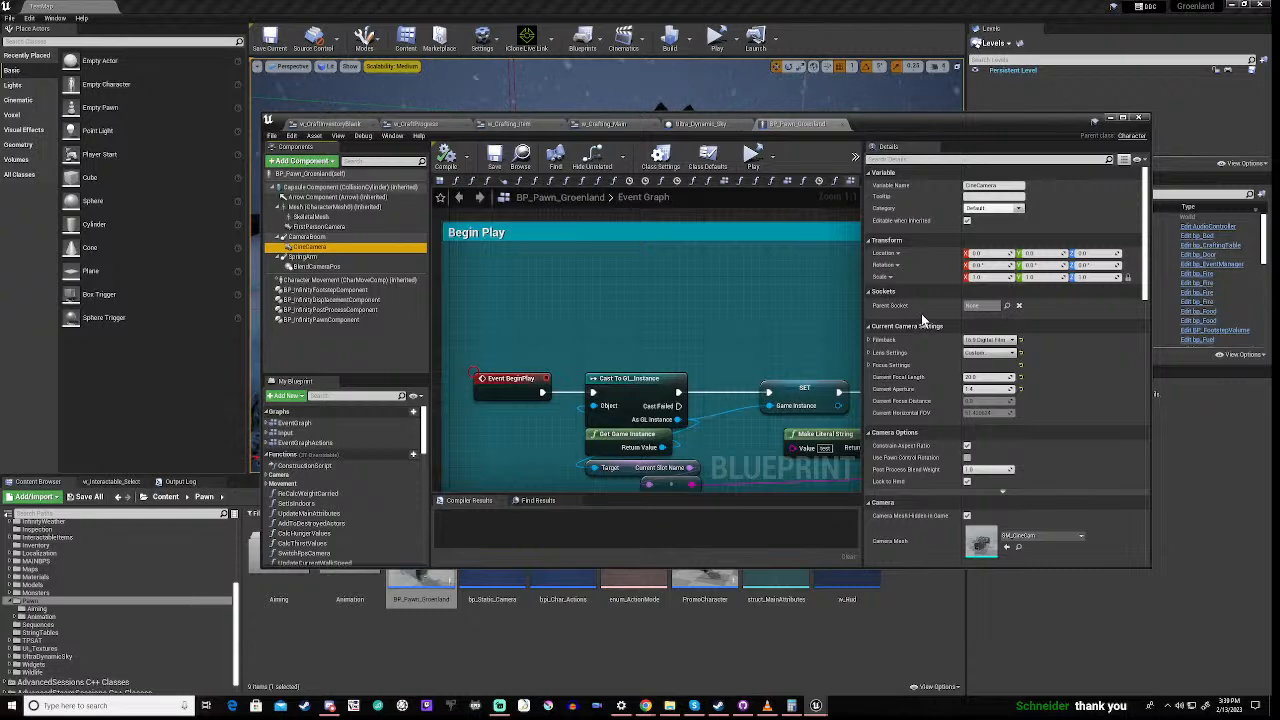
scroll(921, 313, down, 3)
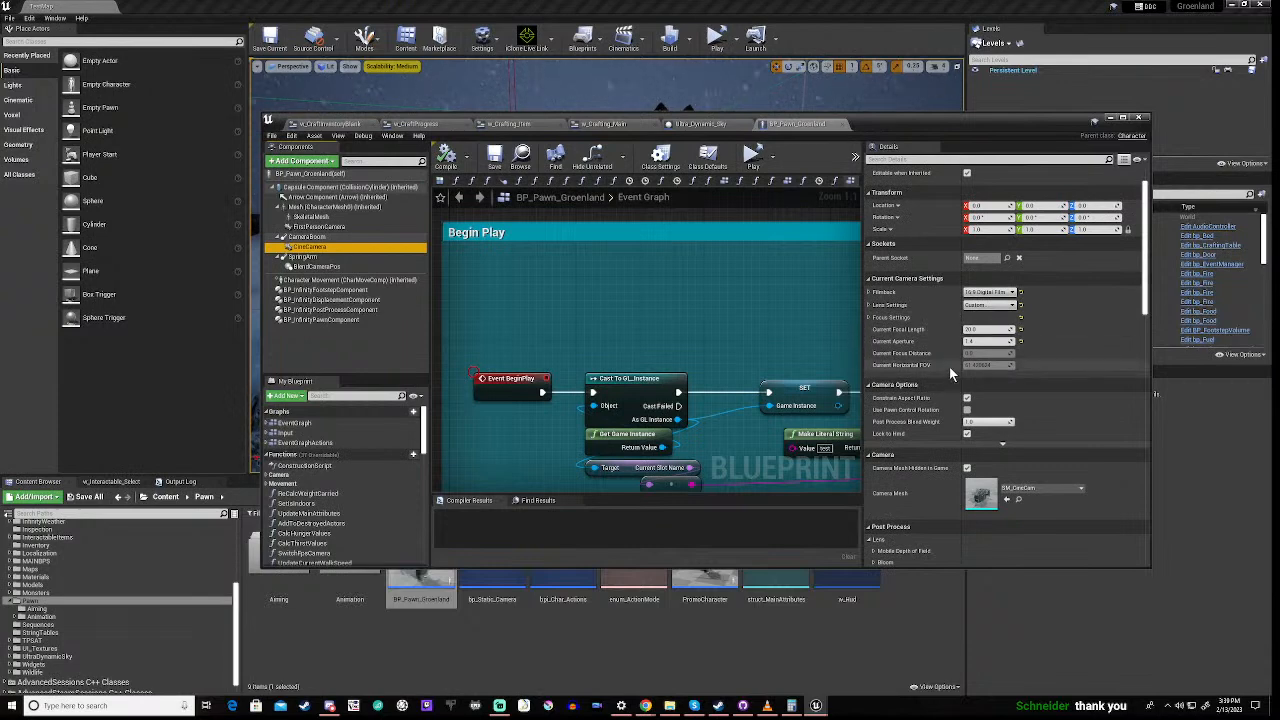
scroll(952, 364, down, 10)
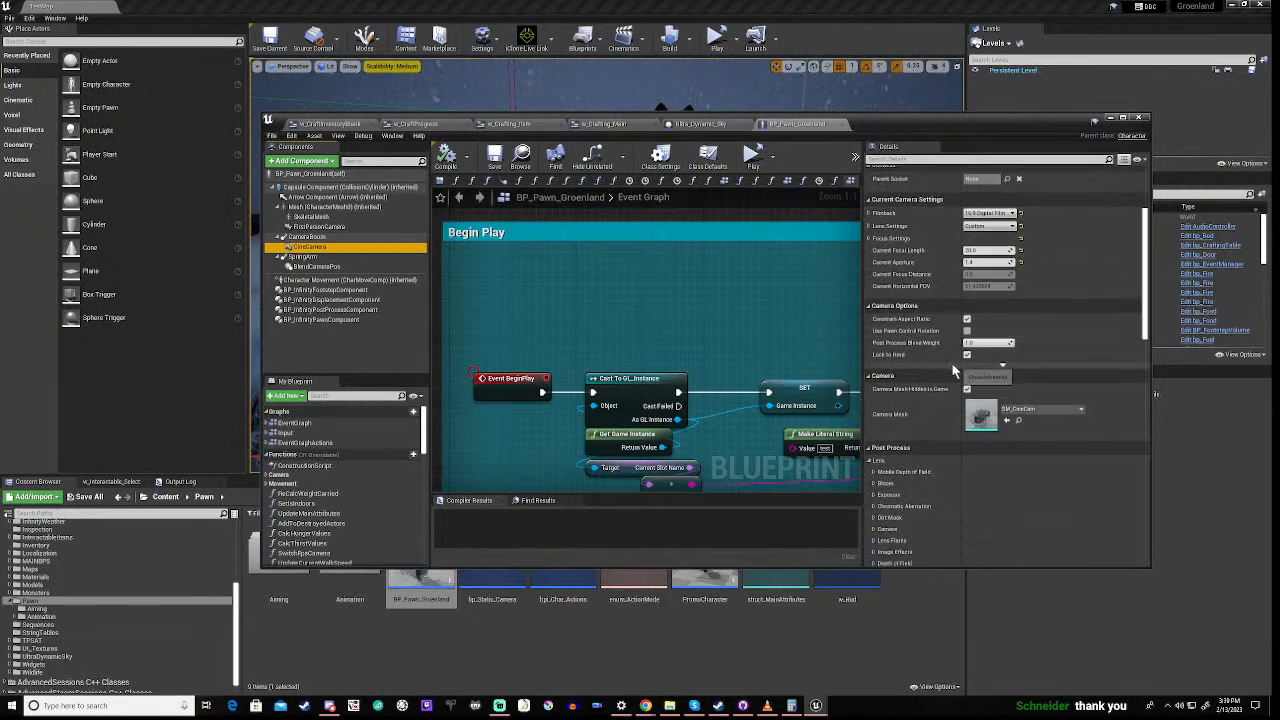
scroll(951, 362, down, 2)
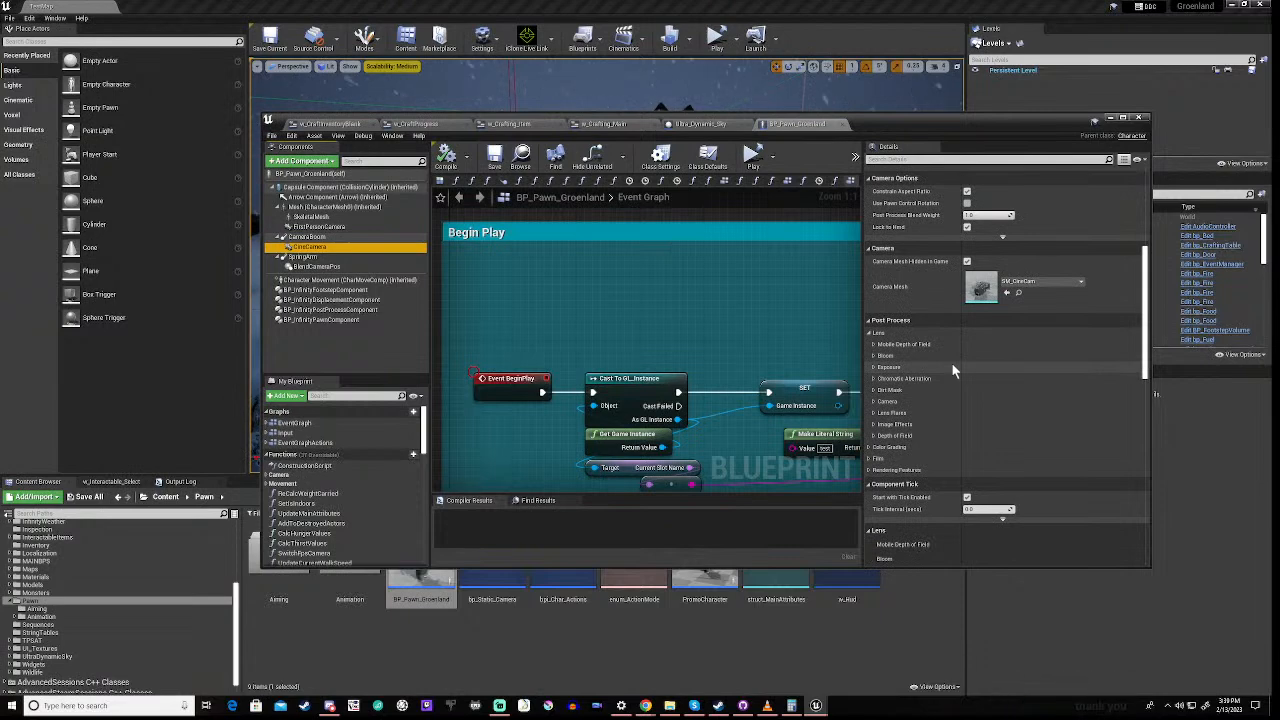
click(874, 368)
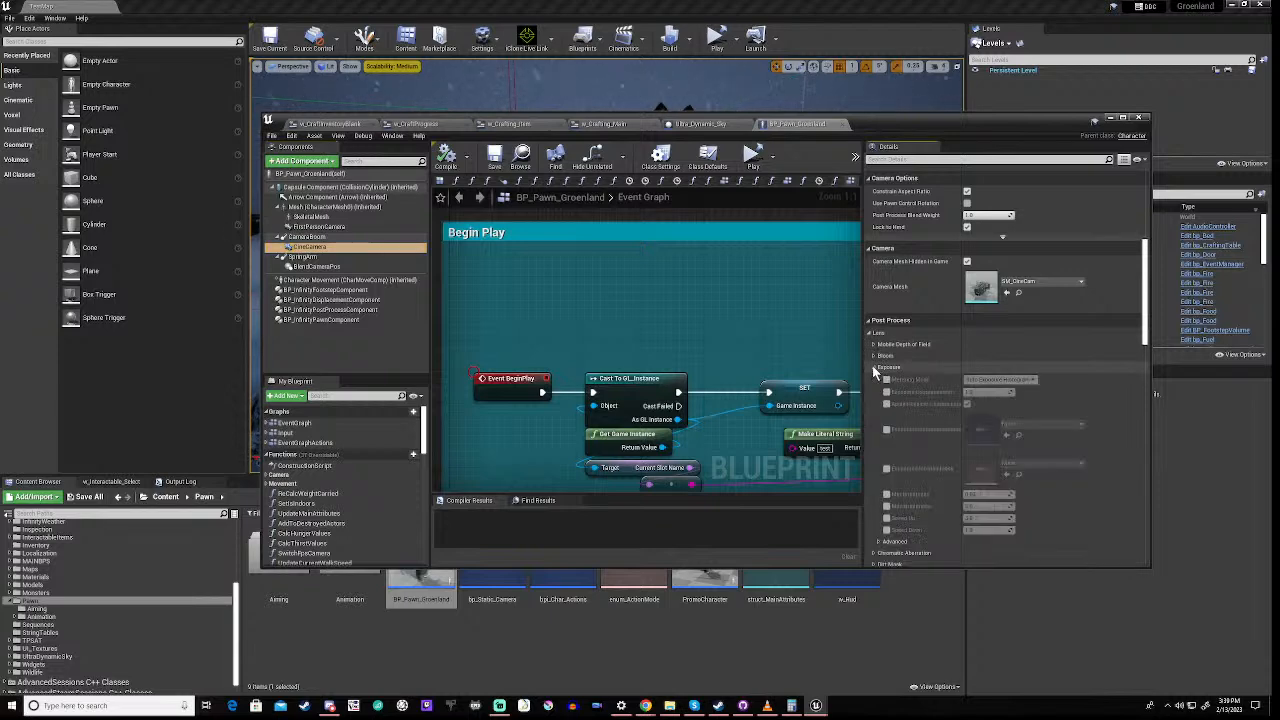
click(874, 368)
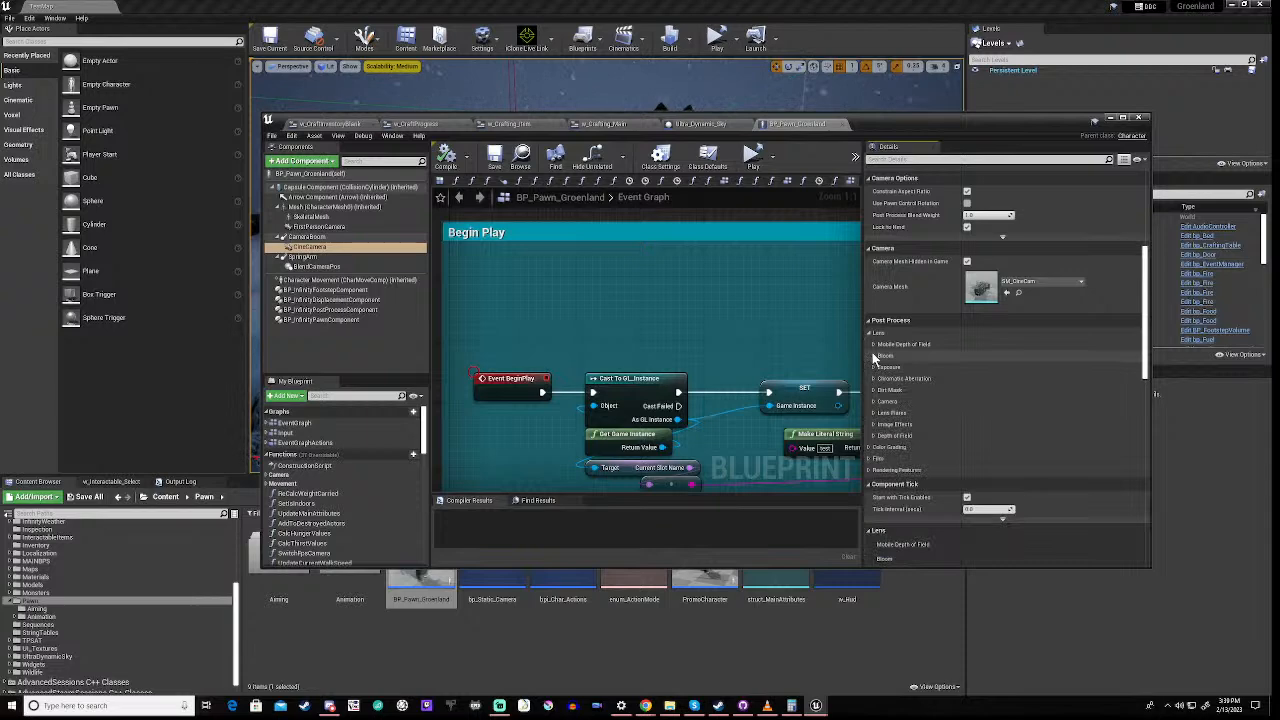
click(874, 356)
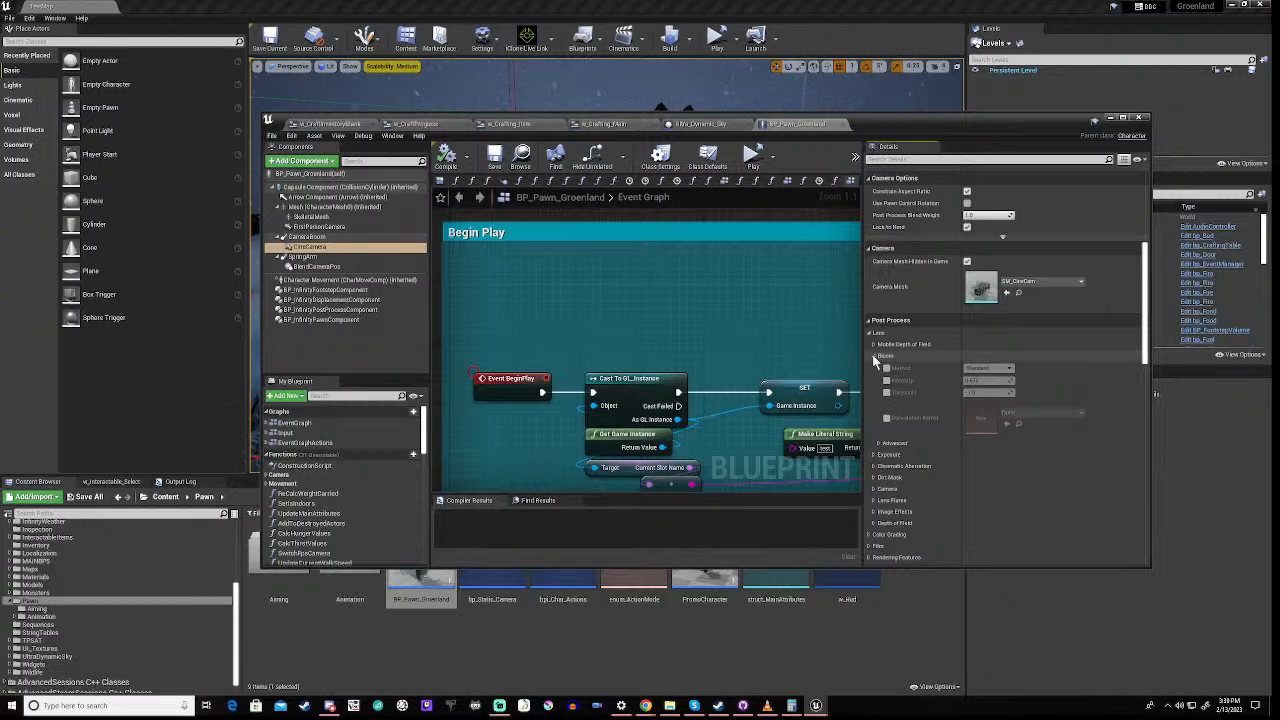
click(873, 355)
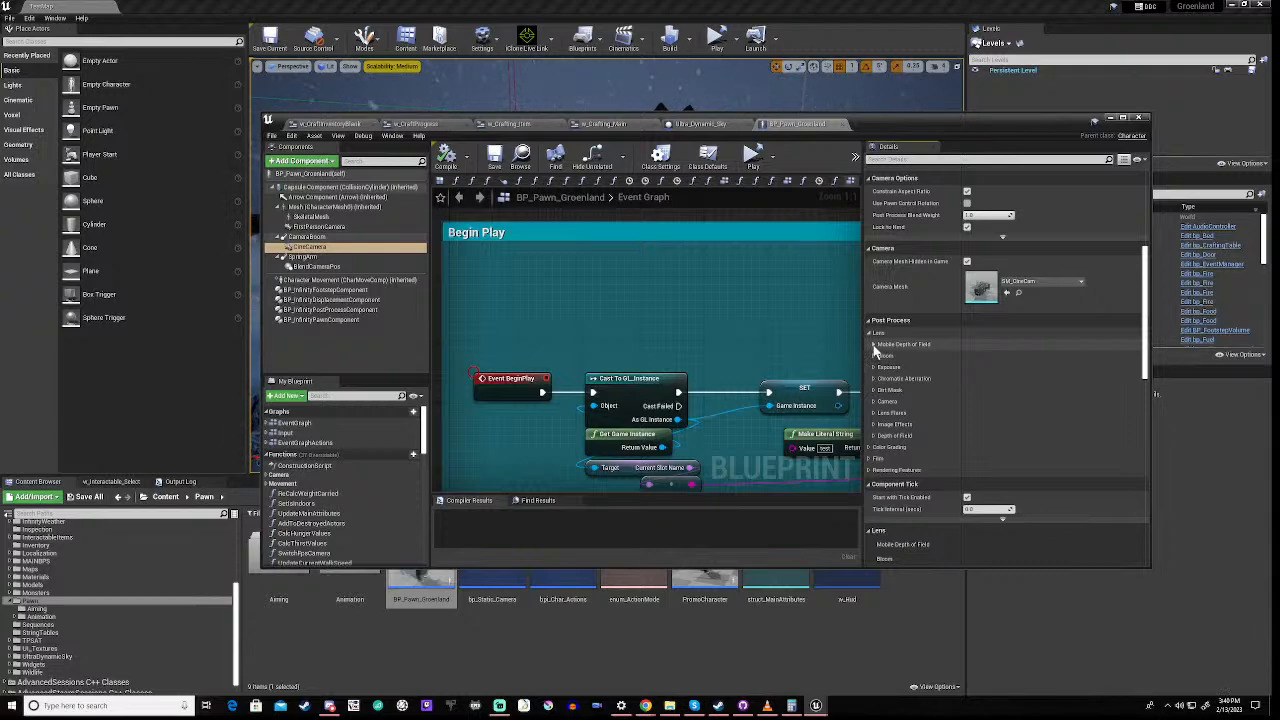
click(873, 344)
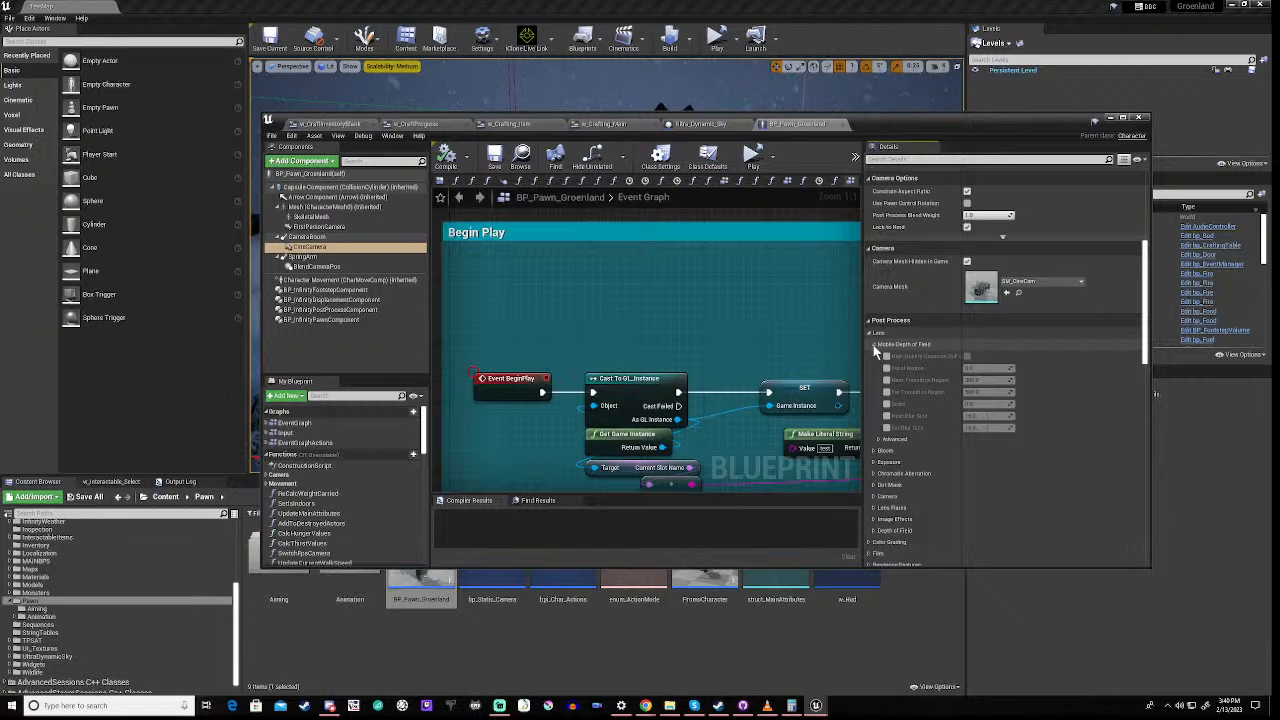
click(879, 440)
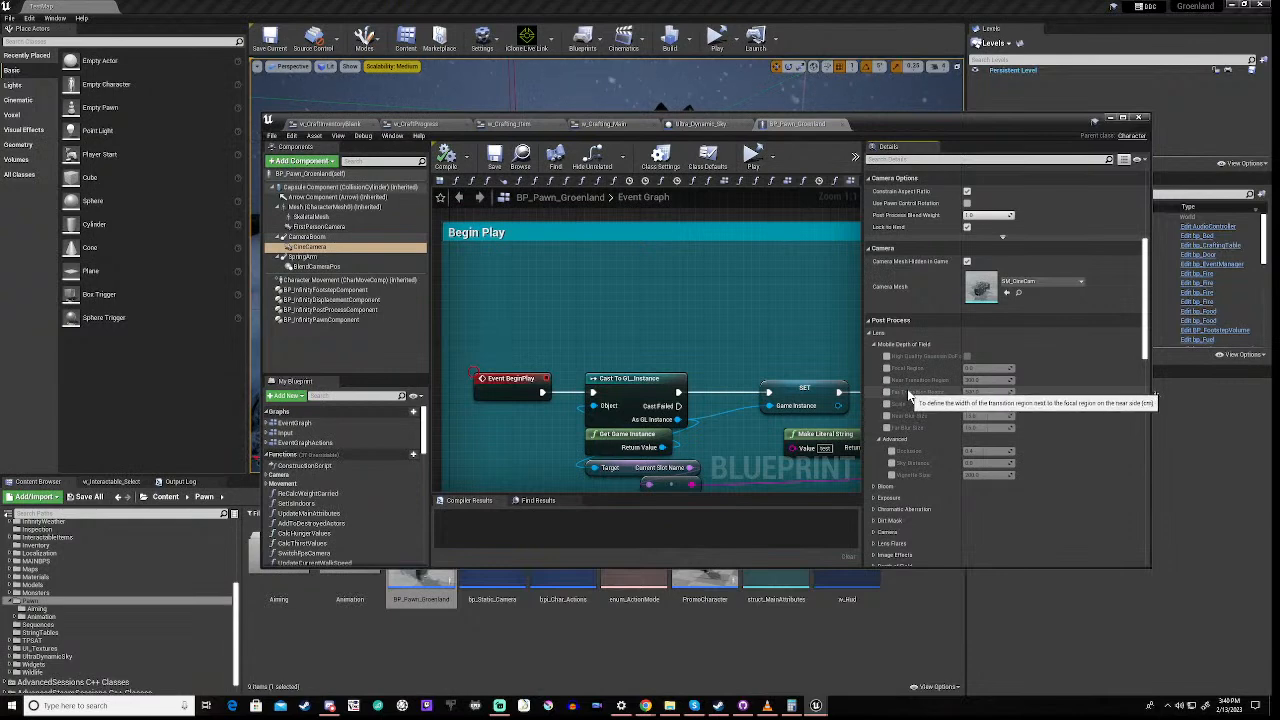
click(875, 345)
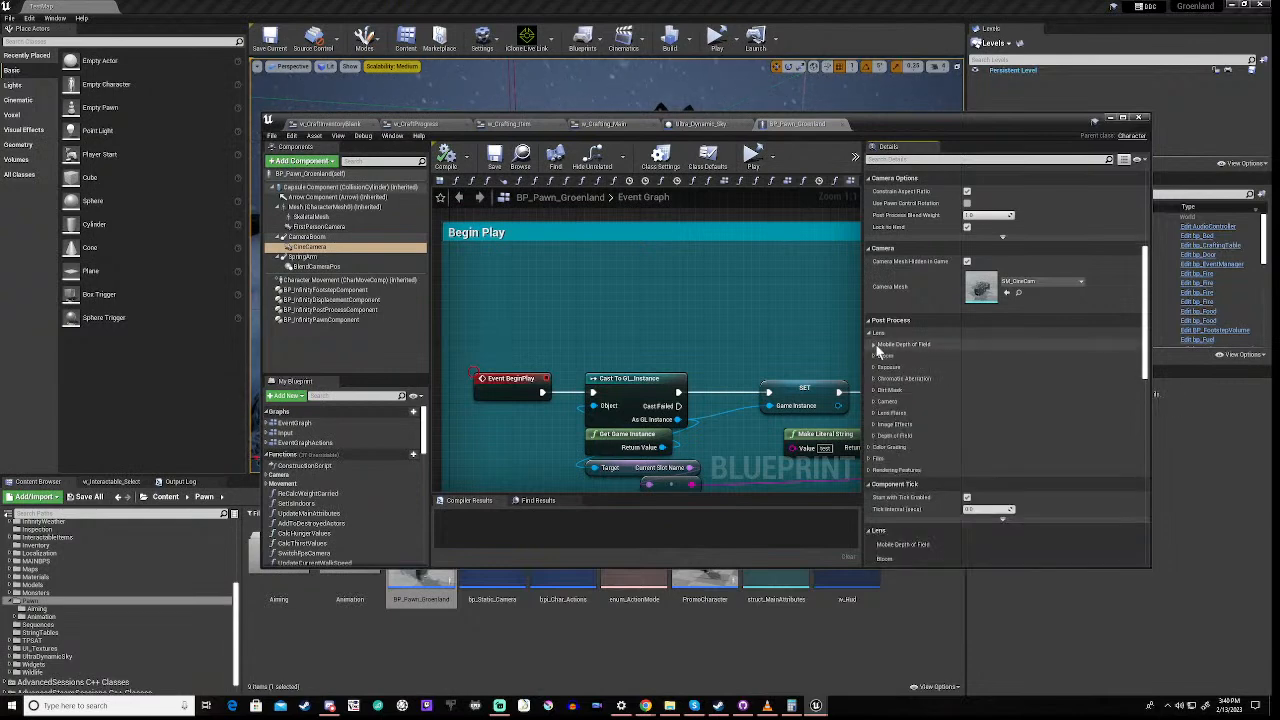
- Examine the Camera, Image Effects and Depth of Field groups among the CineCamera's Lens post process settings
click(873, 401)
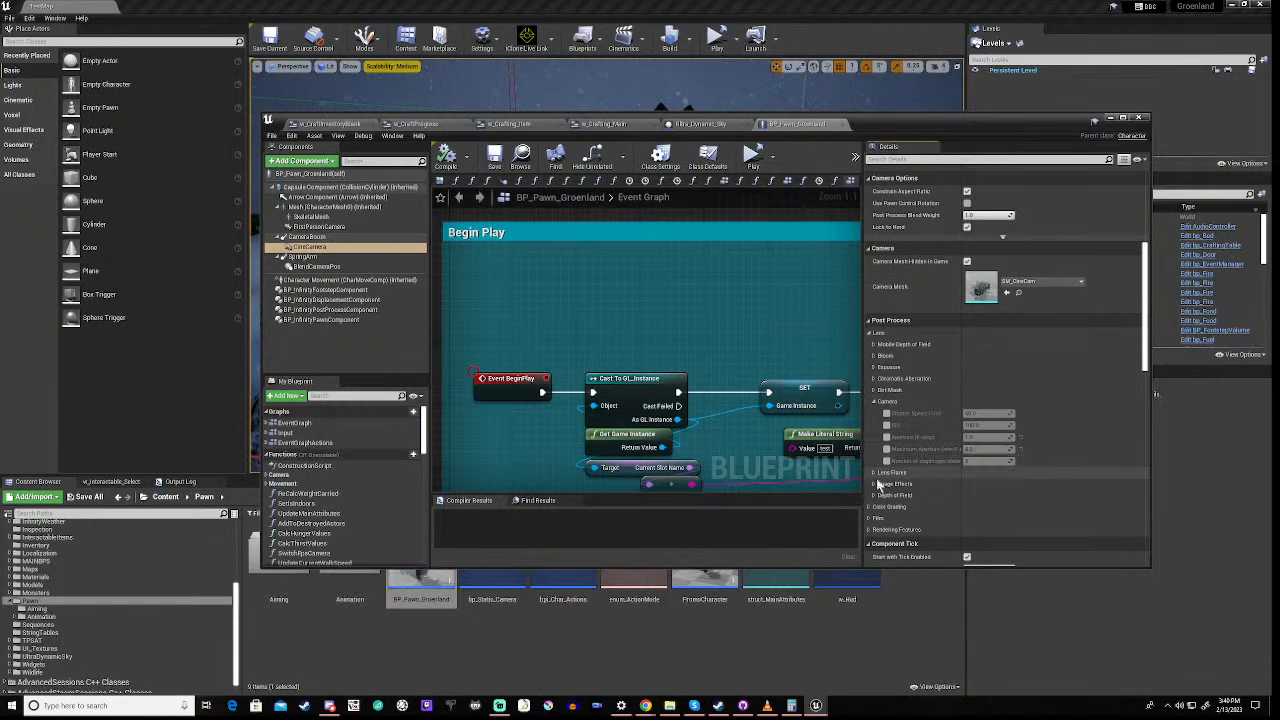
click(874, 403)
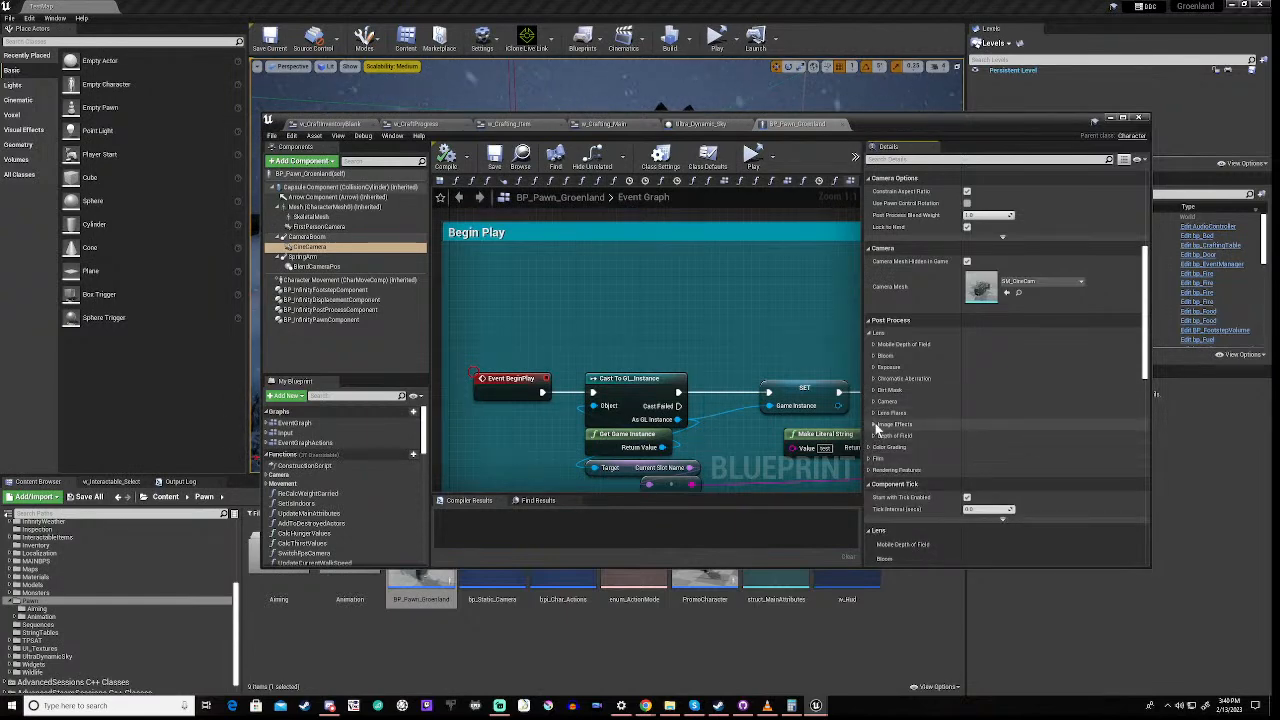
click(874, 424)
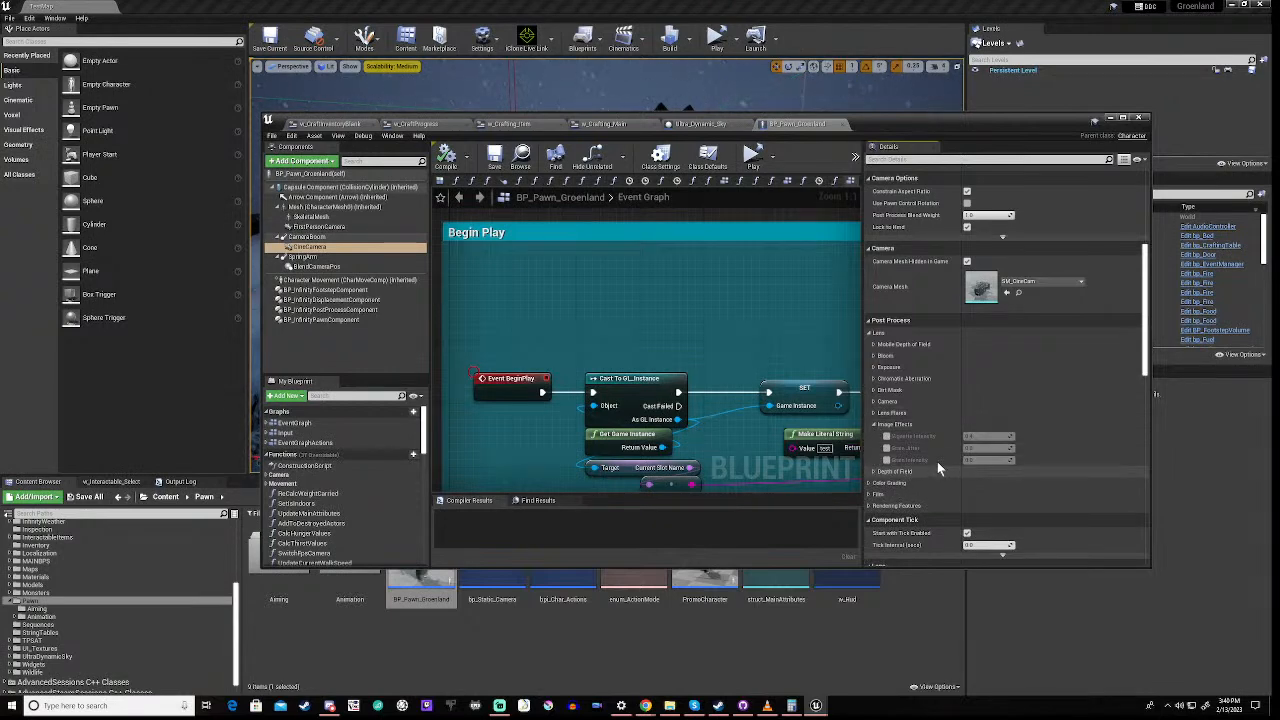
click(874, 424)
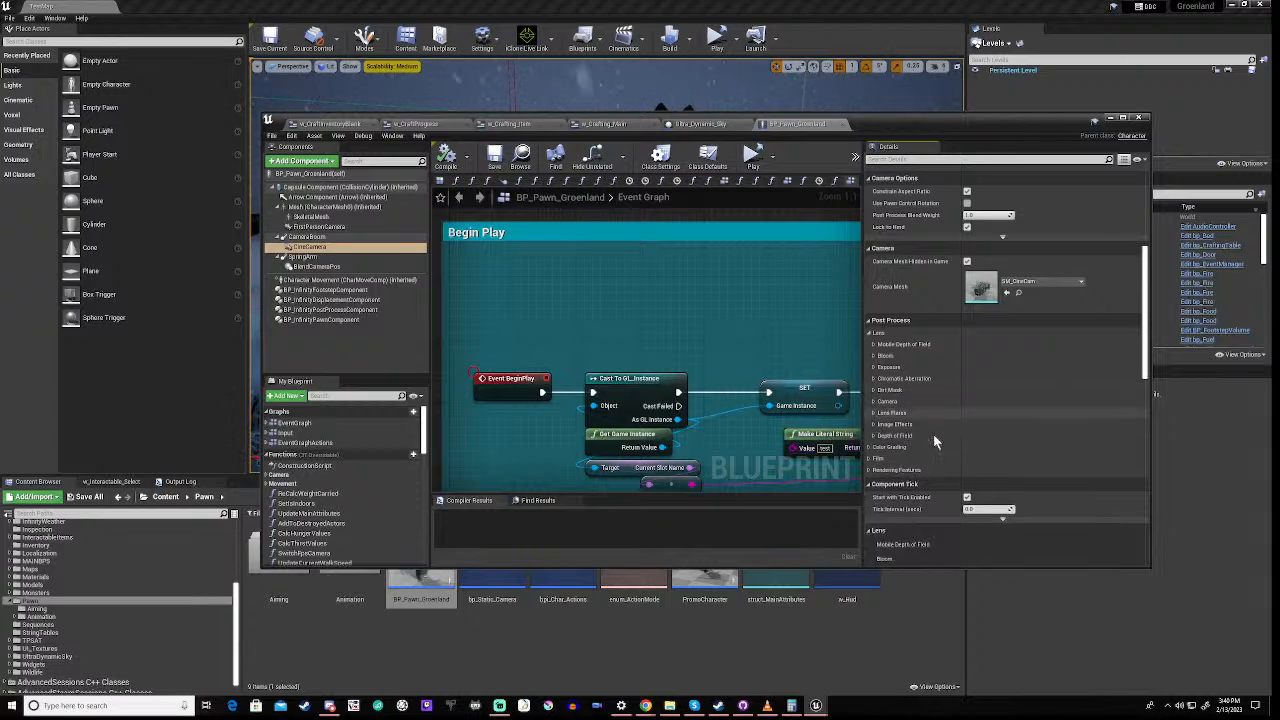
click(873, 437)
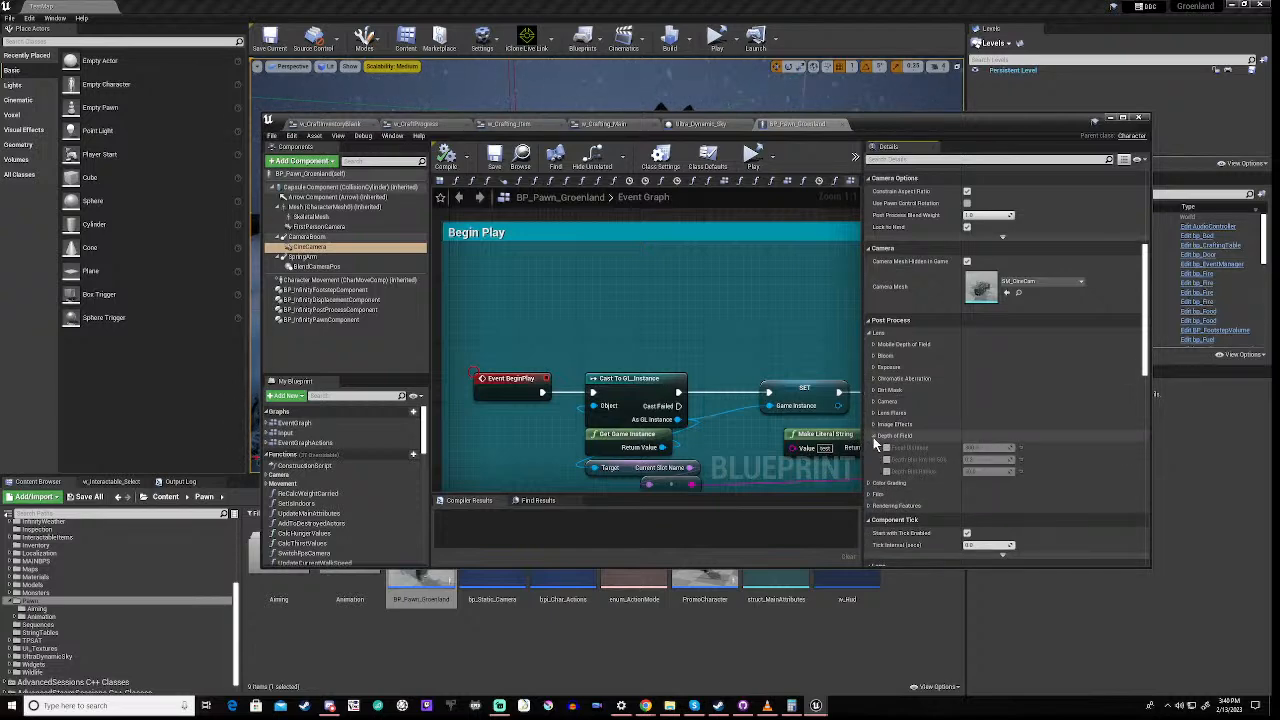
click(873, 437)
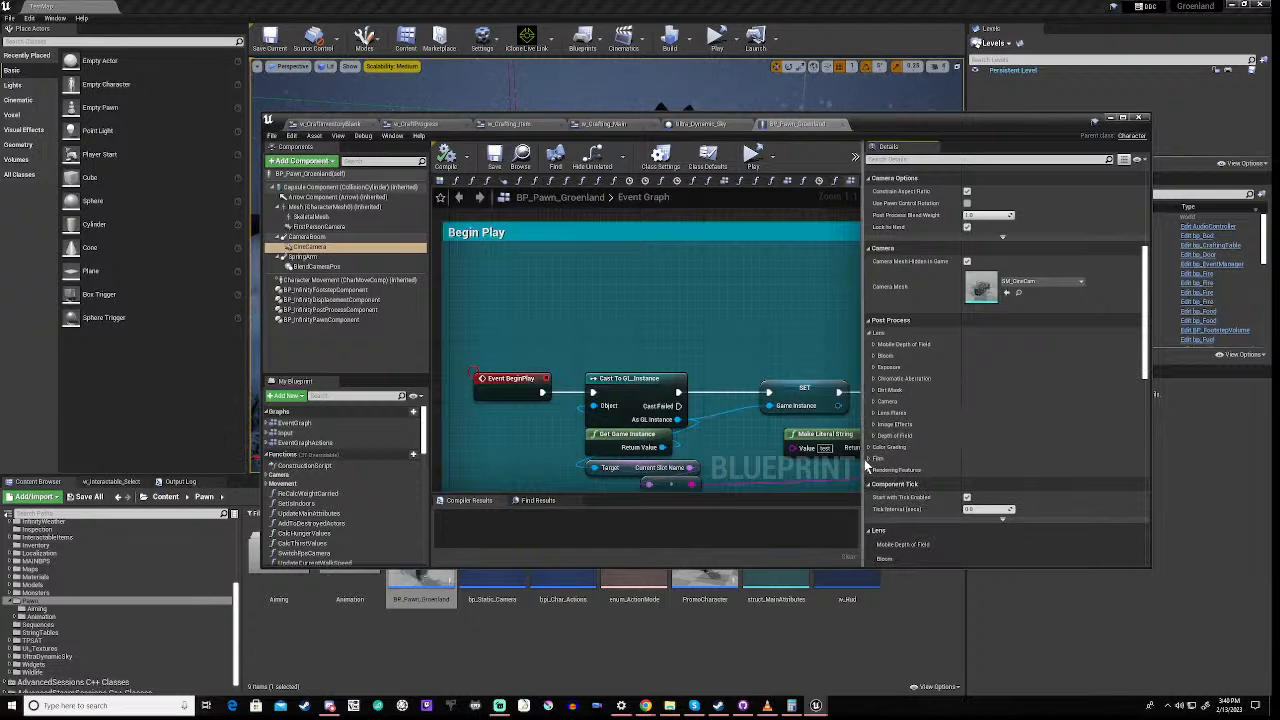
- Try overriding the Temperature Type in the CineCamera's Color Grading settings with White Balance
click(871, 447)
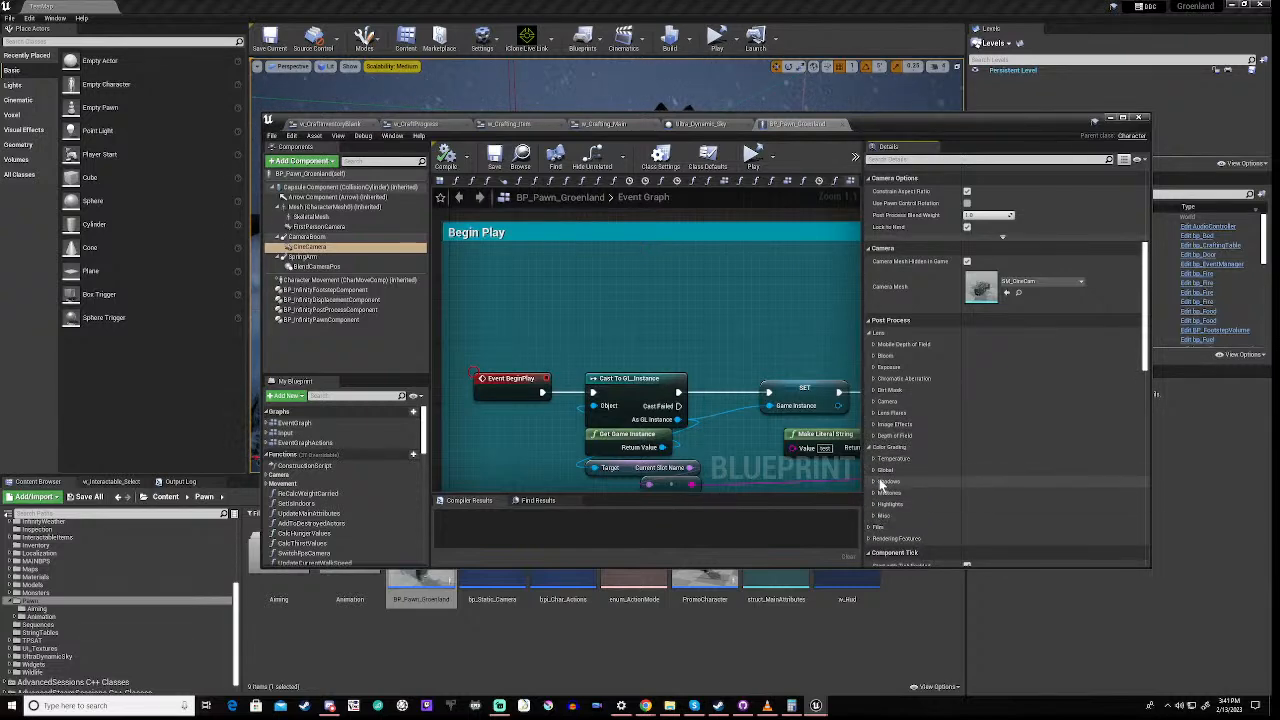
click(875, 461)
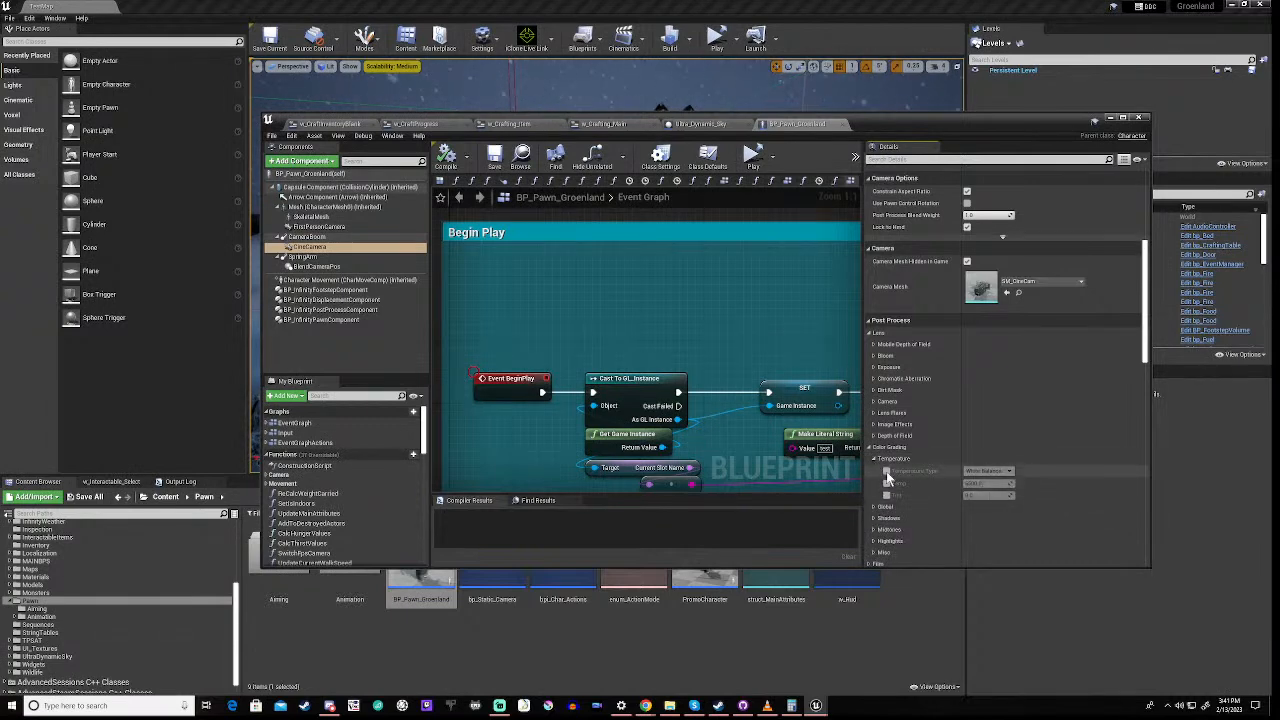
click(887, 471)
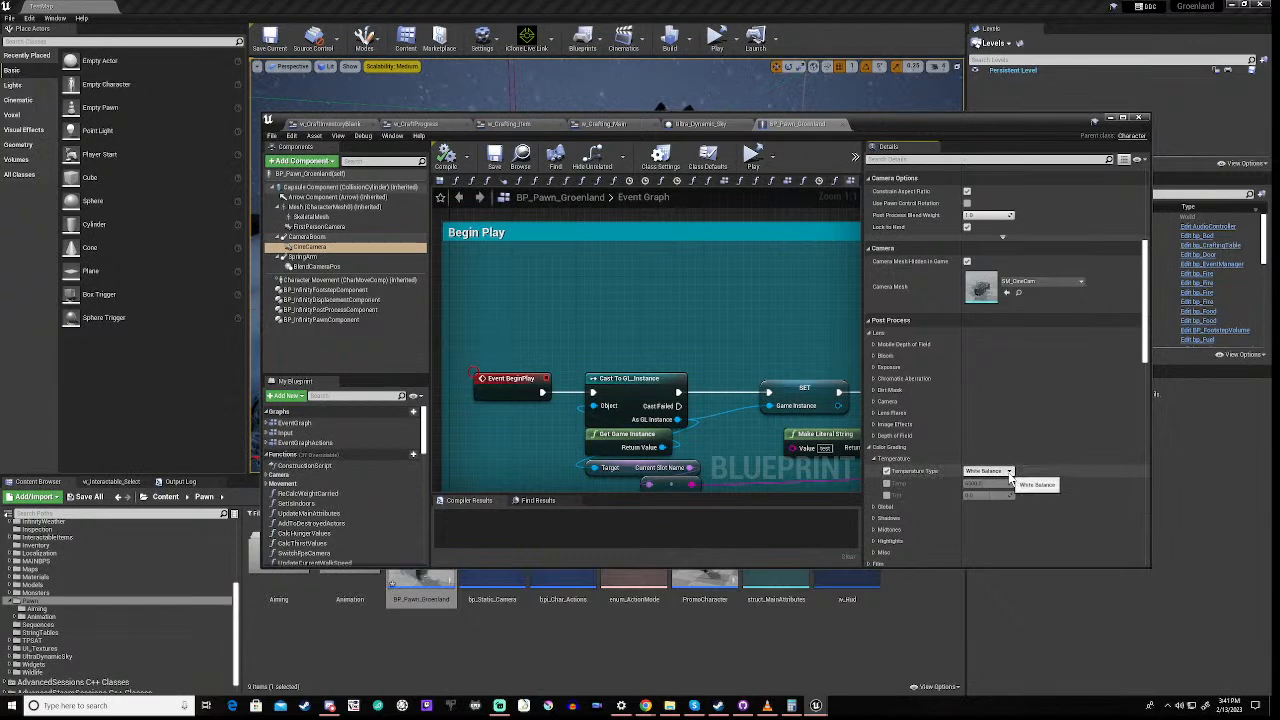
click(1005, 471)
click(1000, 479)
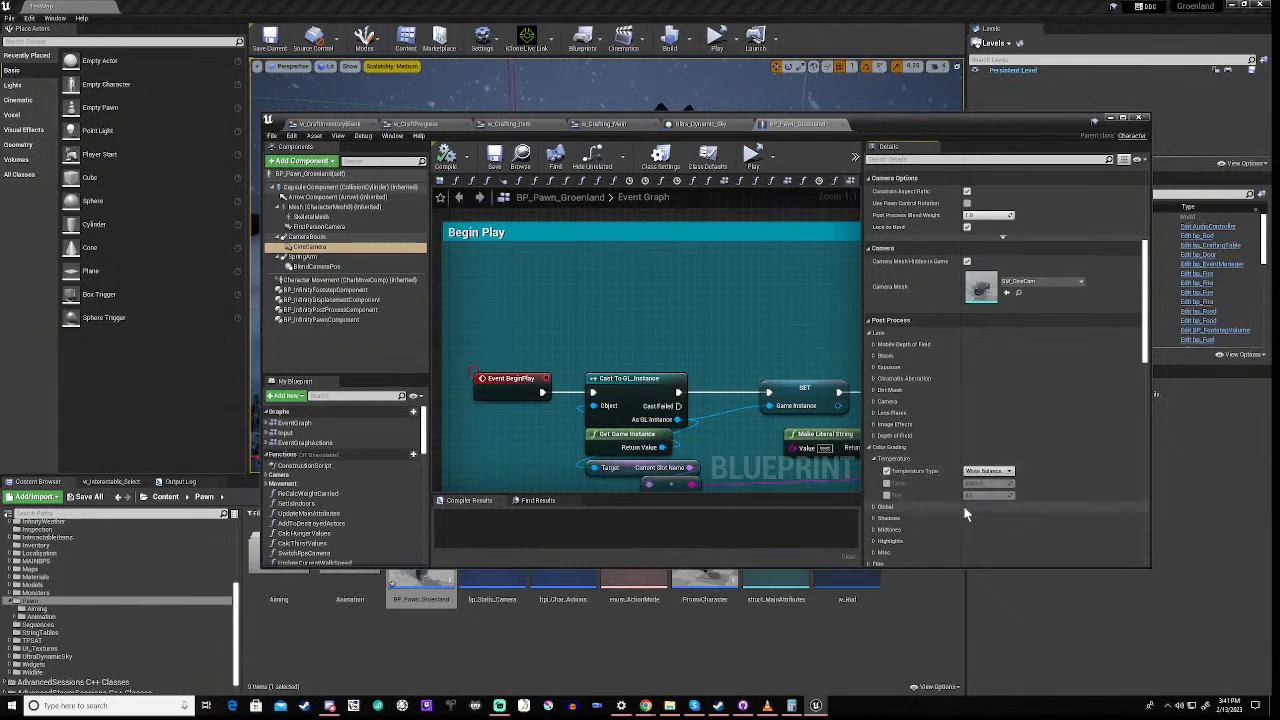
click(886, 471)
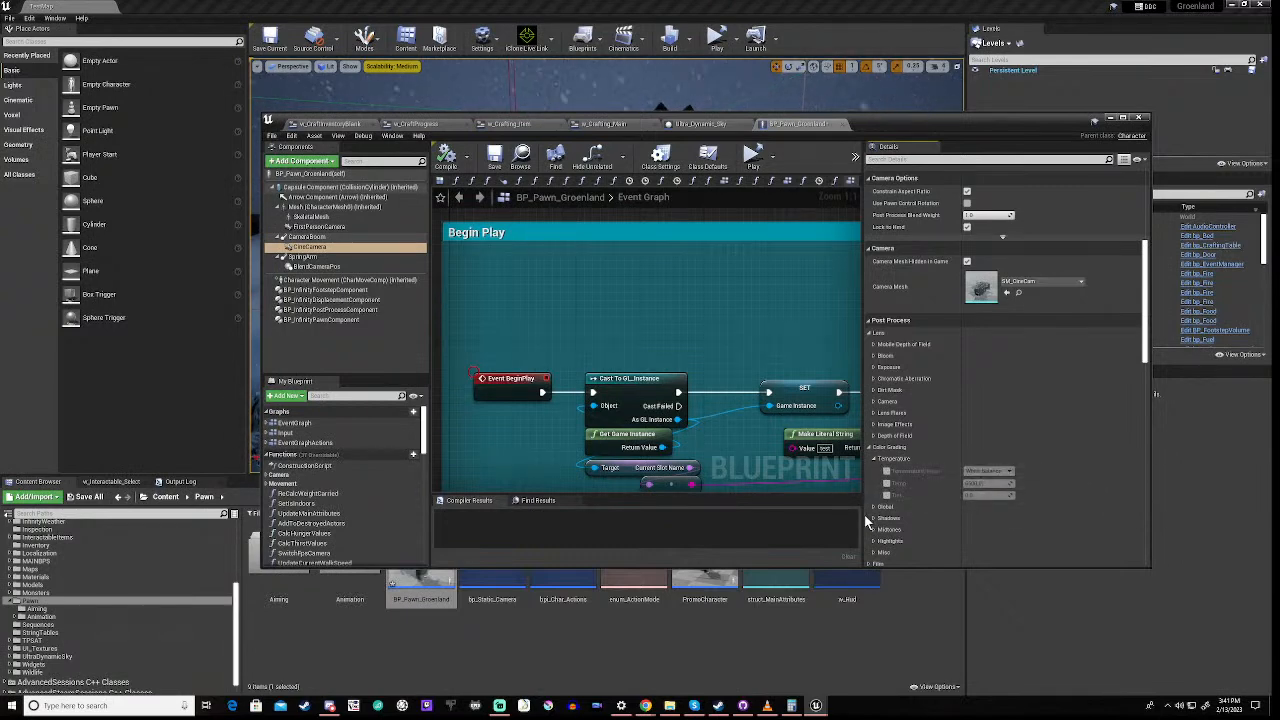
- Examine the Global, Shadows, Midtones, Highlights and Misc colour grading groups, plus the Film settings of the CineCamera
click(874, 508)
scroll(880, 470, down, 2)
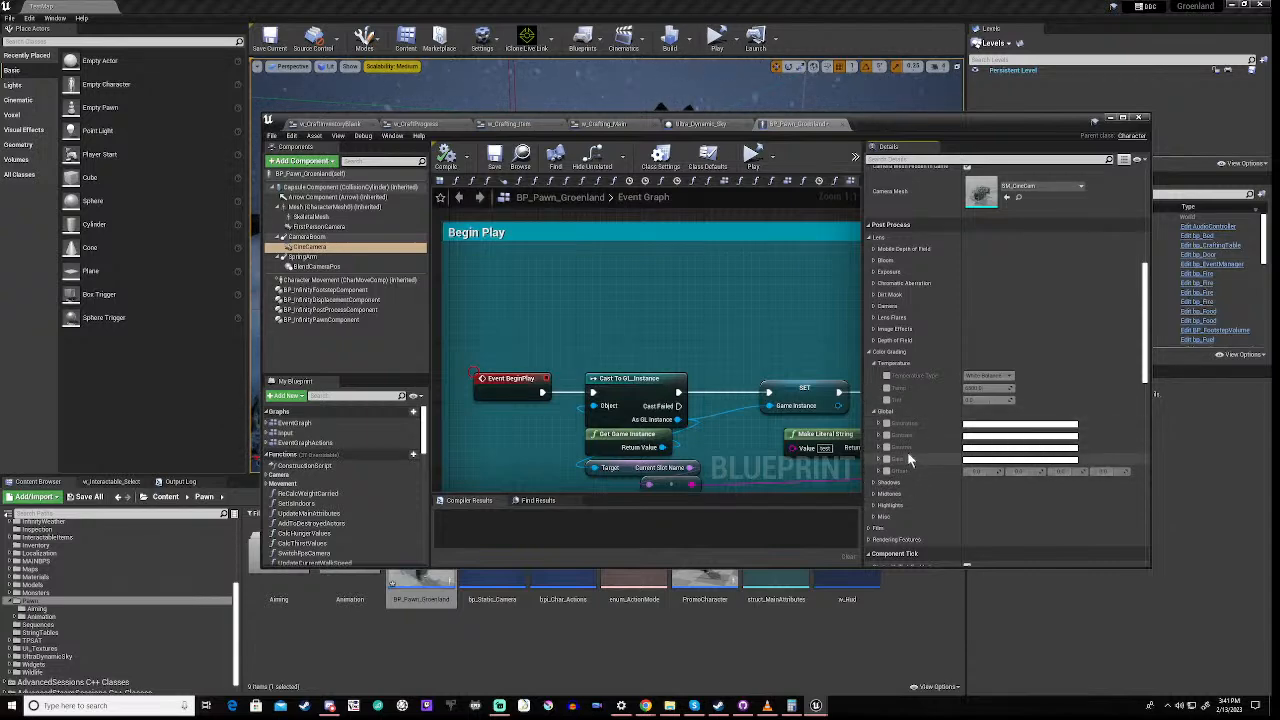
click(874, 412)
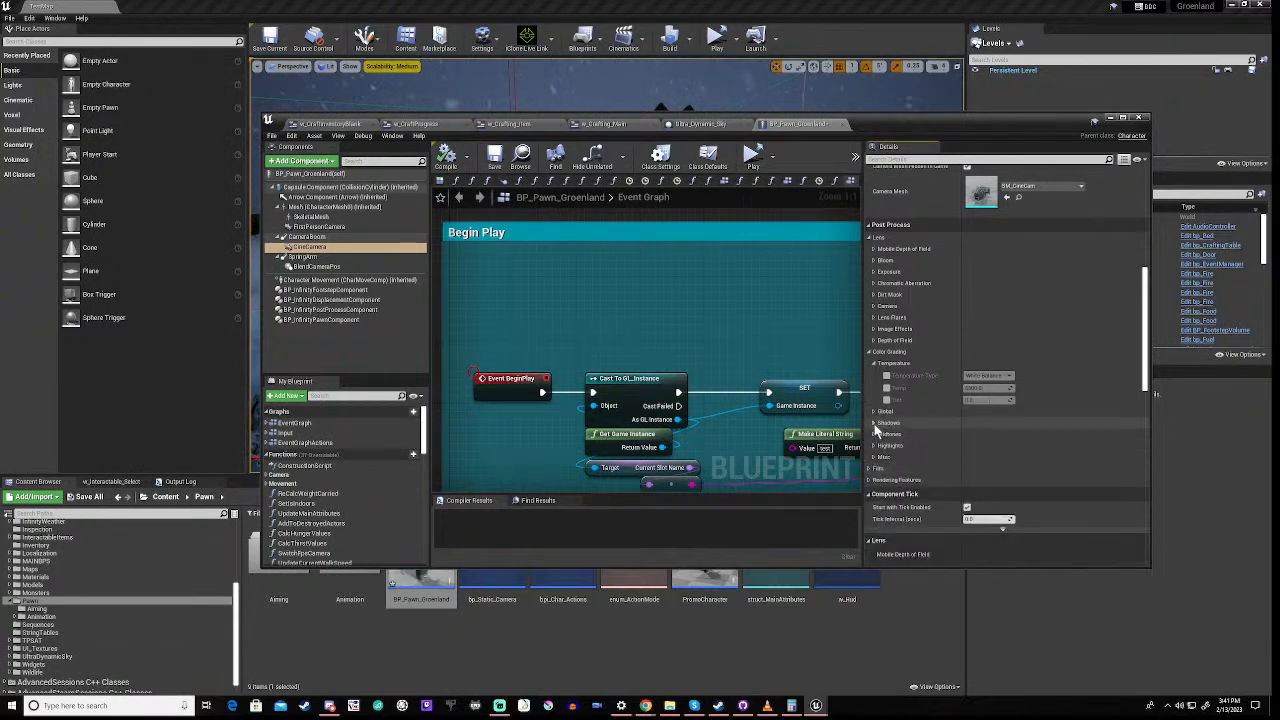
click(875, 423)
click(875, 423)
click(876, 435)
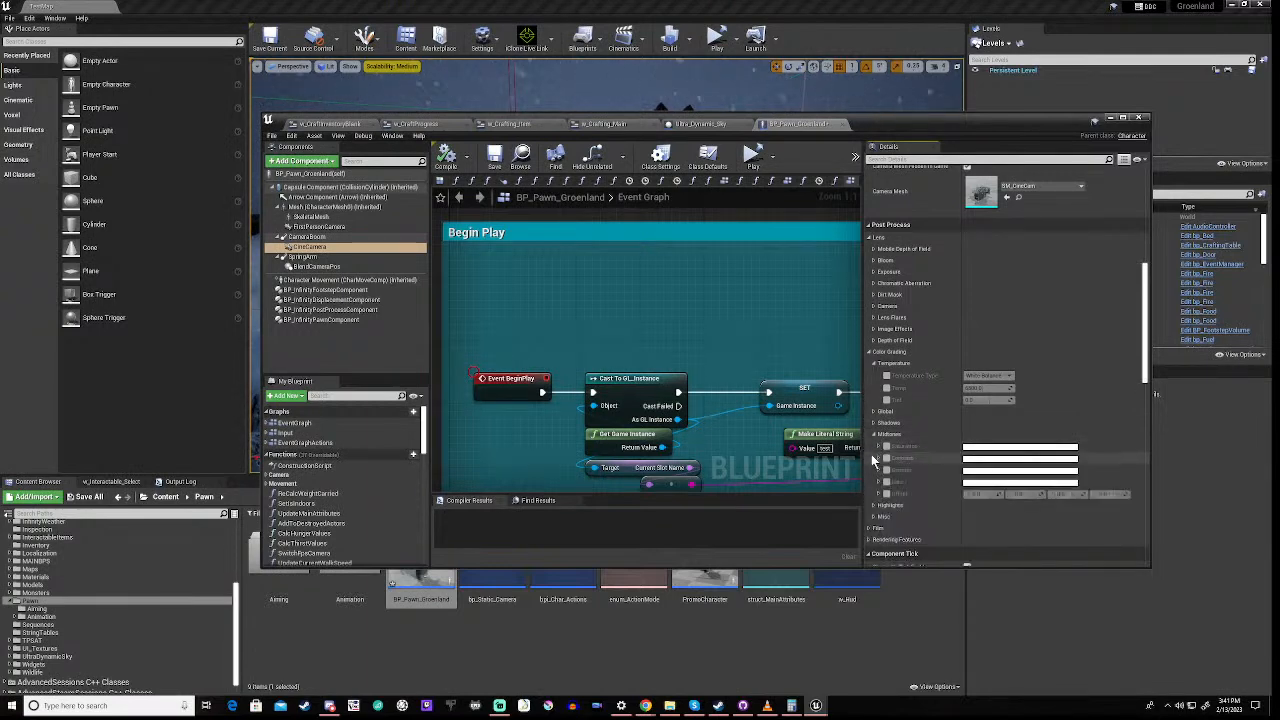
click(875, 436)
click(875, 446)
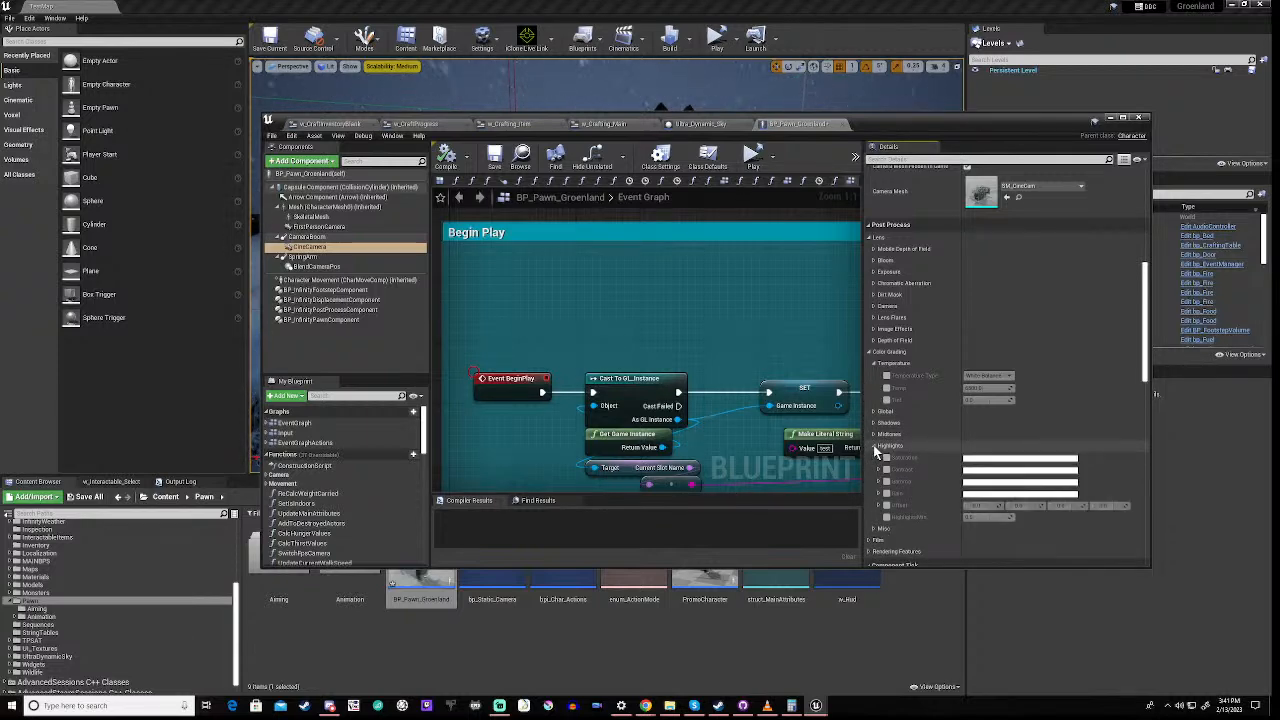
click(875, 446)
click(873, 457)
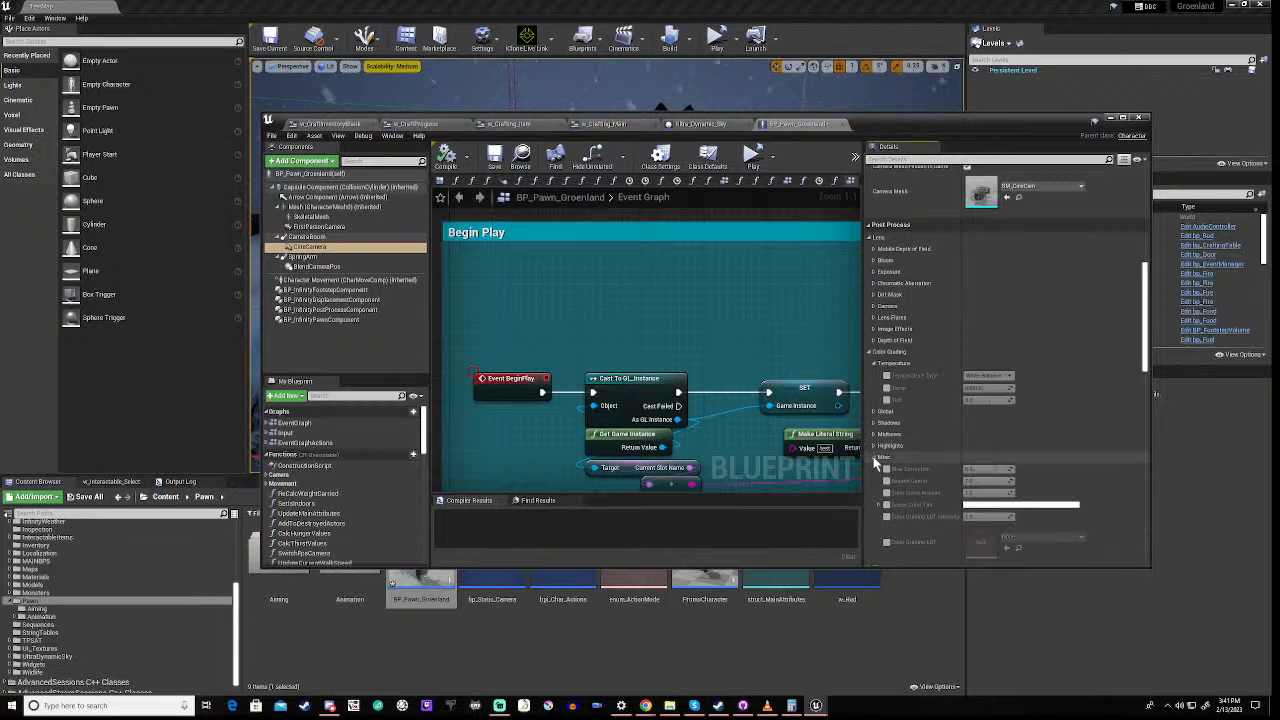
click(875, 459)
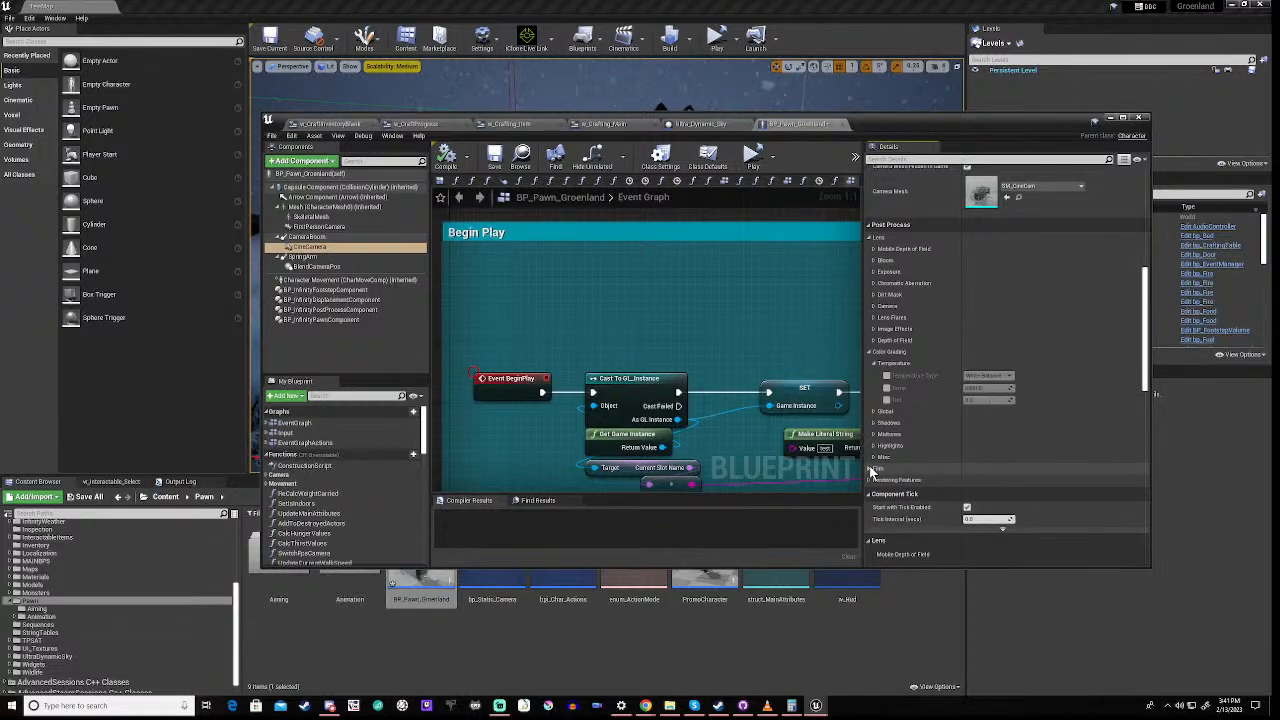
click(871, 469)
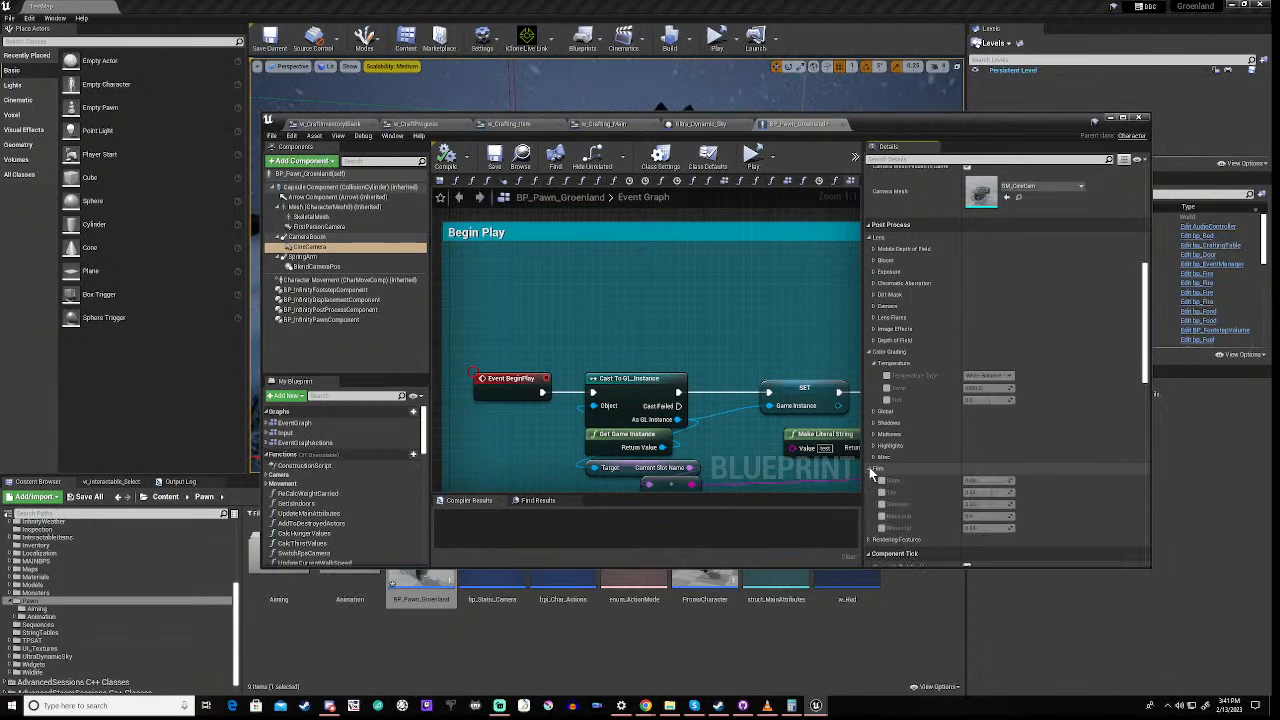
click(871, 472)
- Add an element to the Post Process Materials array in Rendering Features and check its type choices without picking one
scroll(930, 434, down, 2)
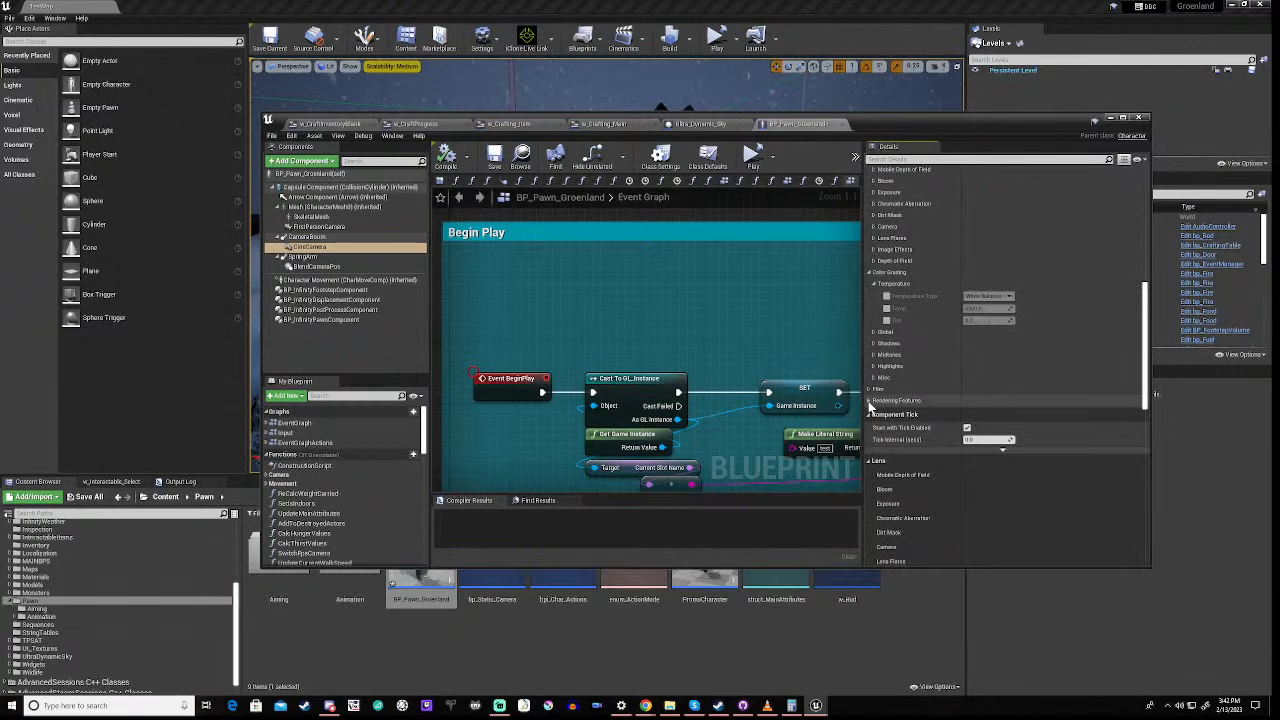
click(870, 401)
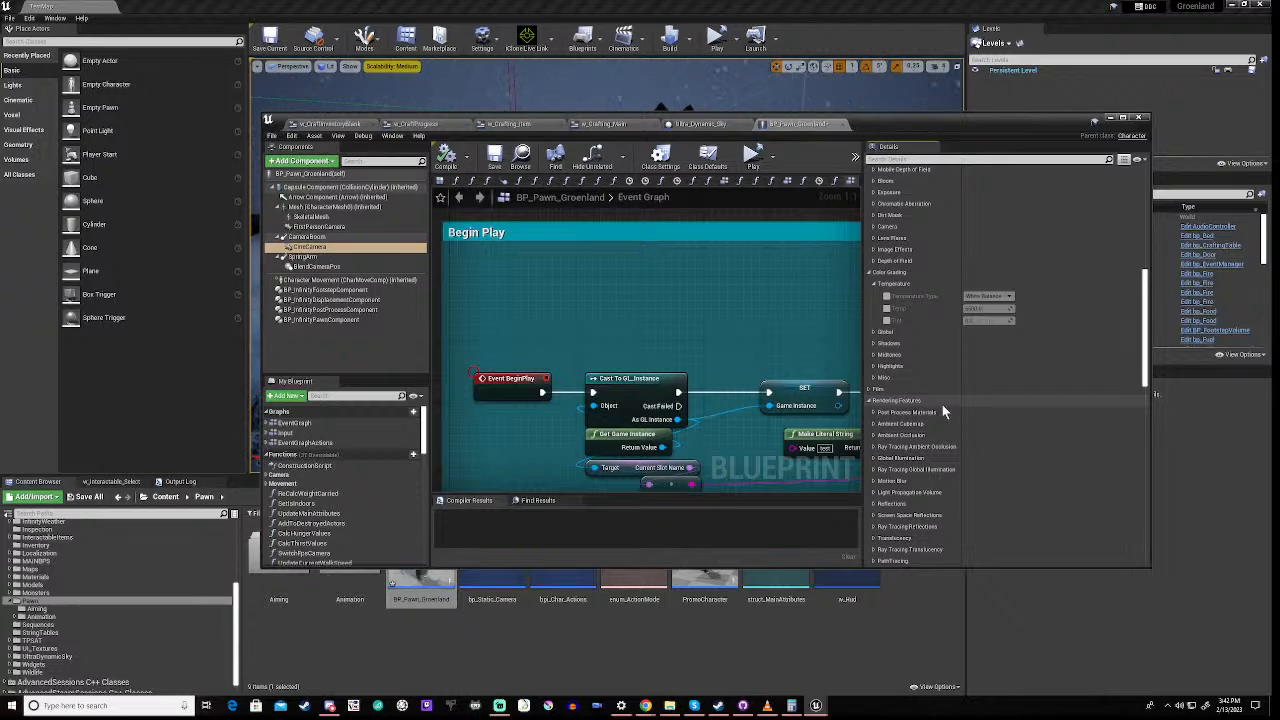
click(875, 412)
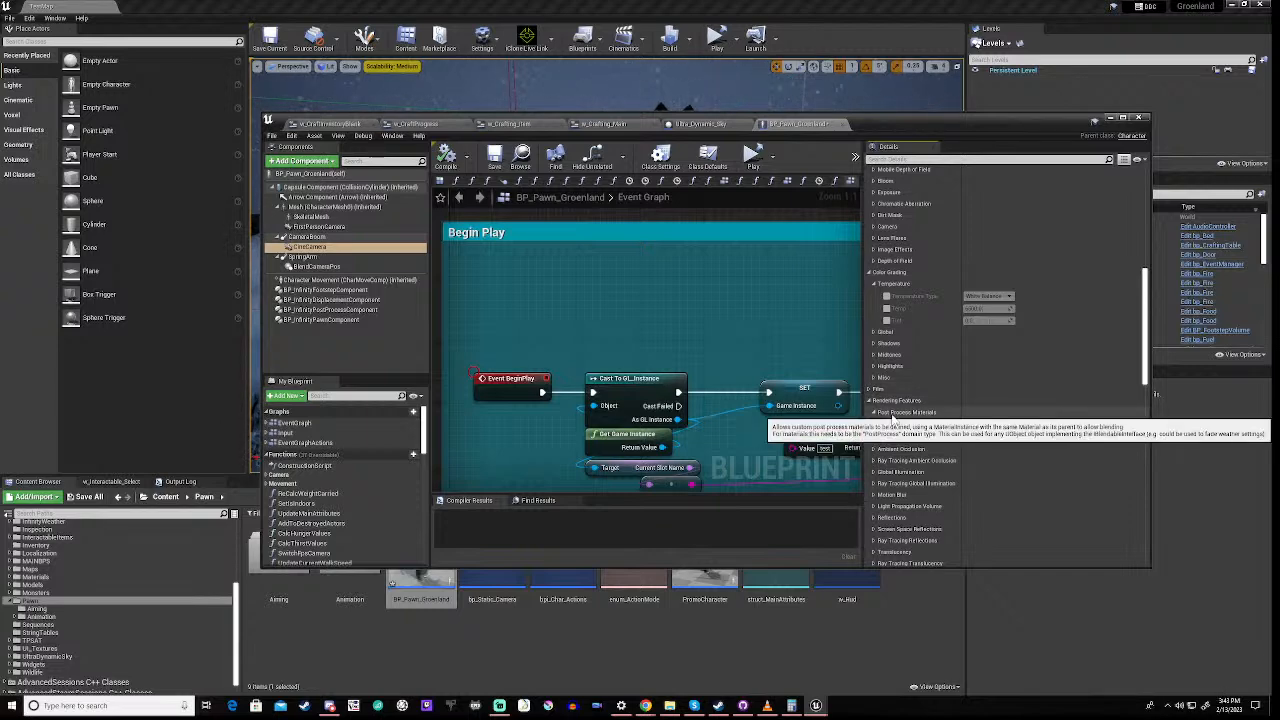
click(893, 419)
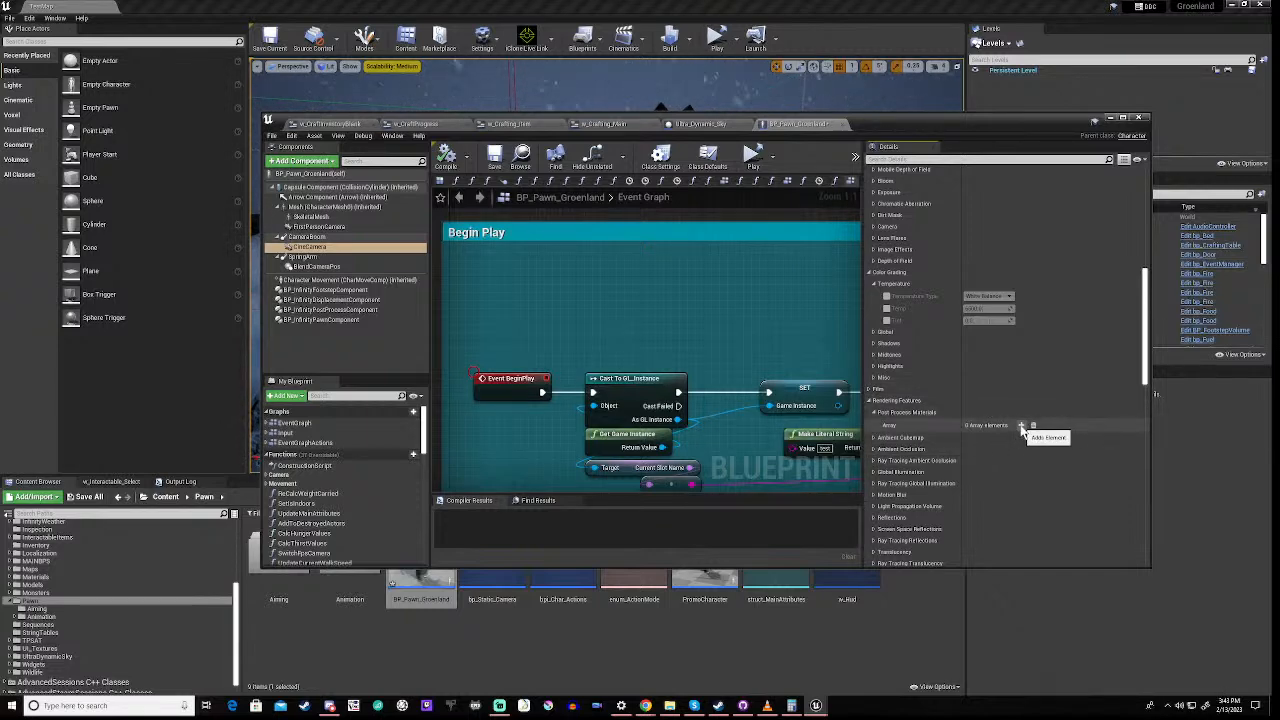
click(1021, 426)
click(993, 440)
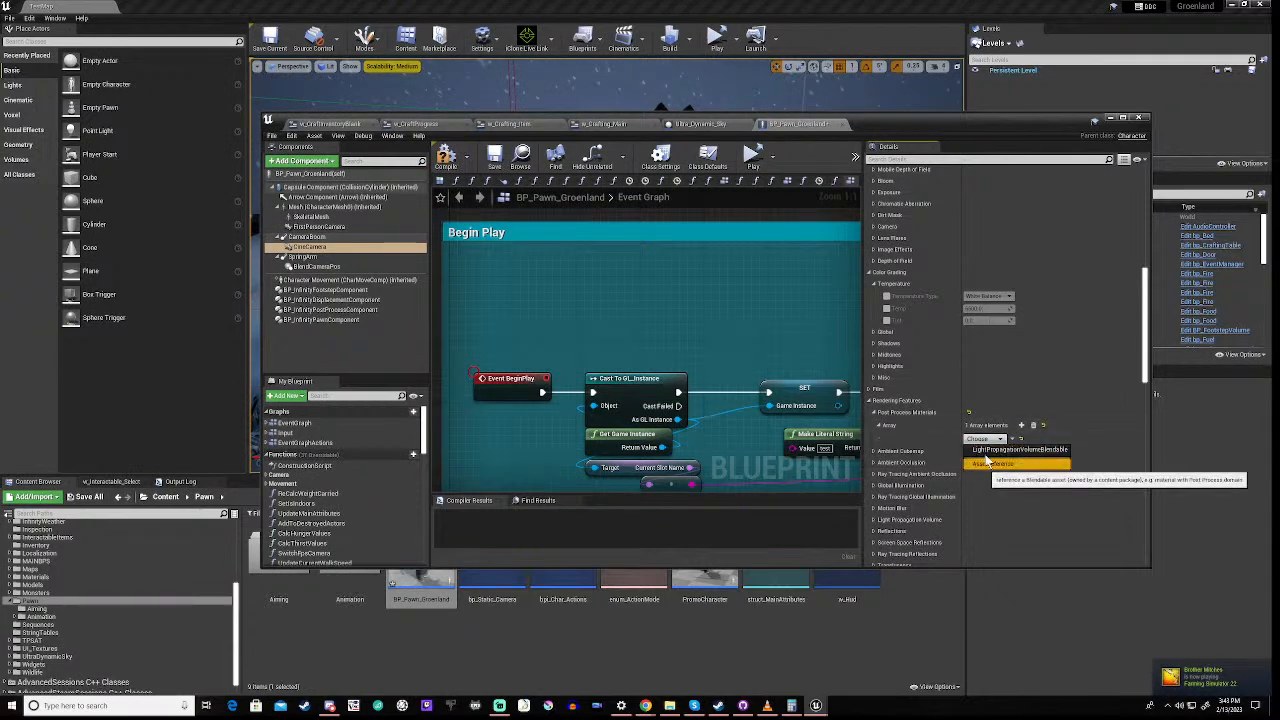
click(1041, 500)
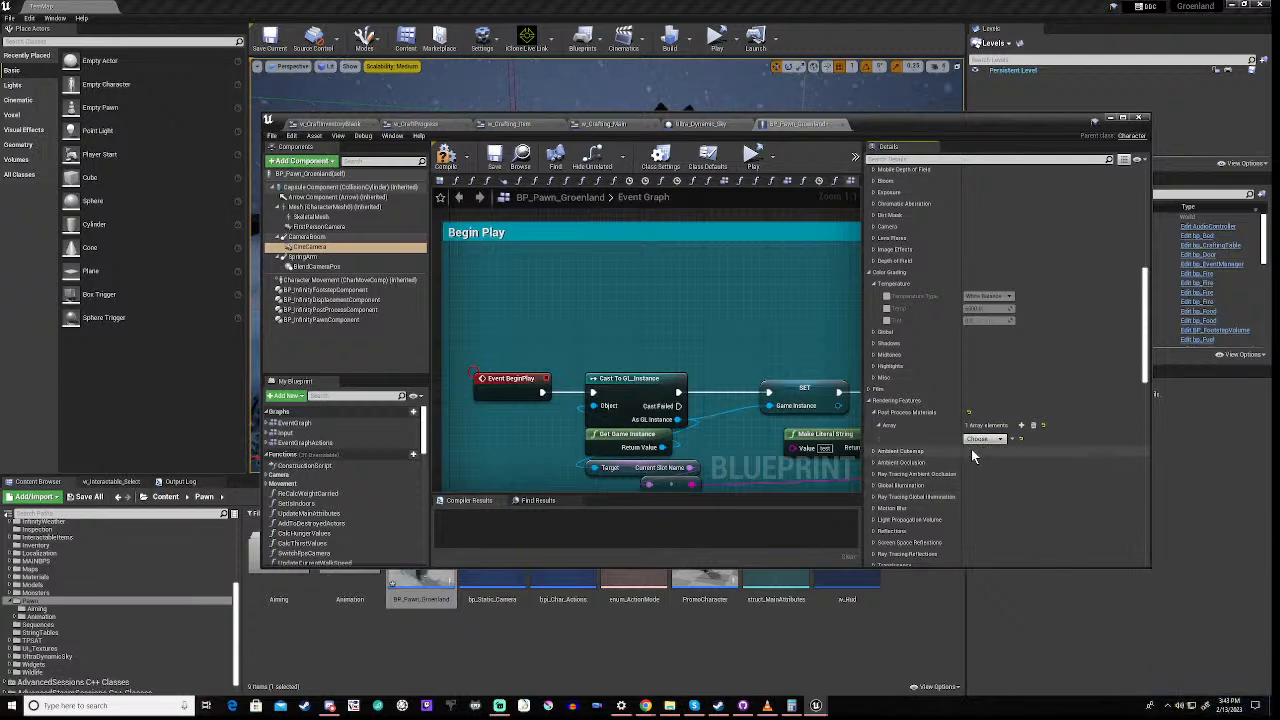
- Empty the CineCamera's Post Process Materials array in Rendering Features and collapse that group
click(1033, 427)
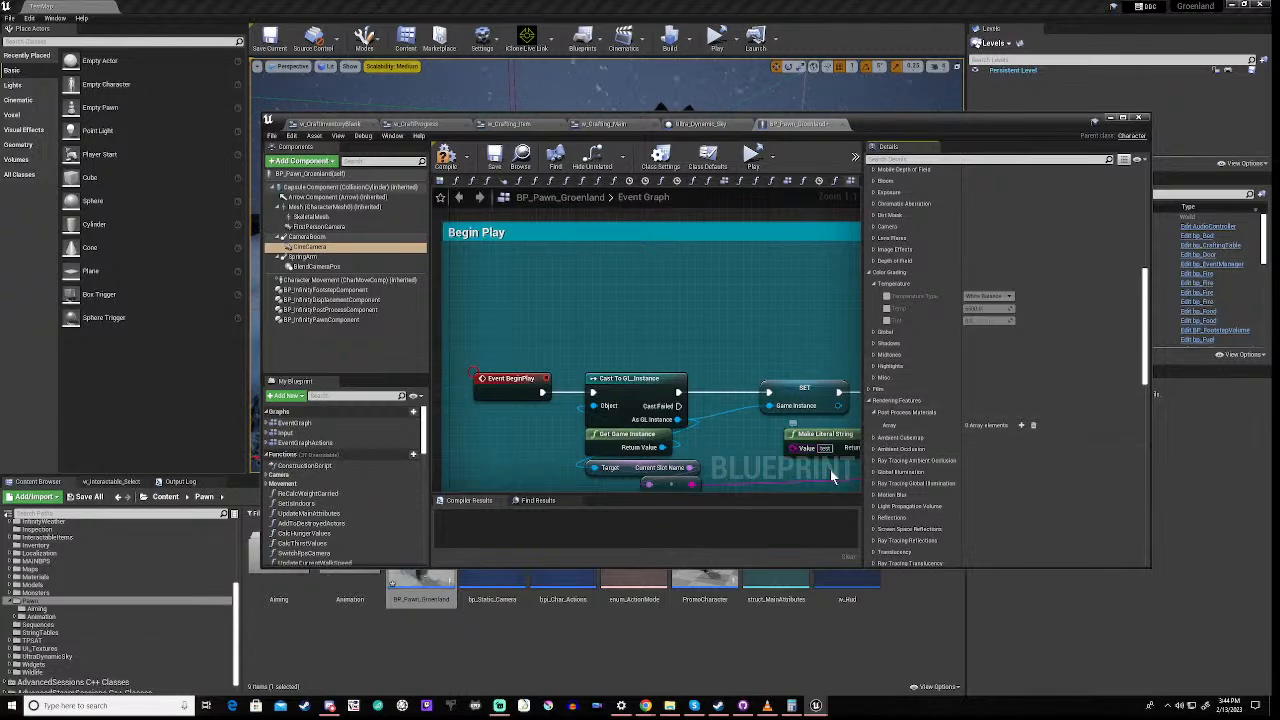
click(873, 413)
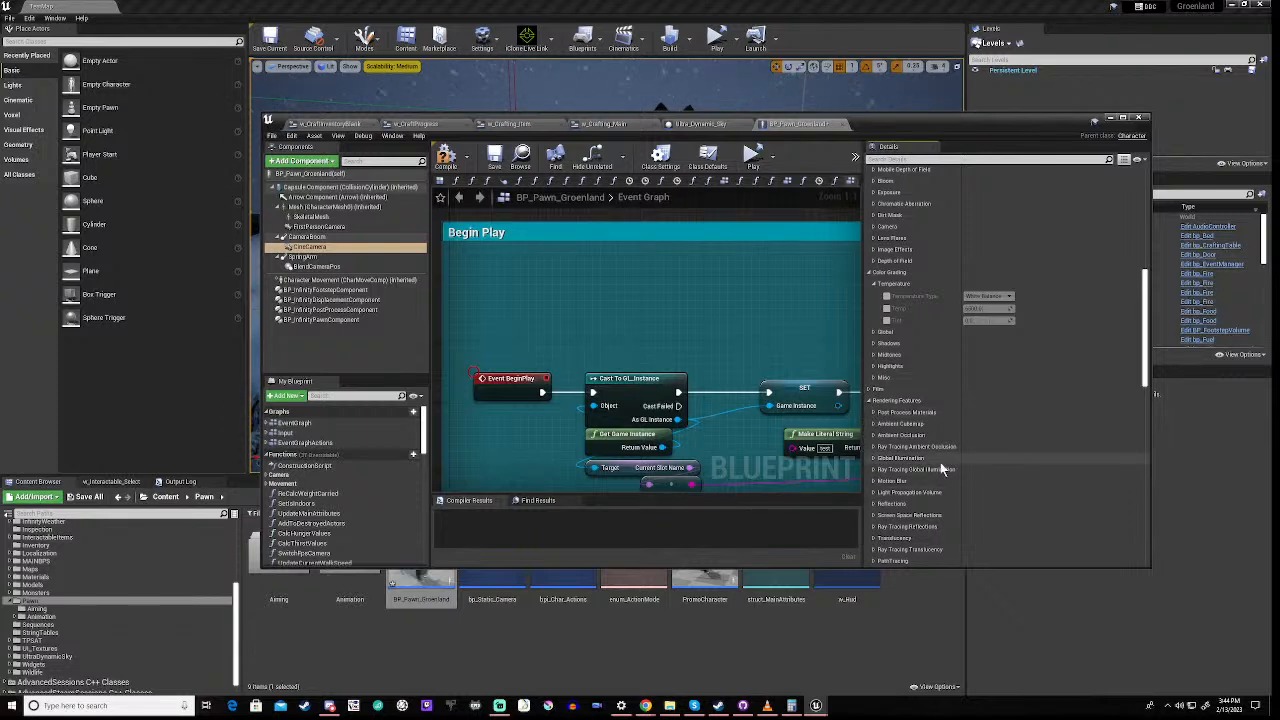
- Examine the Translucency, Misc and Ray Tracing Reflections groups in the CineCamera's Rendering Features
click(873, 538)
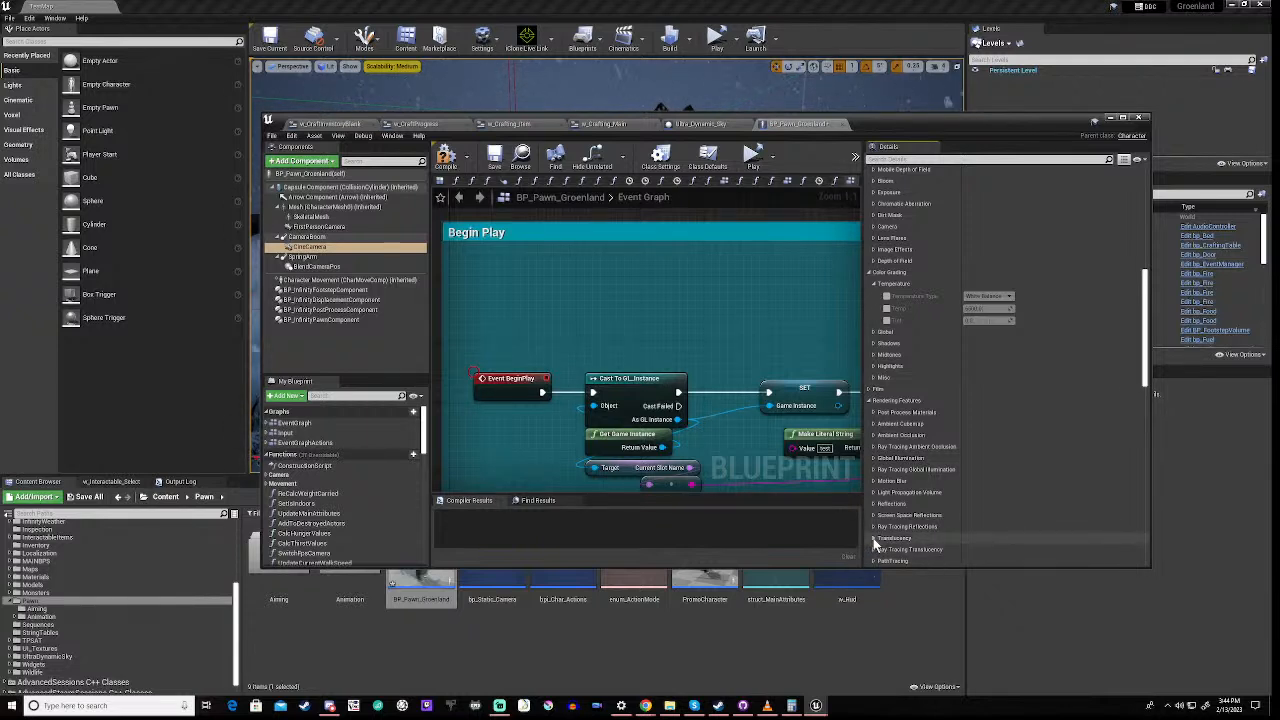
click(873, 538)
scroll(905, 518, down, 2)
click(872, 492)
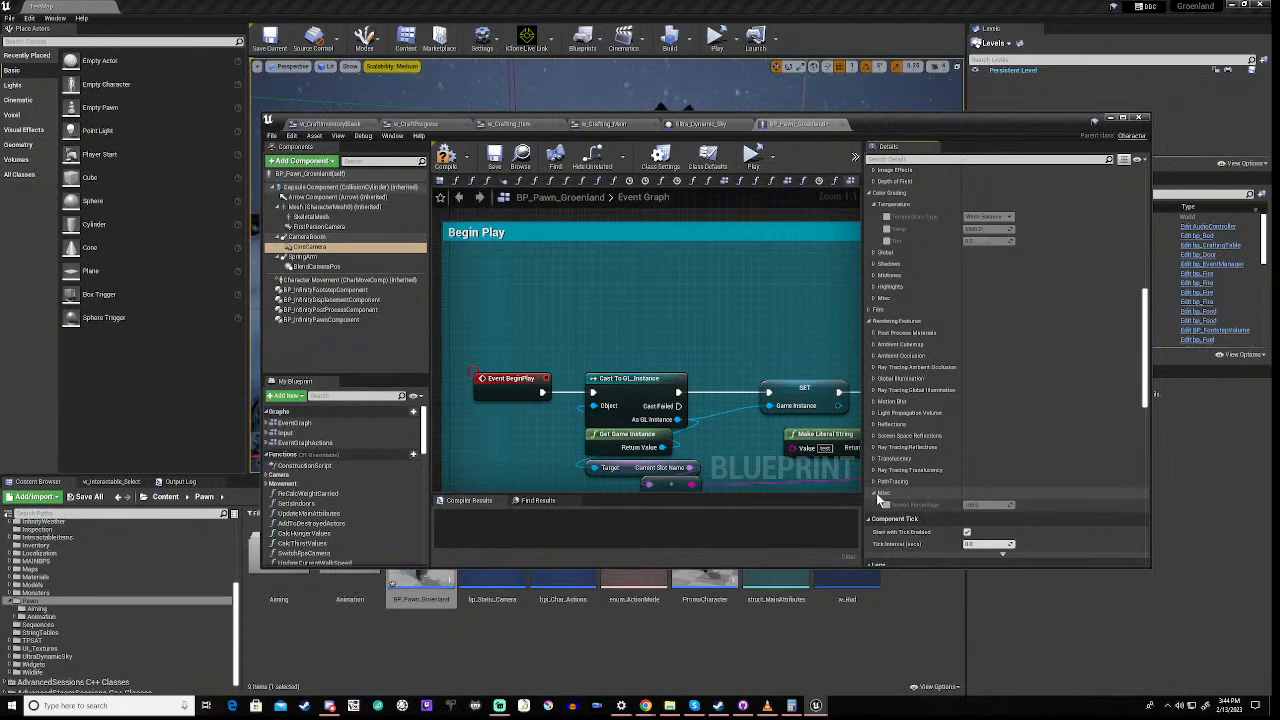
click(873, 493)
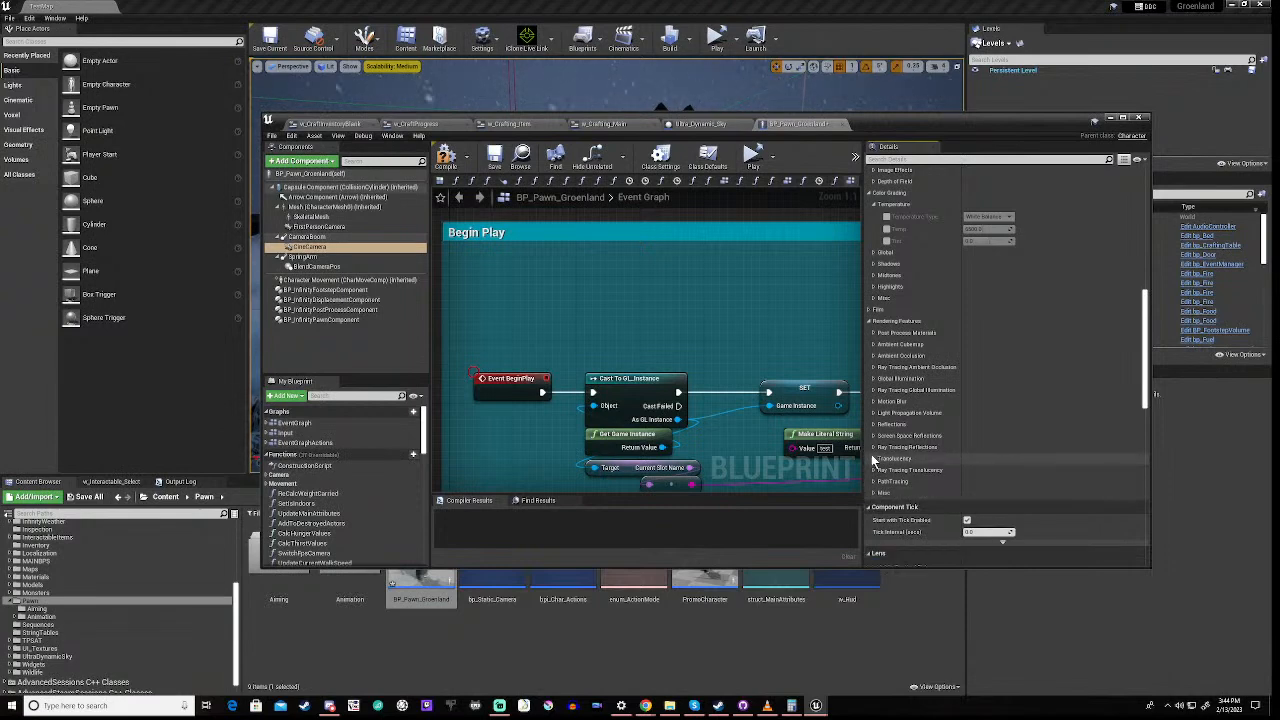
click(873, 447)
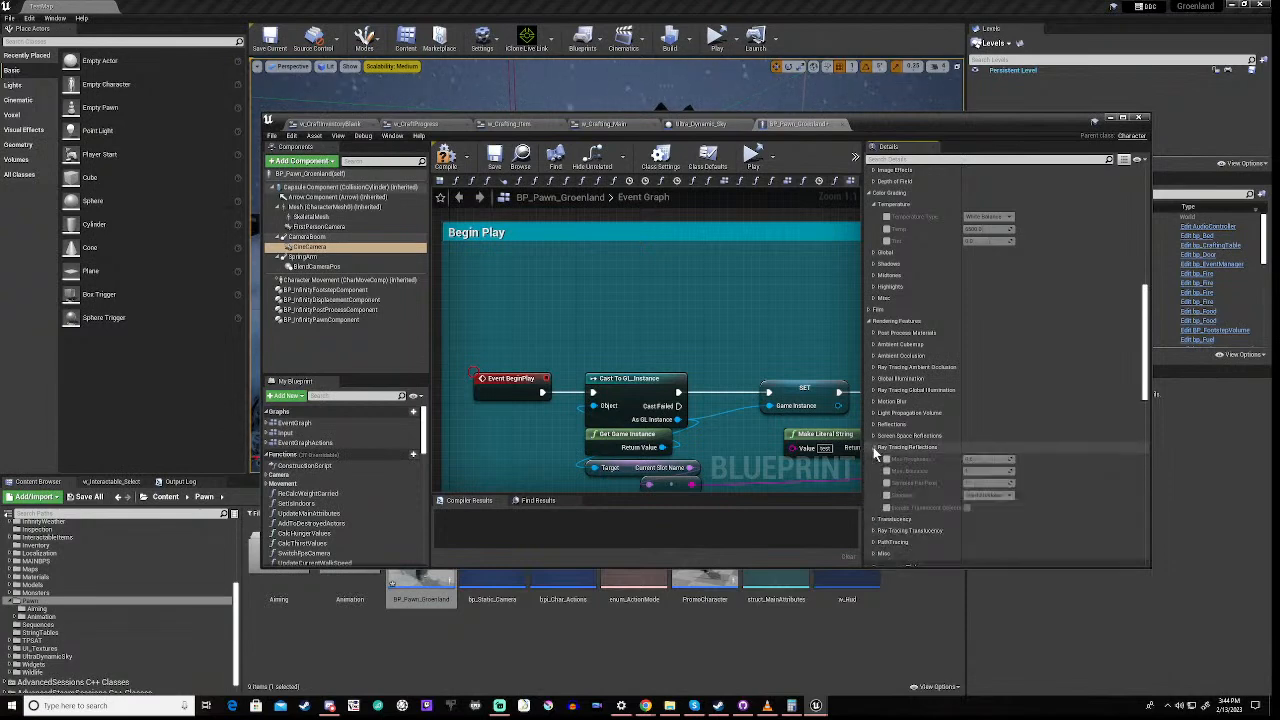
click(873, 447)
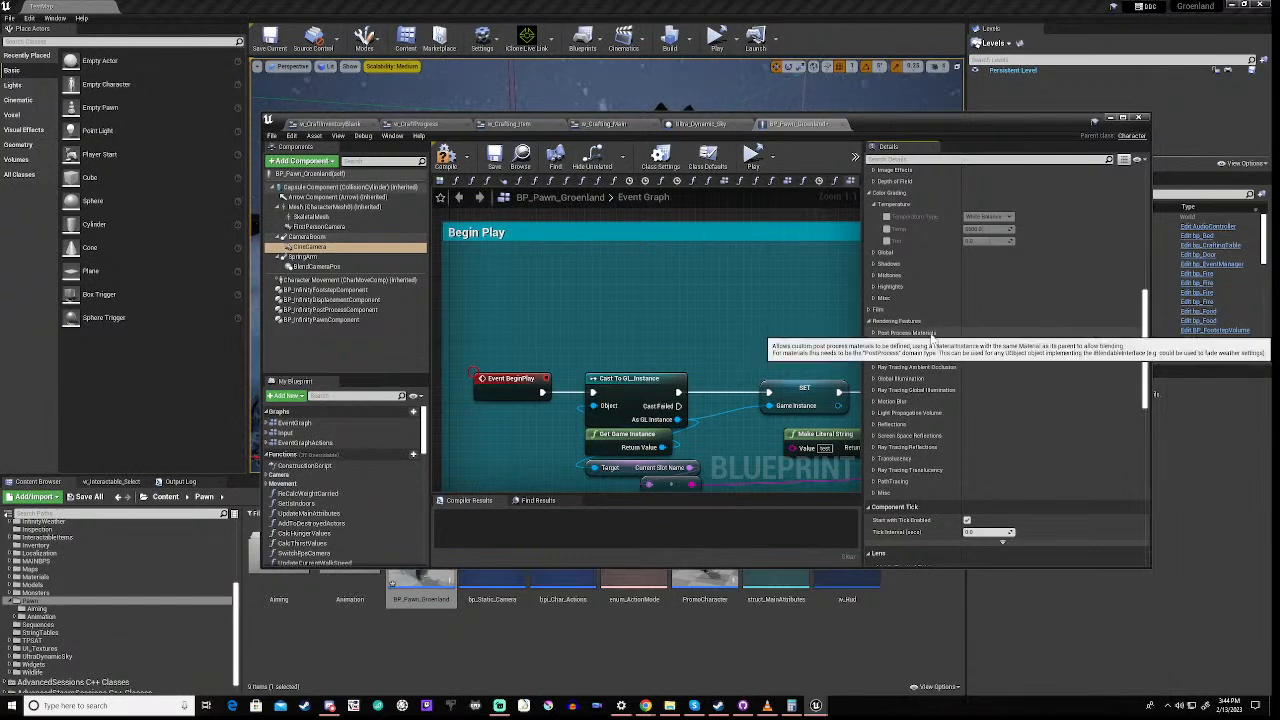
- Review the CineCamera's remaining details, from Component Tick and the second Lens section down to Tags, Activation, Events and Collision
scroll(939, 418, down, 2)
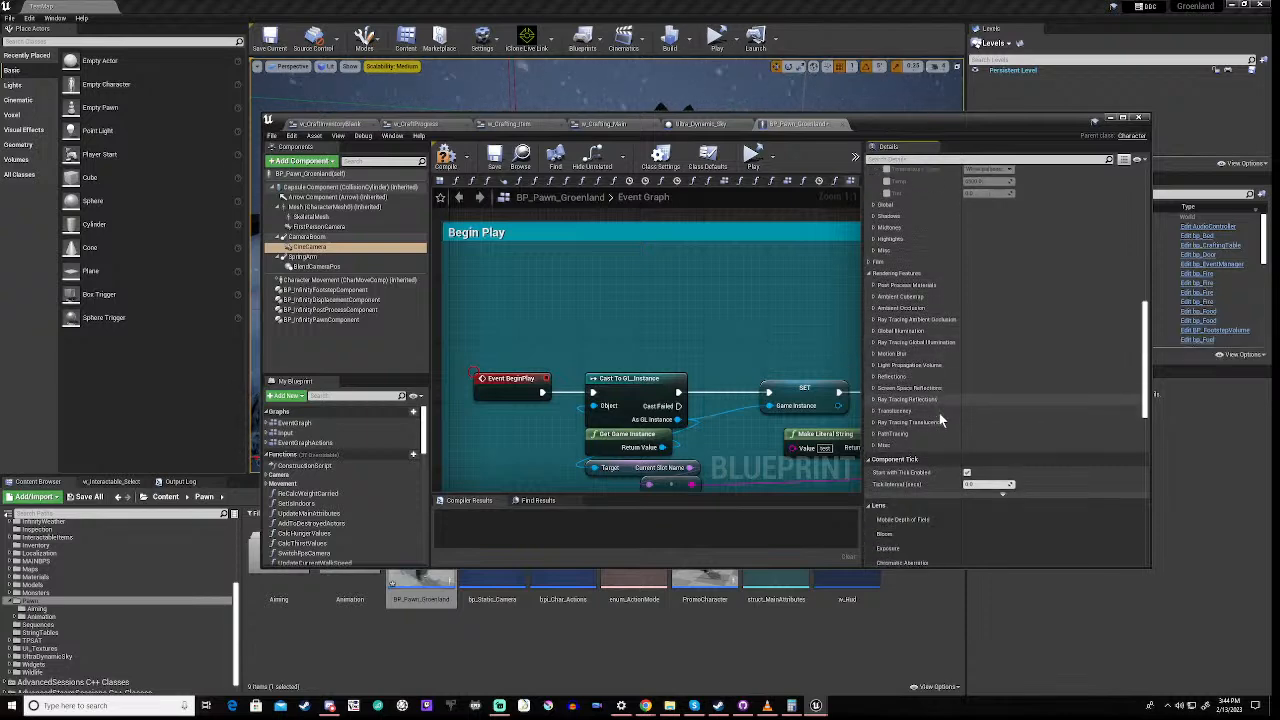
scroll(939, 413, down, 7)
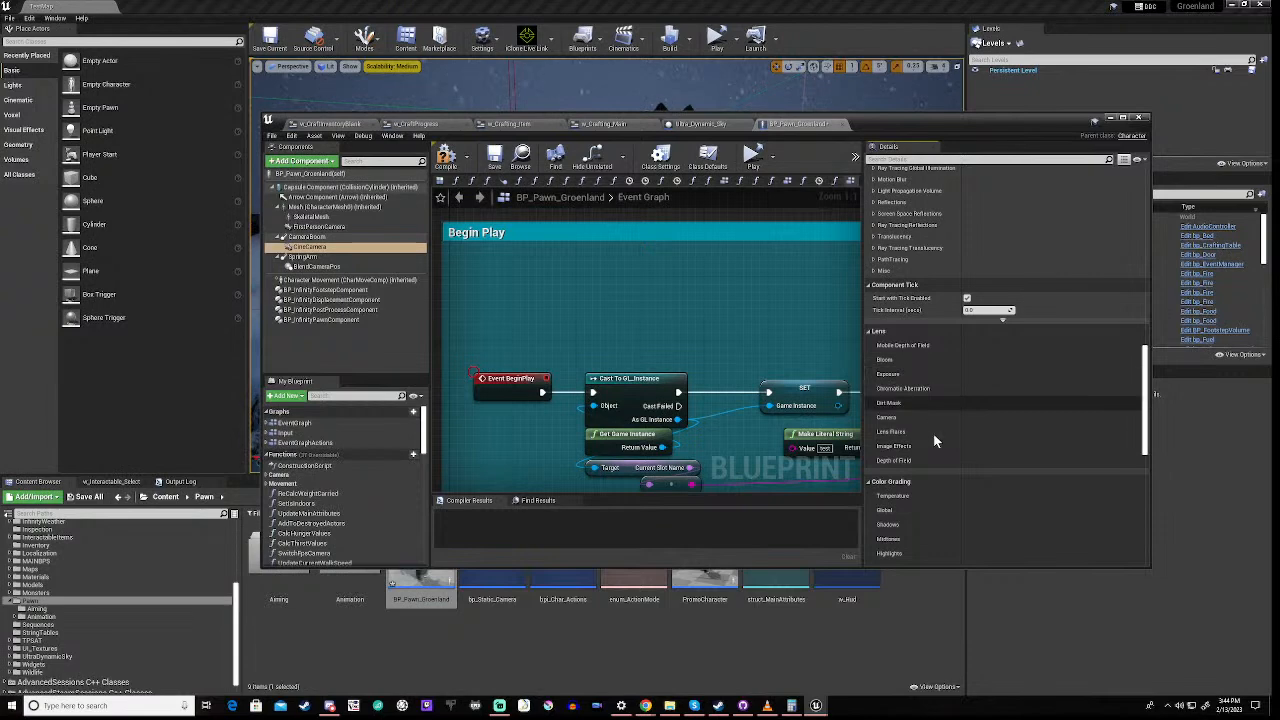
scroll(934, 445, down, 8)
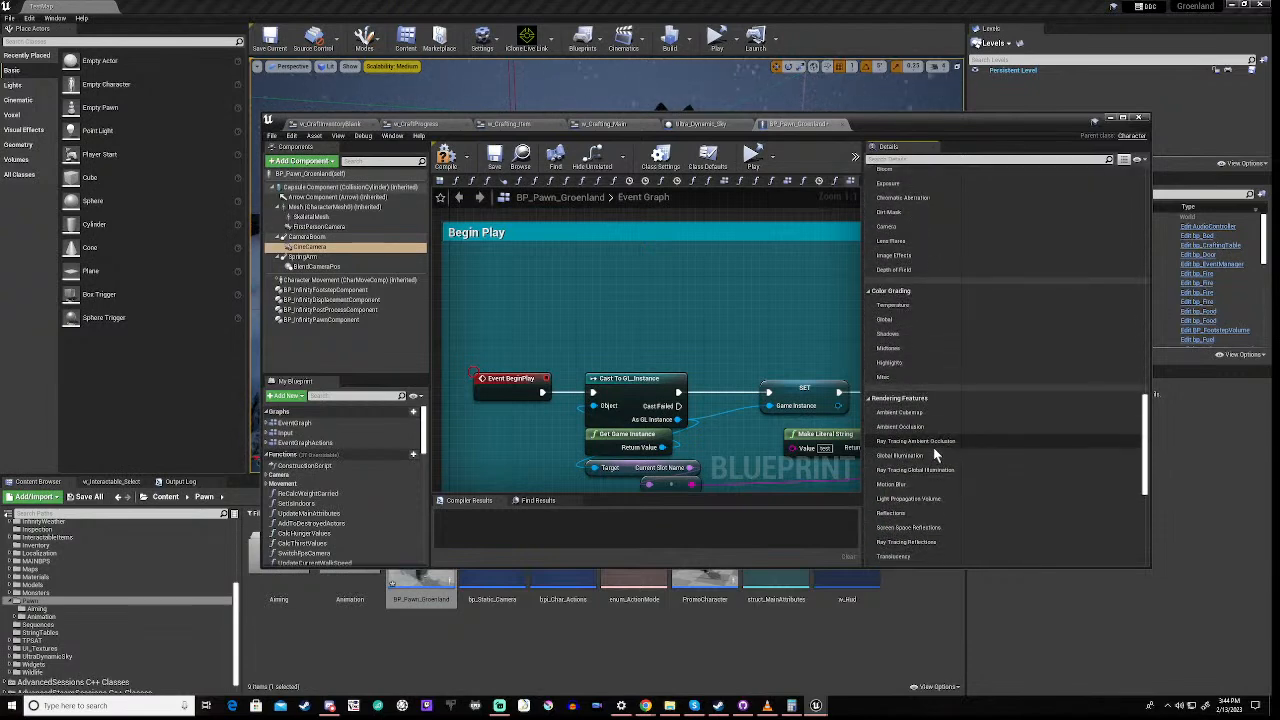
scroll(934, 455, down, 3)
scroll(933, 446, down, 1)
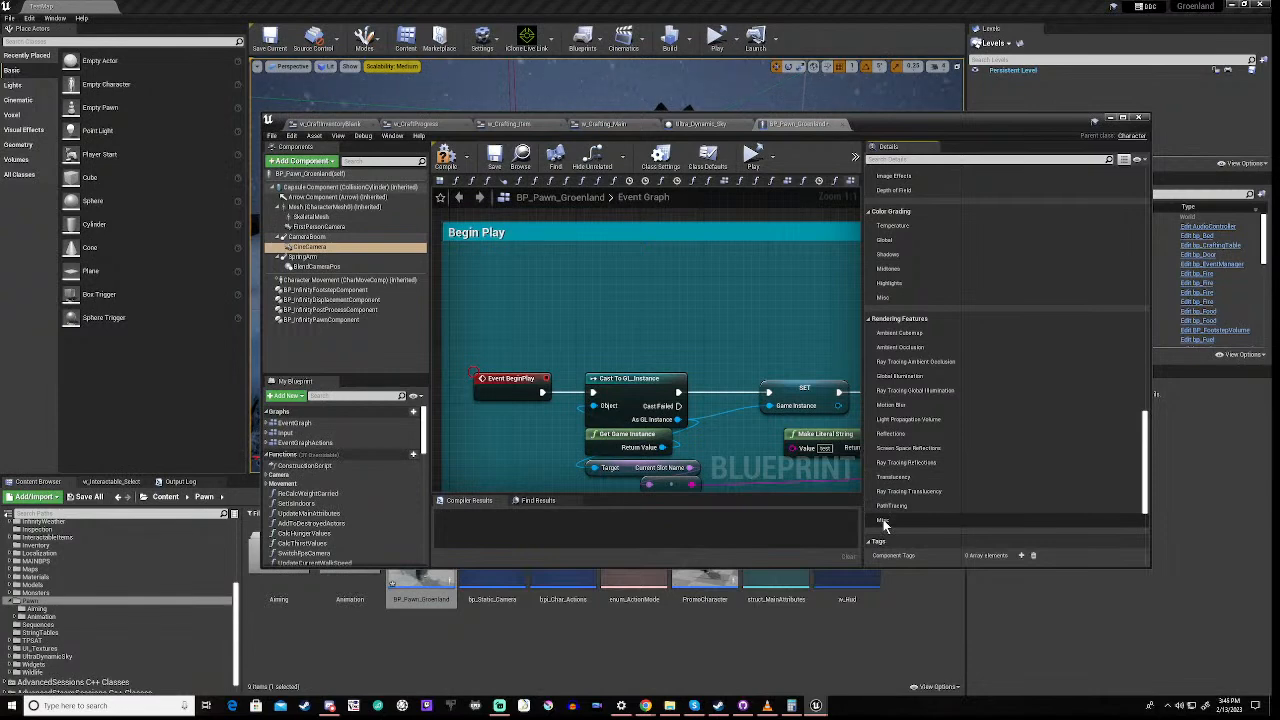
scroll(901, 469, down, 6)
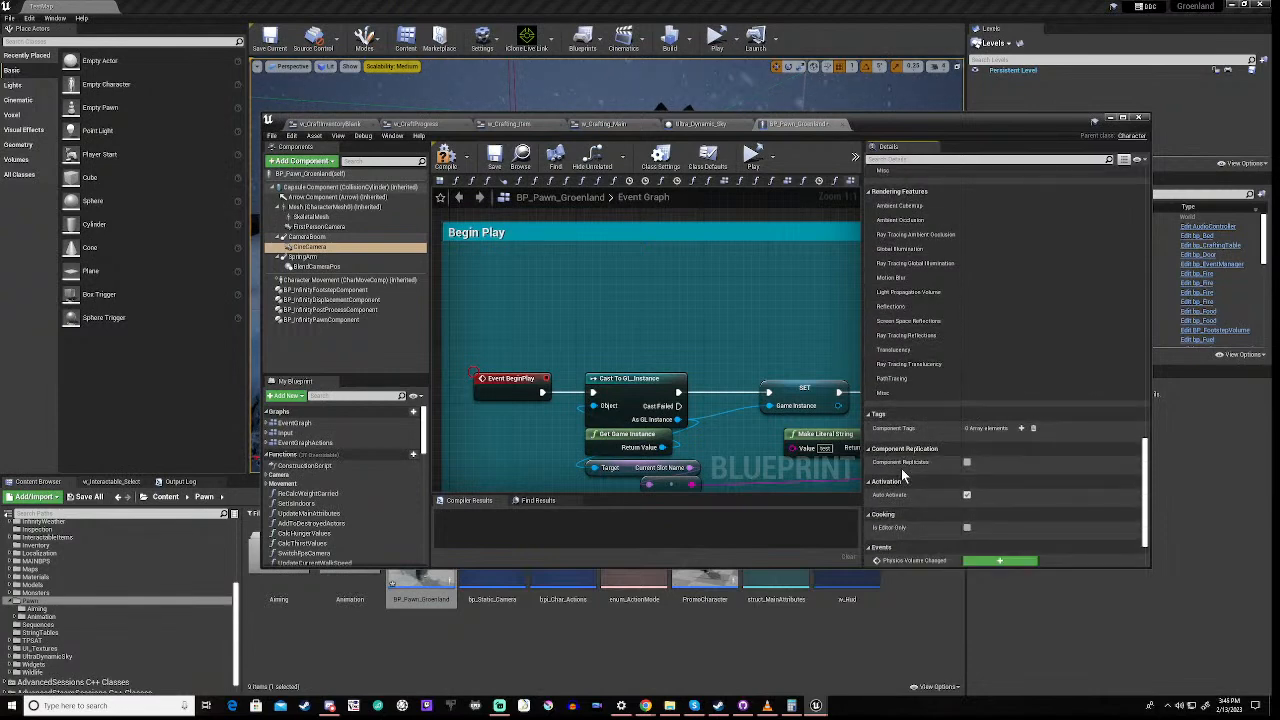
scroll(906, 503, down, 4)
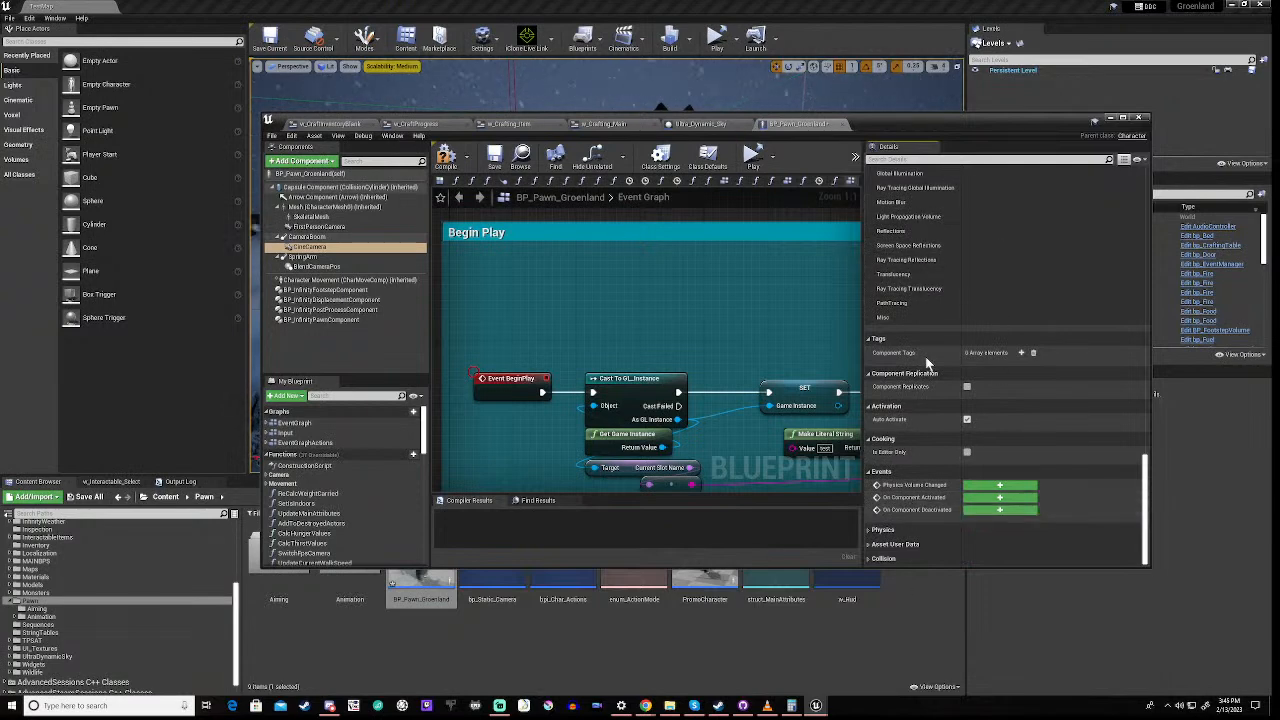
scroll(924, 340, up, 5)
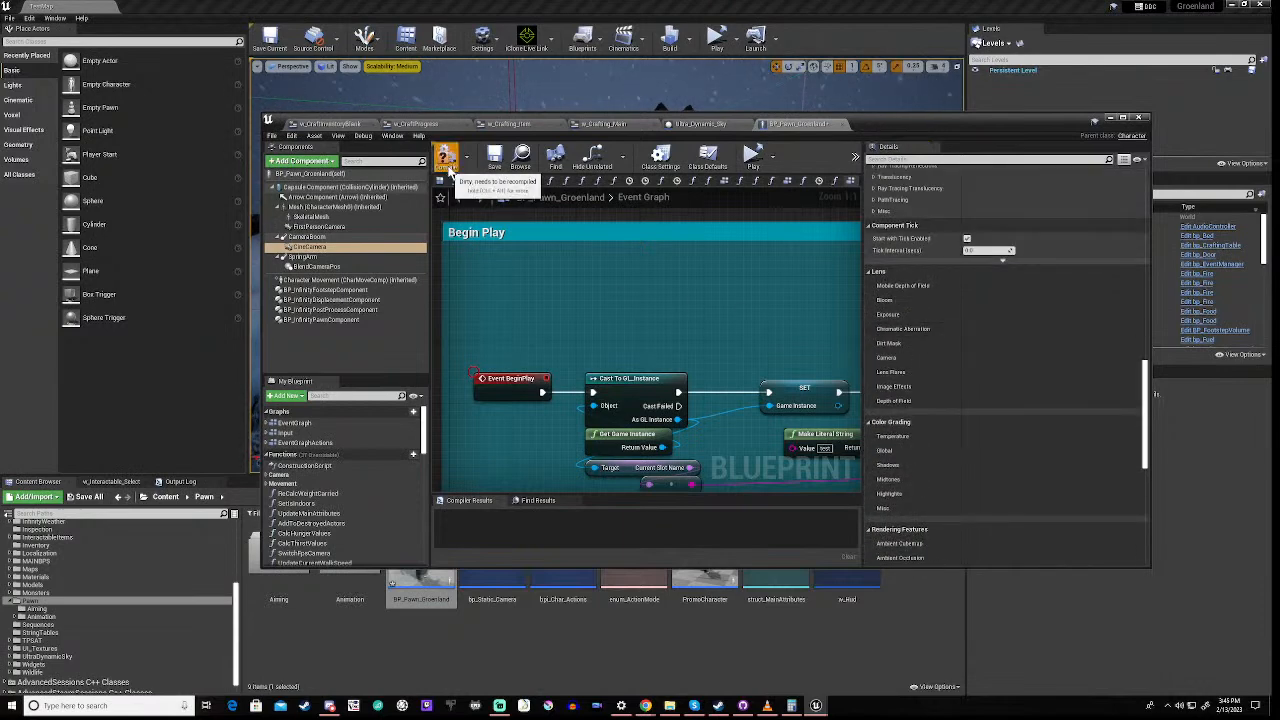
- Compile the player pawn blueprint, look over its Begin Play graph and minimise the blueprint window
click(446, 158)
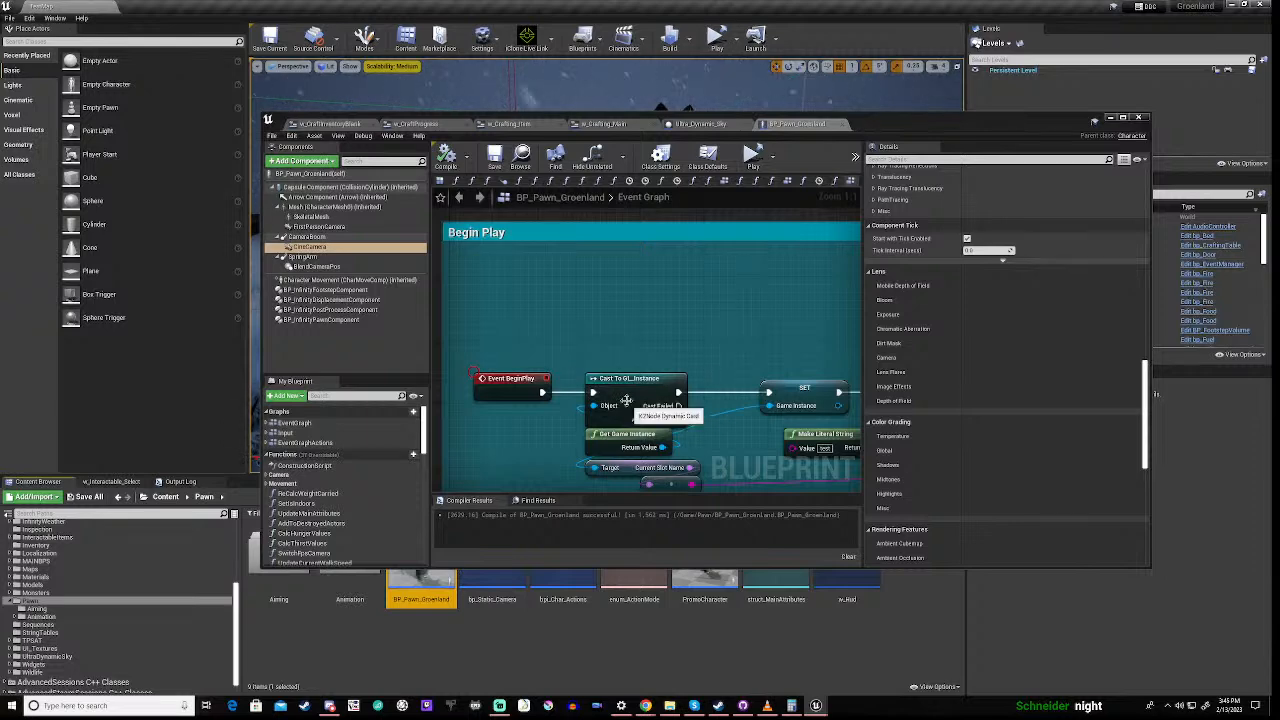
scroll(646, 321, down, 2)
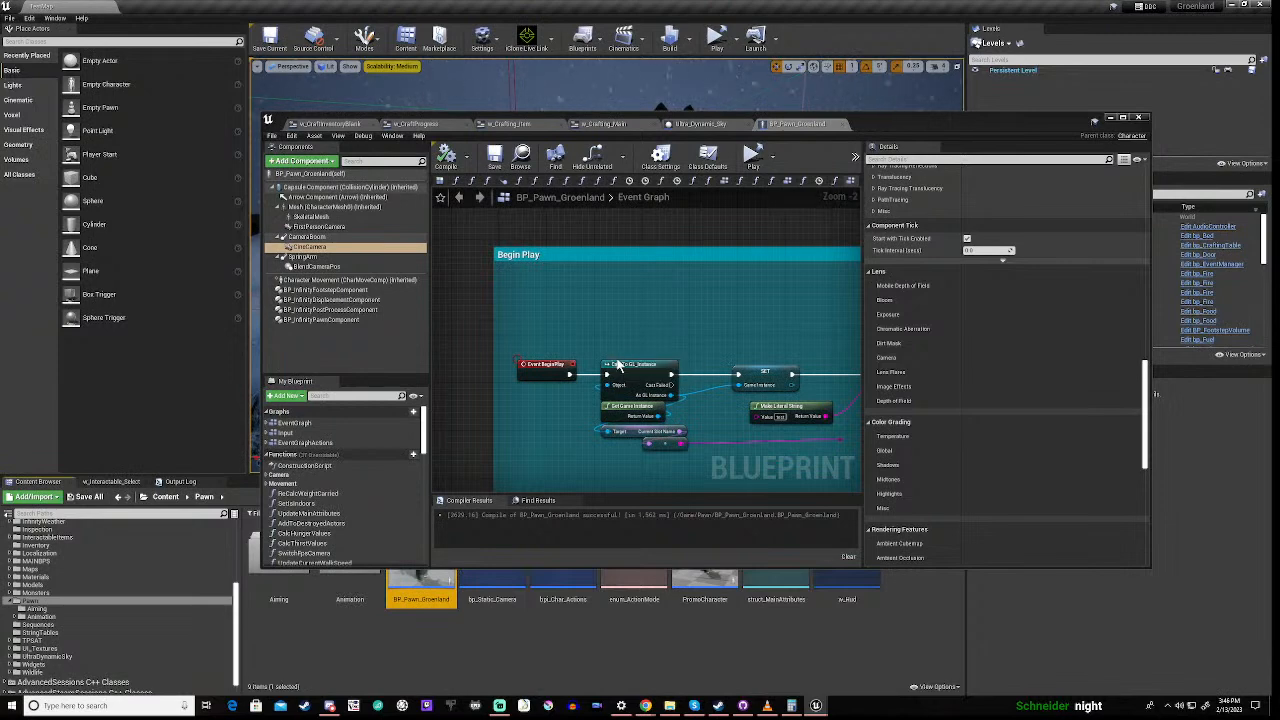
right_drag(616, 361, 598, 281)
scroll(605, 340, down, 3)
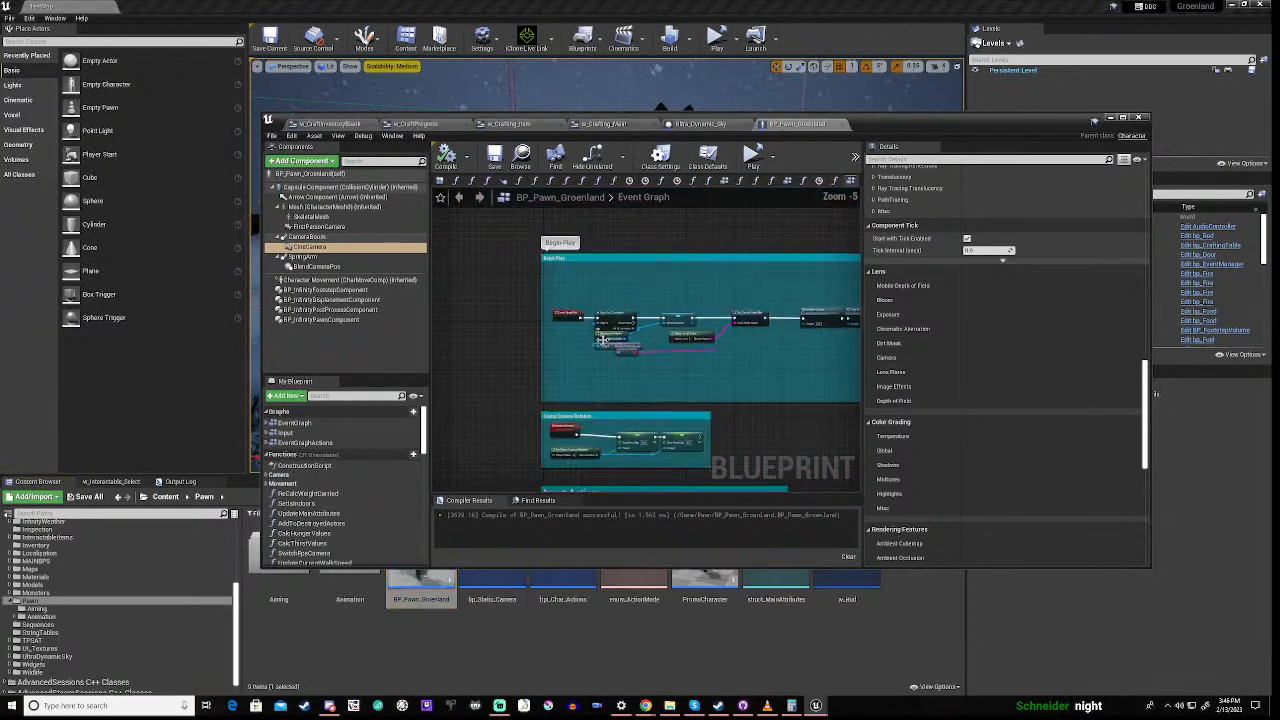
right_drag(505, 363, 479, 322)
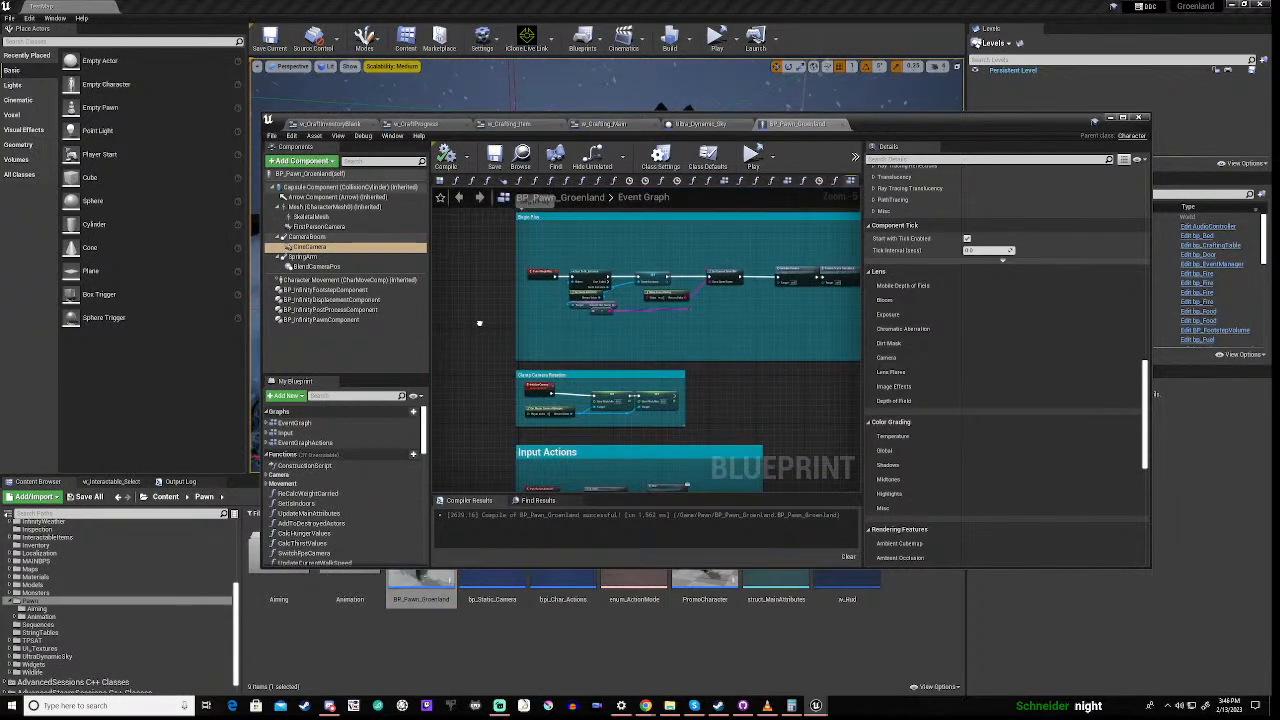
click(1107, 118)
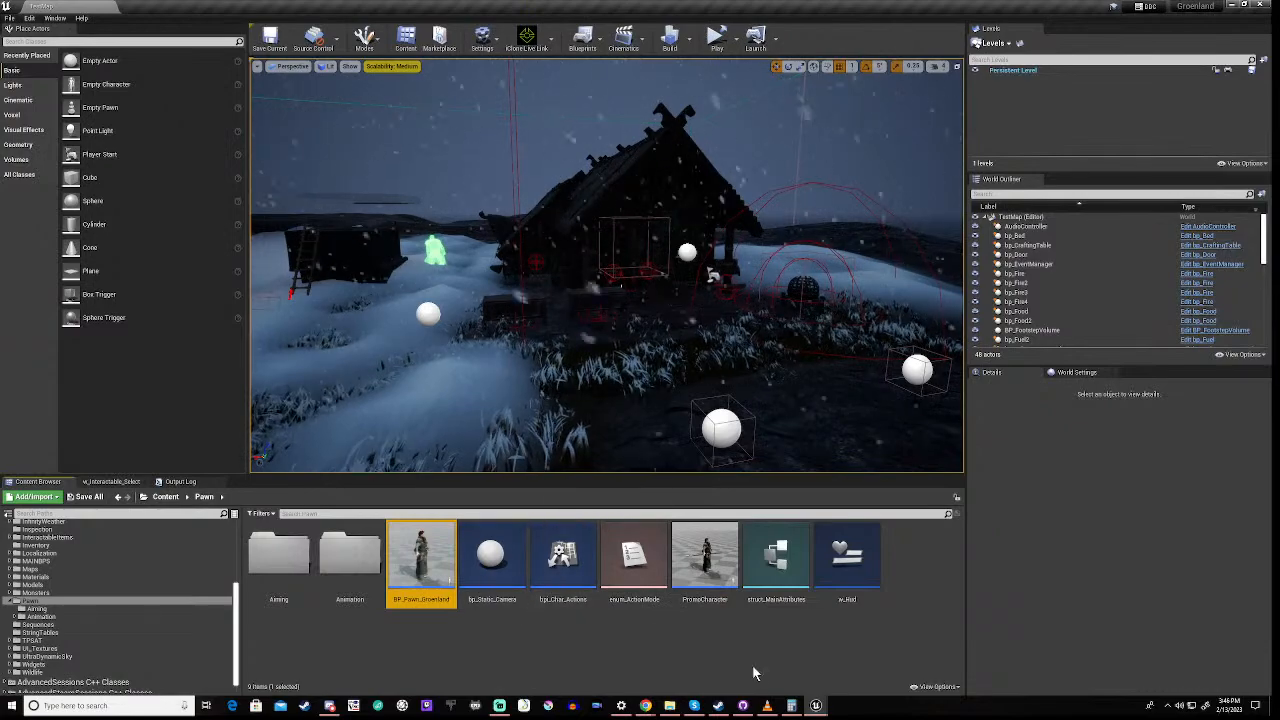
- Bring the Session Frontend profiler window forward and move it higher over the level editor
mouse_move(817, 706)
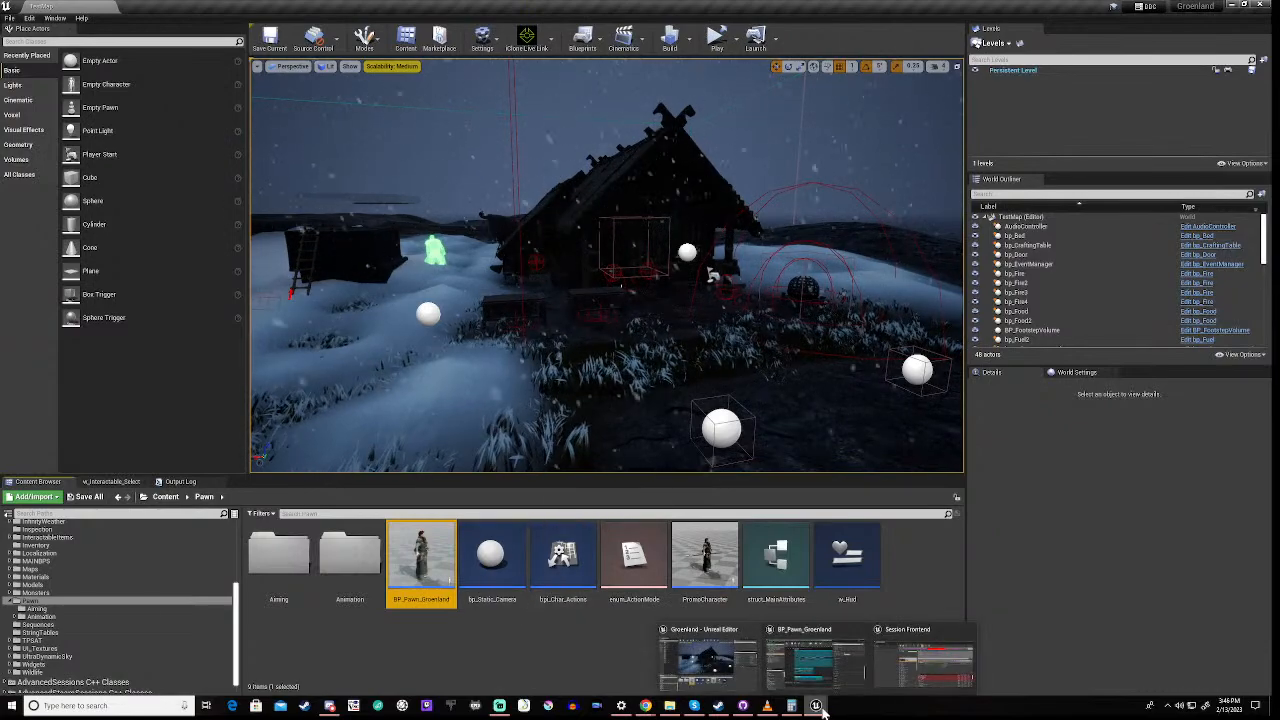
click(916, 630)
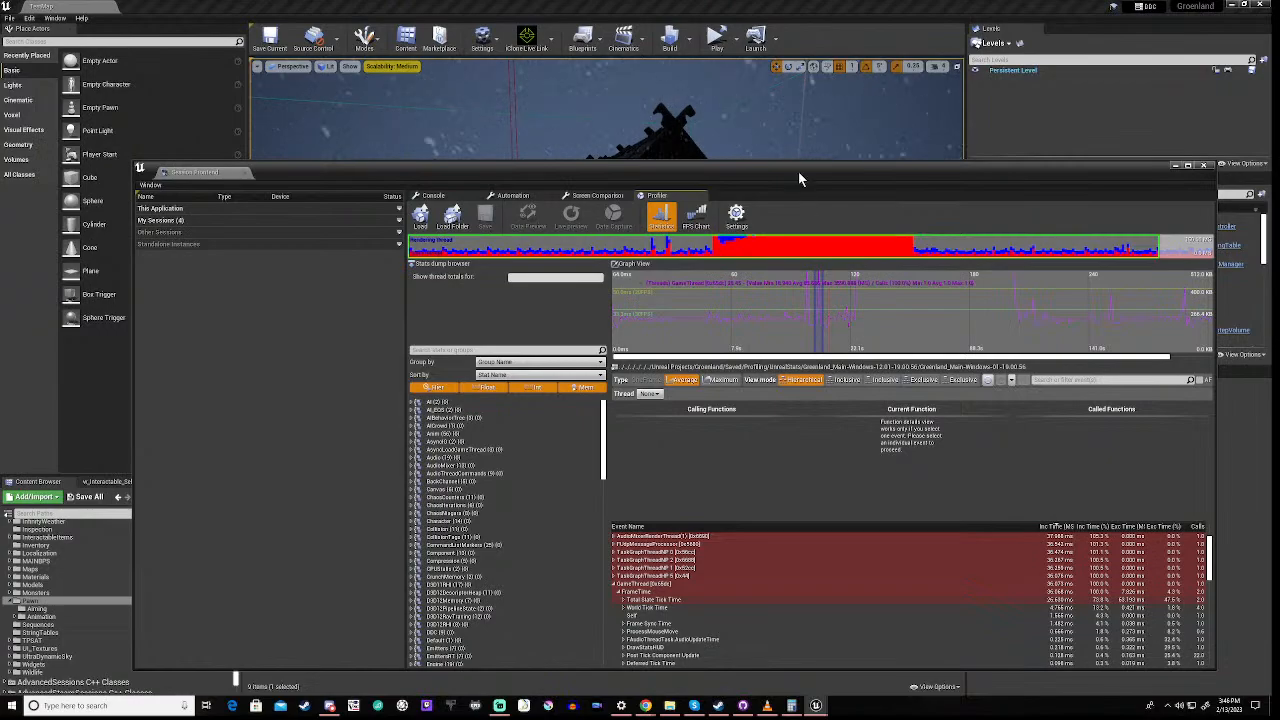
drag(798, 171, 775, 60)
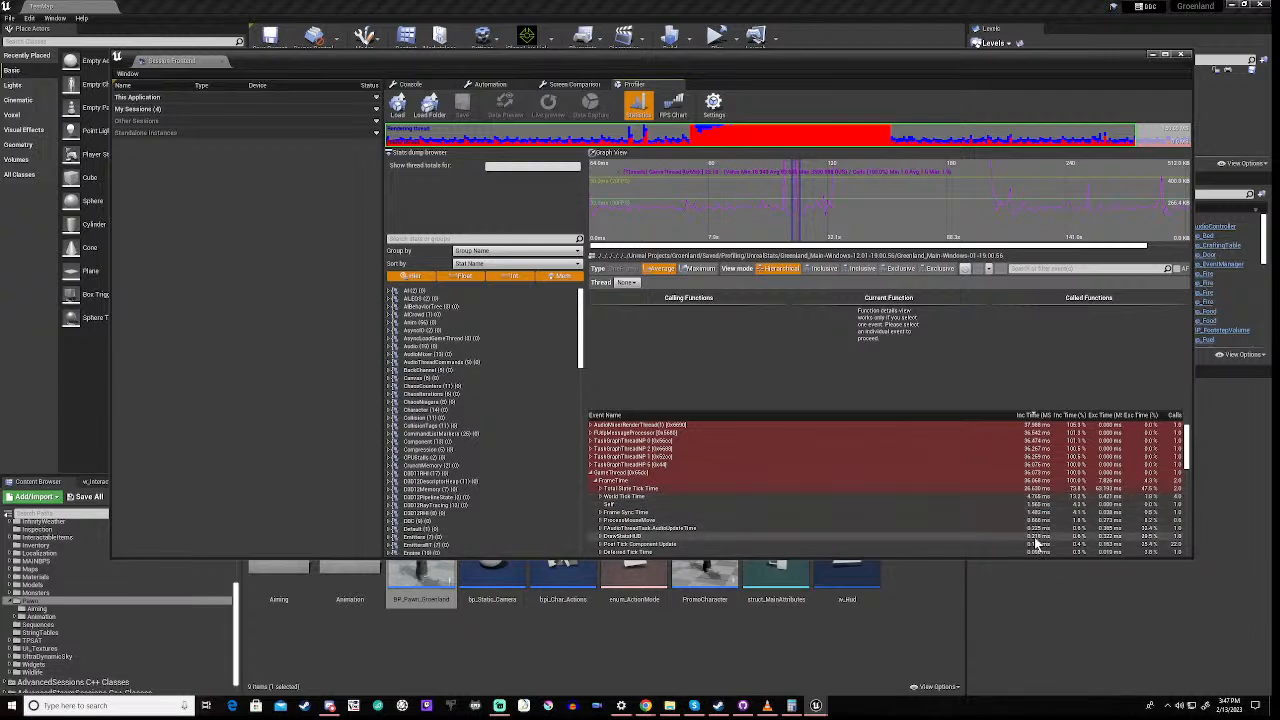
- Break down Frame Sync Time and its Game thread idle time under the GameThread's FrameTime in the profiler's event list
scroll(1040, 545, down, 1)
scroll(1040, 545, down, 1)
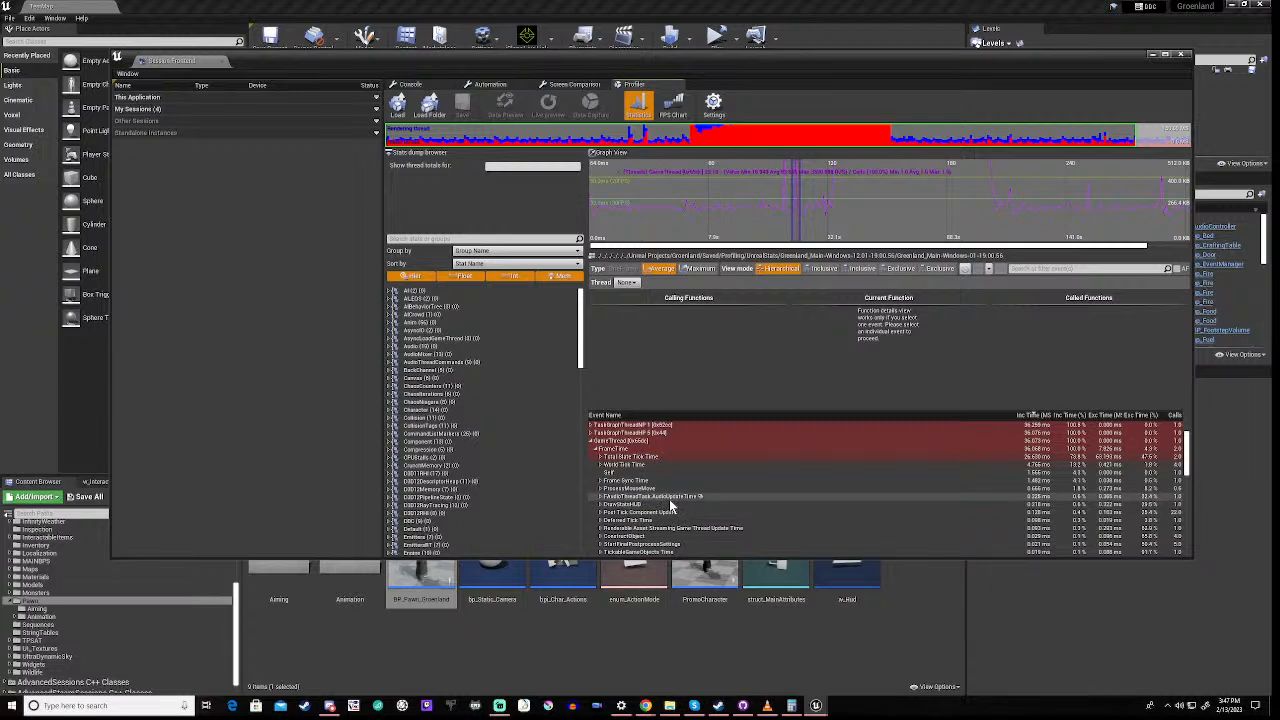
scroll(670, 505, up, 4)
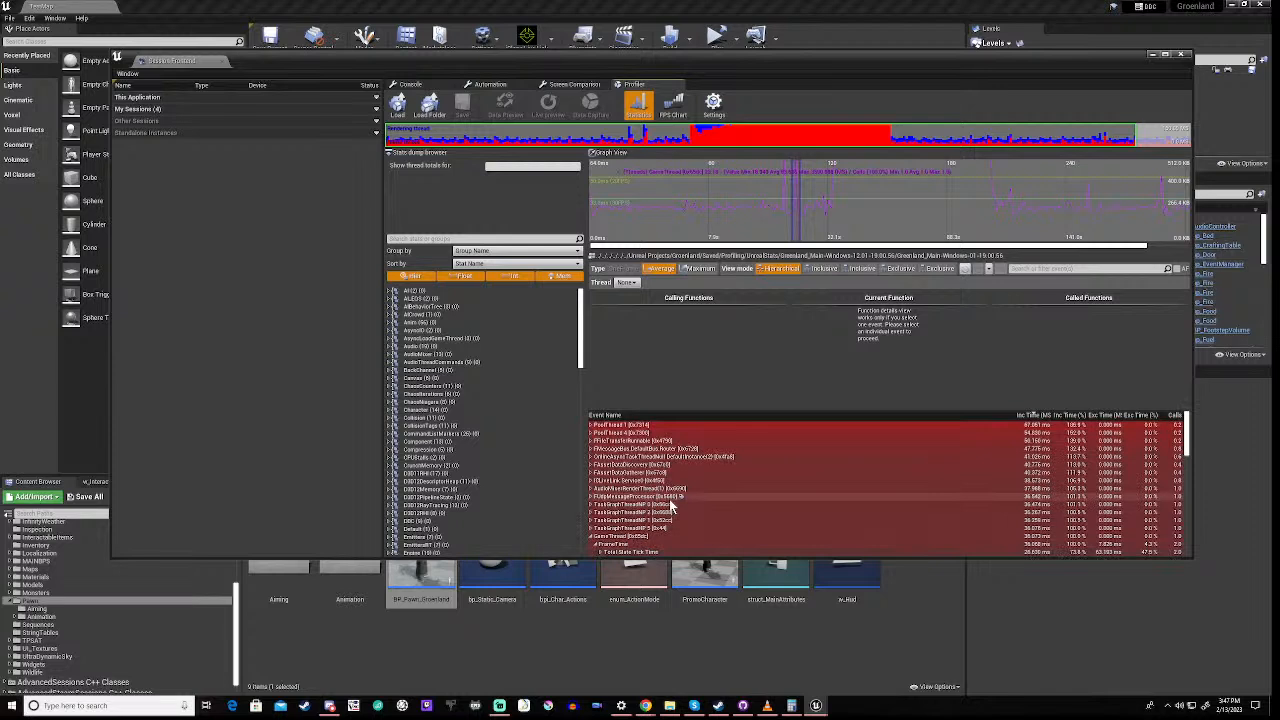
scroll(670, 505, down, 3)
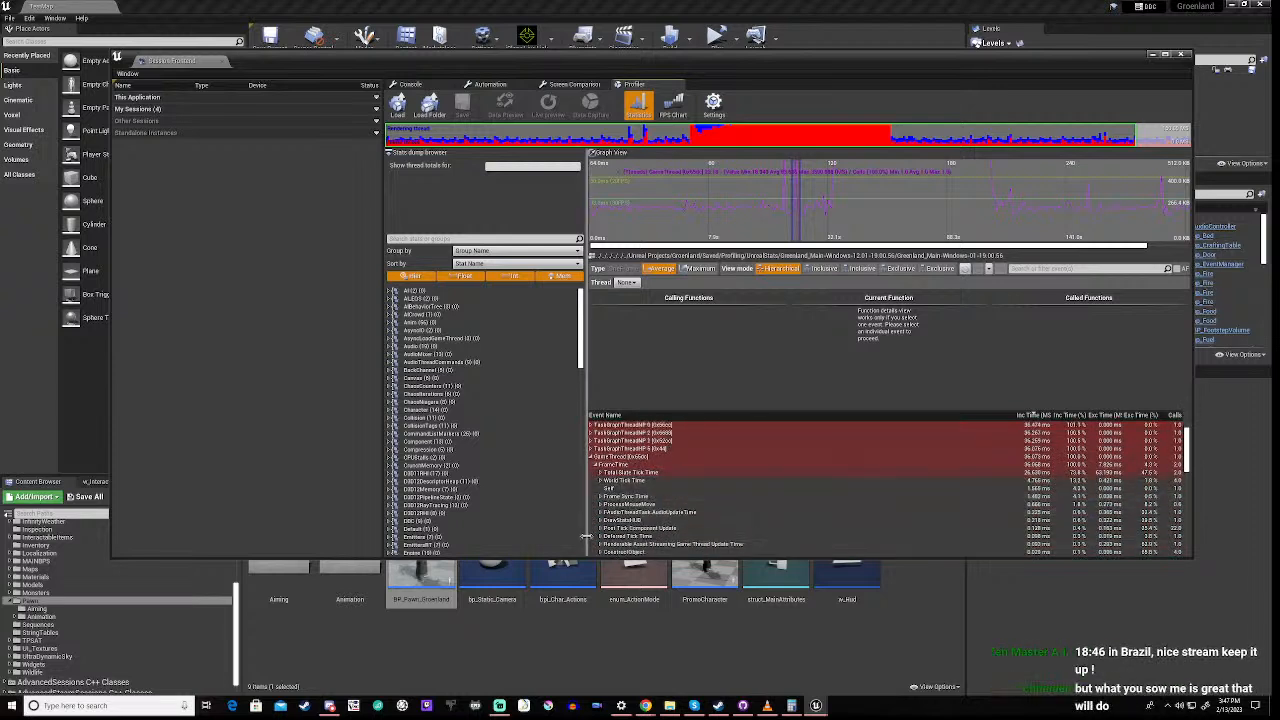
click(600, 497)
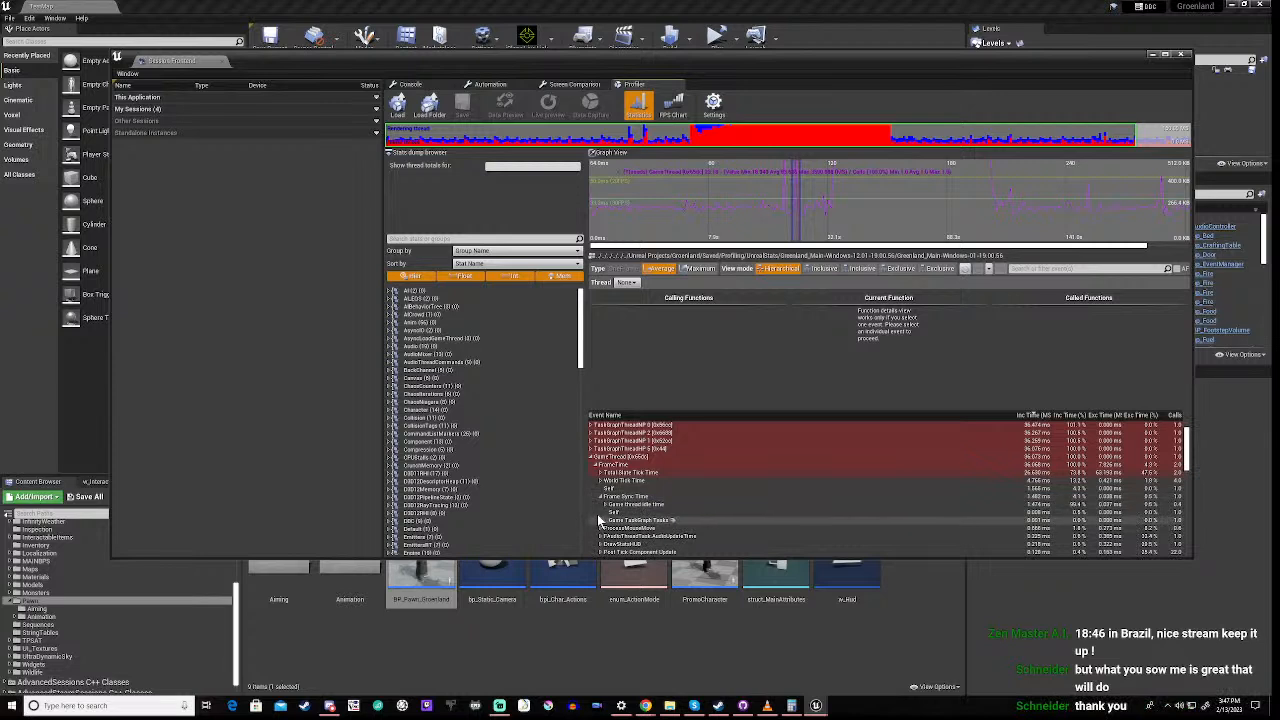
click(604, 505)
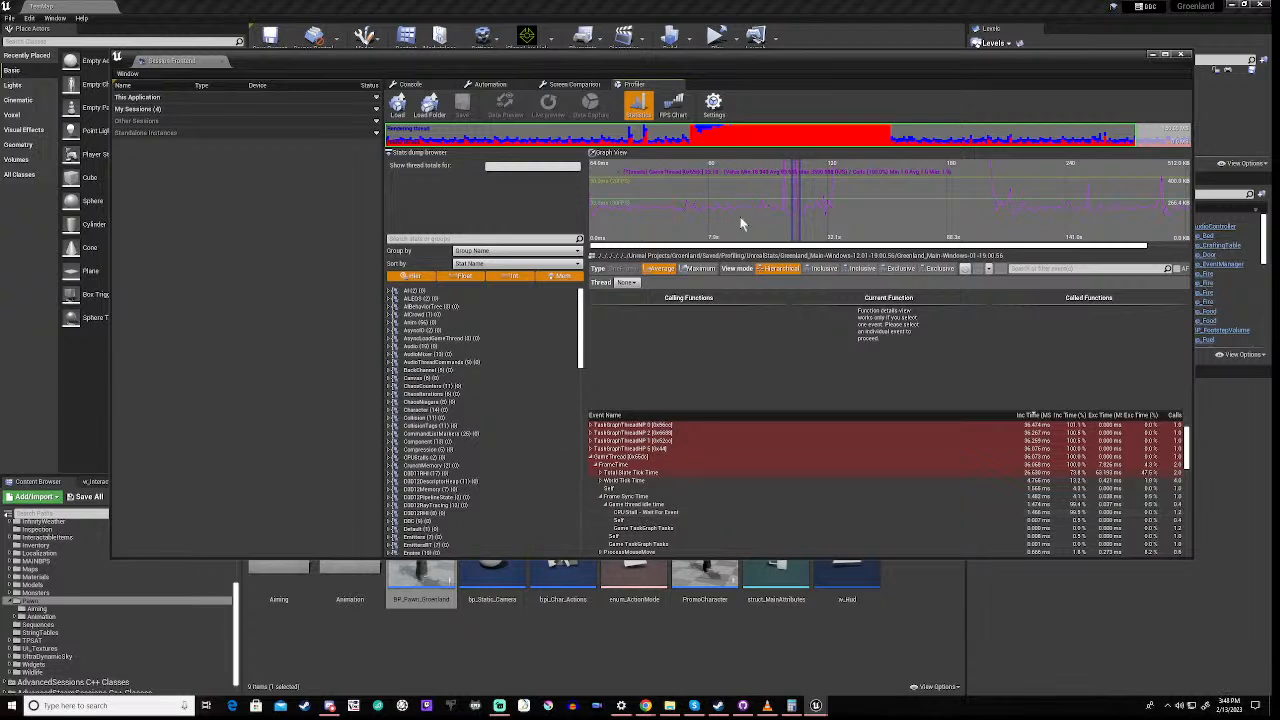
- Expand Other TaskGraph Tasks in the TaskGraph thread directly above GameThread and inspect the calling and called functions of the Niagara system instance tick task
mouse_move(628, 523)
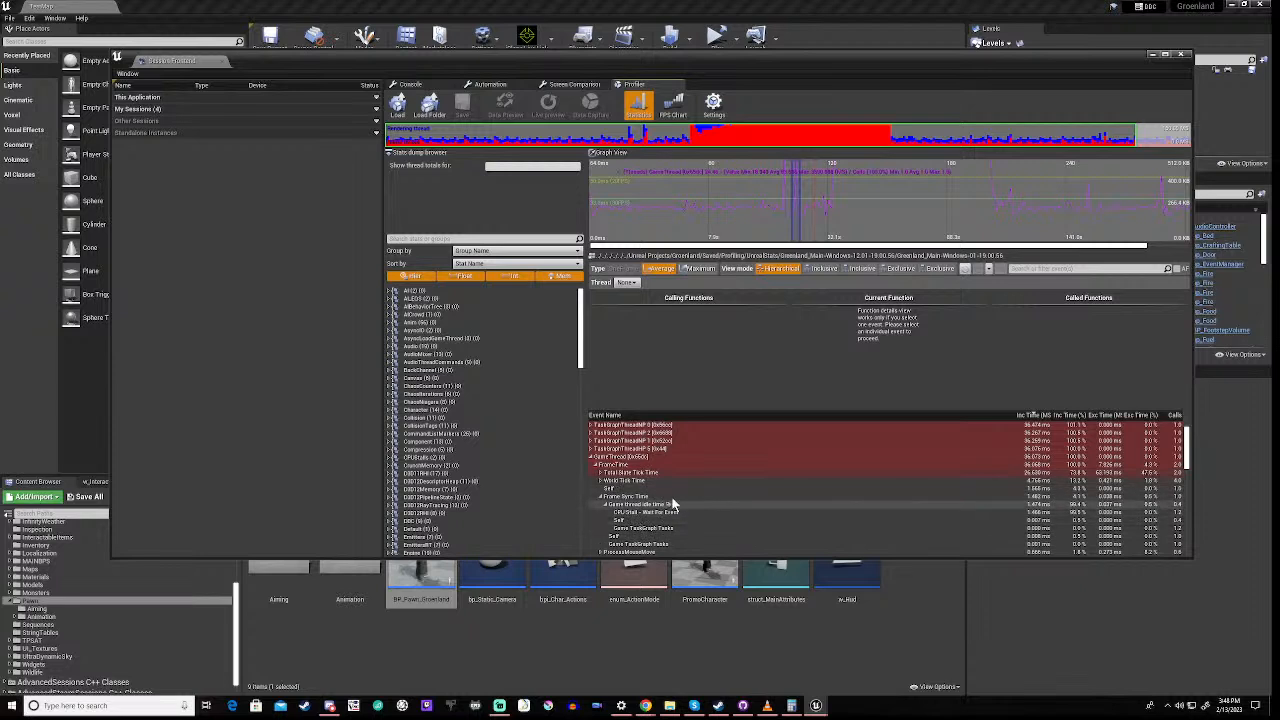
click(592, 450)
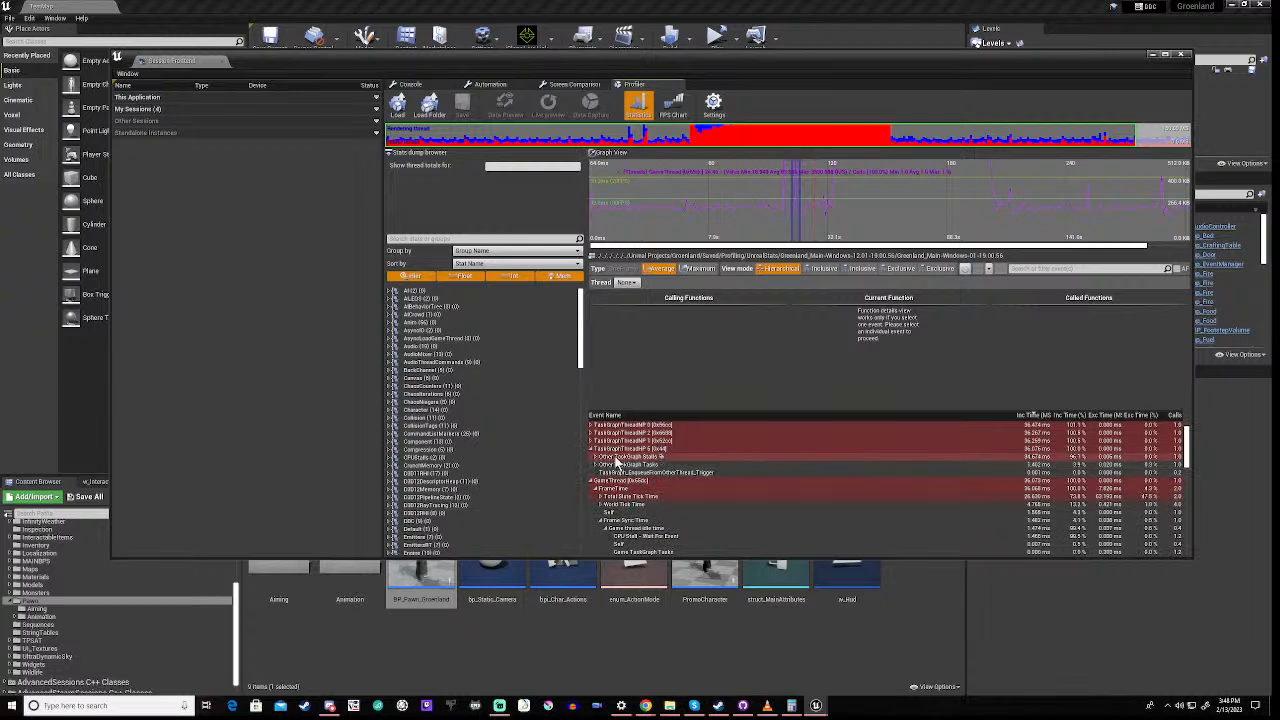
mouse_move(660, 460)
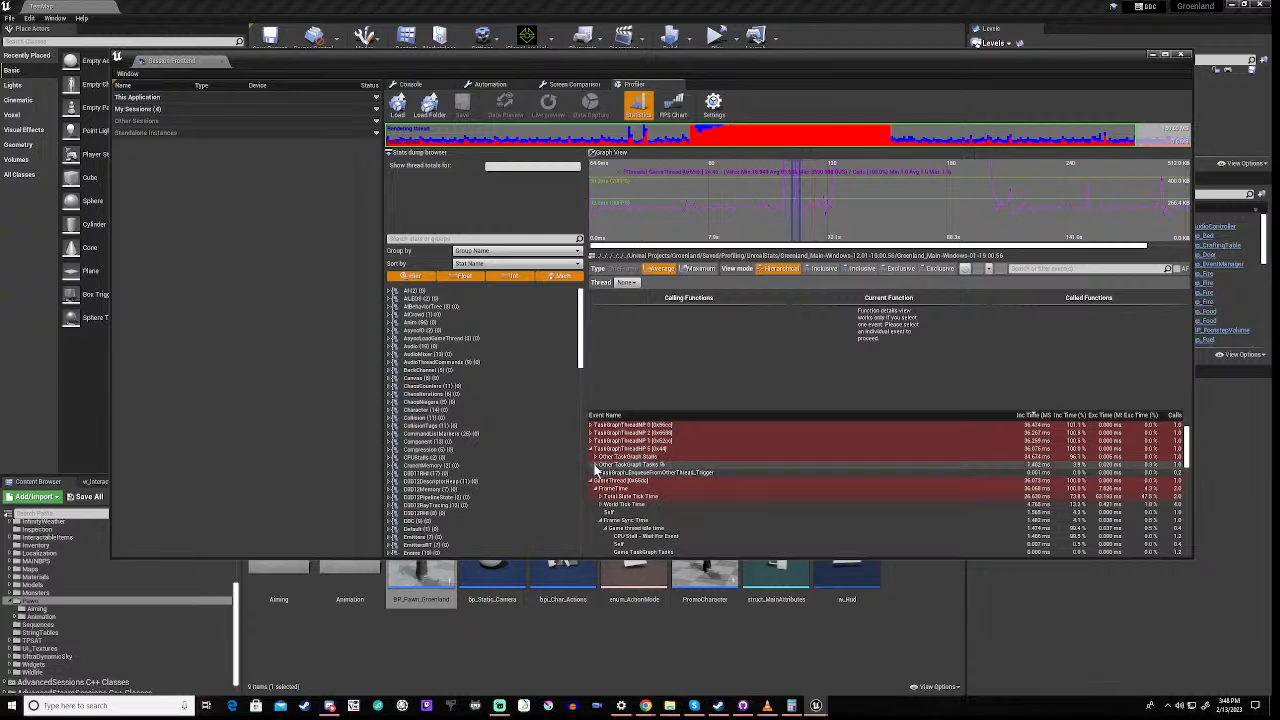
click(597, 464)
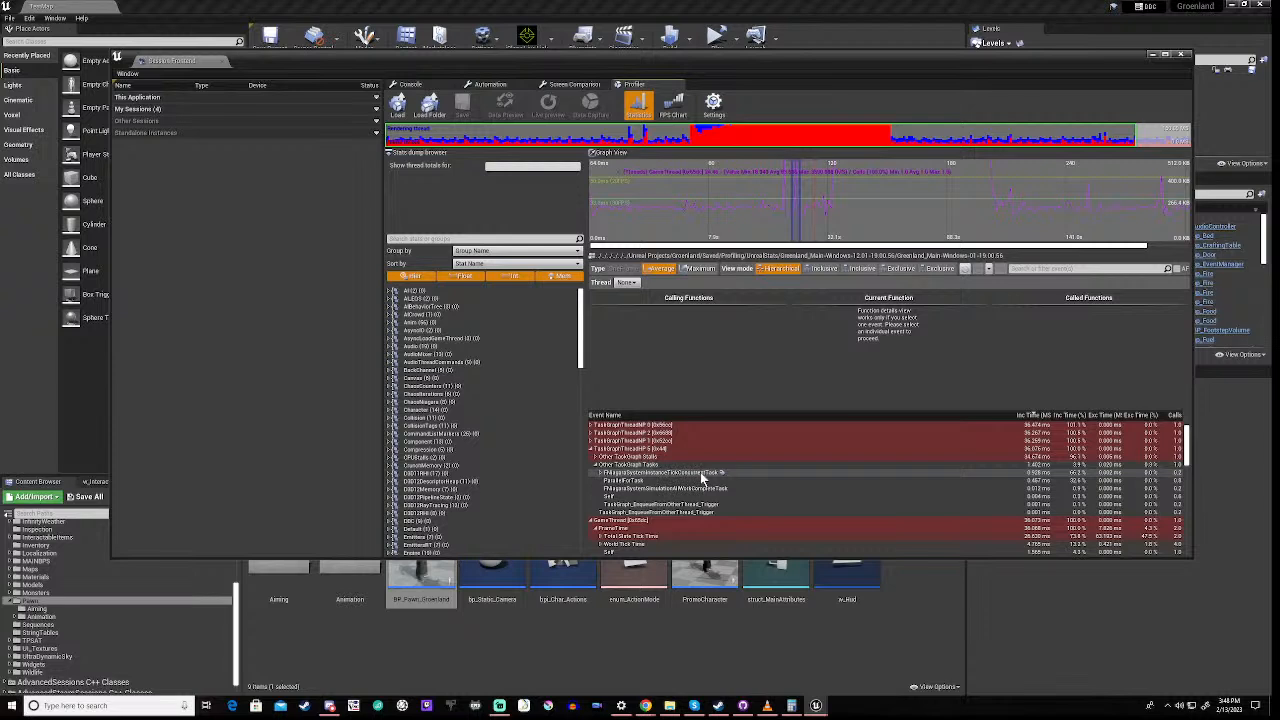
click(1032, 472)
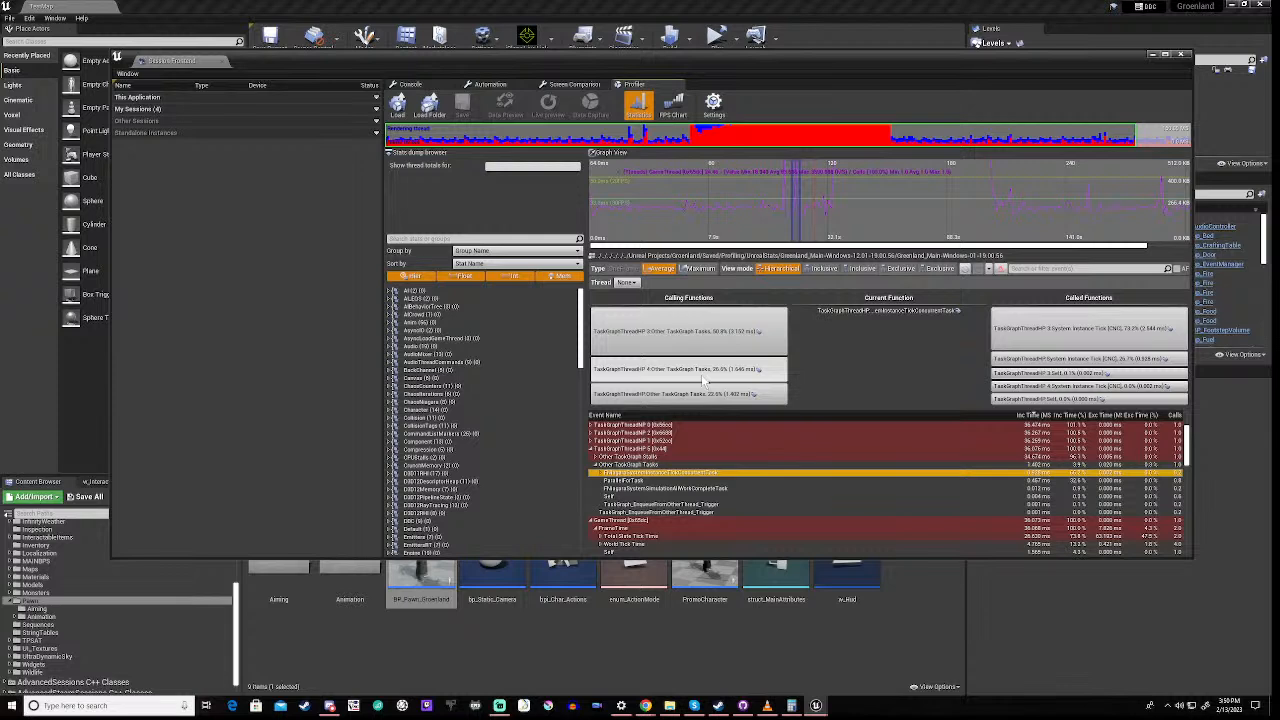
- Expand the preceding TaskGraph thread and its Other TaskGraph Tasks to examine the individual task costs
scroll(666, 486, down, 1)
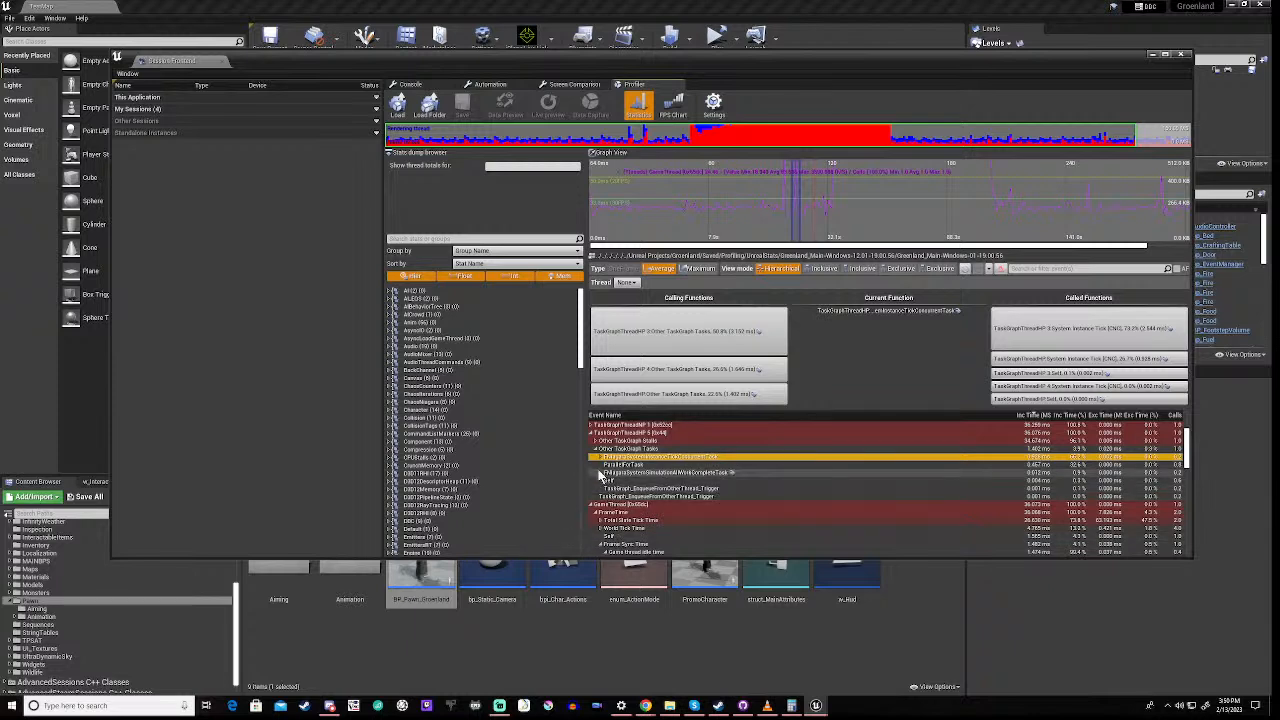
click(591, 426)
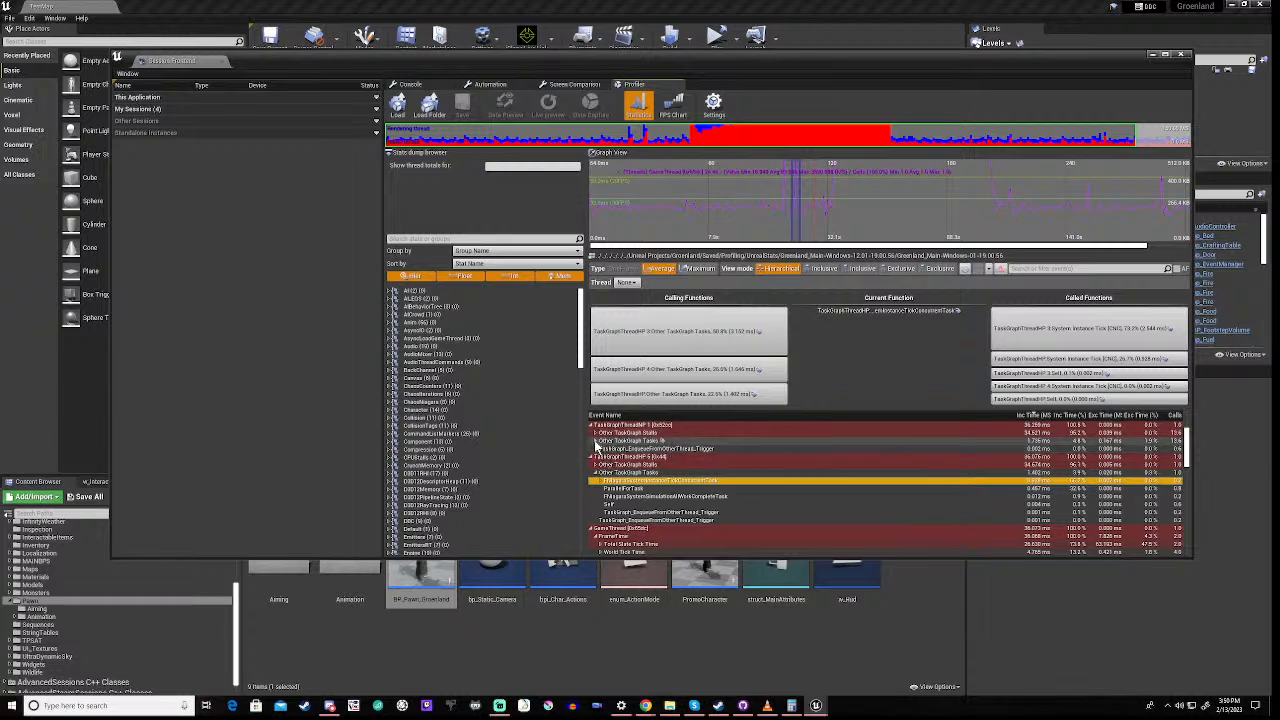
click(595, 441)
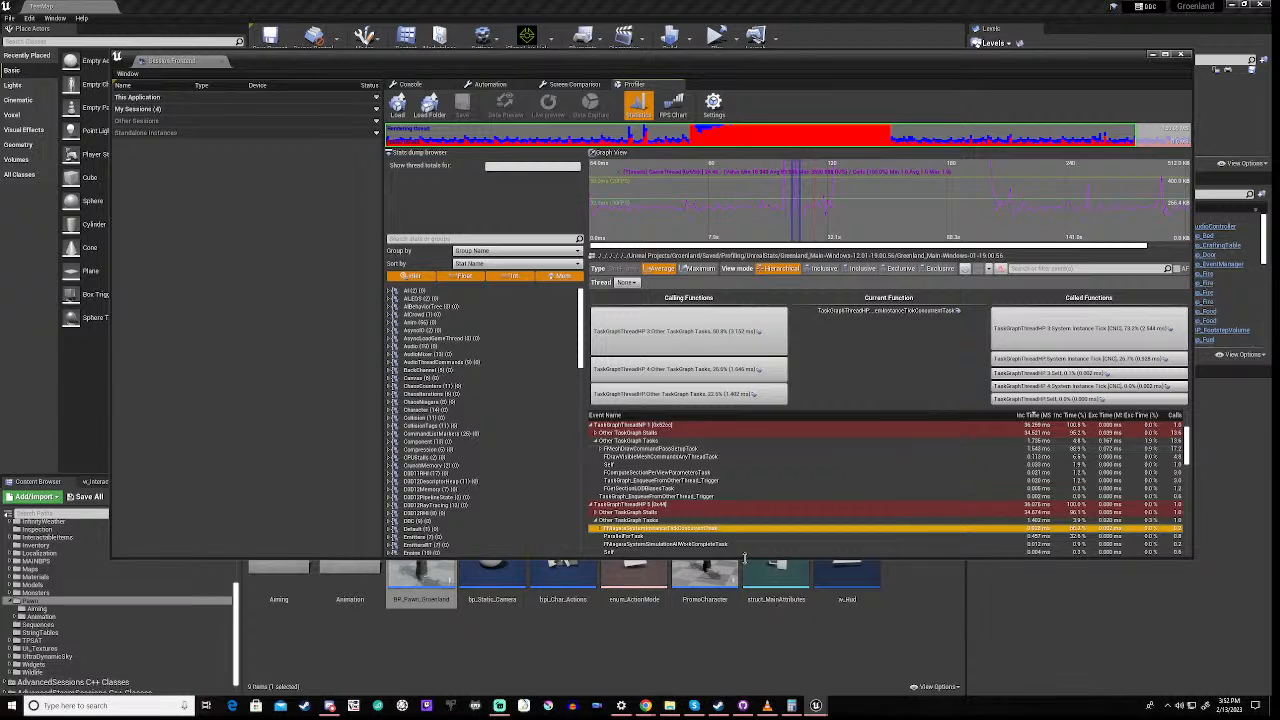
- Review the remaining TaskGraph task costs and the GameThread's FrameTime breakdown, including the entries below Frame Sync Time
scroll(704, 511, down, 1)
scroll(704, 511, down, 2)
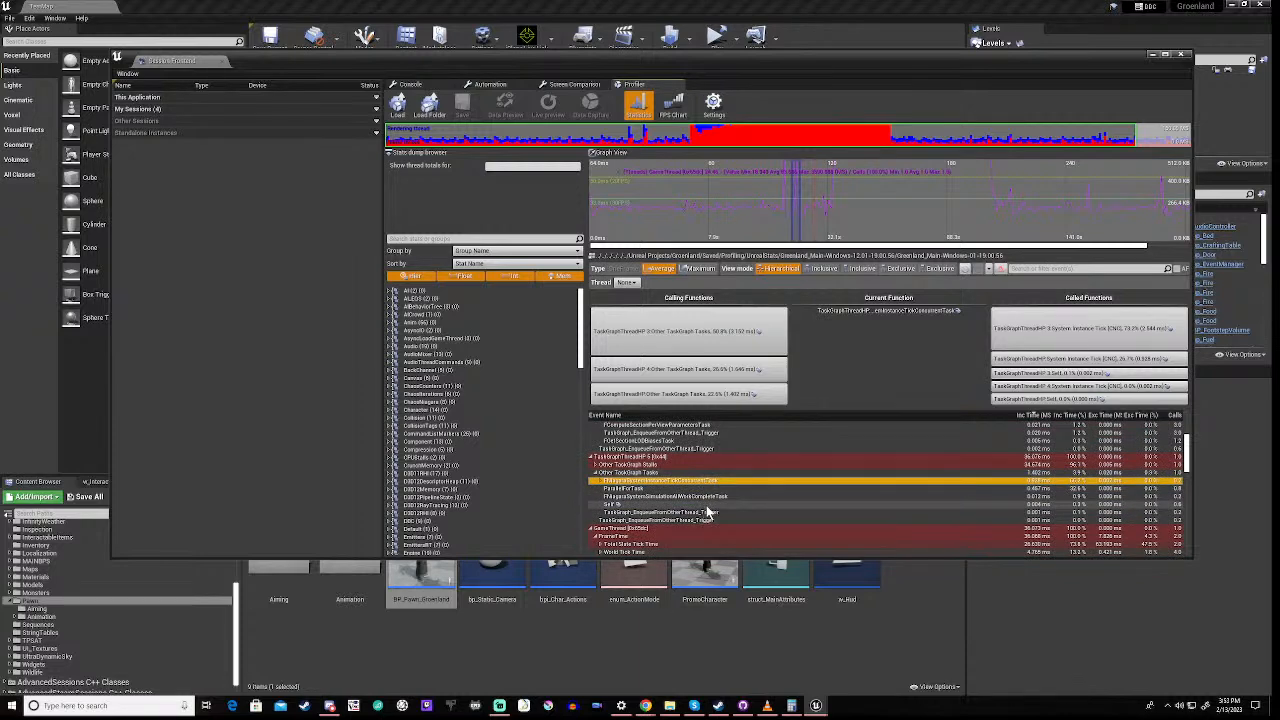
scroll(663, 516, down, 1)
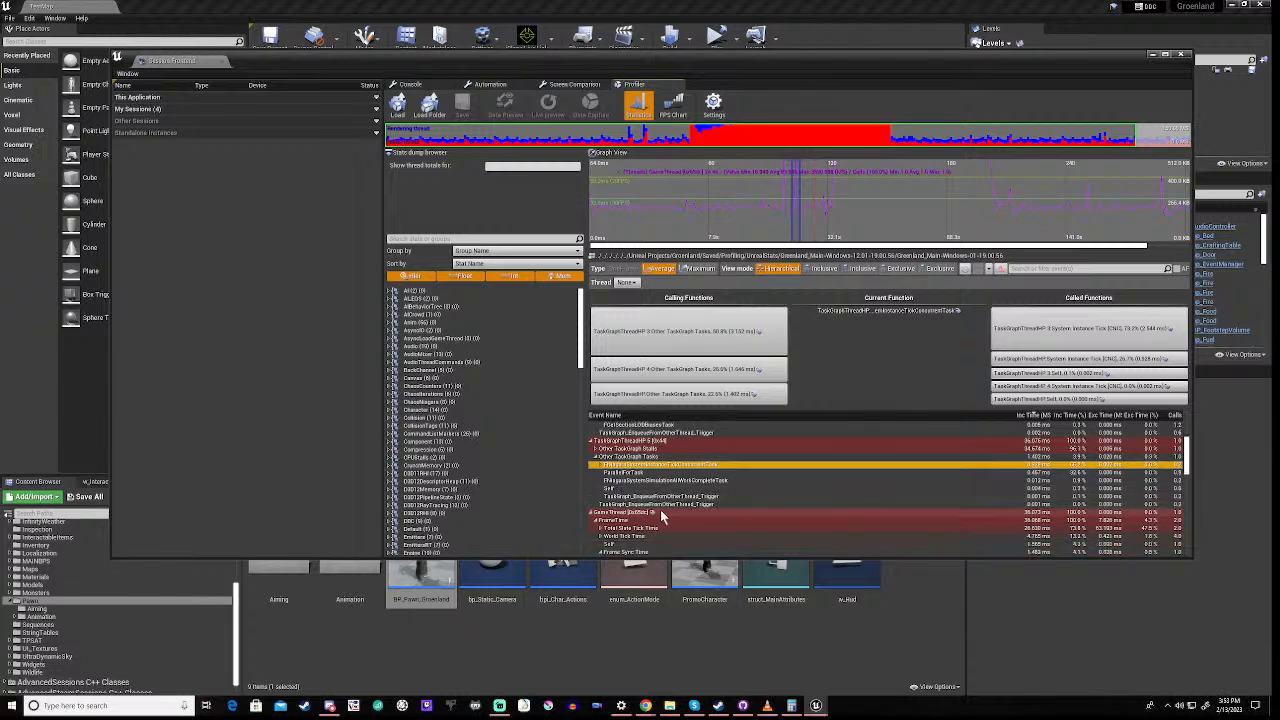
scroll(652, 531, down, 1)
scroll(650, 520, down, 4)
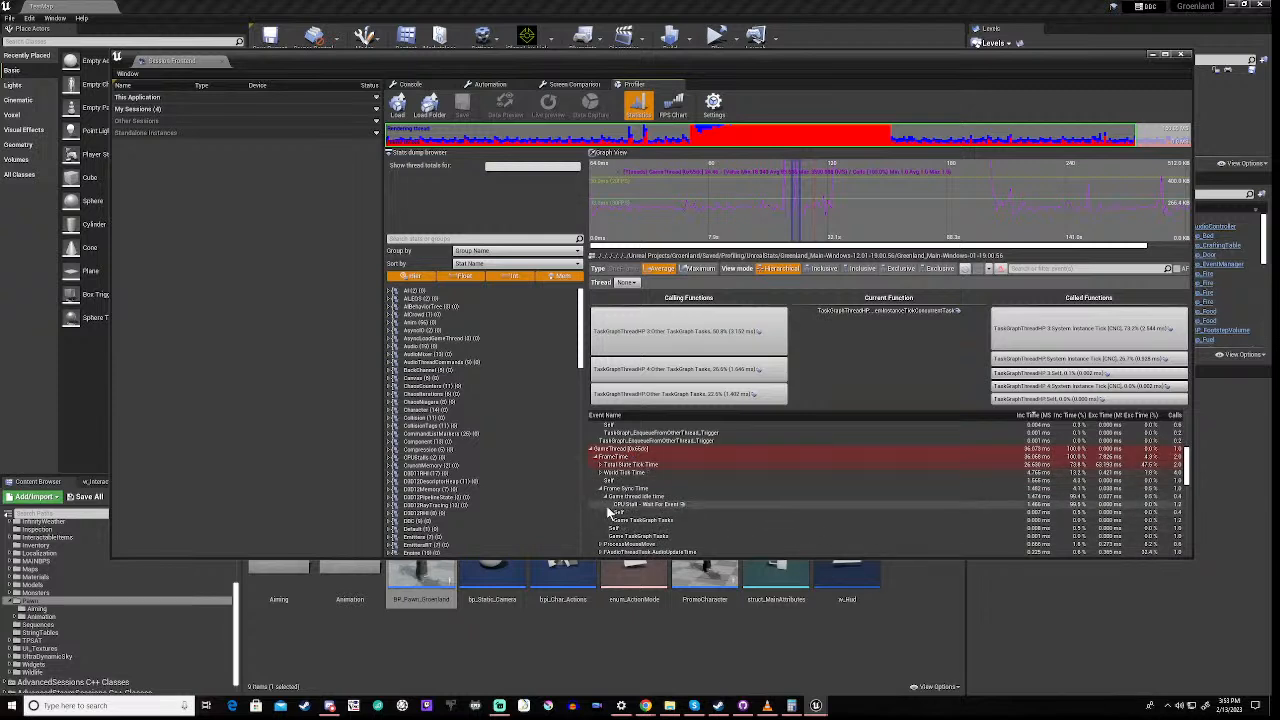
scroll(607, 511, down, 2)
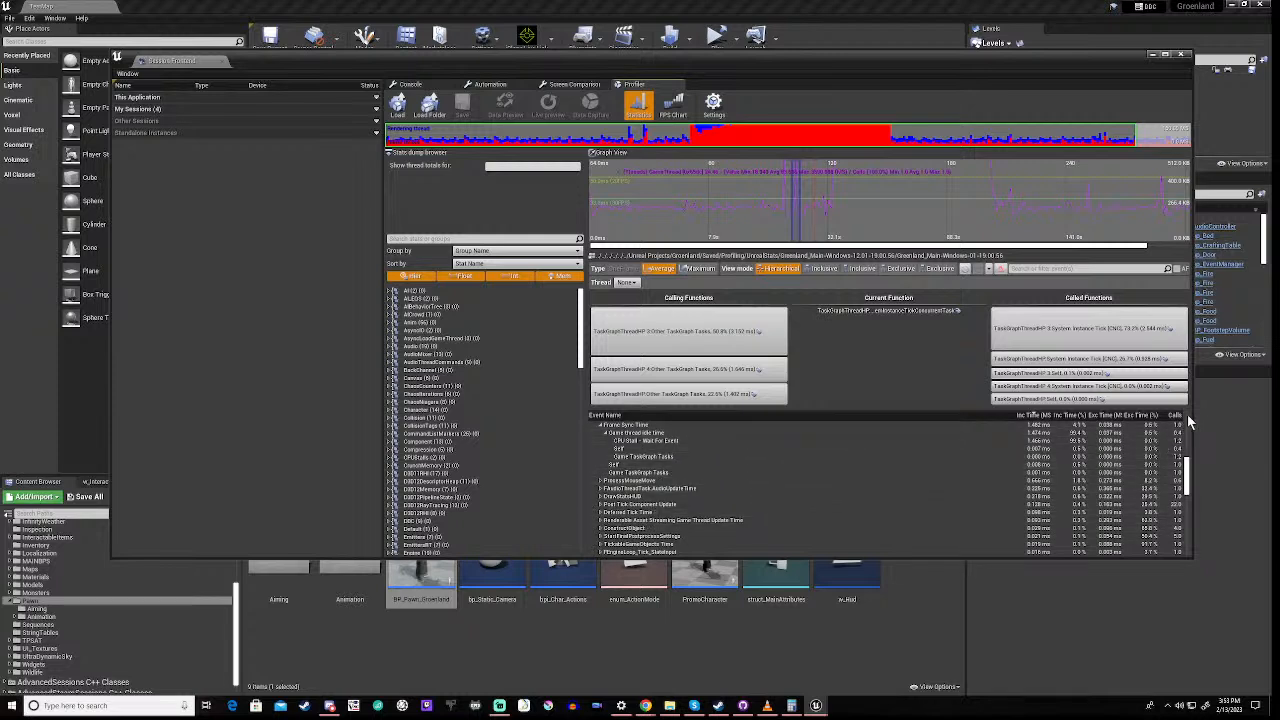
- Expand the FFileTransferRunnable thread near the start of the event list and inspect the calling functions of its CPU Stall - Wait For Event
scroll(1187, 414, up, 5)
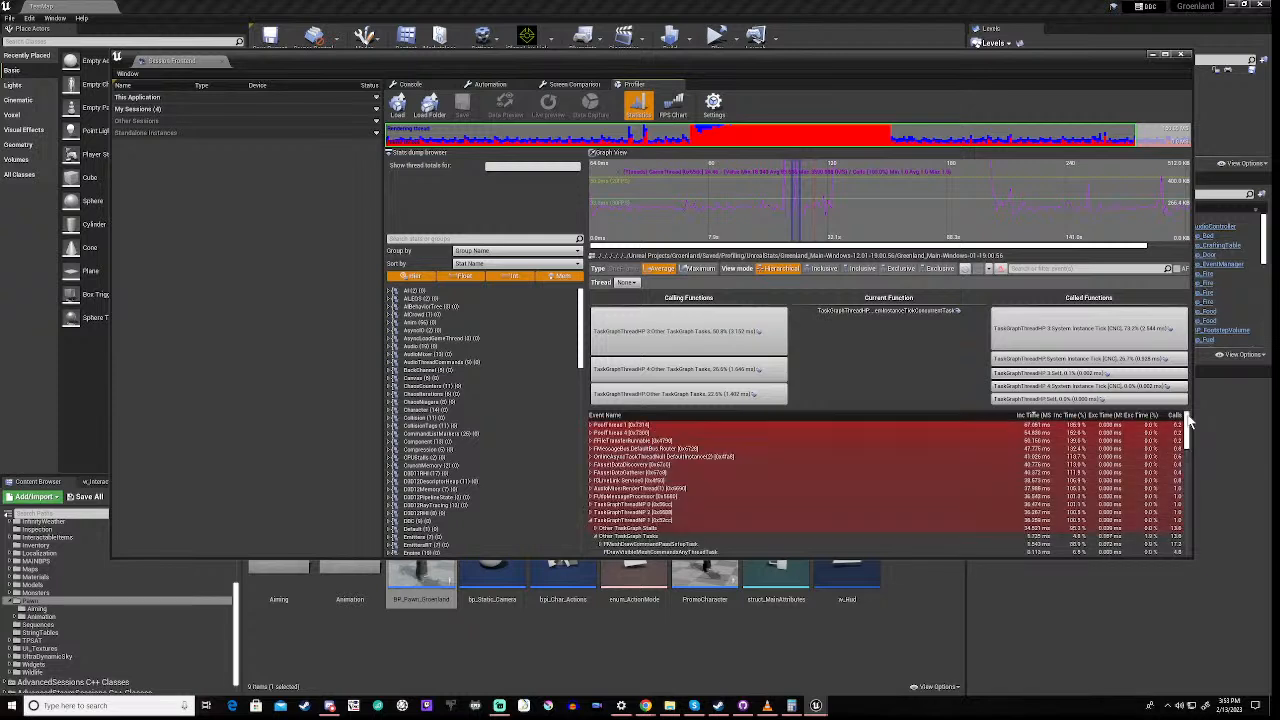
click(592, 442)
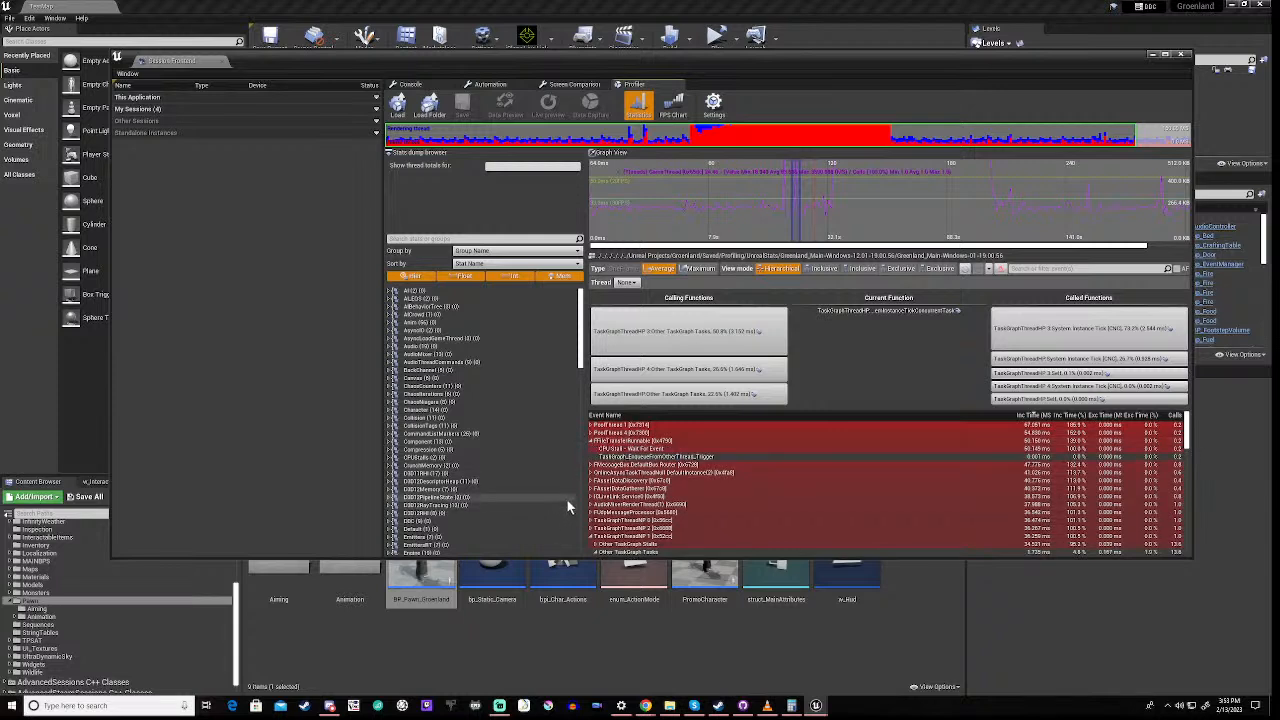
click(632, 450)
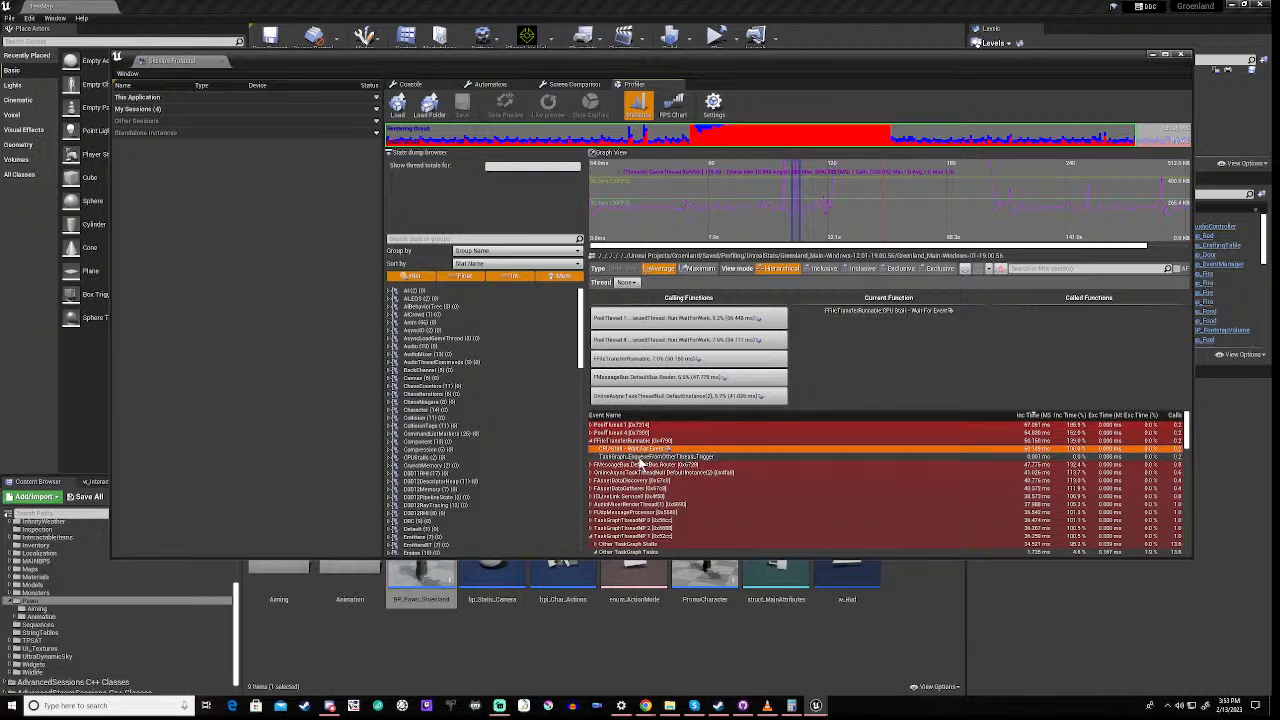
- Expand both PoolThread entries and check what makes up the WaitForWork time in PoolThread 1
click(592, 434)
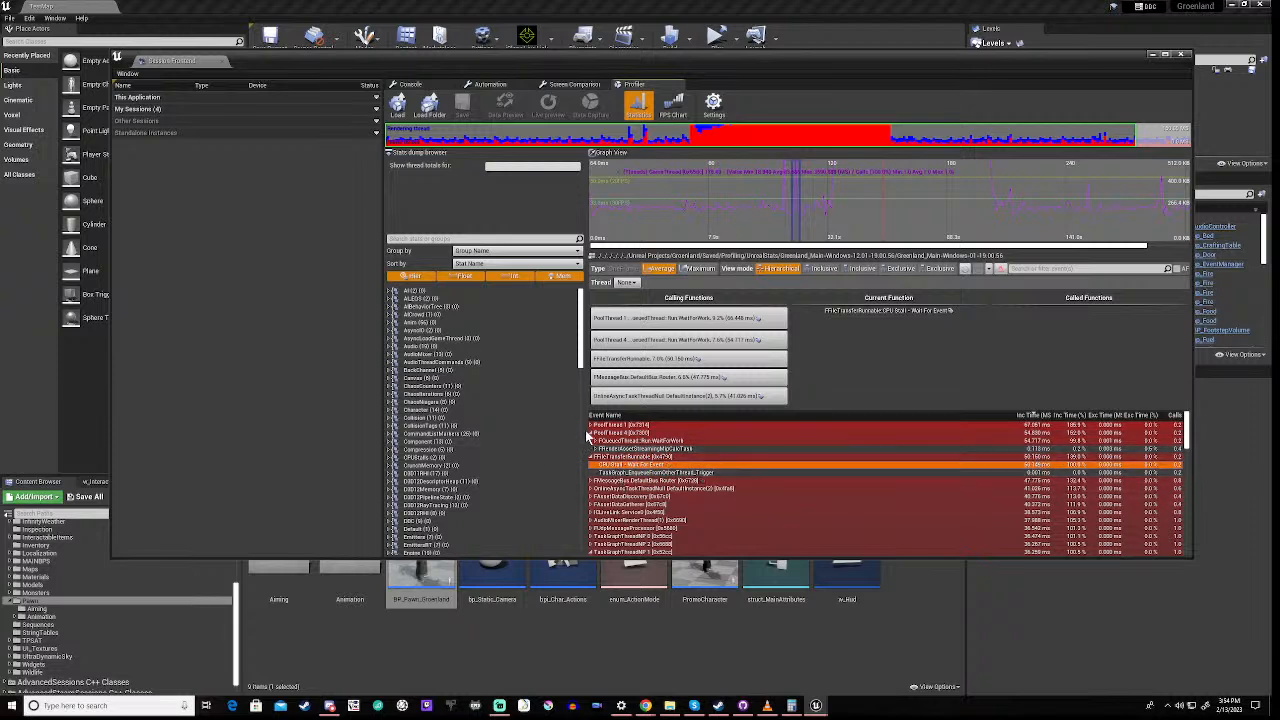
click(592, 428)
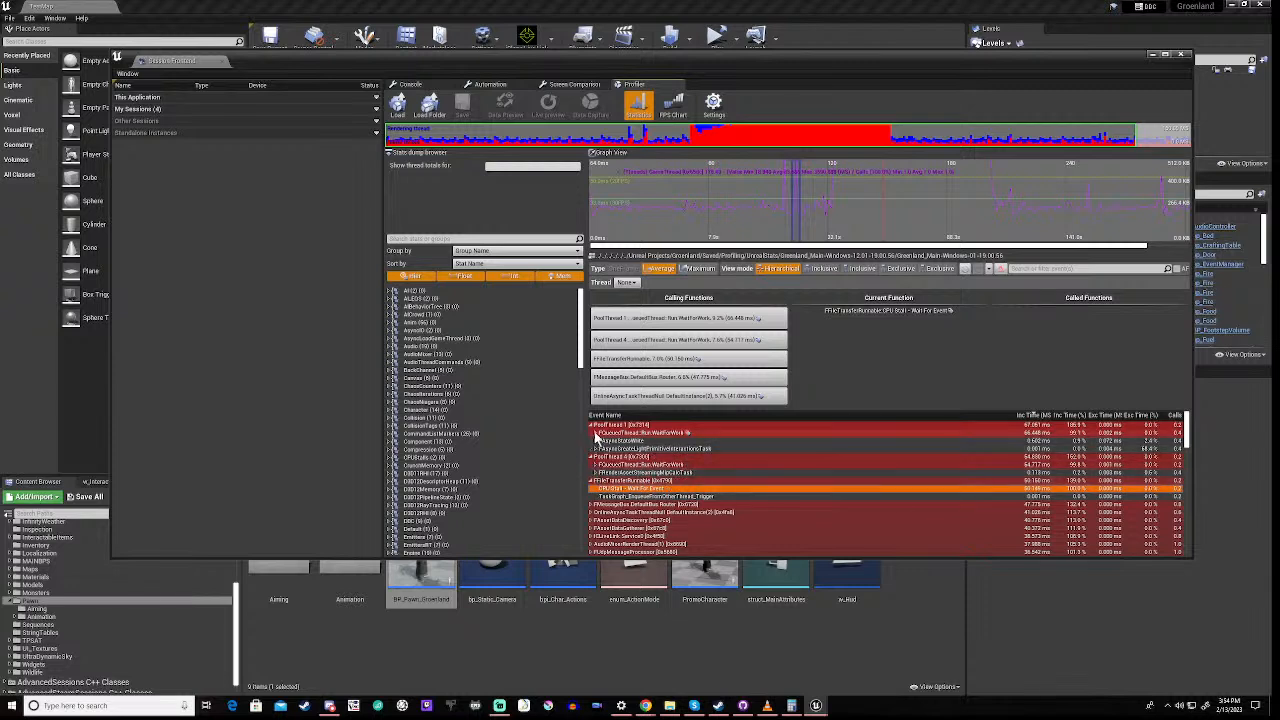
click(596, 434)
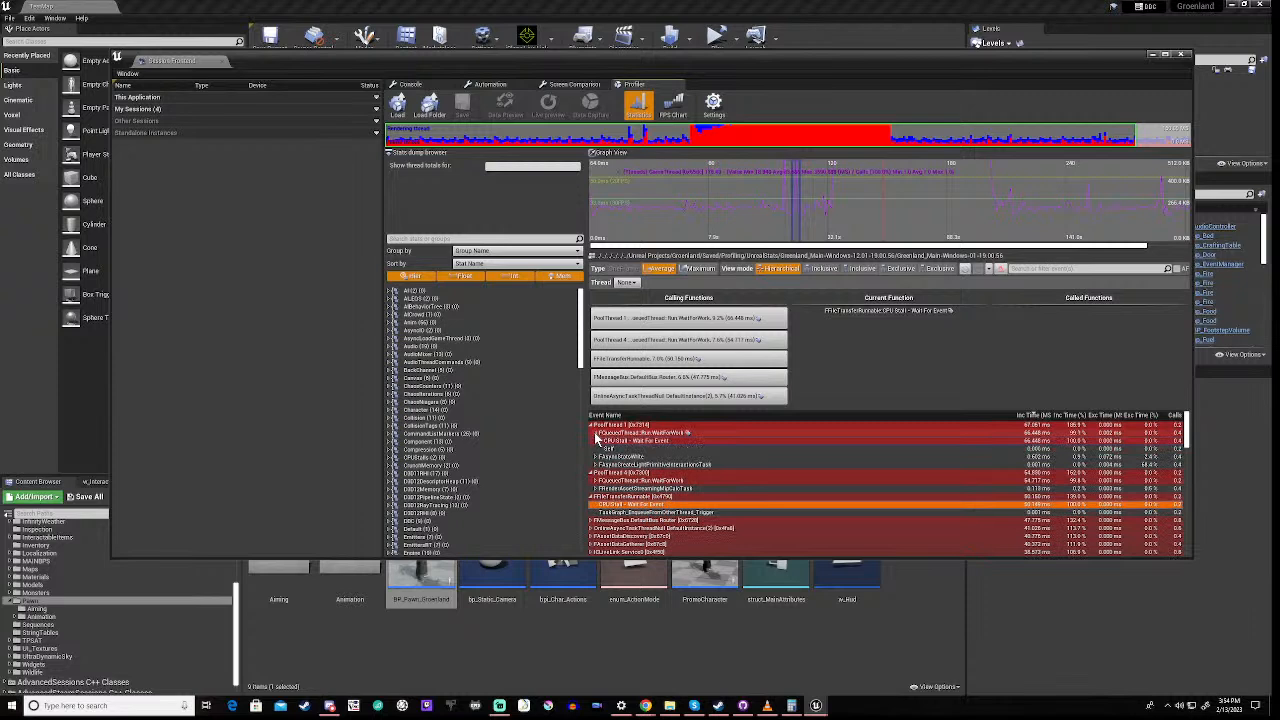
click(596, 434)
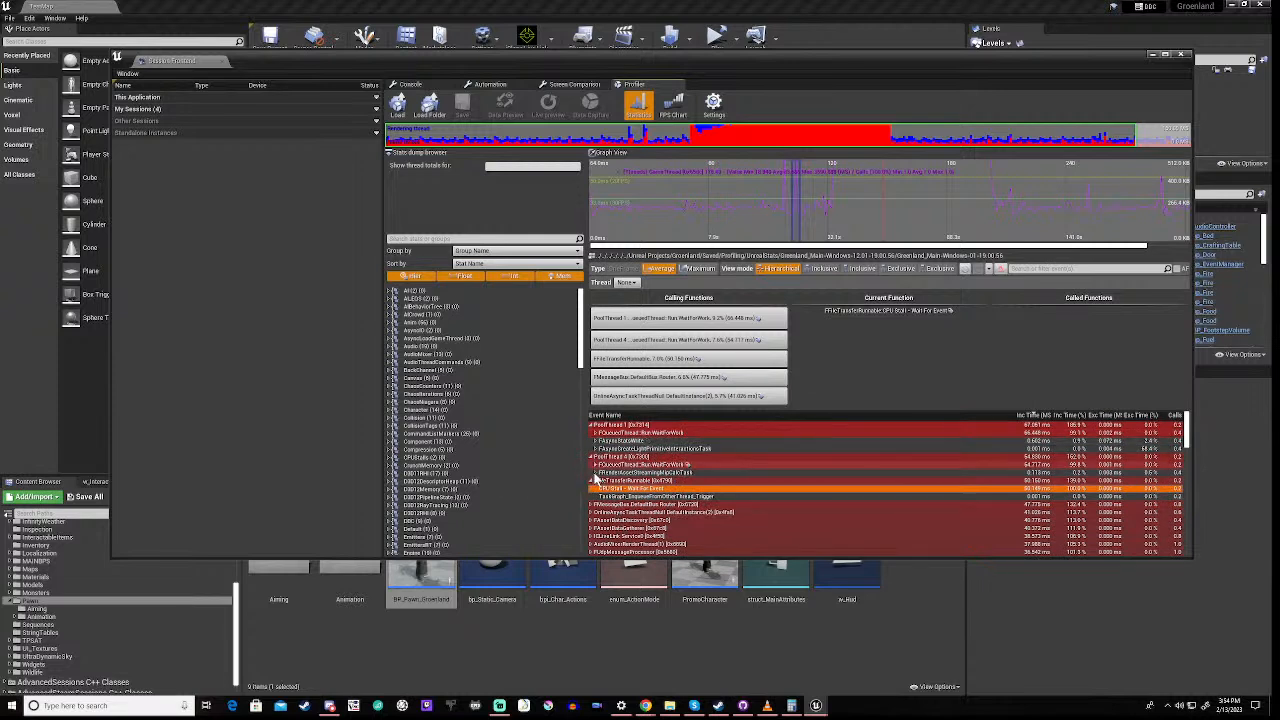
- Expand the TaskGraph thread directly below FUdpMessageProcessor and examine its stall and task costs
scroll(640, 475, down, 2)
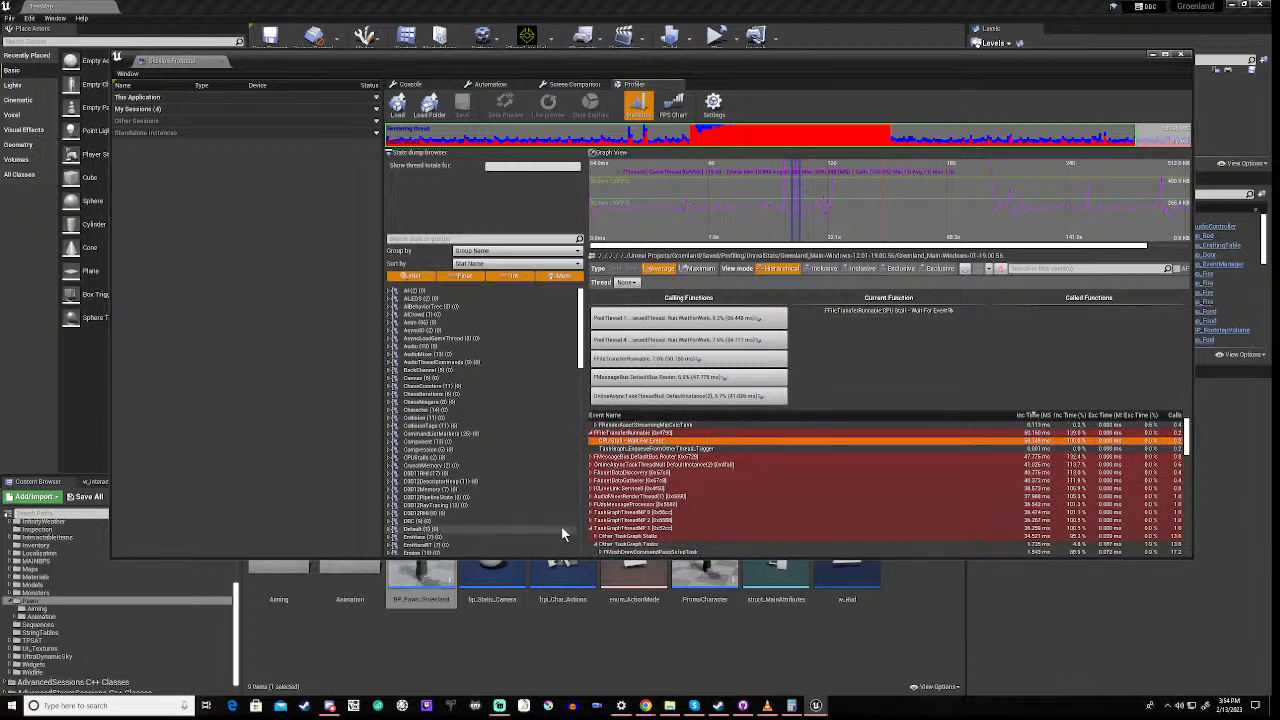
click(591, 513)
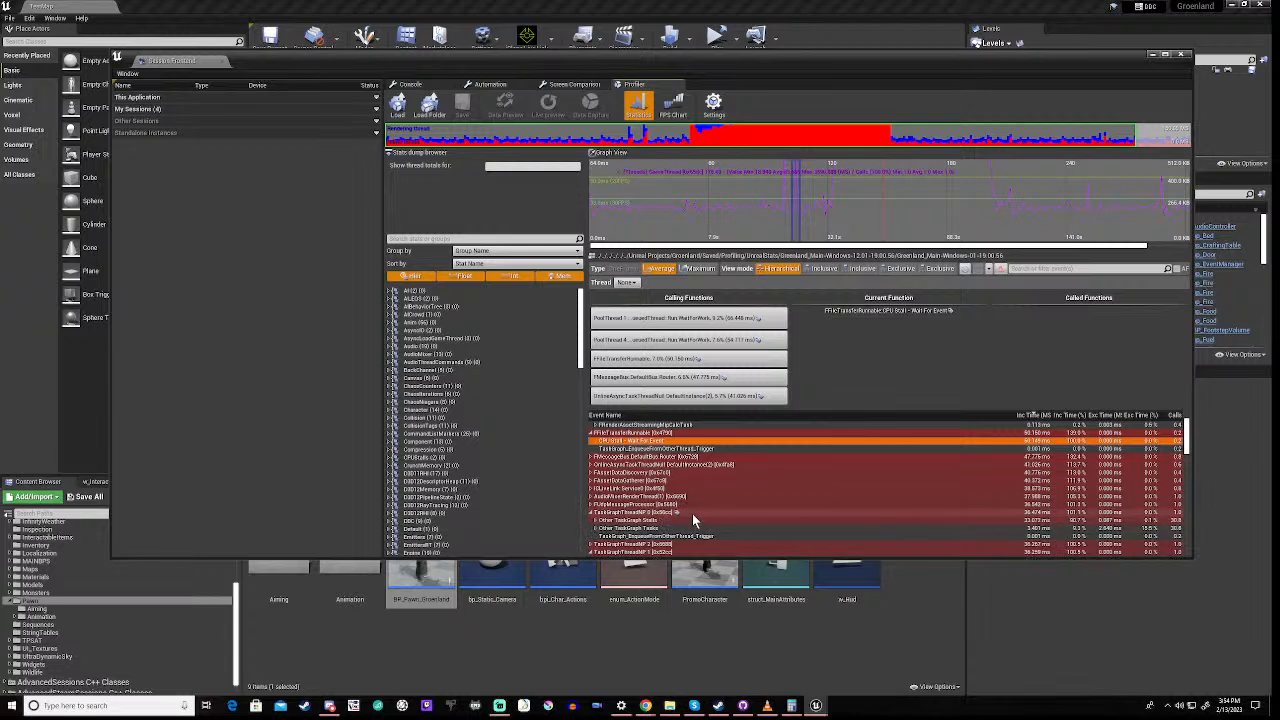
scroll(692, 513, down, 3)
click(593, 489)
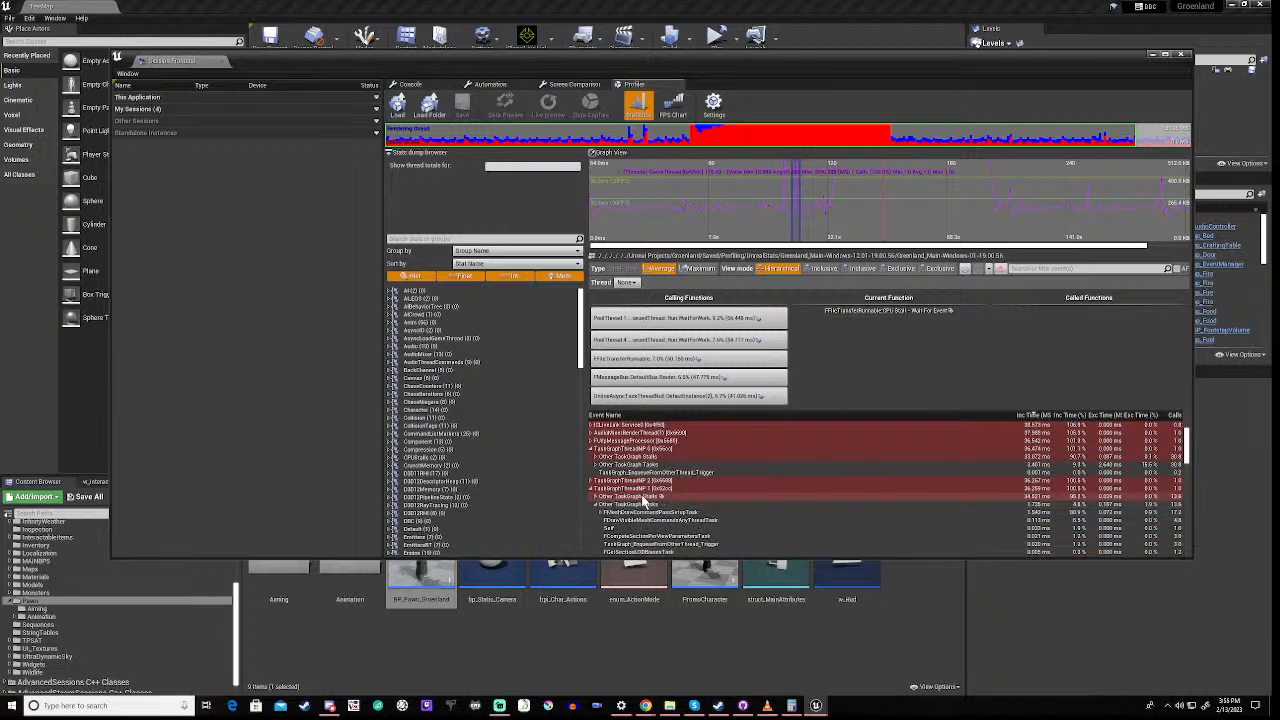
- Expand the FMessageBus.DefaultBus.Router and OnlineAsyncTaskThread entries to examine their stall times
scroll(638, 500, up, 5)
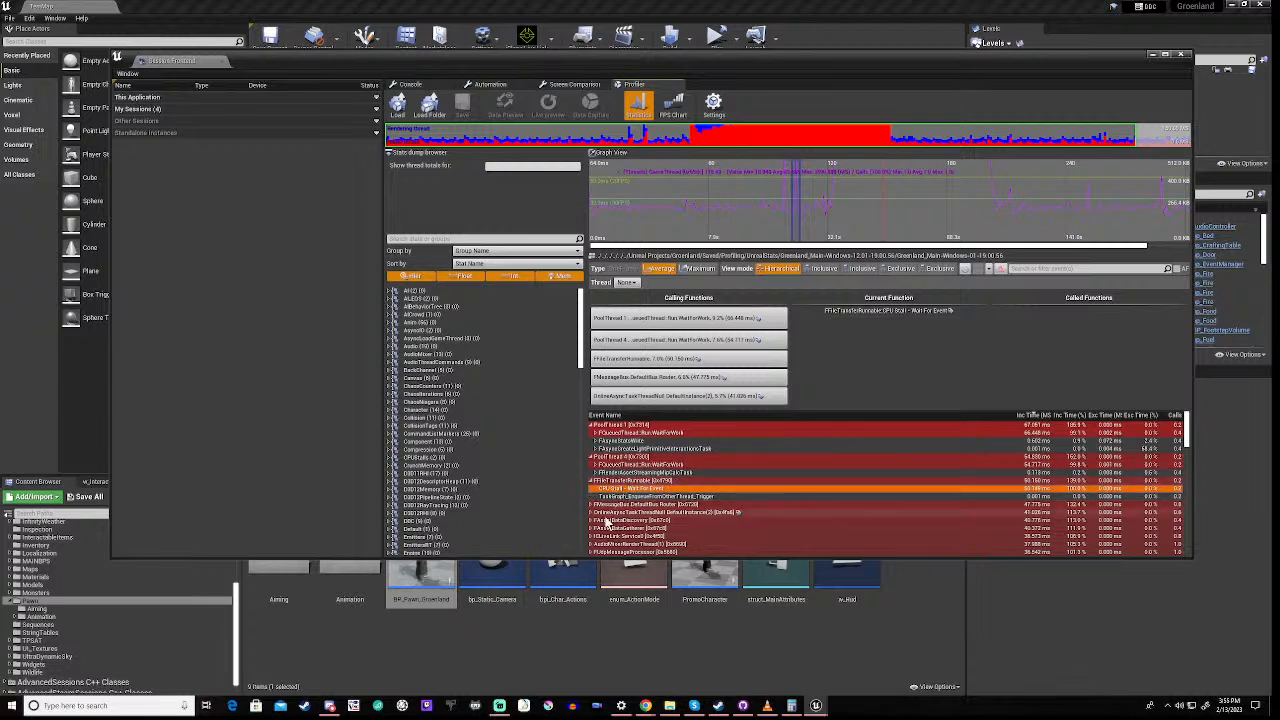
scroll(597, 505, down, 2)
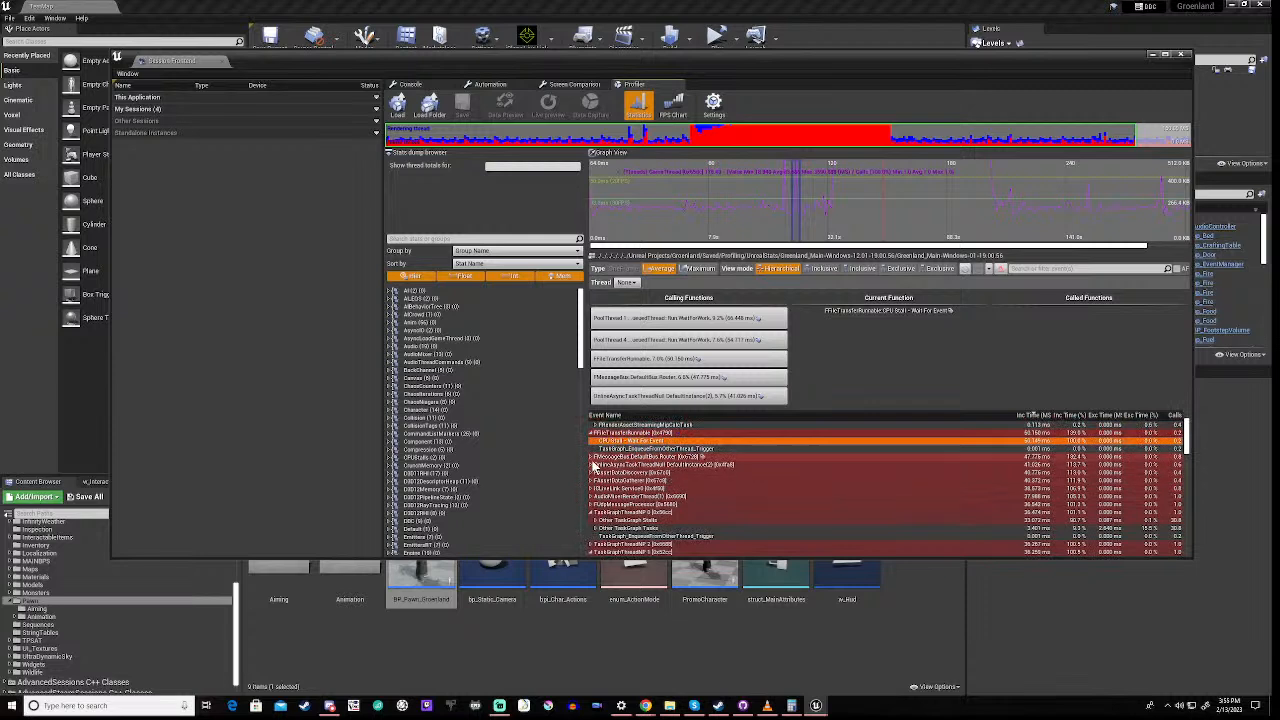
click(592, 458)
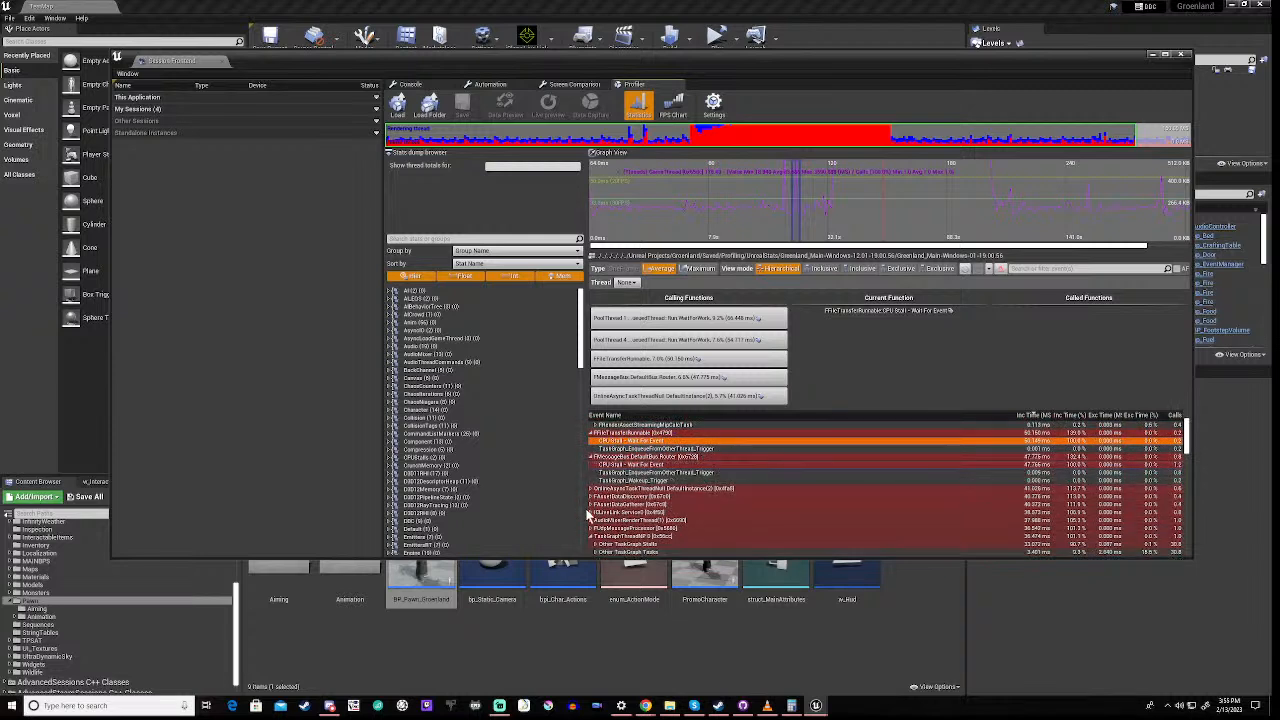
click(591, 489)
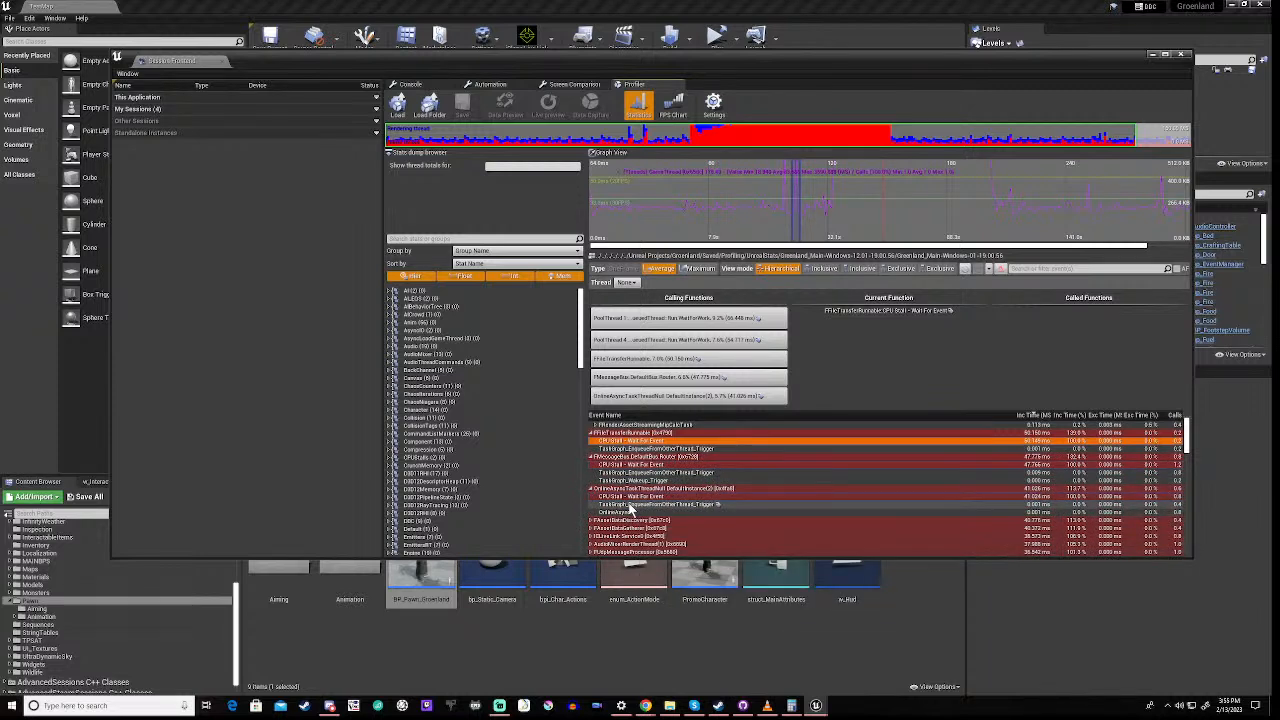
- Expand the FAssetDataDiscovery, FAssetDataGatherer and LiveLink service threads to examine their CPU Stall - Sleep times
scroll(610, 500, down, 2)
click(592, 489)
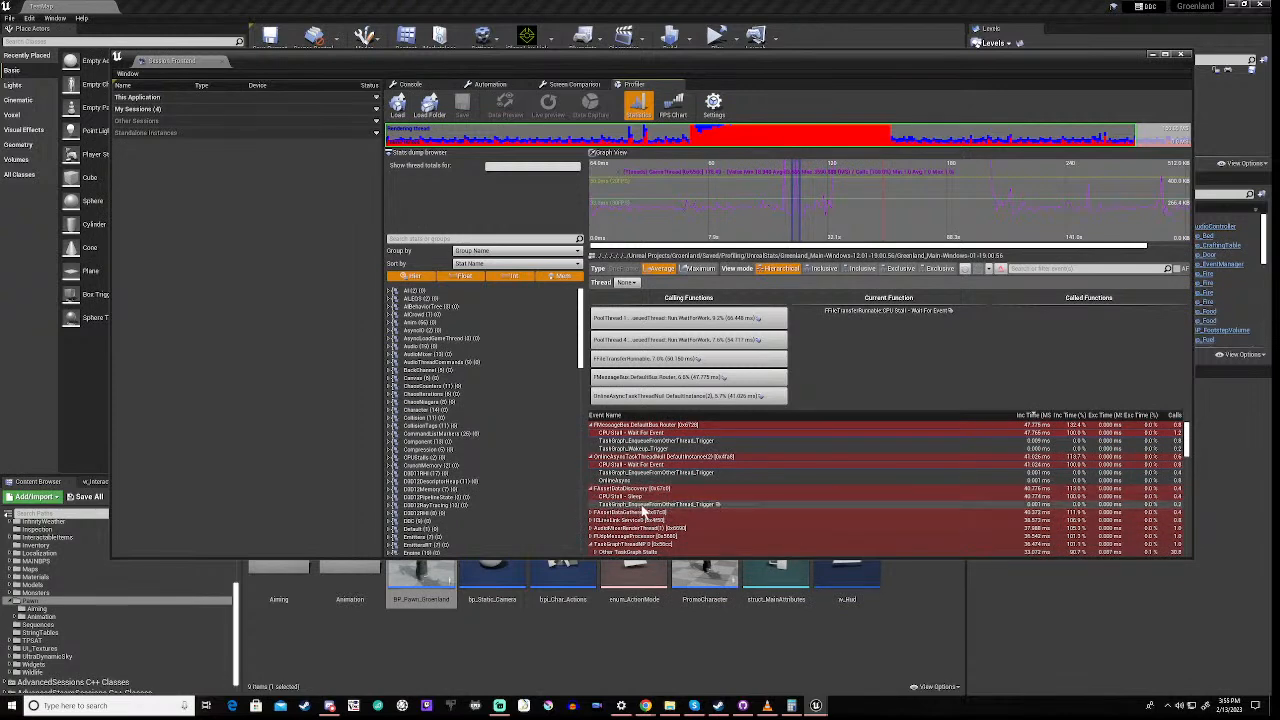
click(592, 513)
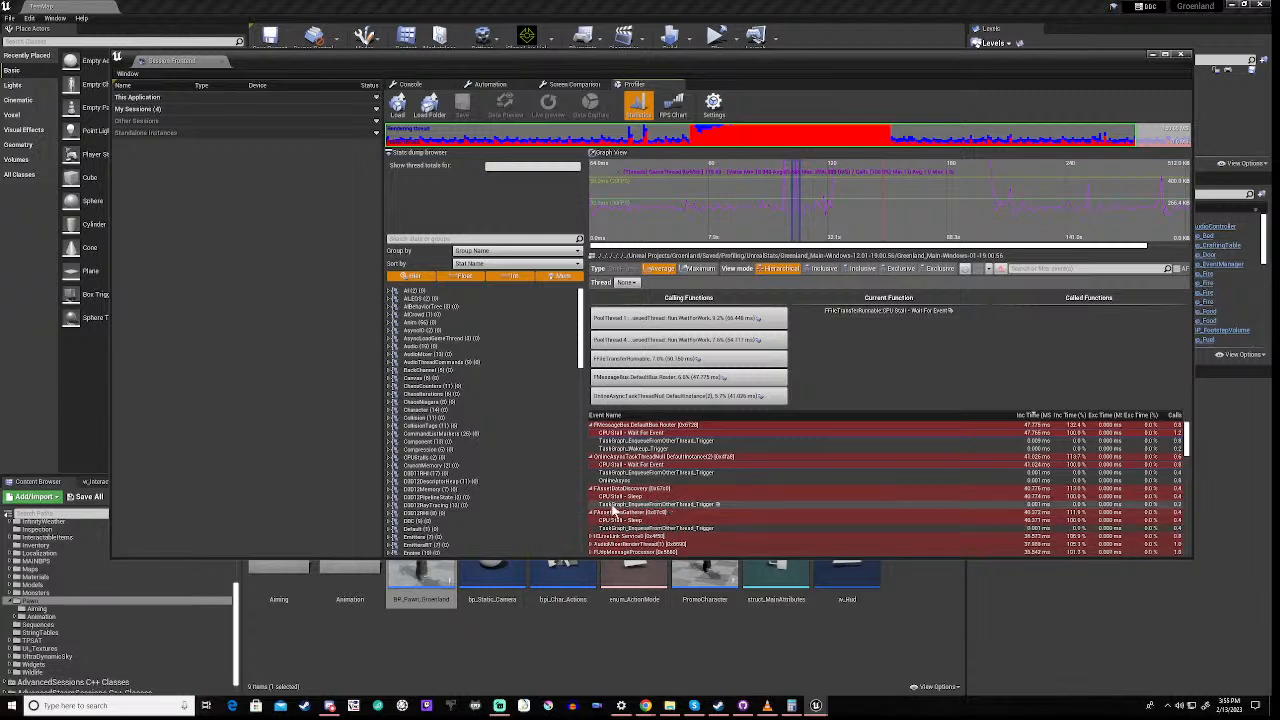
scroll(615, 508, down, 3)
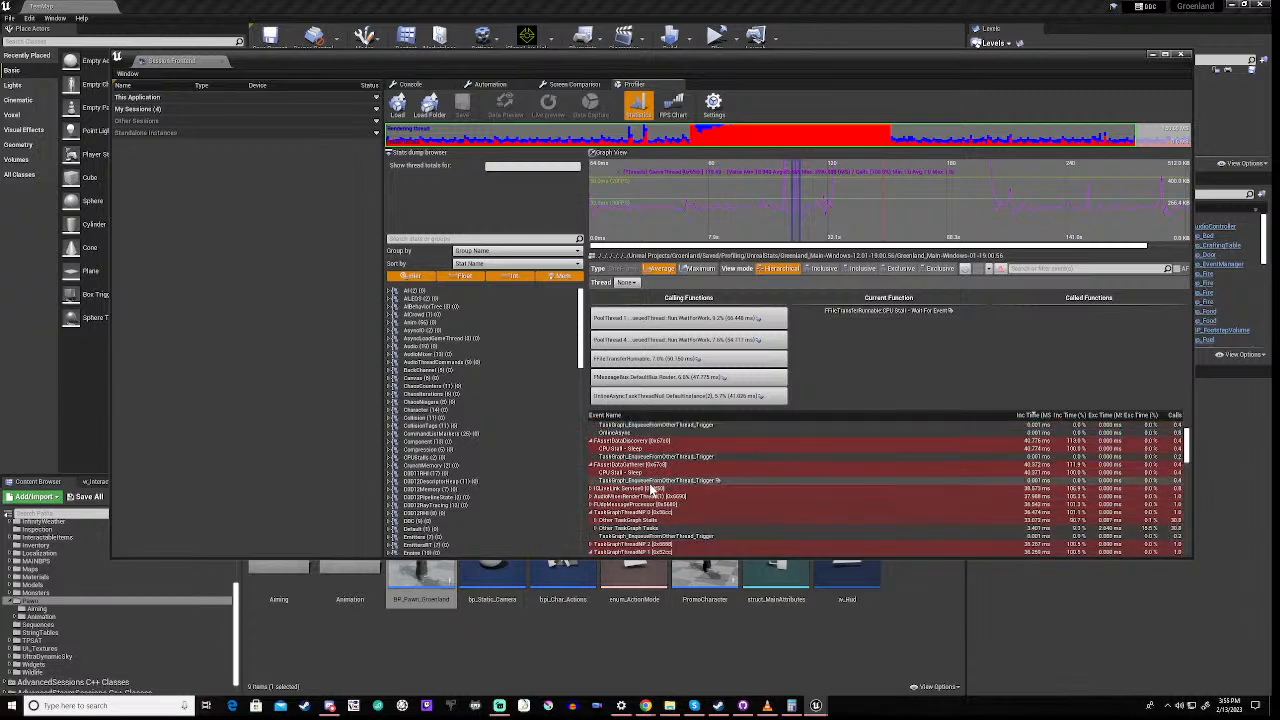
click(591, 489)
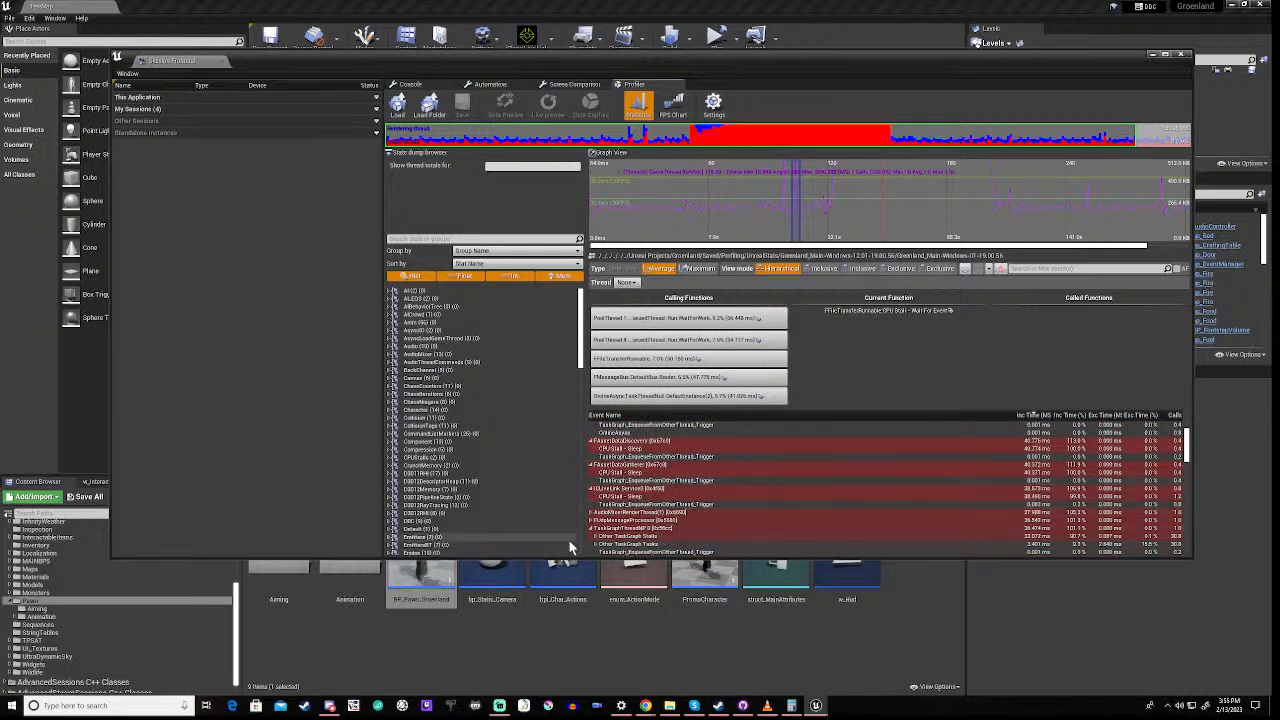
- Break down Render Audio and its Submix Graph under AudioMixerRenderThread, and inspect Render Audio's calling and called functions
click(591, 513)
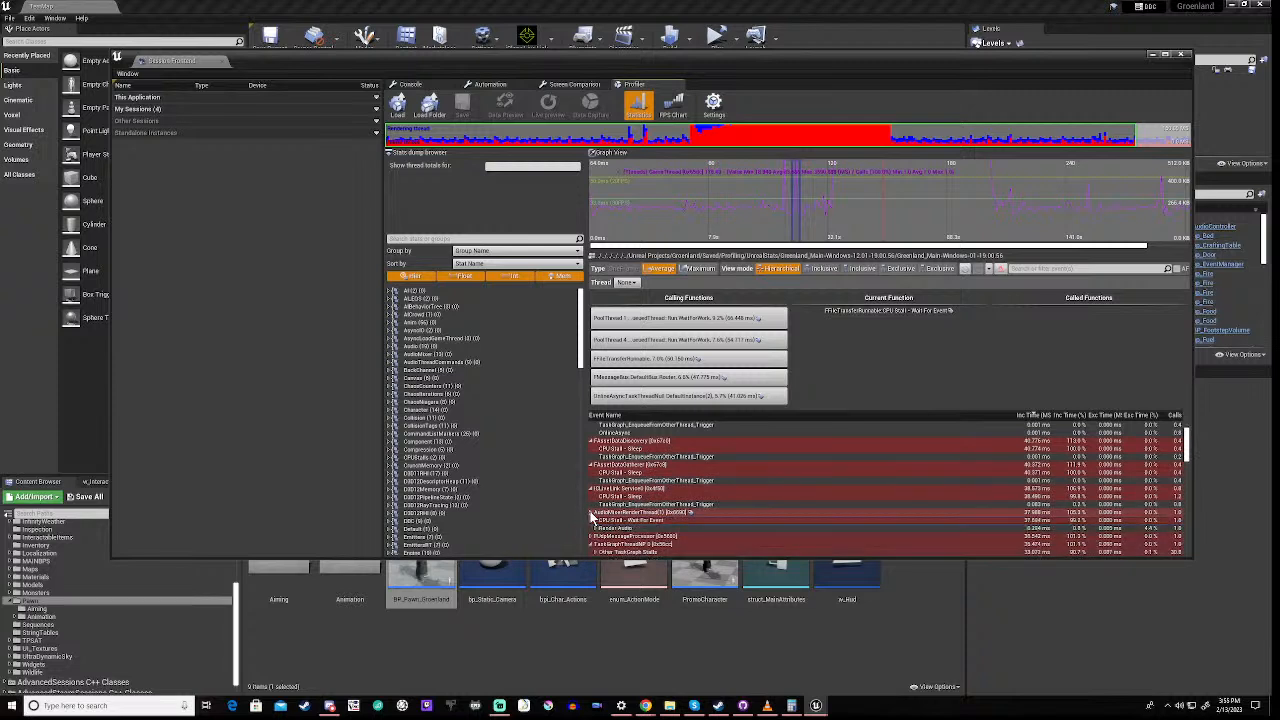
scroll(650, 512, down, 2)
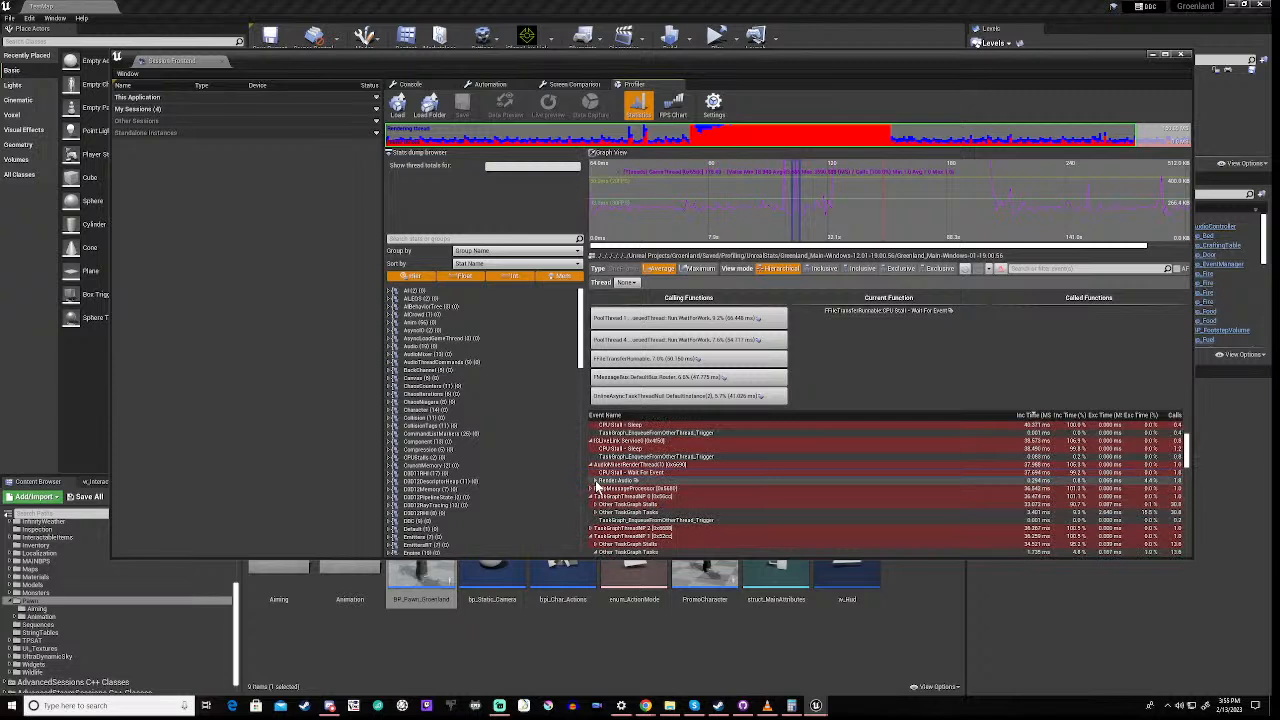
click(596, 482)
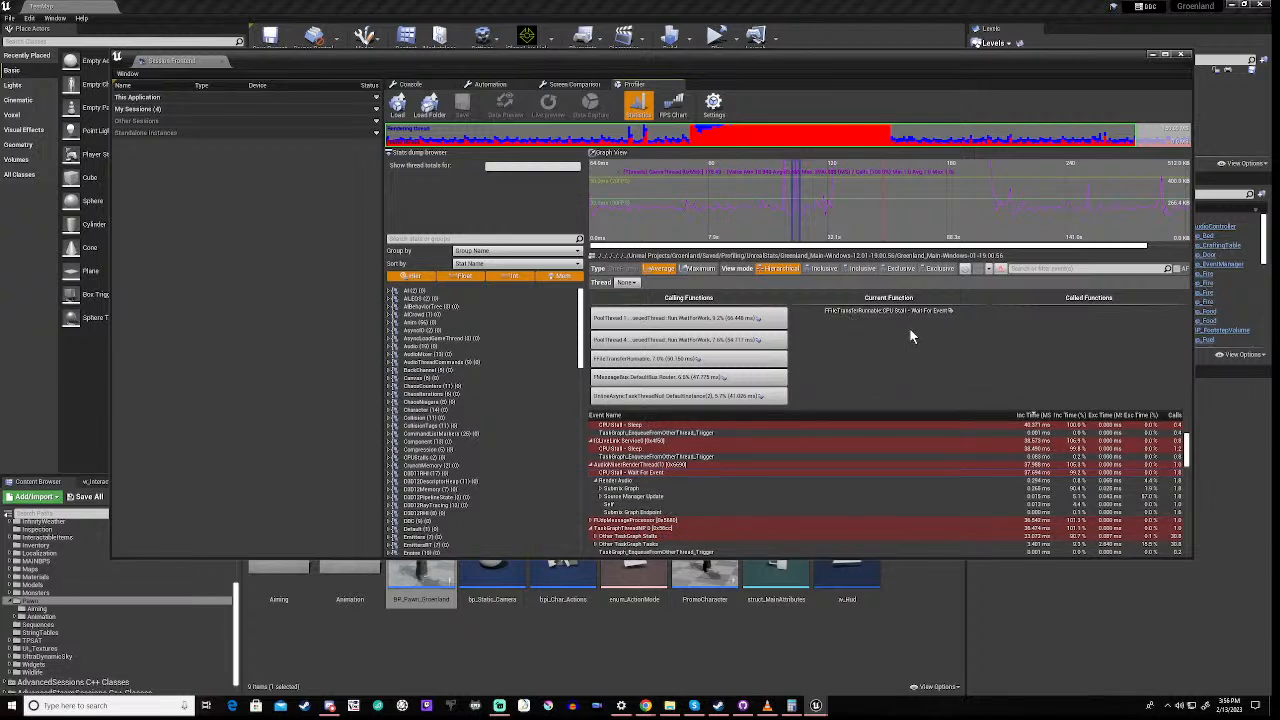
click(611, 482)
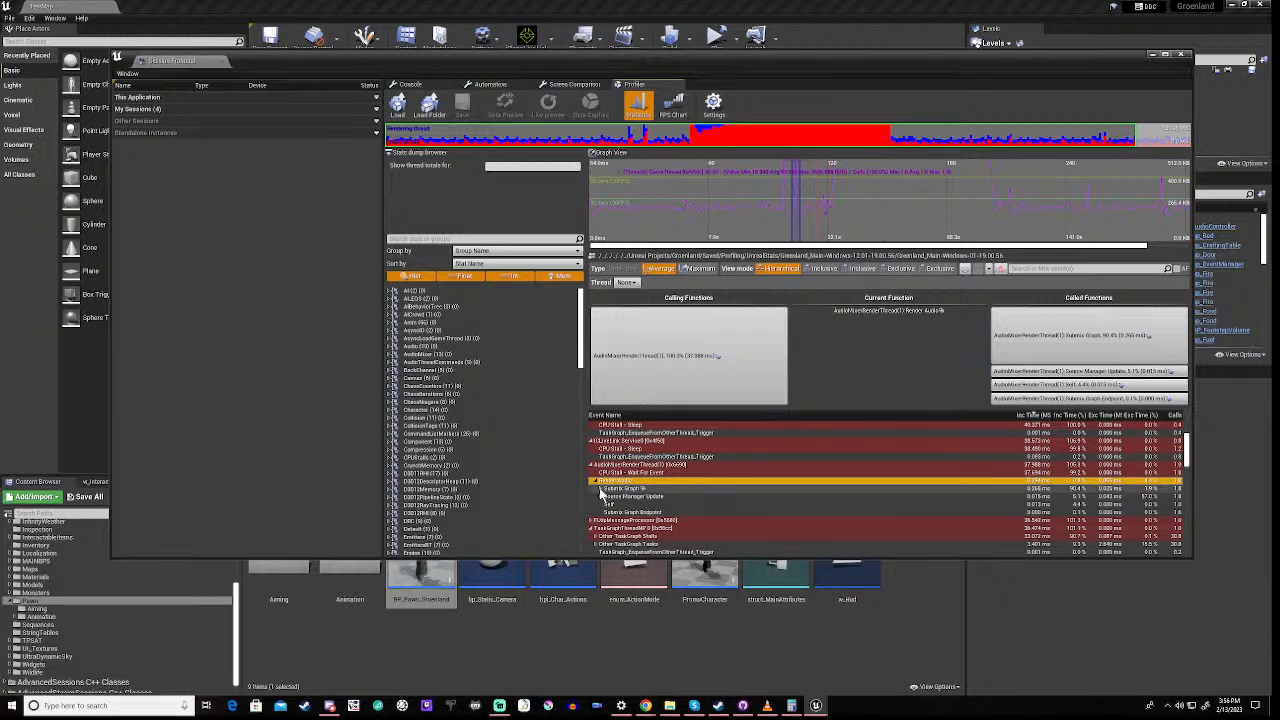
click(601, 489)
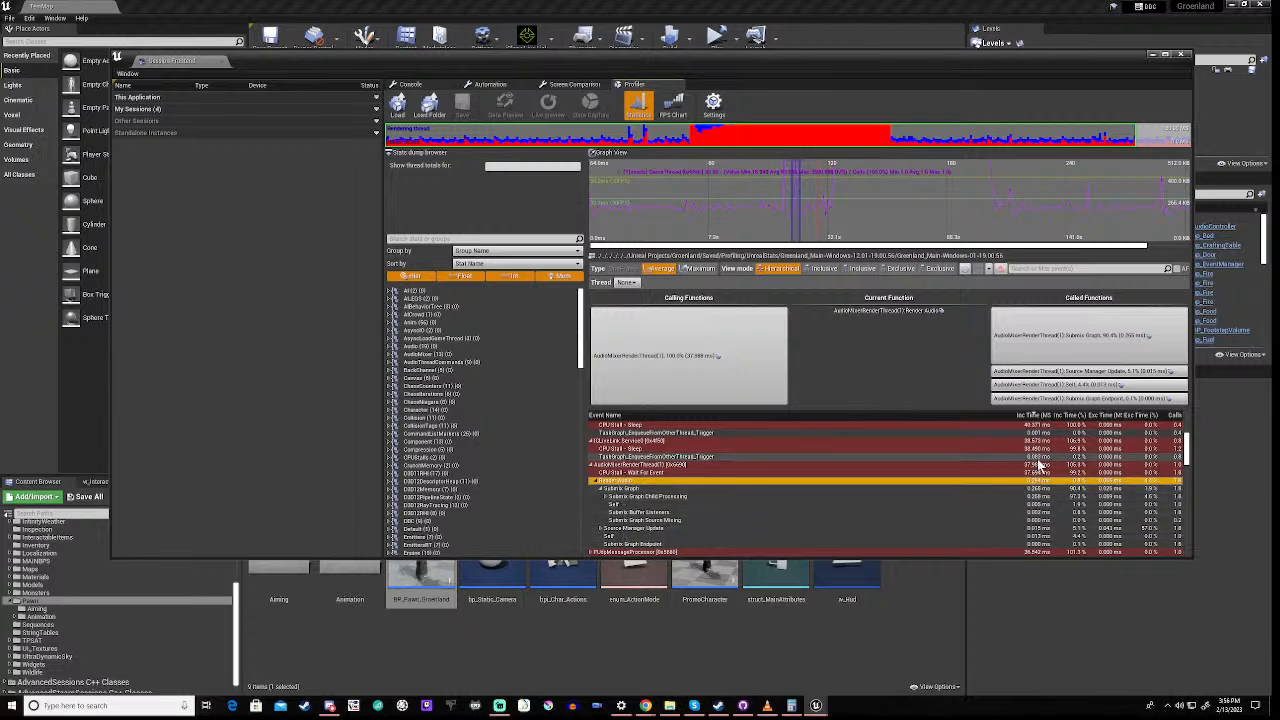
- Expand Submix Graph Child Processing and inspect its calling and called functions
click(605, 498)
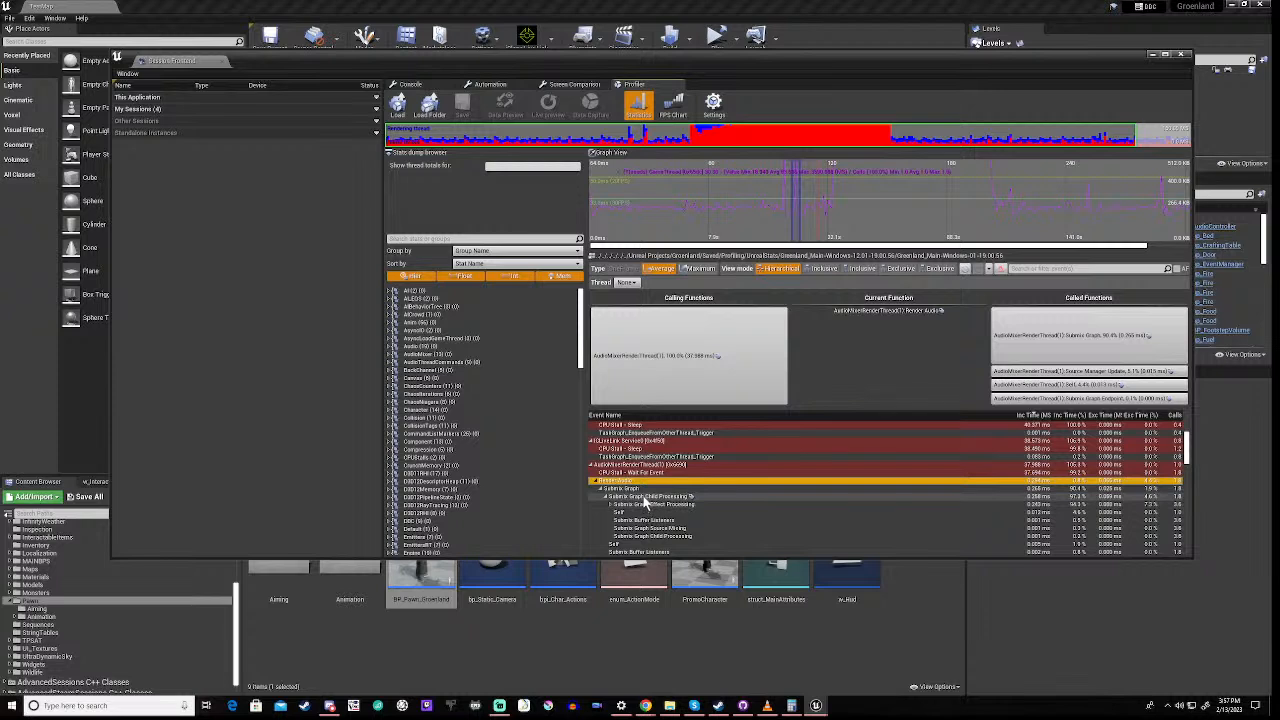
click(645, 497)
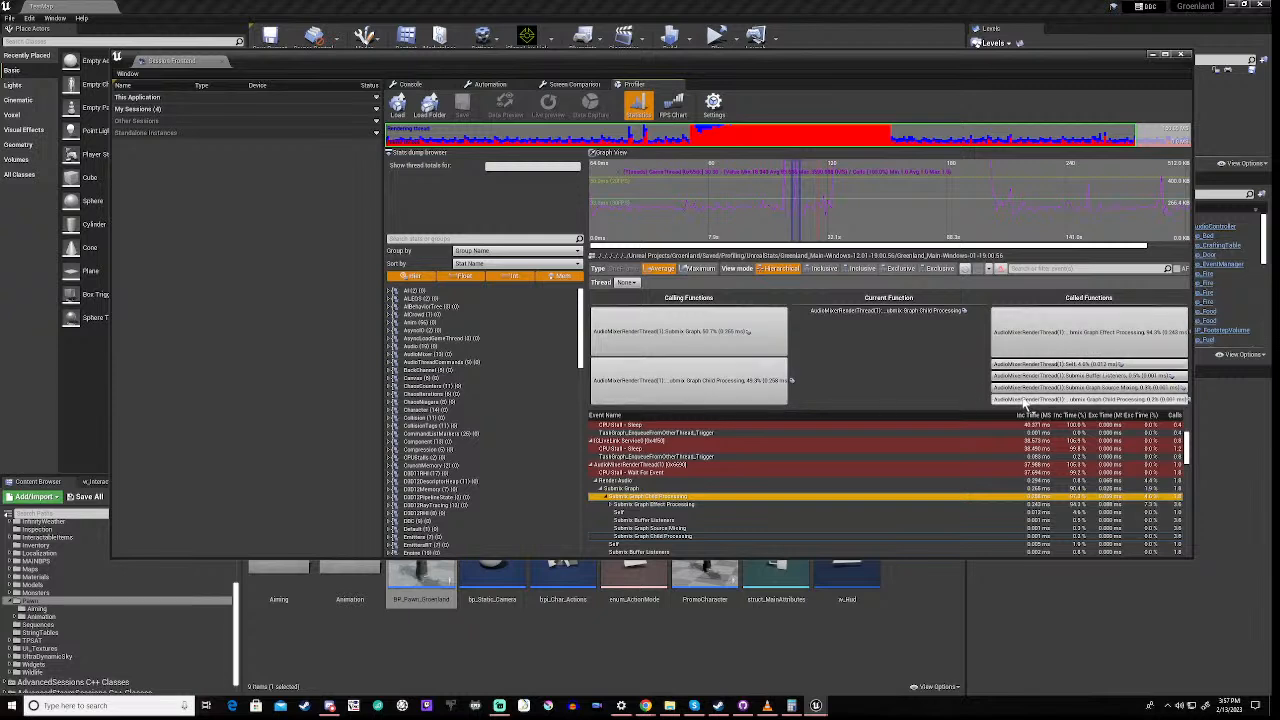
right_click(640, 505)
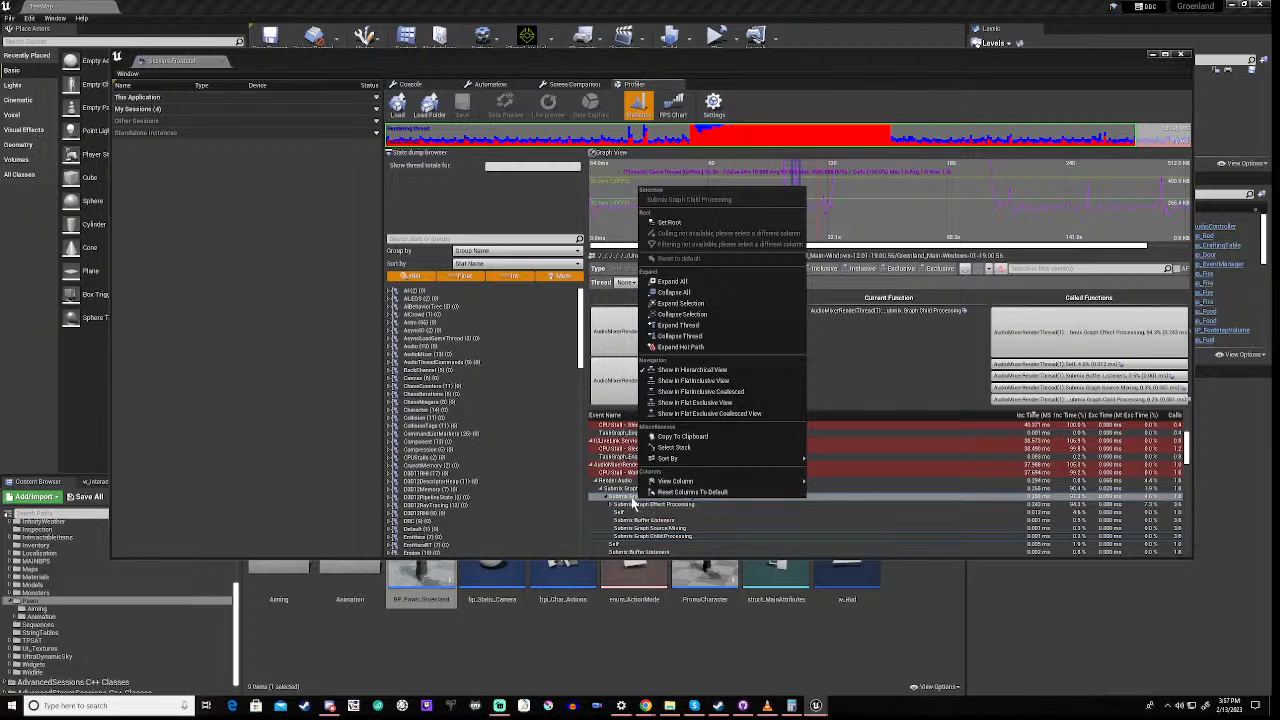
key(Escape)
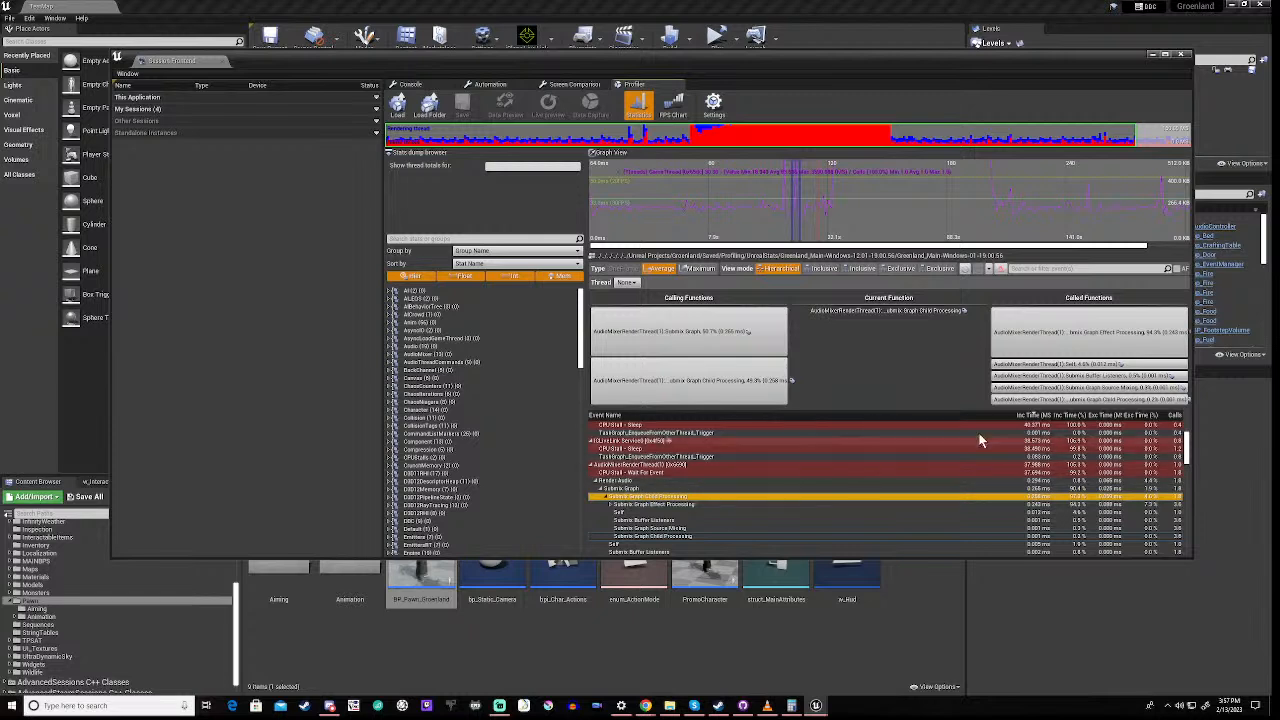
- Expand Submix Graph Effect Processing, inspect the calling function of Submix Reverb and review the remaining submix costs
click(610, 505)
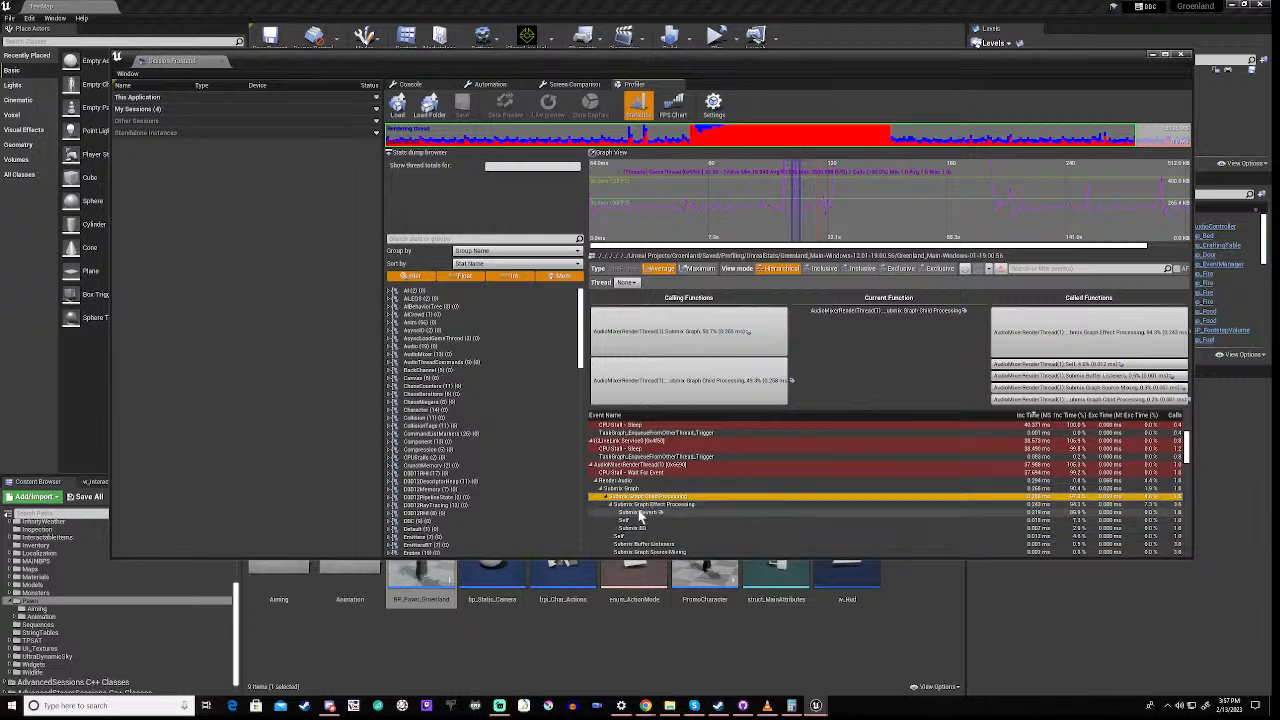
click(638, 513)
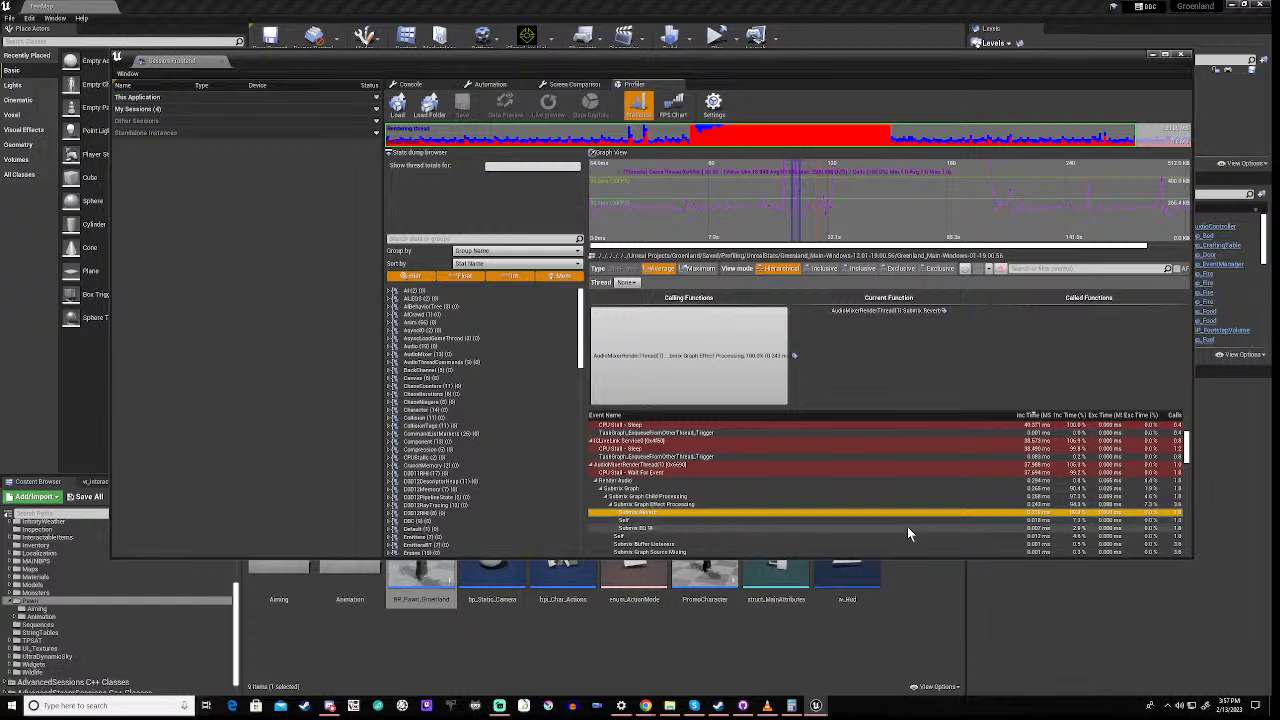
scroll(679, 518, down, 2)
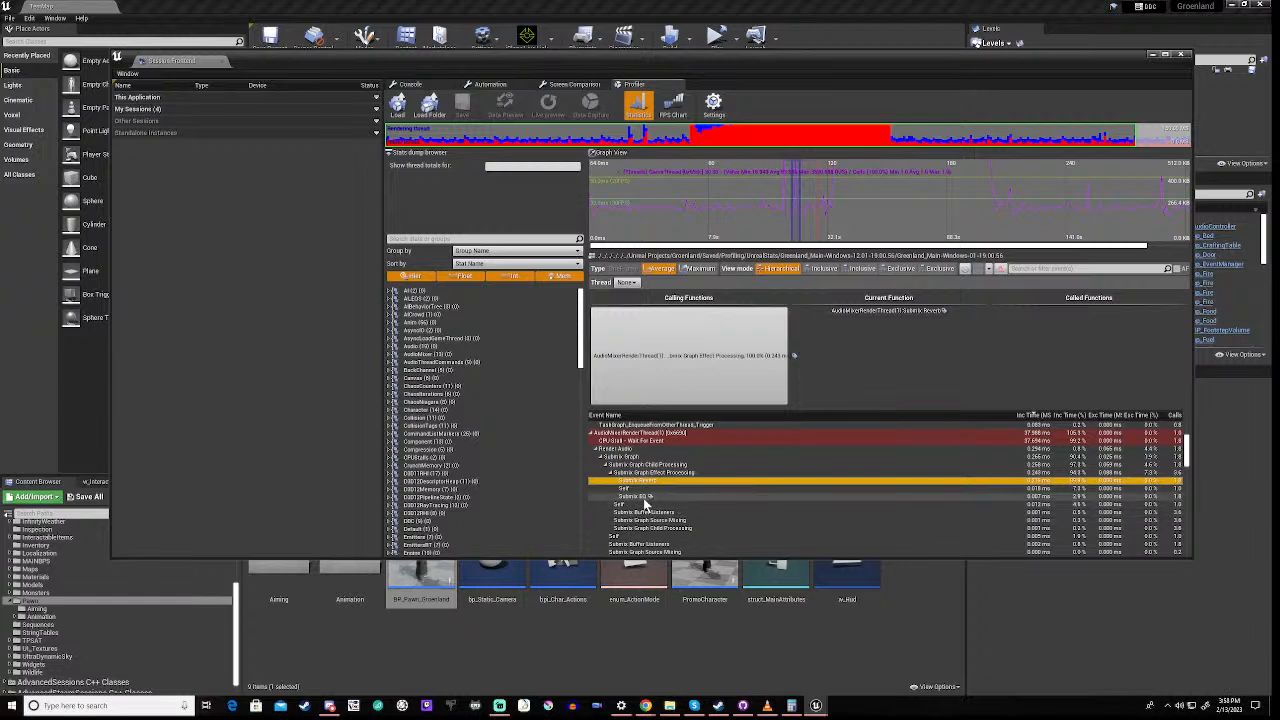
scroll(681, 483, down, 2)
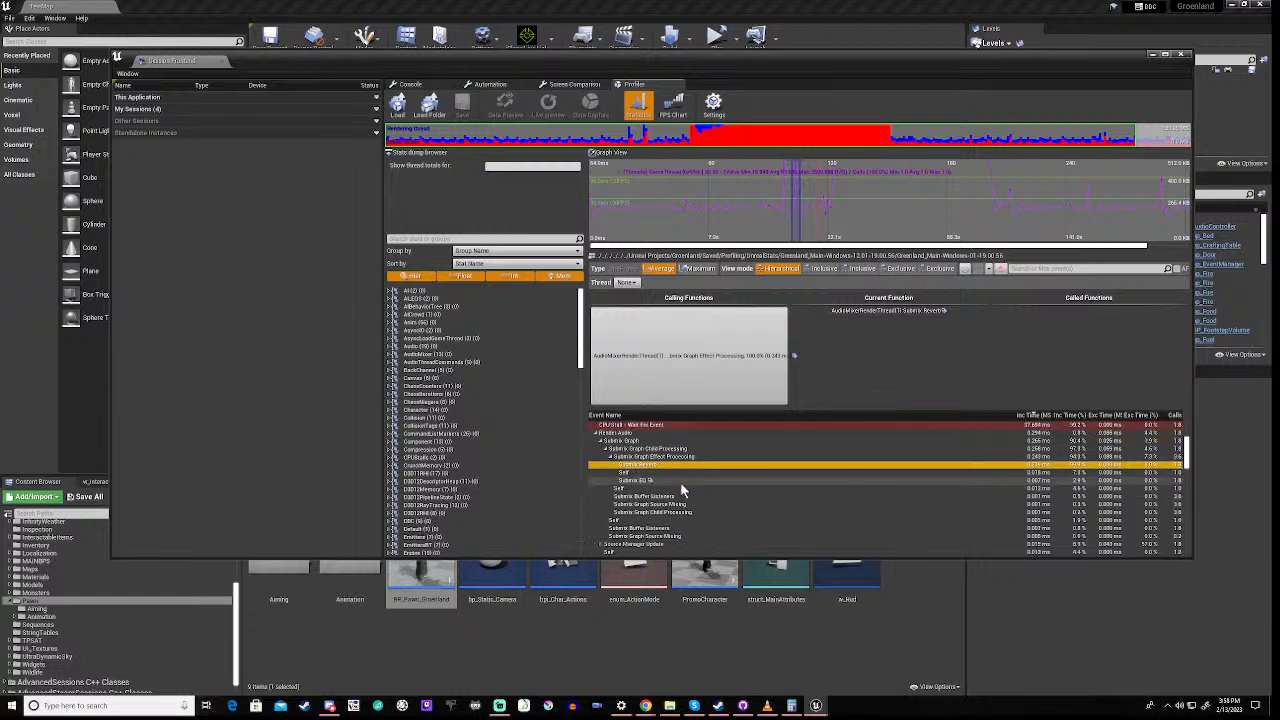
- Expand FUdpMessageProcessor and the Other TaskGraph Stalls entry of the TaskGraph thread below it to examine their CPU Stall - Wait For Event times
scroll(673, 528, down, 1)
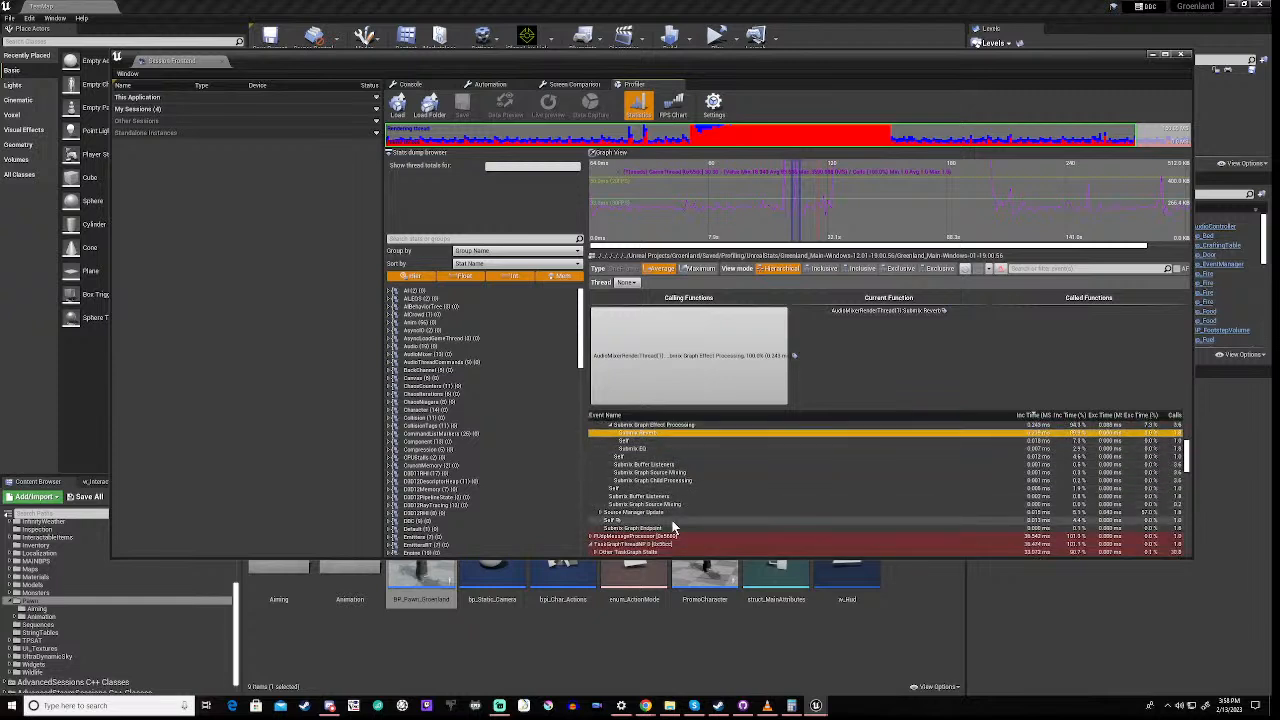
scroll(673, 528, up, 1)
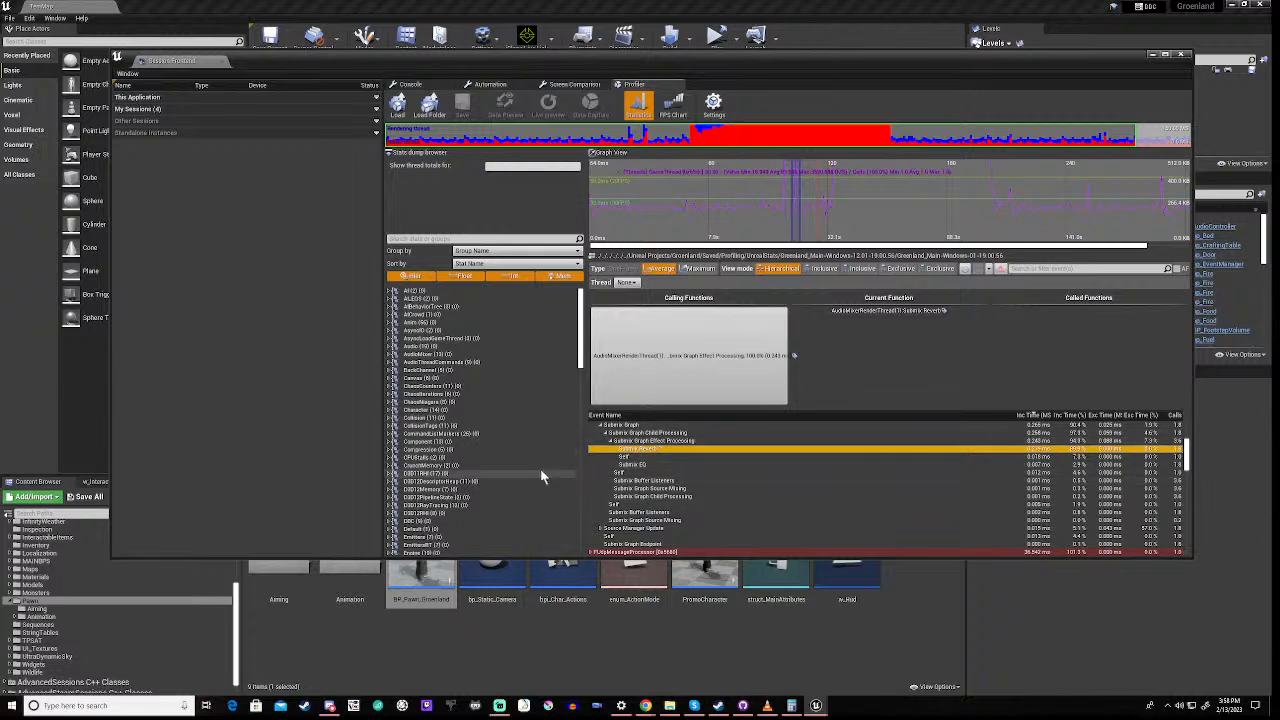
scroll(630, 492, down, 1)
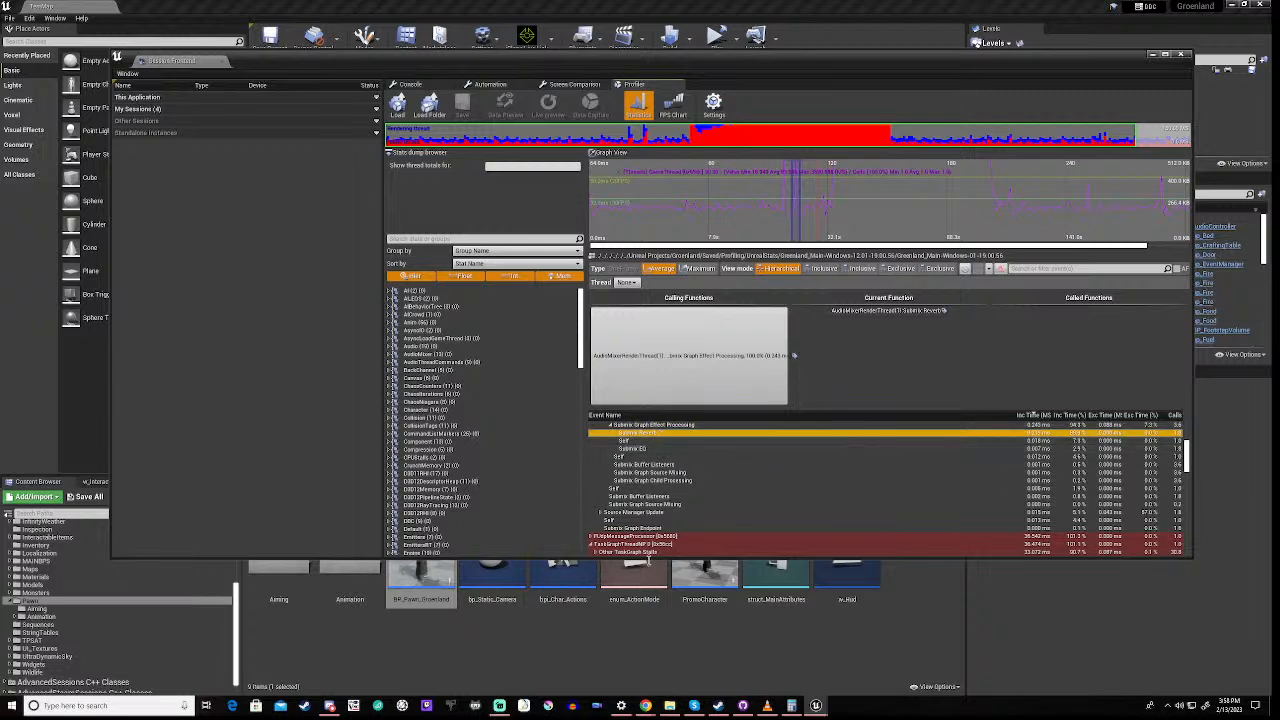
scroll(678, 500, down, 2)
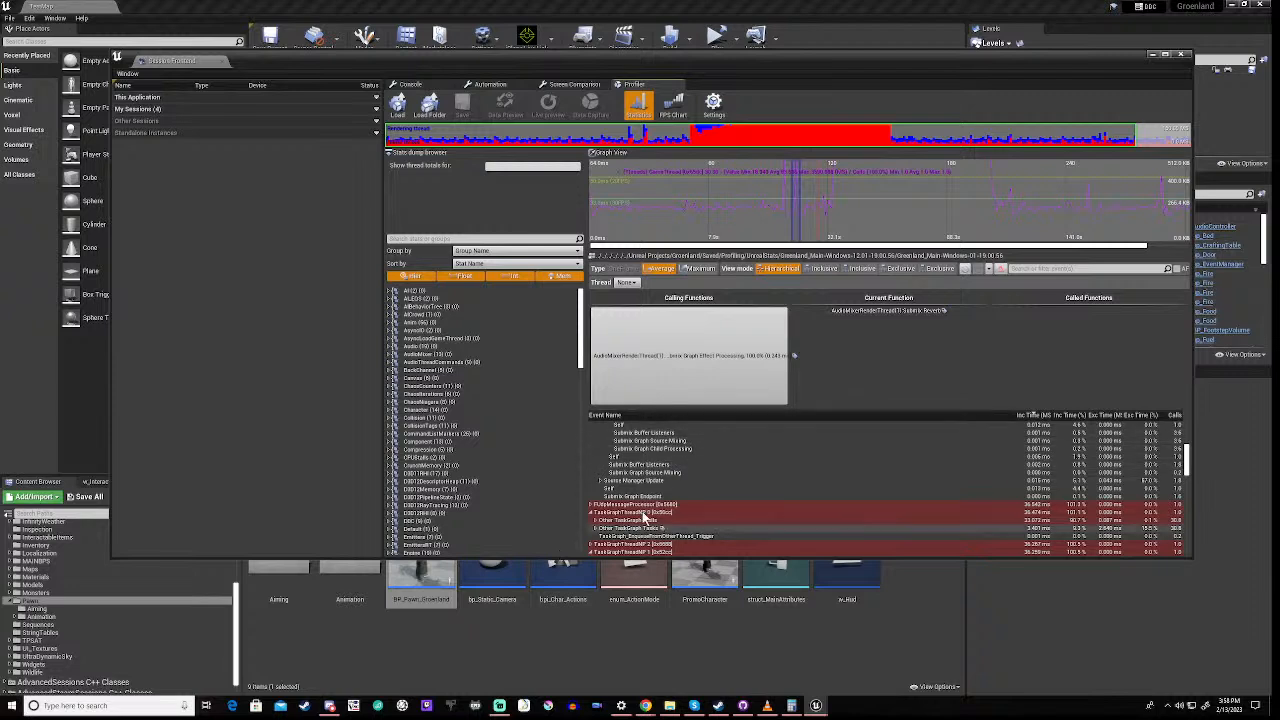
scroll(761, 504, down, 2)
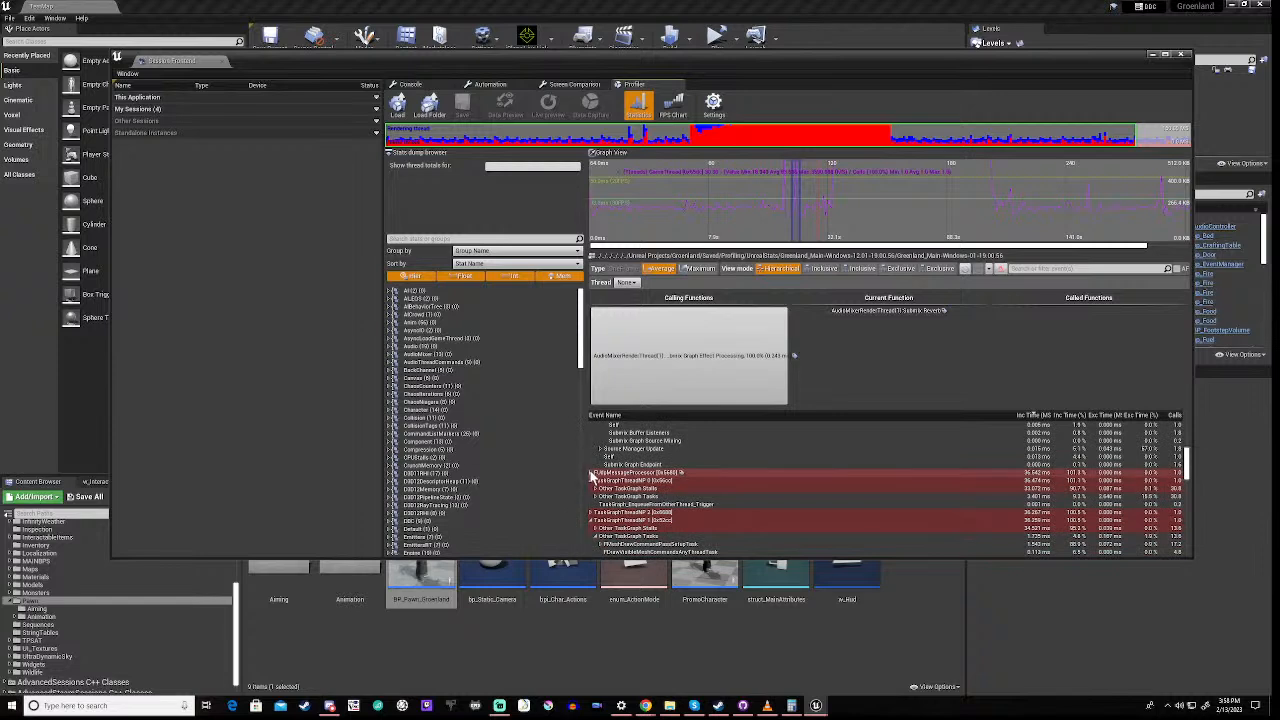
click(592, 473)
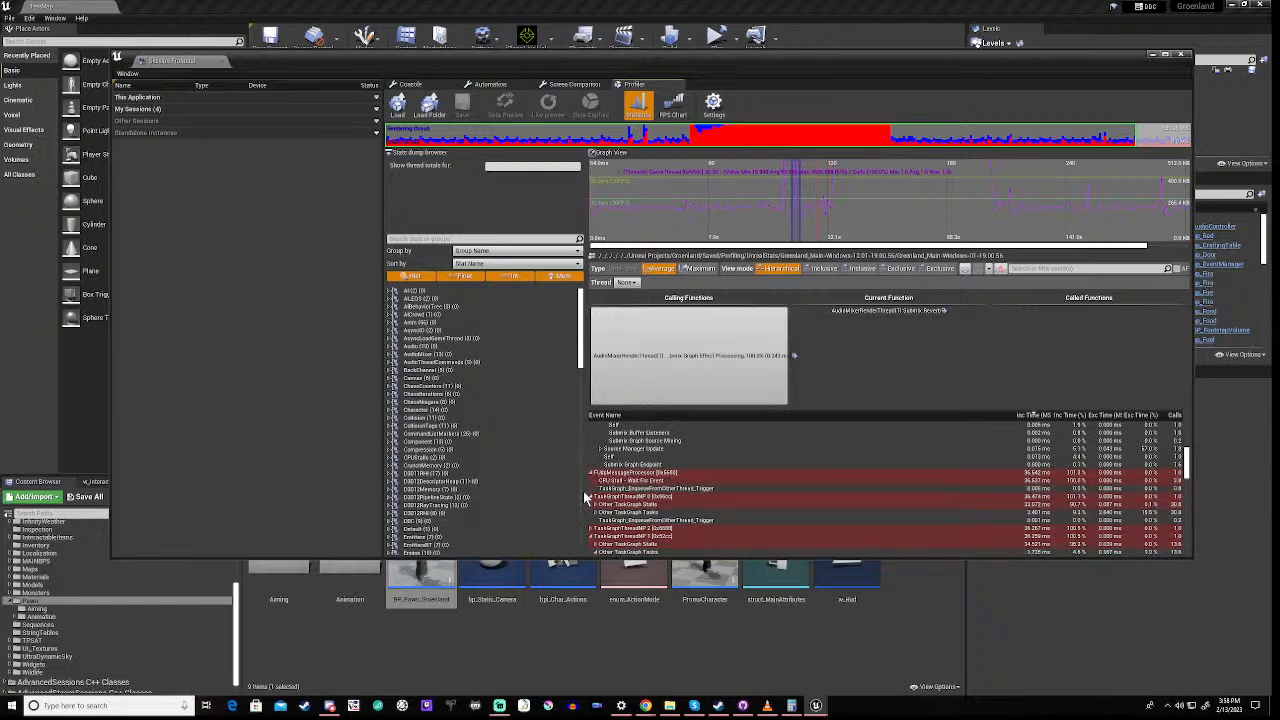
scroll(612, 510, down, 1)
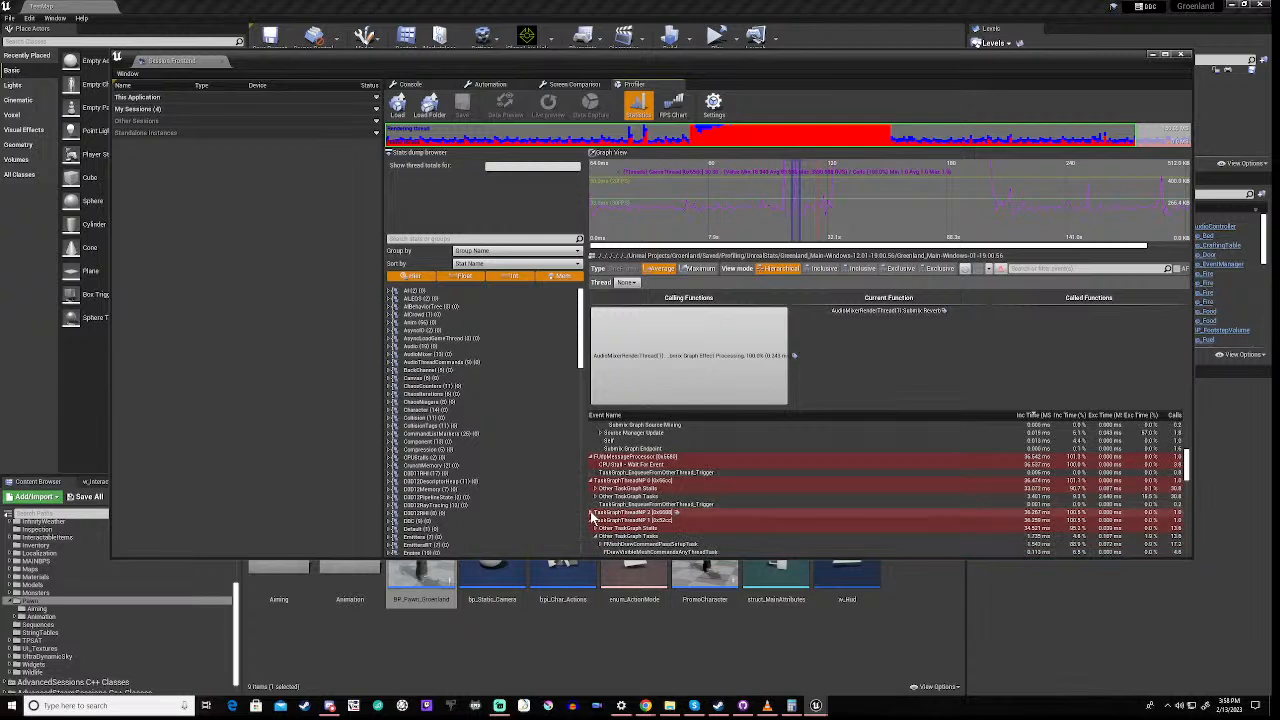
click(595, 489)
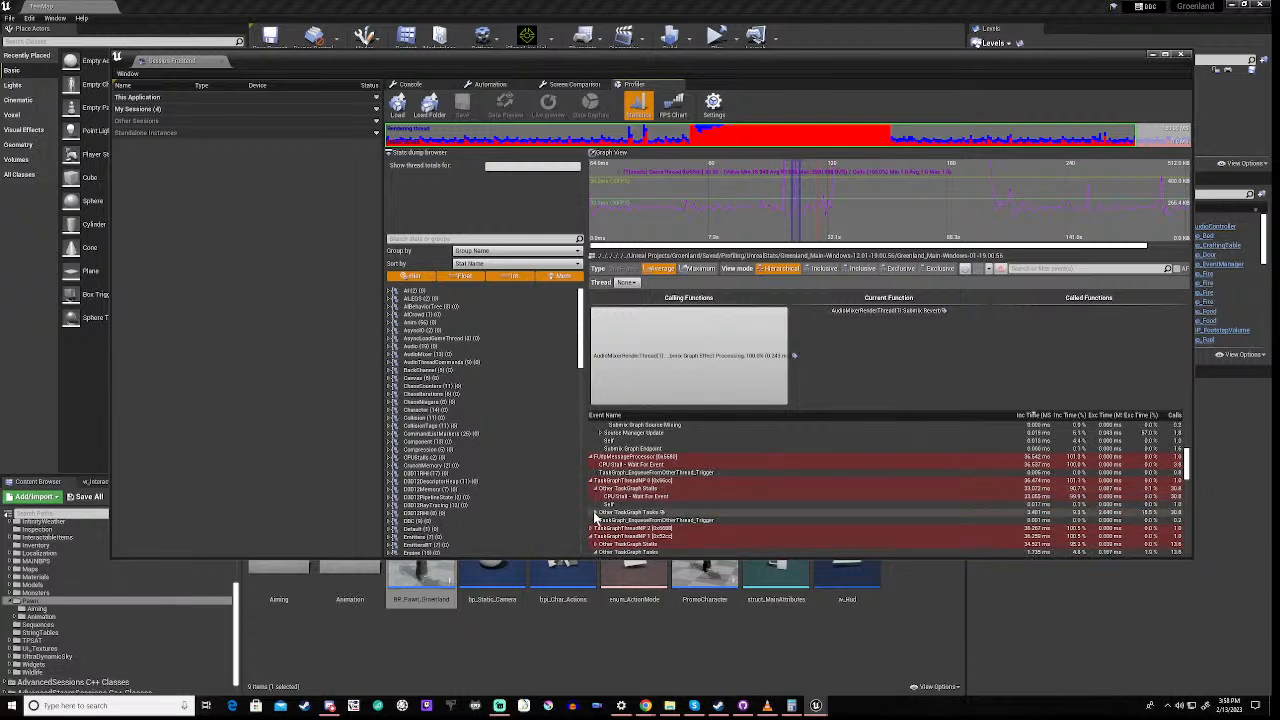
- Break down TaskGraphThreadNP 2 through Other TaskGraph Tasks to FMeshDrawCommandPassSetupTask, and inspect the calling functions of GenerateDynamicMeshDrawCommands
scroll(596, 514, down, 2)
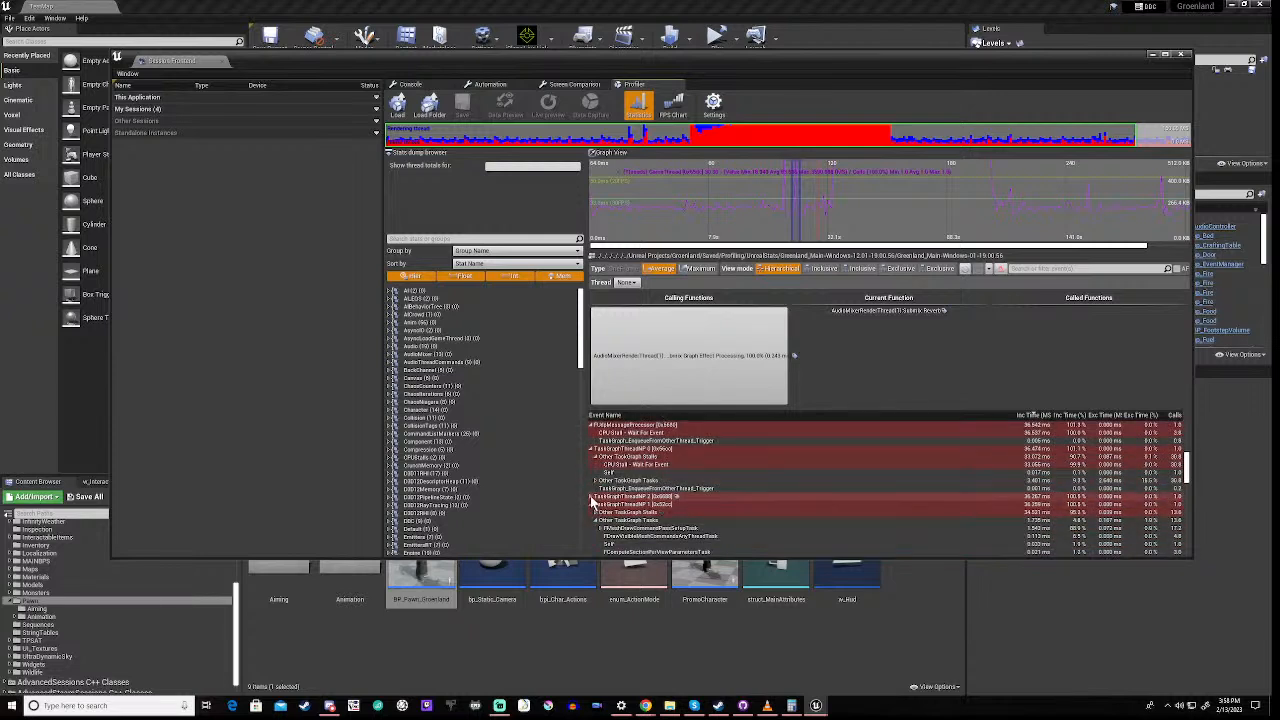
click(591, 497)
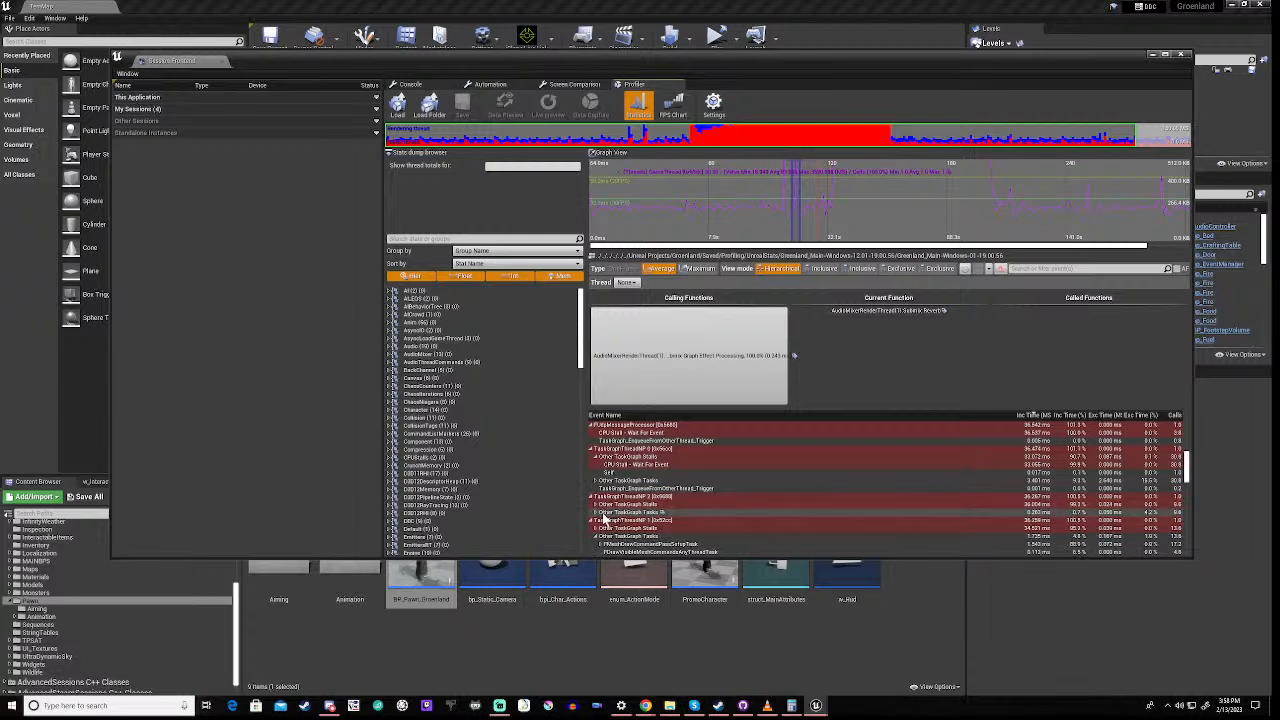
click(596, 513)
scroll(600, 525, down, 3)
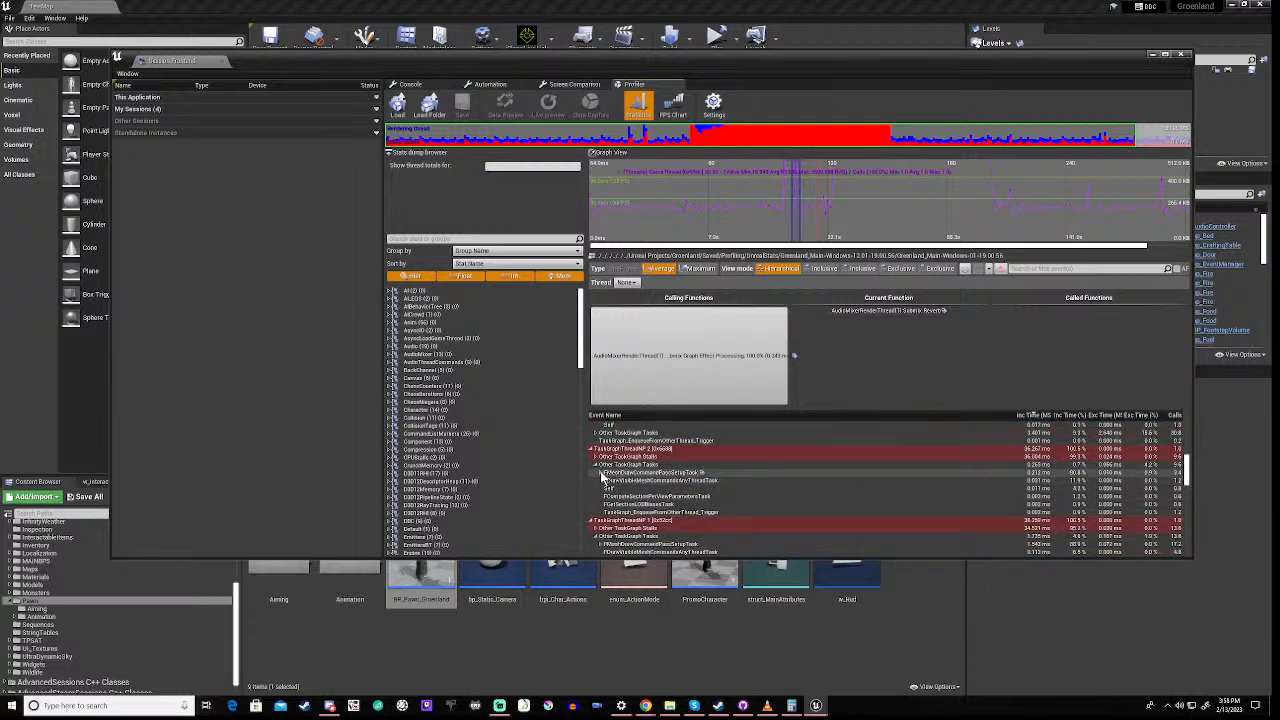
click(602, 474)
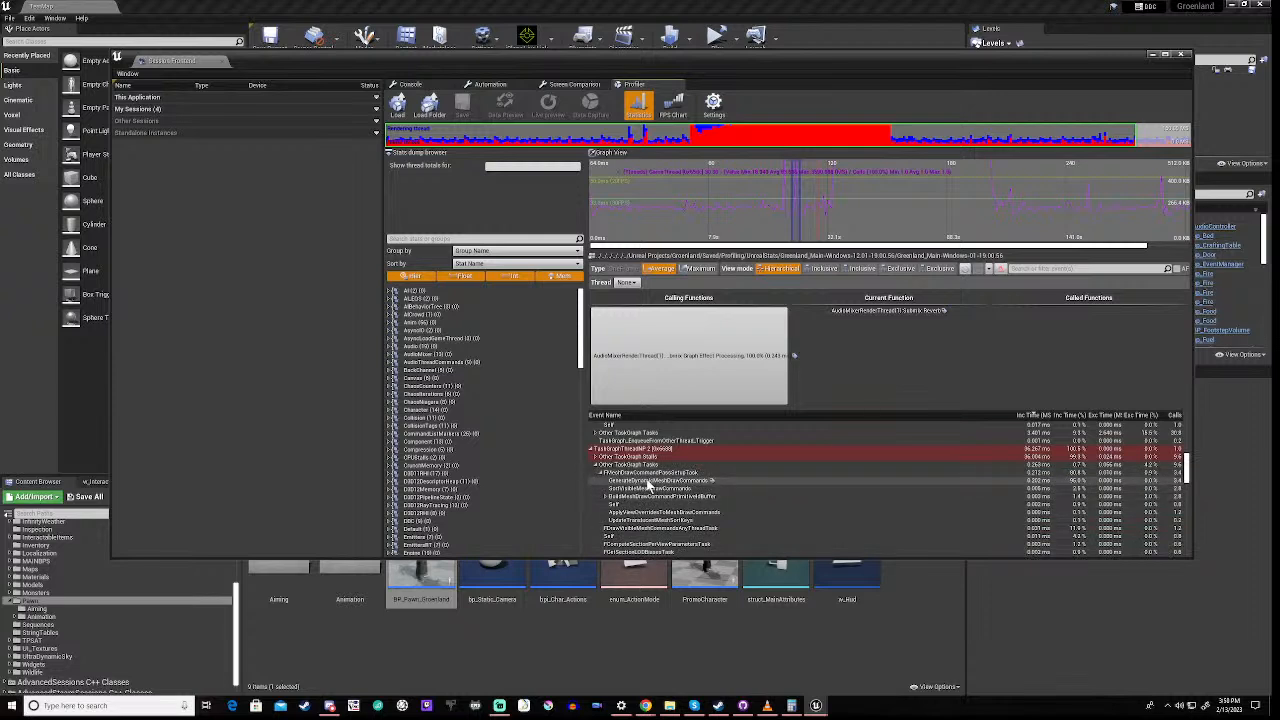
click(648, 481)
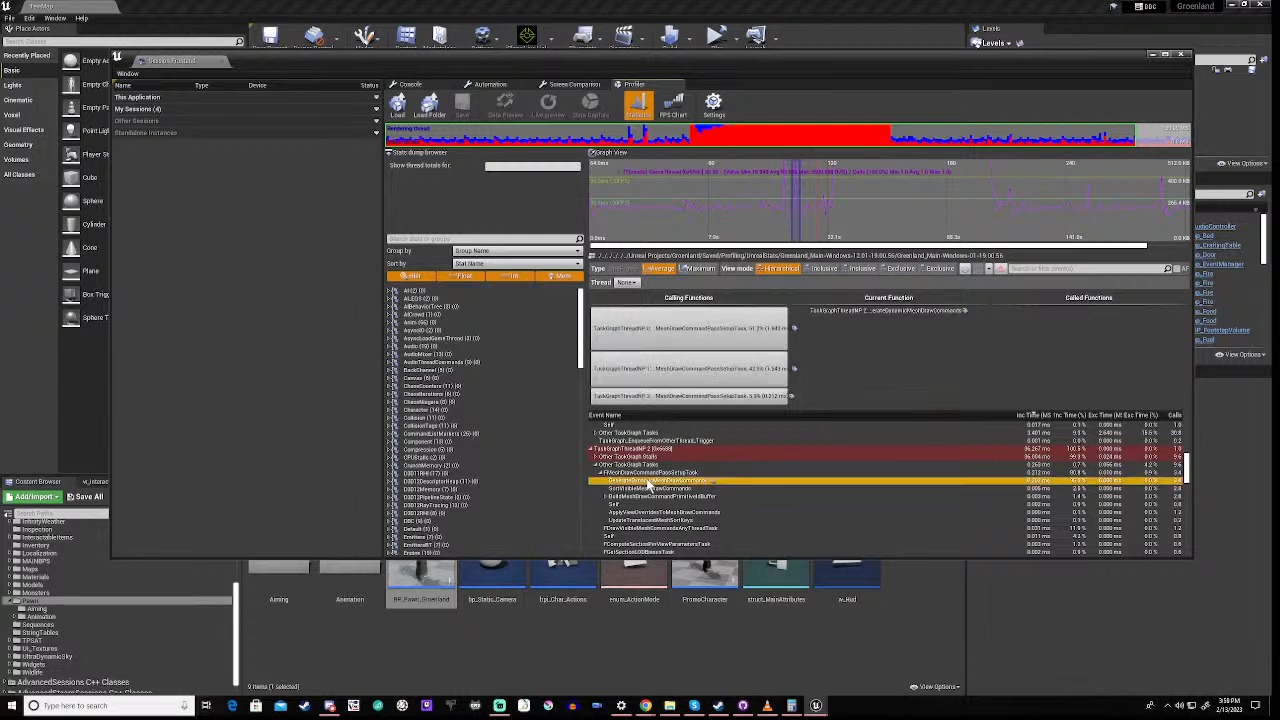